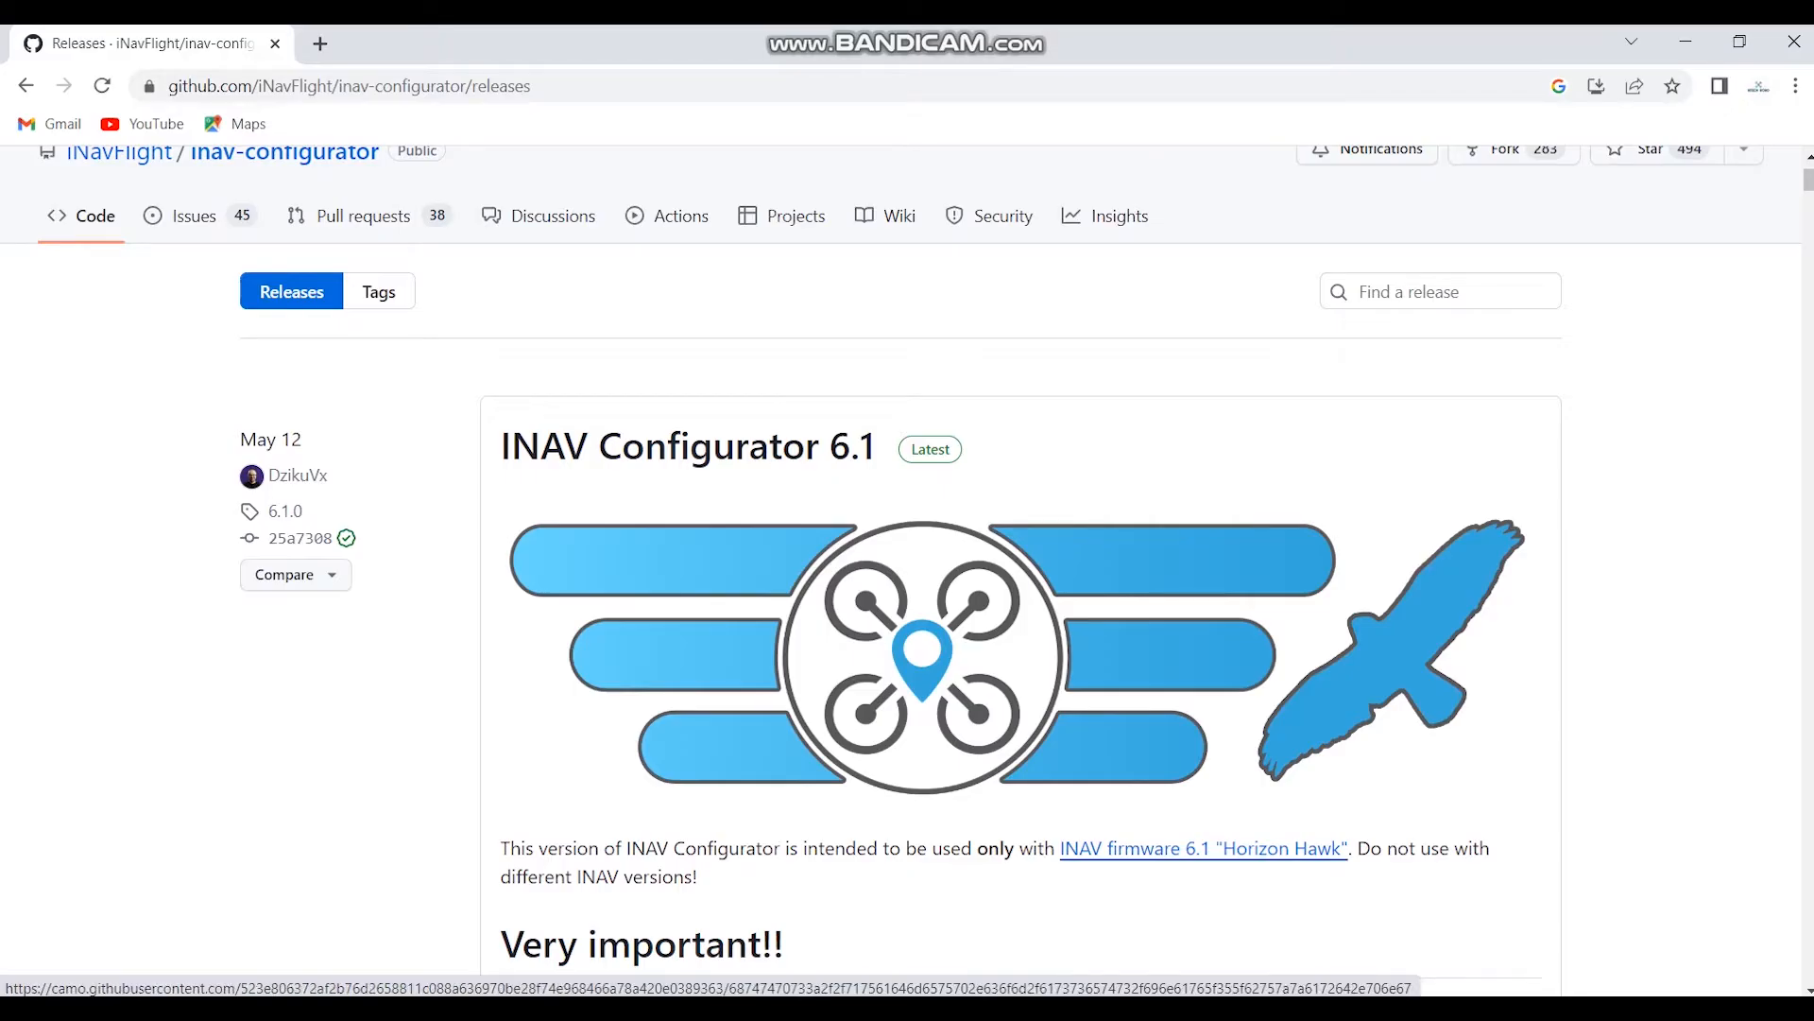
Step: Download the 64-bit Windows installer INAV-Configurator_win64_6.1.0.exe from the INAV Configurator 6.1 release assets
scroll(1020, 567, "down", 7)
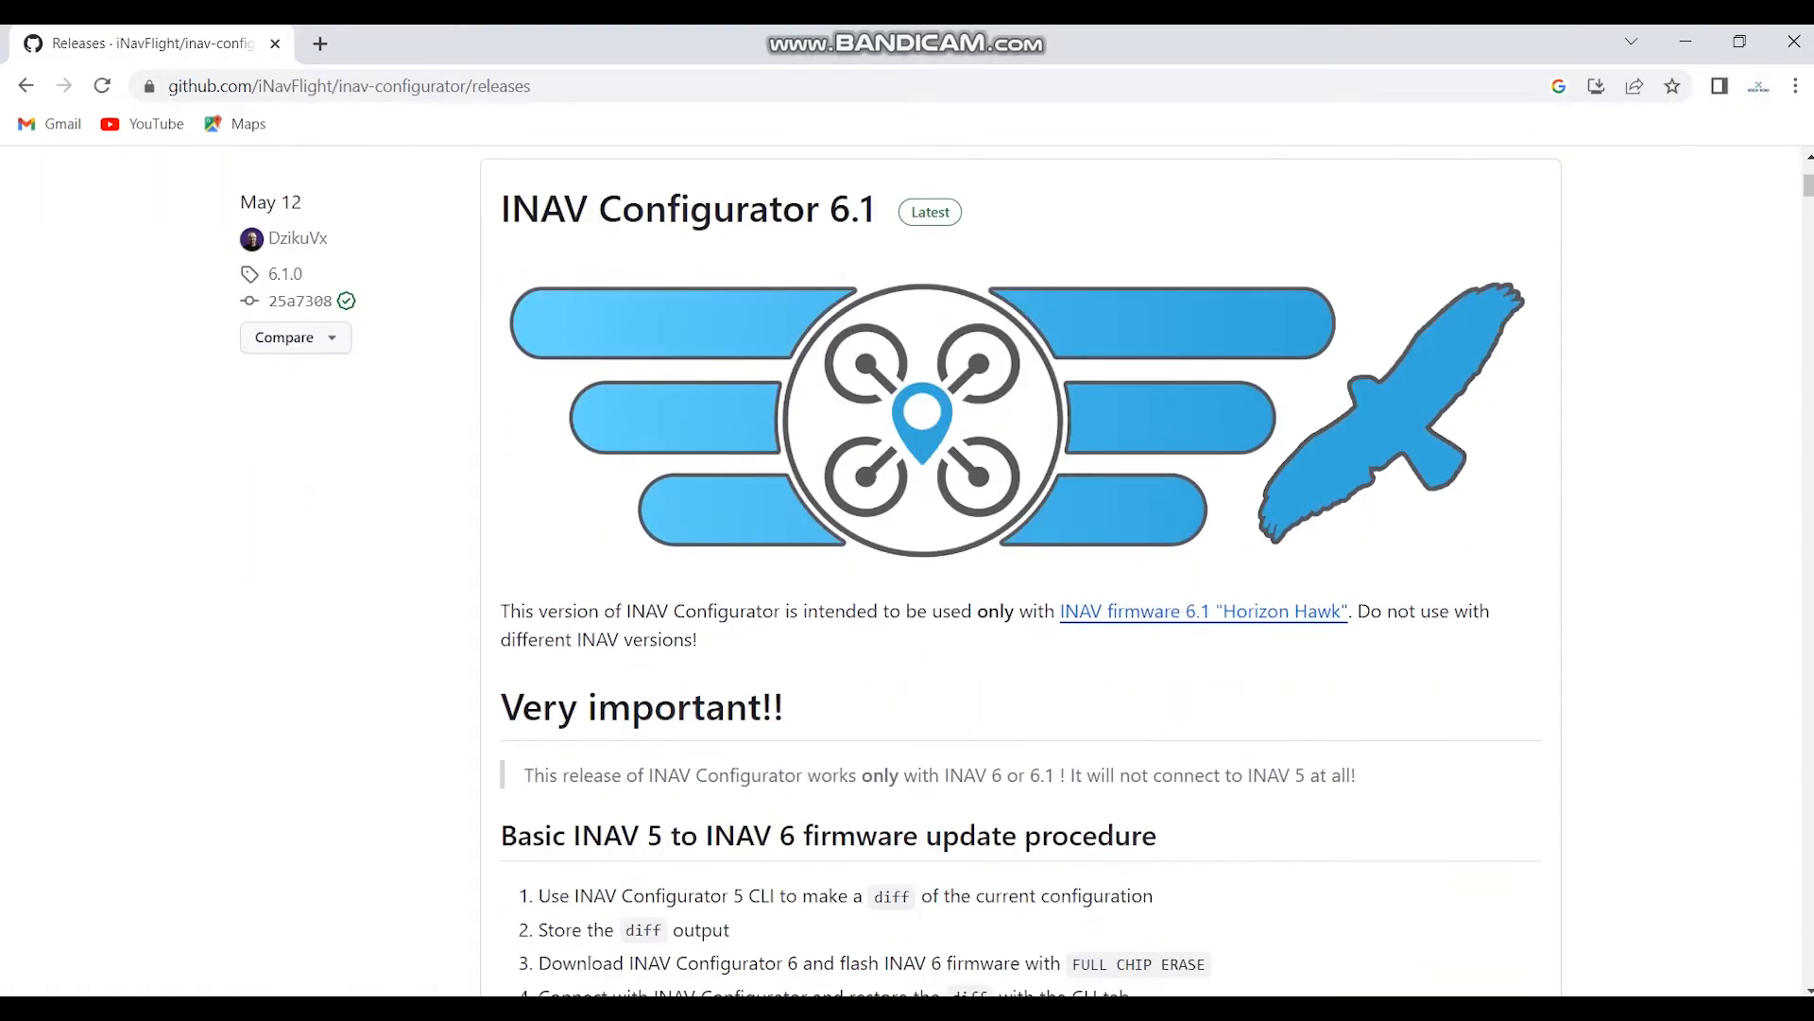
scroll(869, 313, "down", 9)
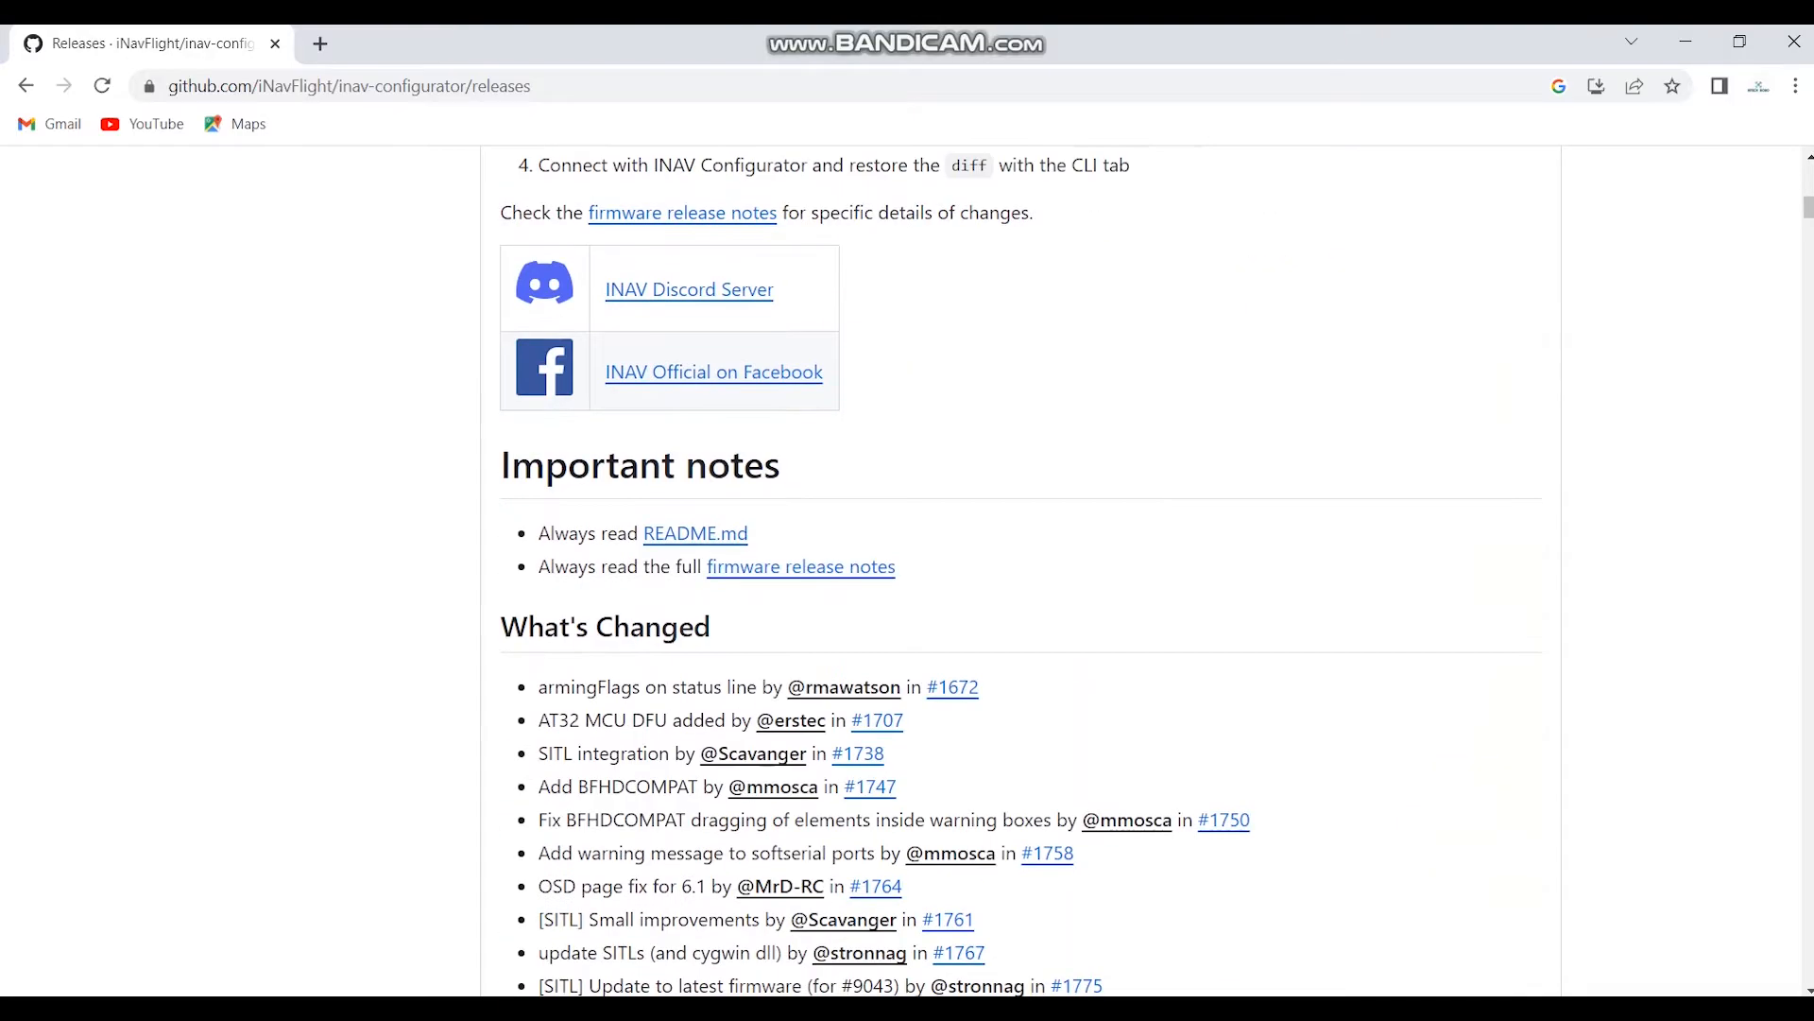
scroll(870, 314, "down", 8)
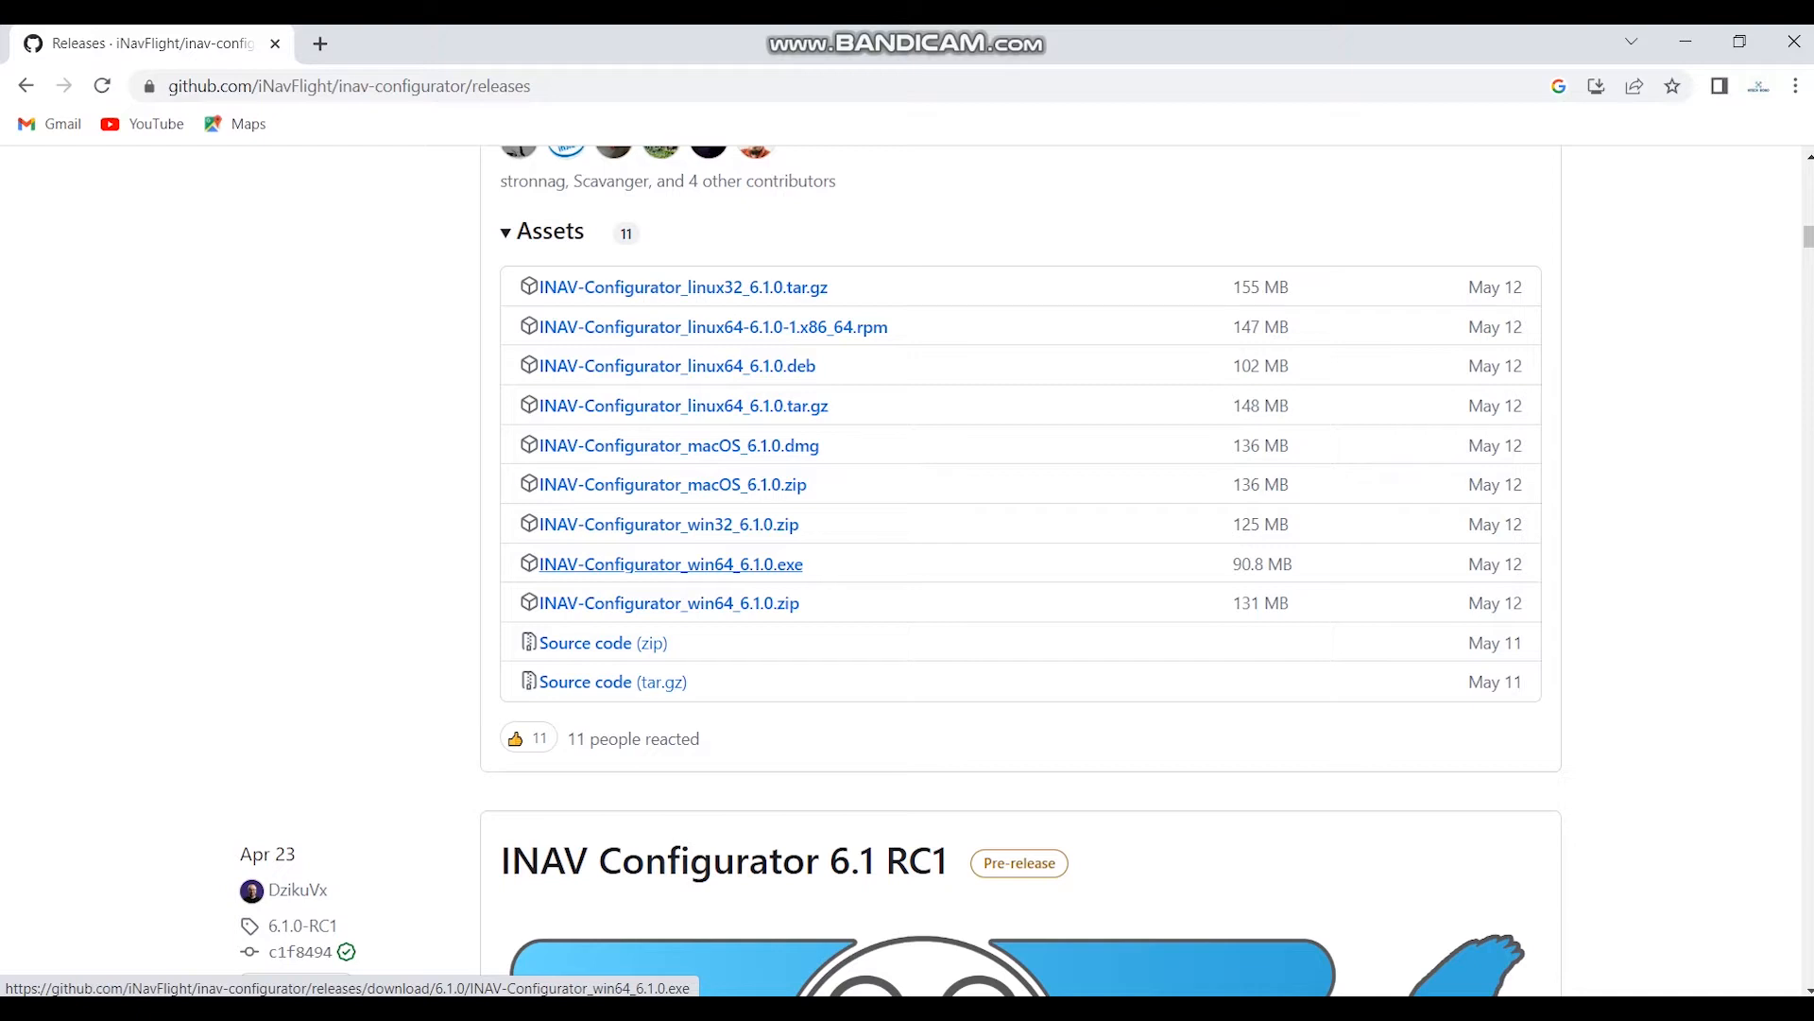
left_click(671, 565)
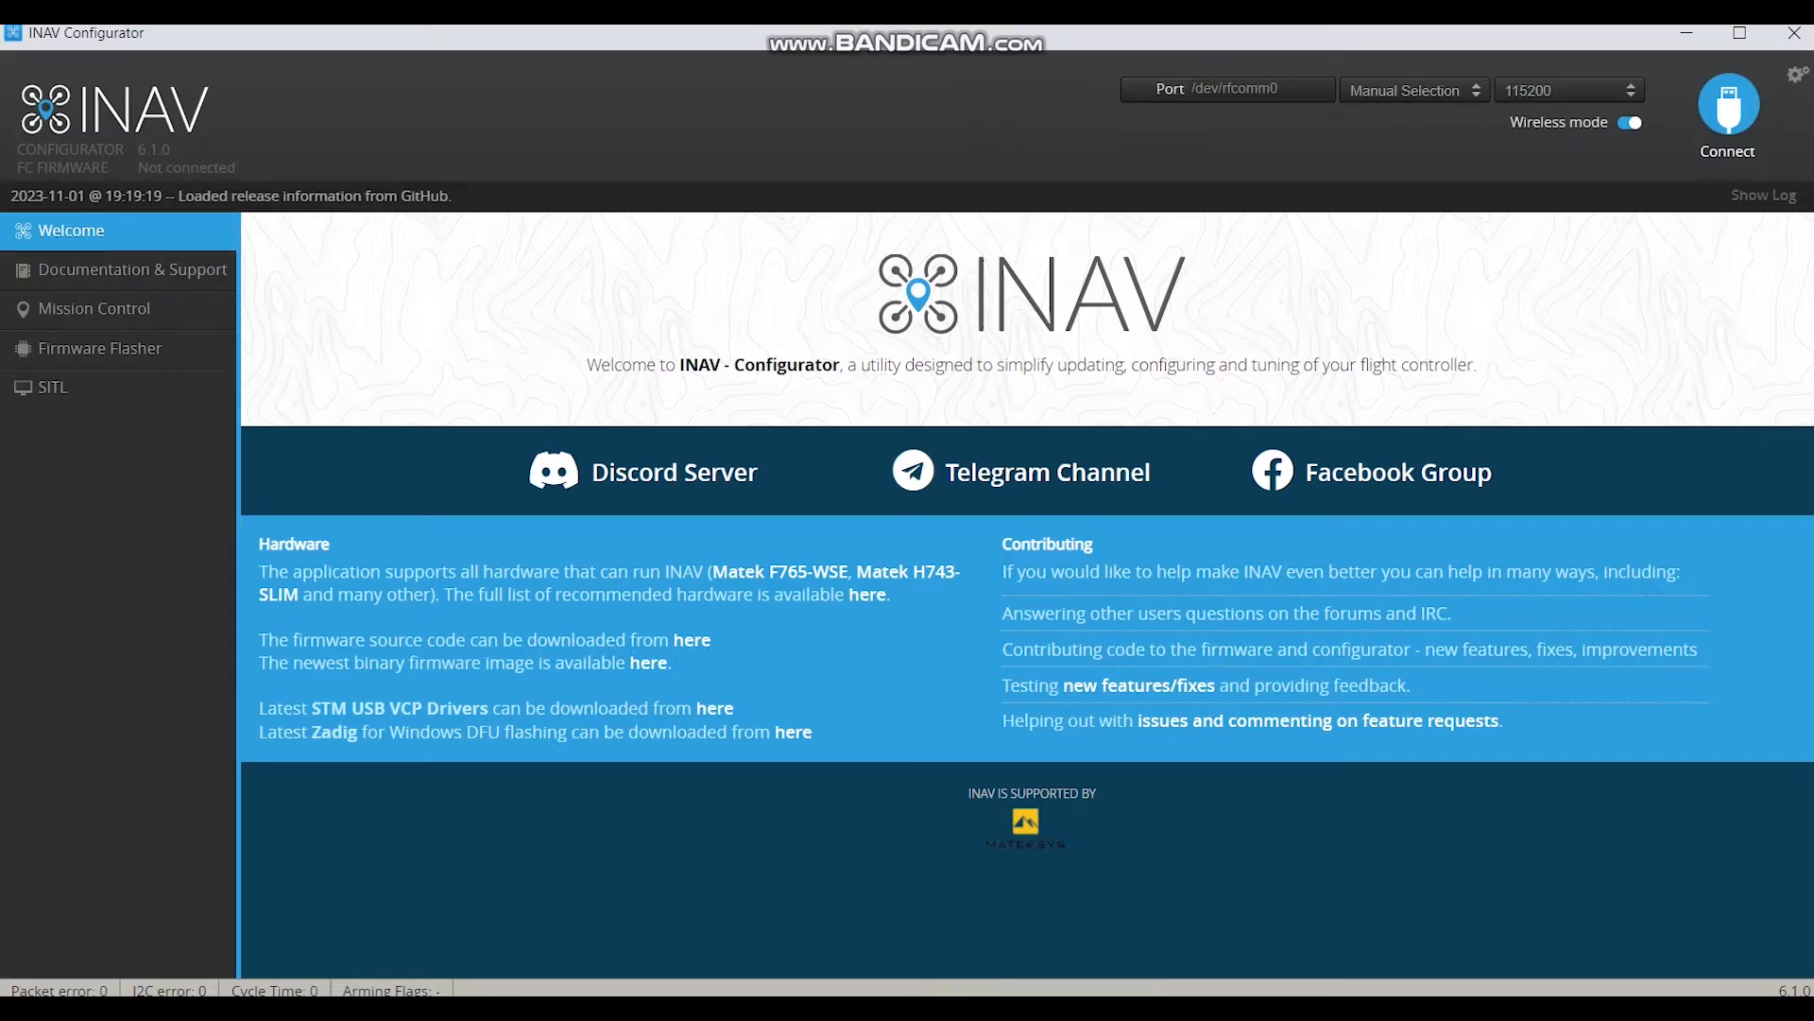
Step: Highlight the STM USB VCP Drivers note, then open the Firmware Flasher and examine its list of board targets
left_click_drag(311, 708, 501, 708)
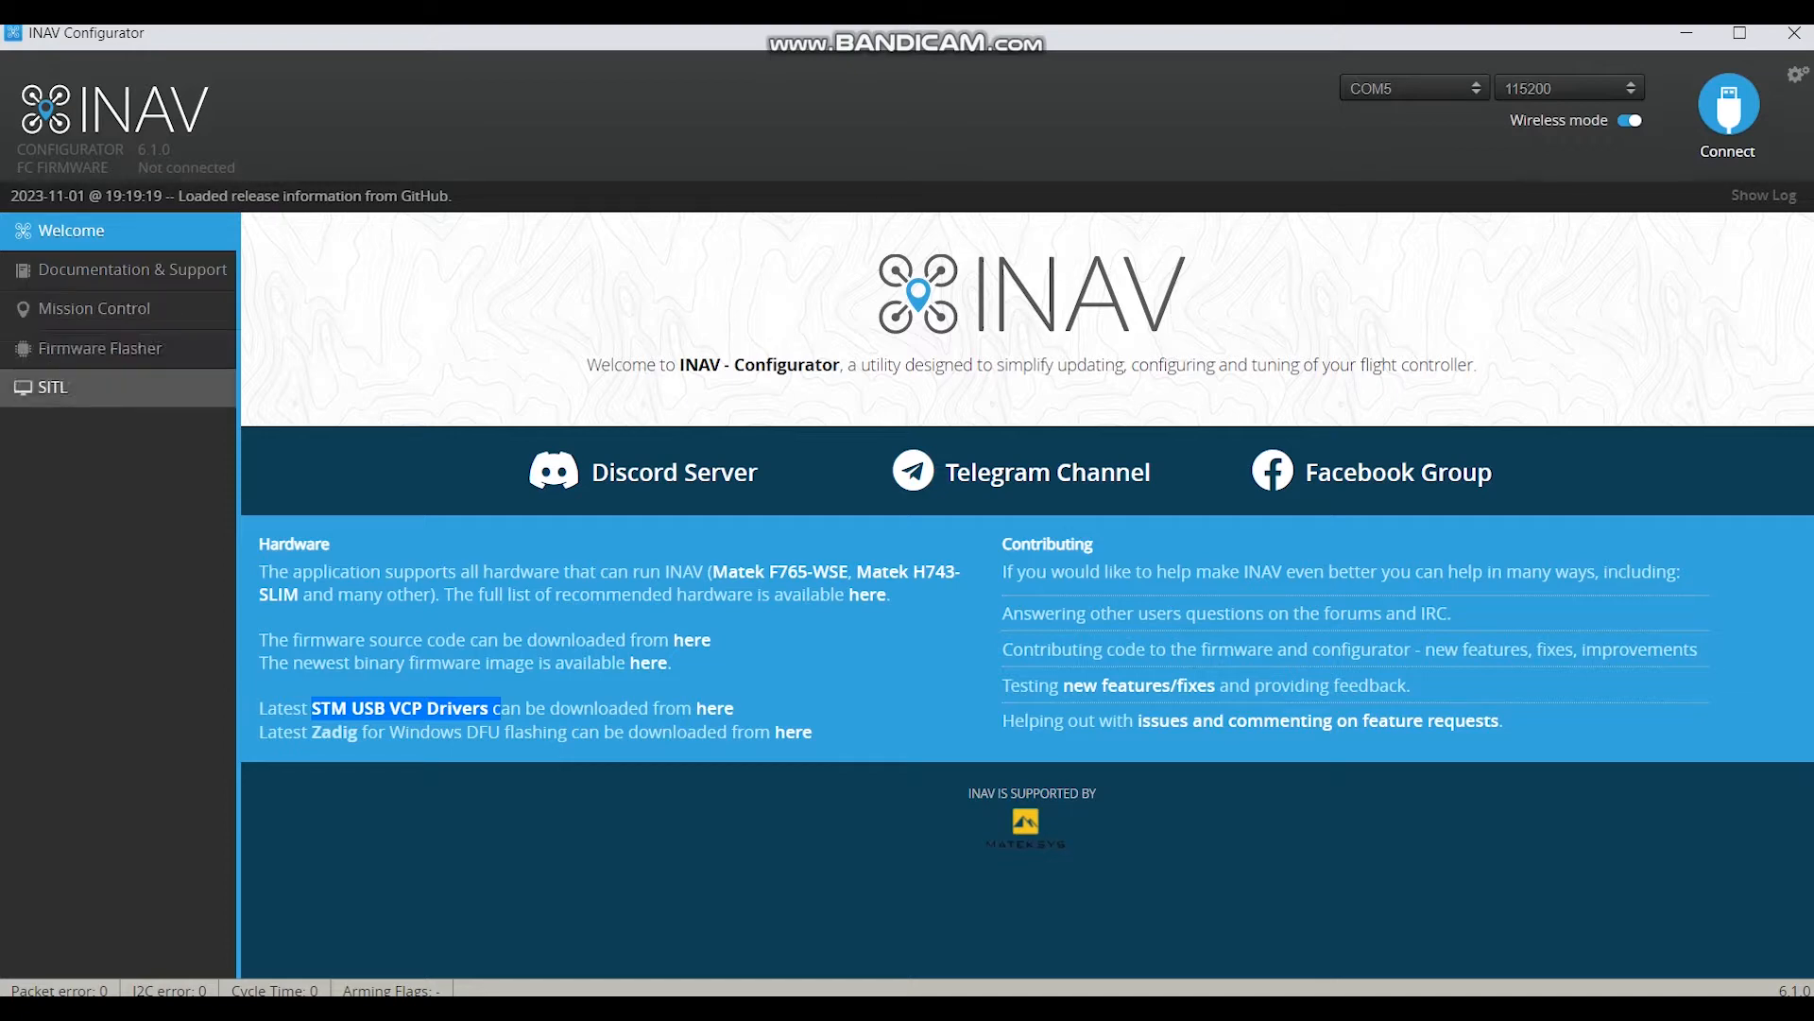
left_click(99, 348)
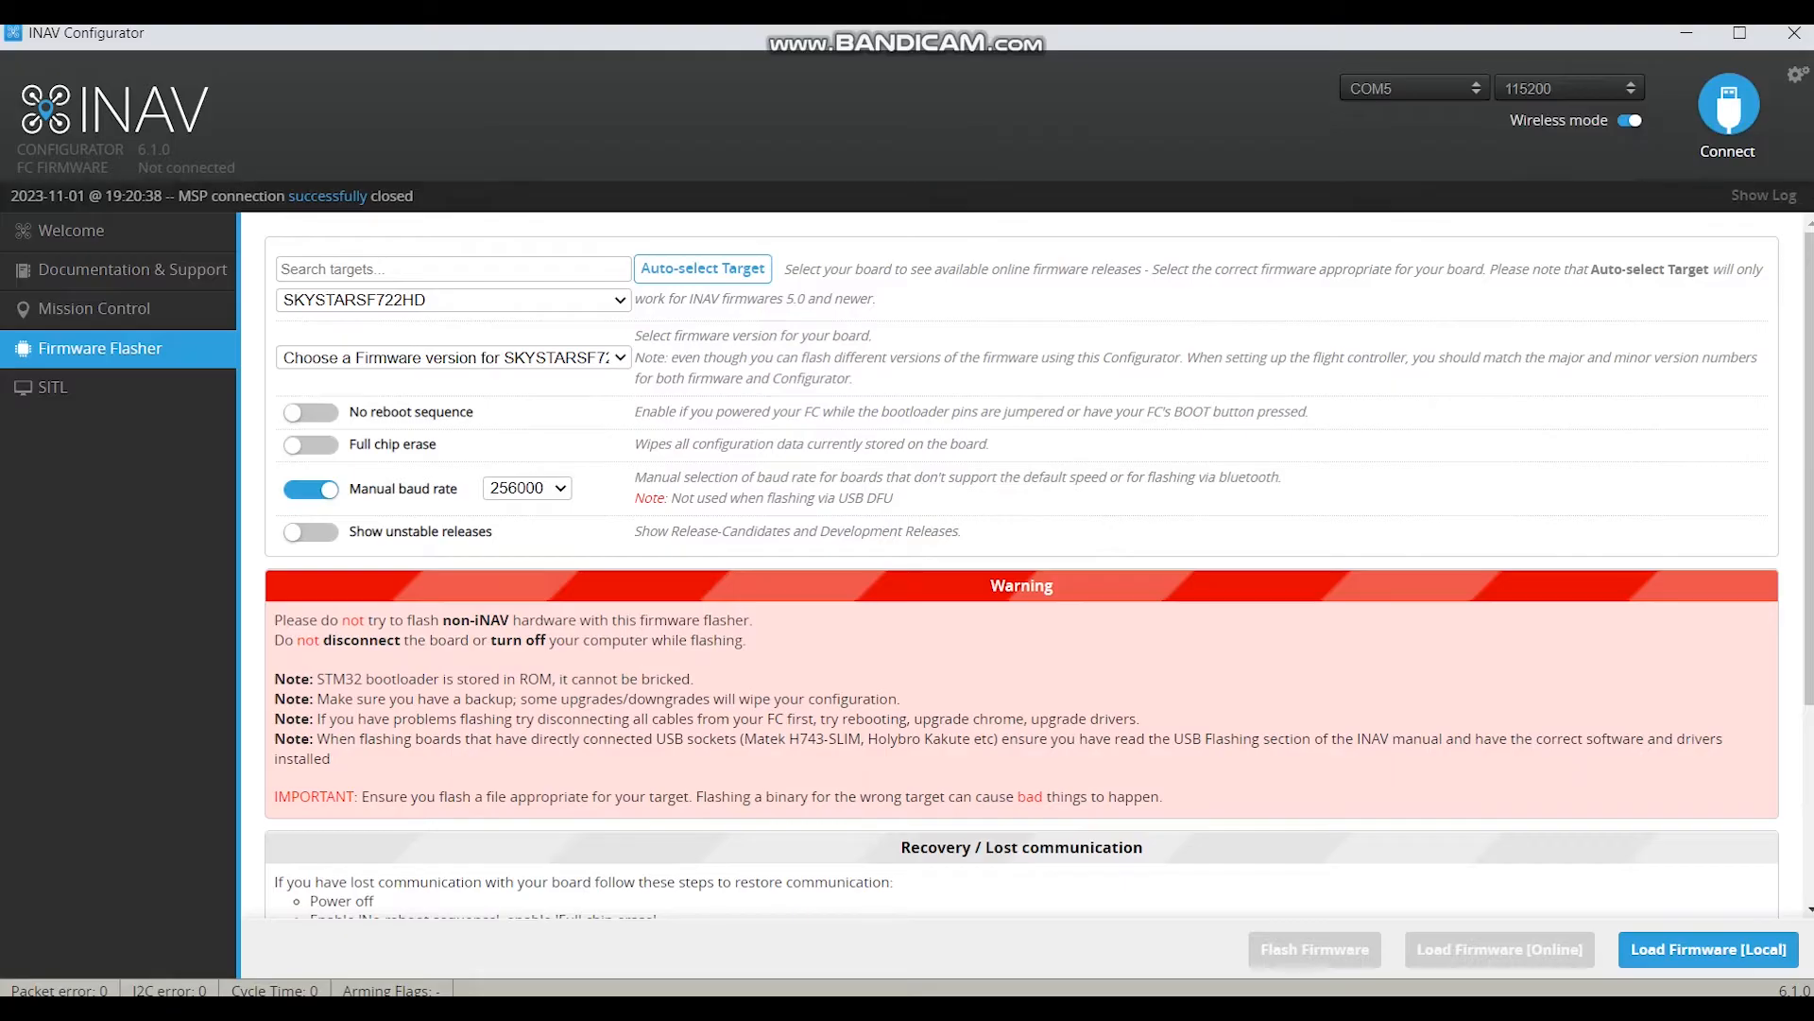
left_click(454, 301)
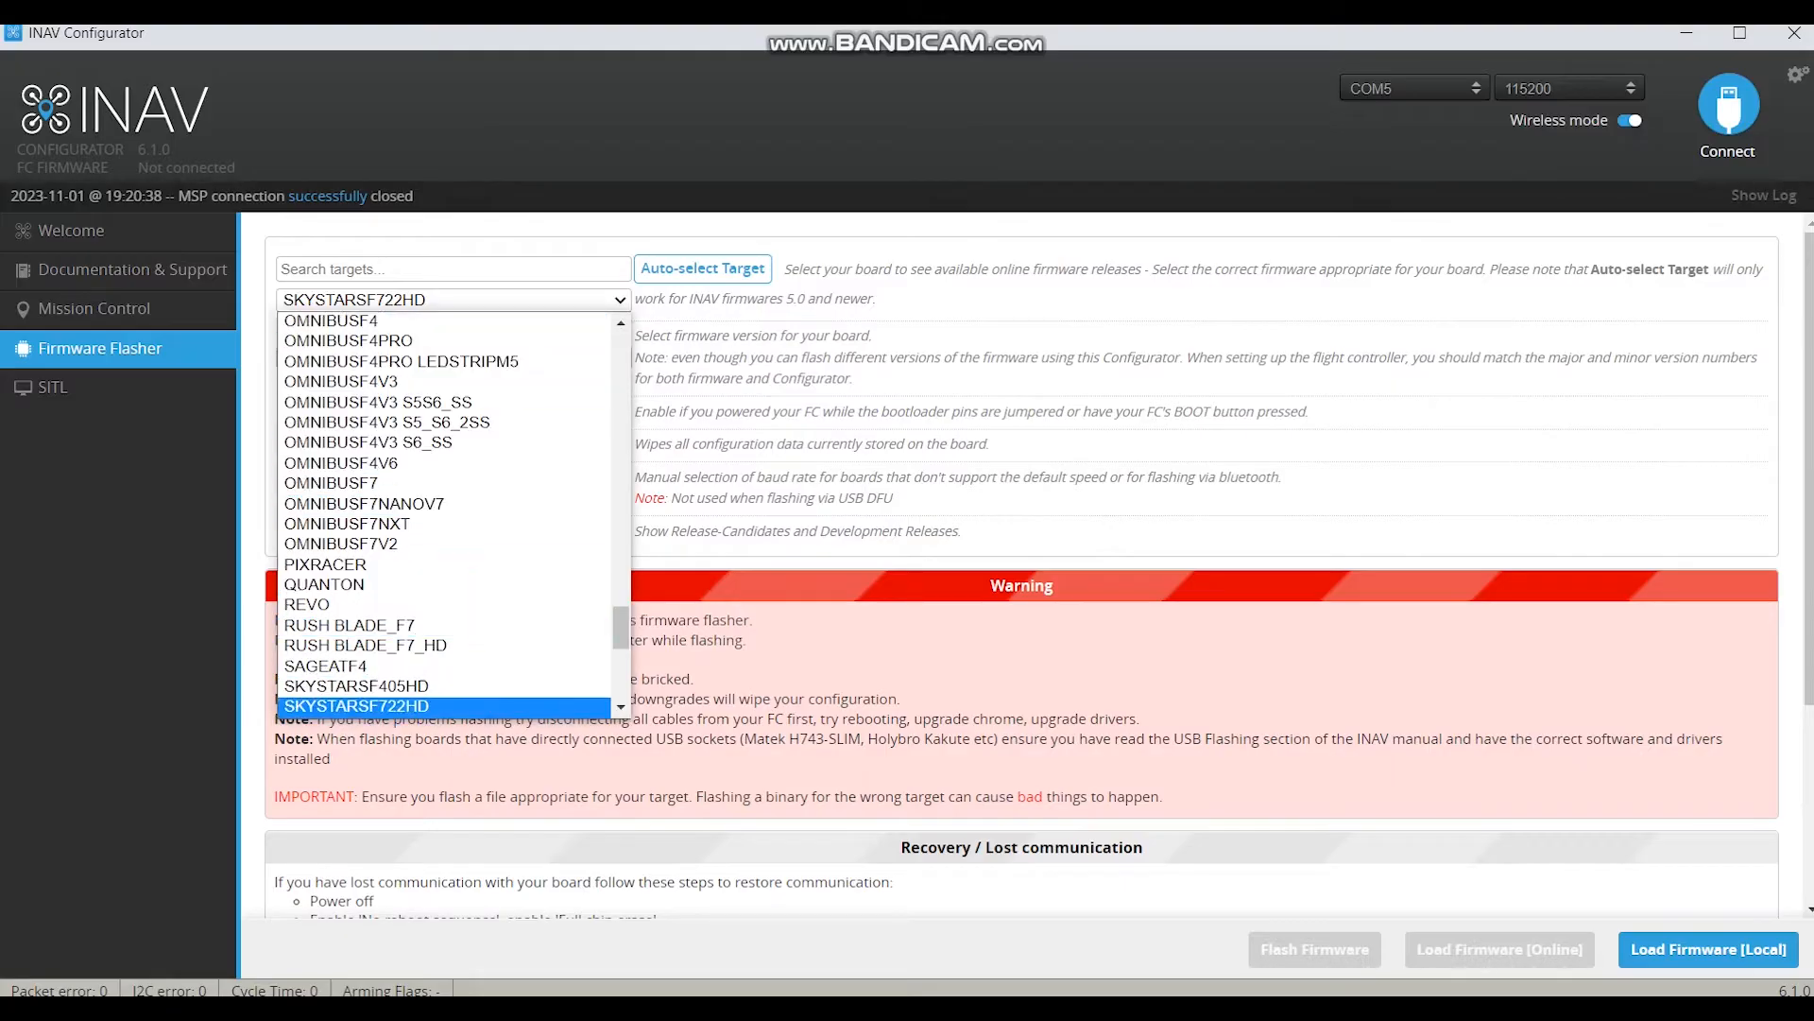
scroll(444, 706, "down", 1)
scroll(444, 661, "down", 1)
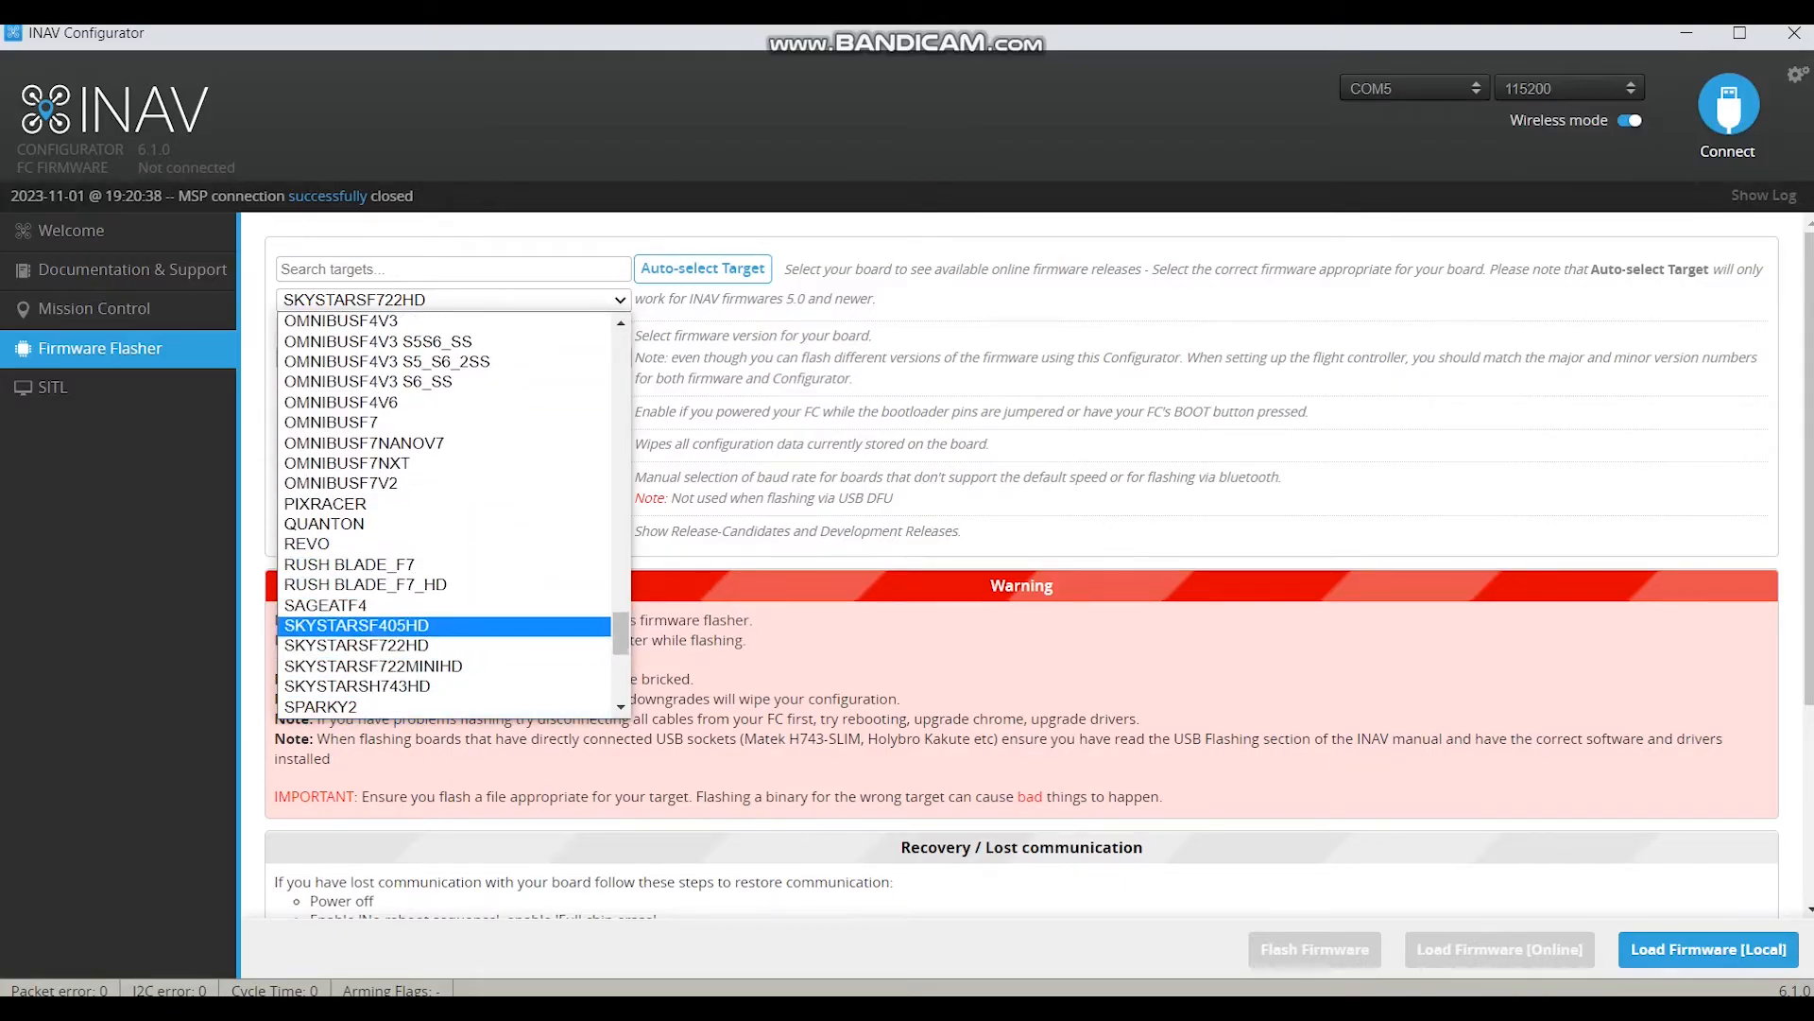
scroll(445, 523, "up", 10)
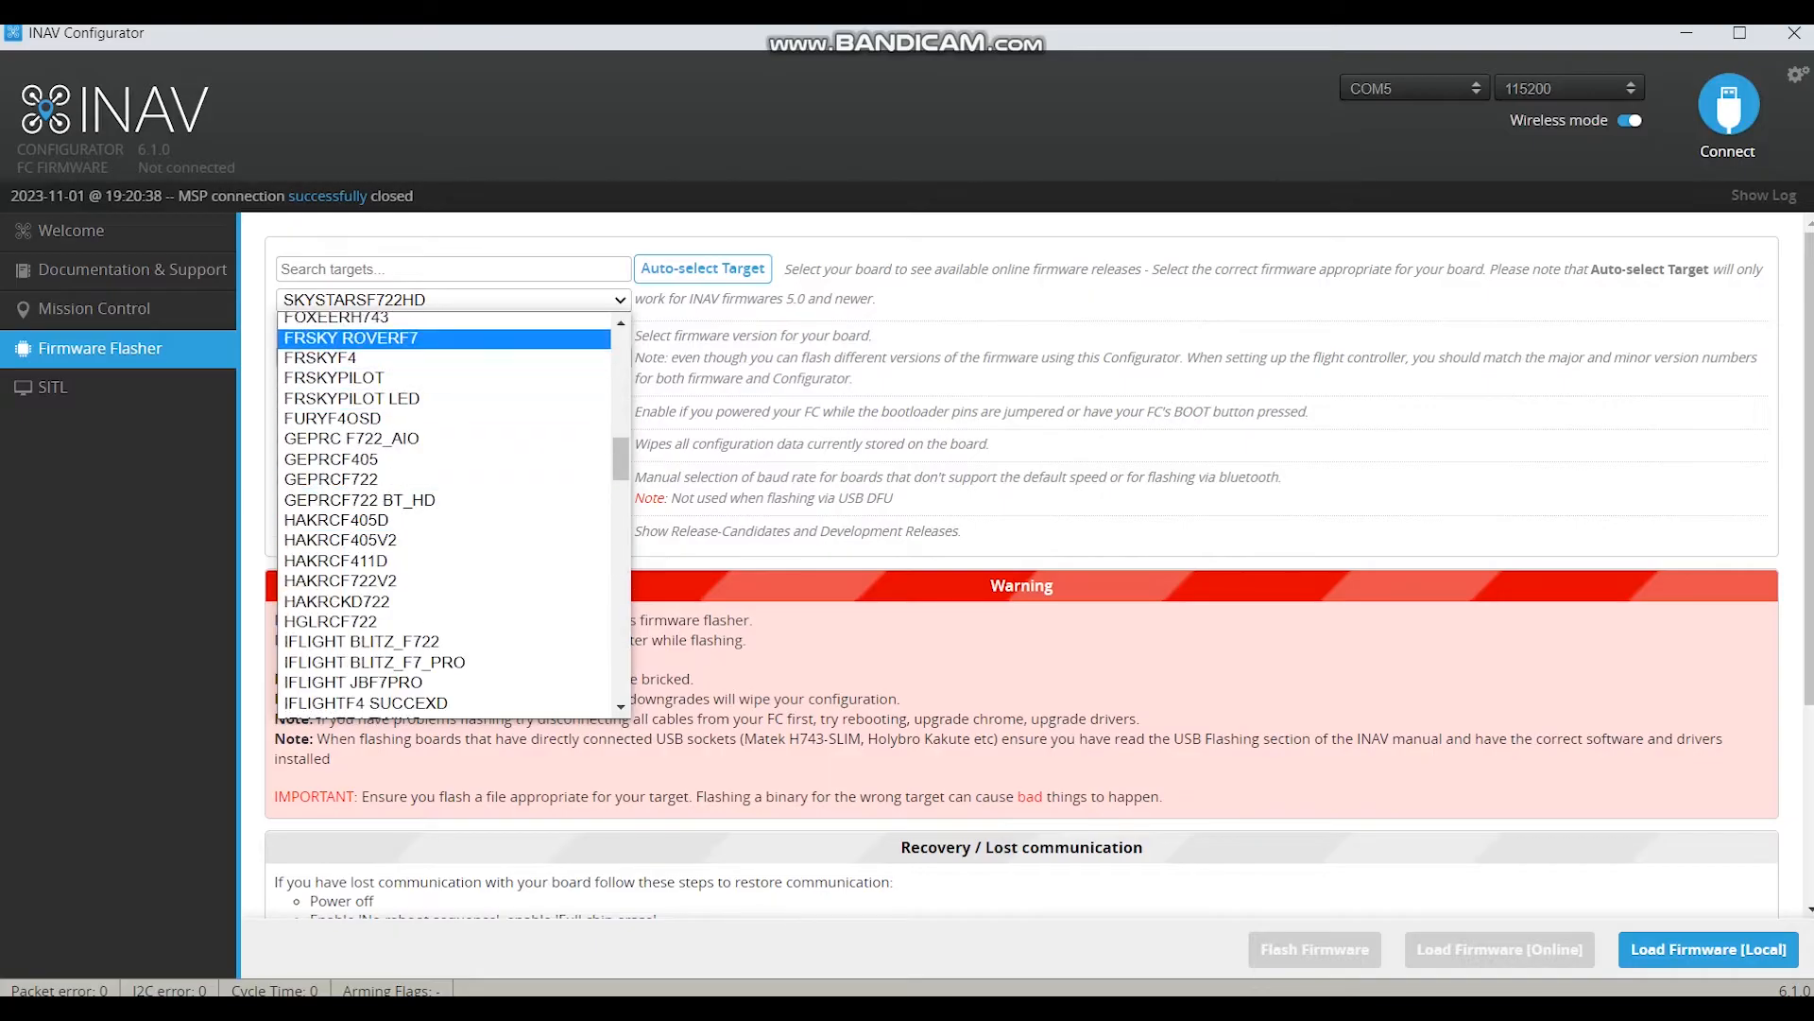
scroll(444, 505, "down", 10)
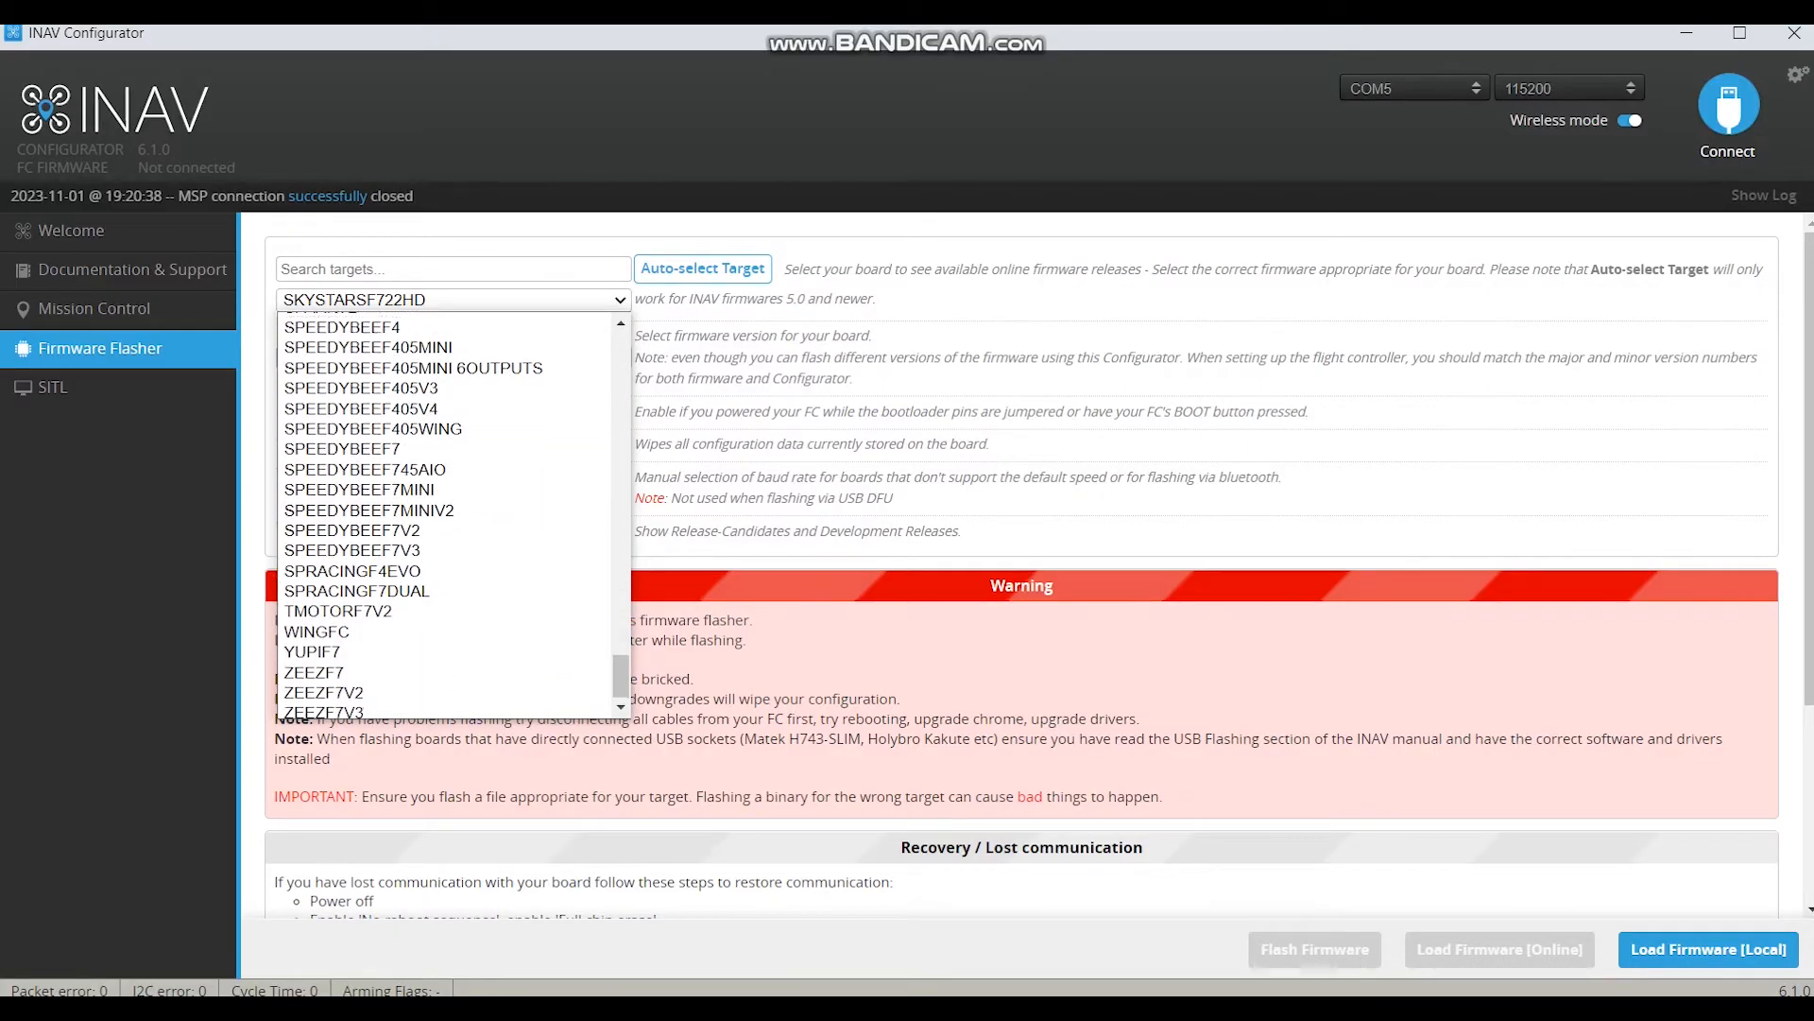
scroll(444, 585, "up", 4)
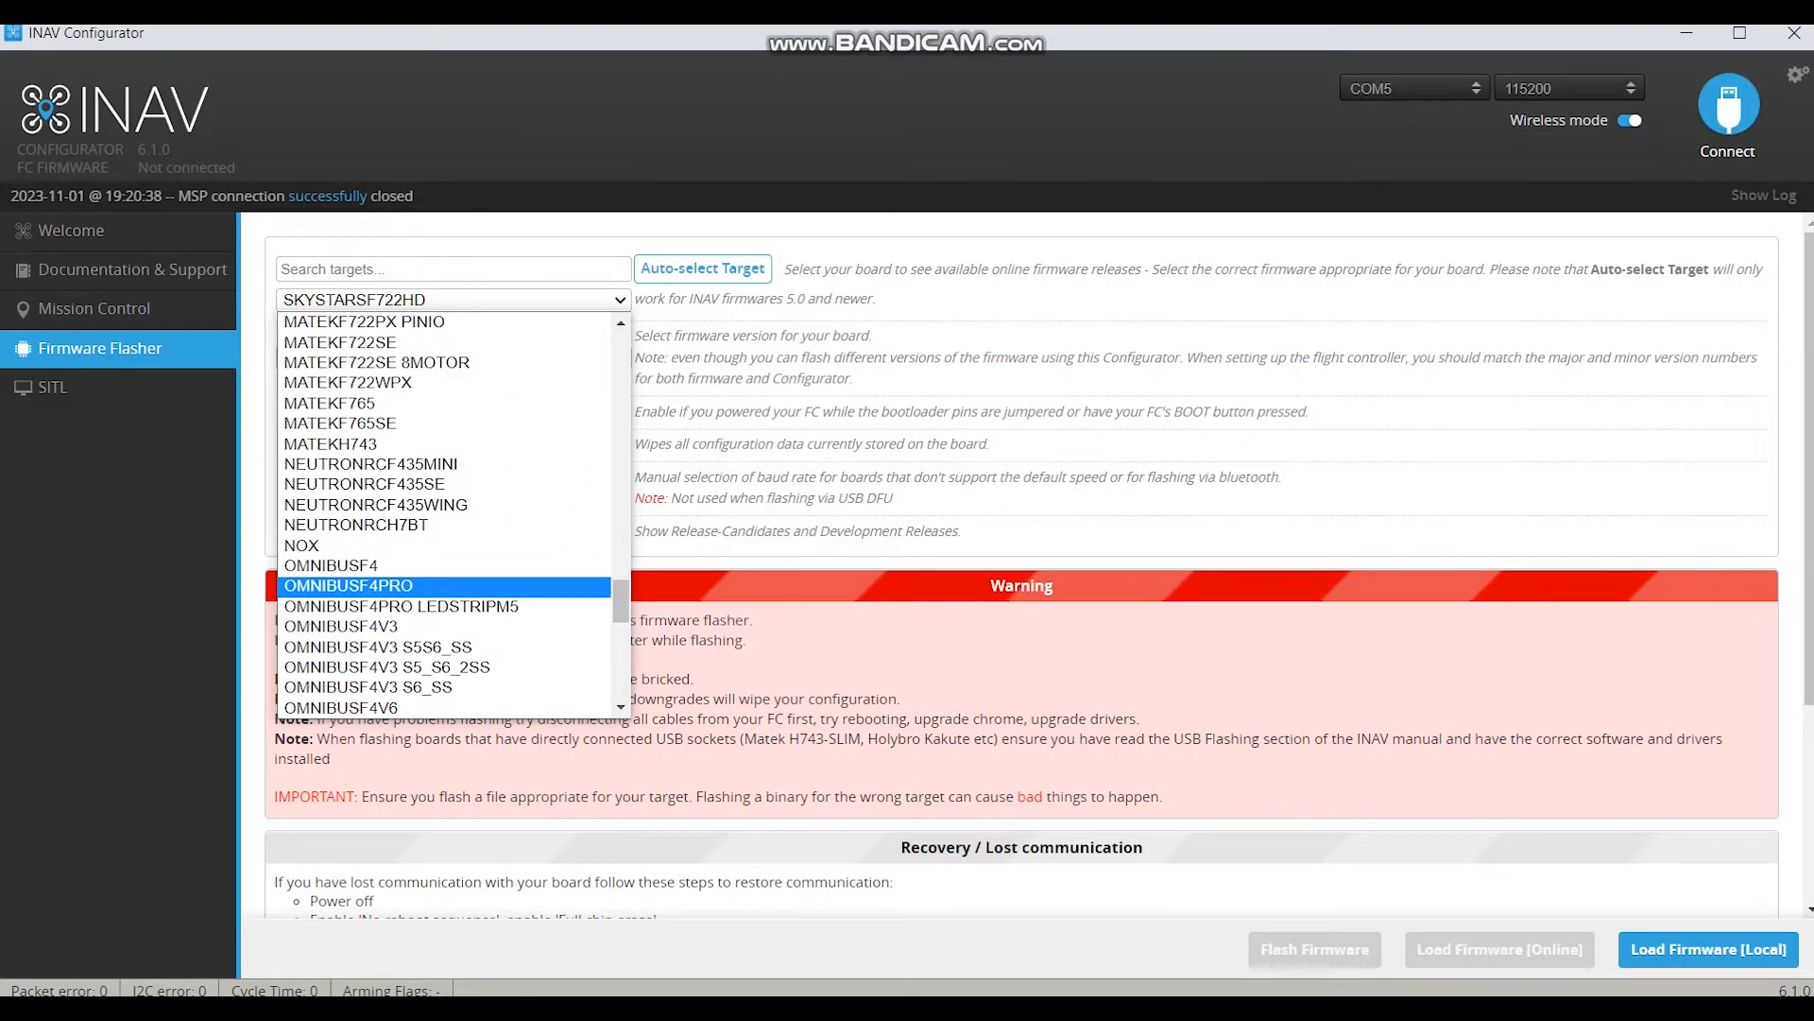
scroll(444, 567, "up", 20)
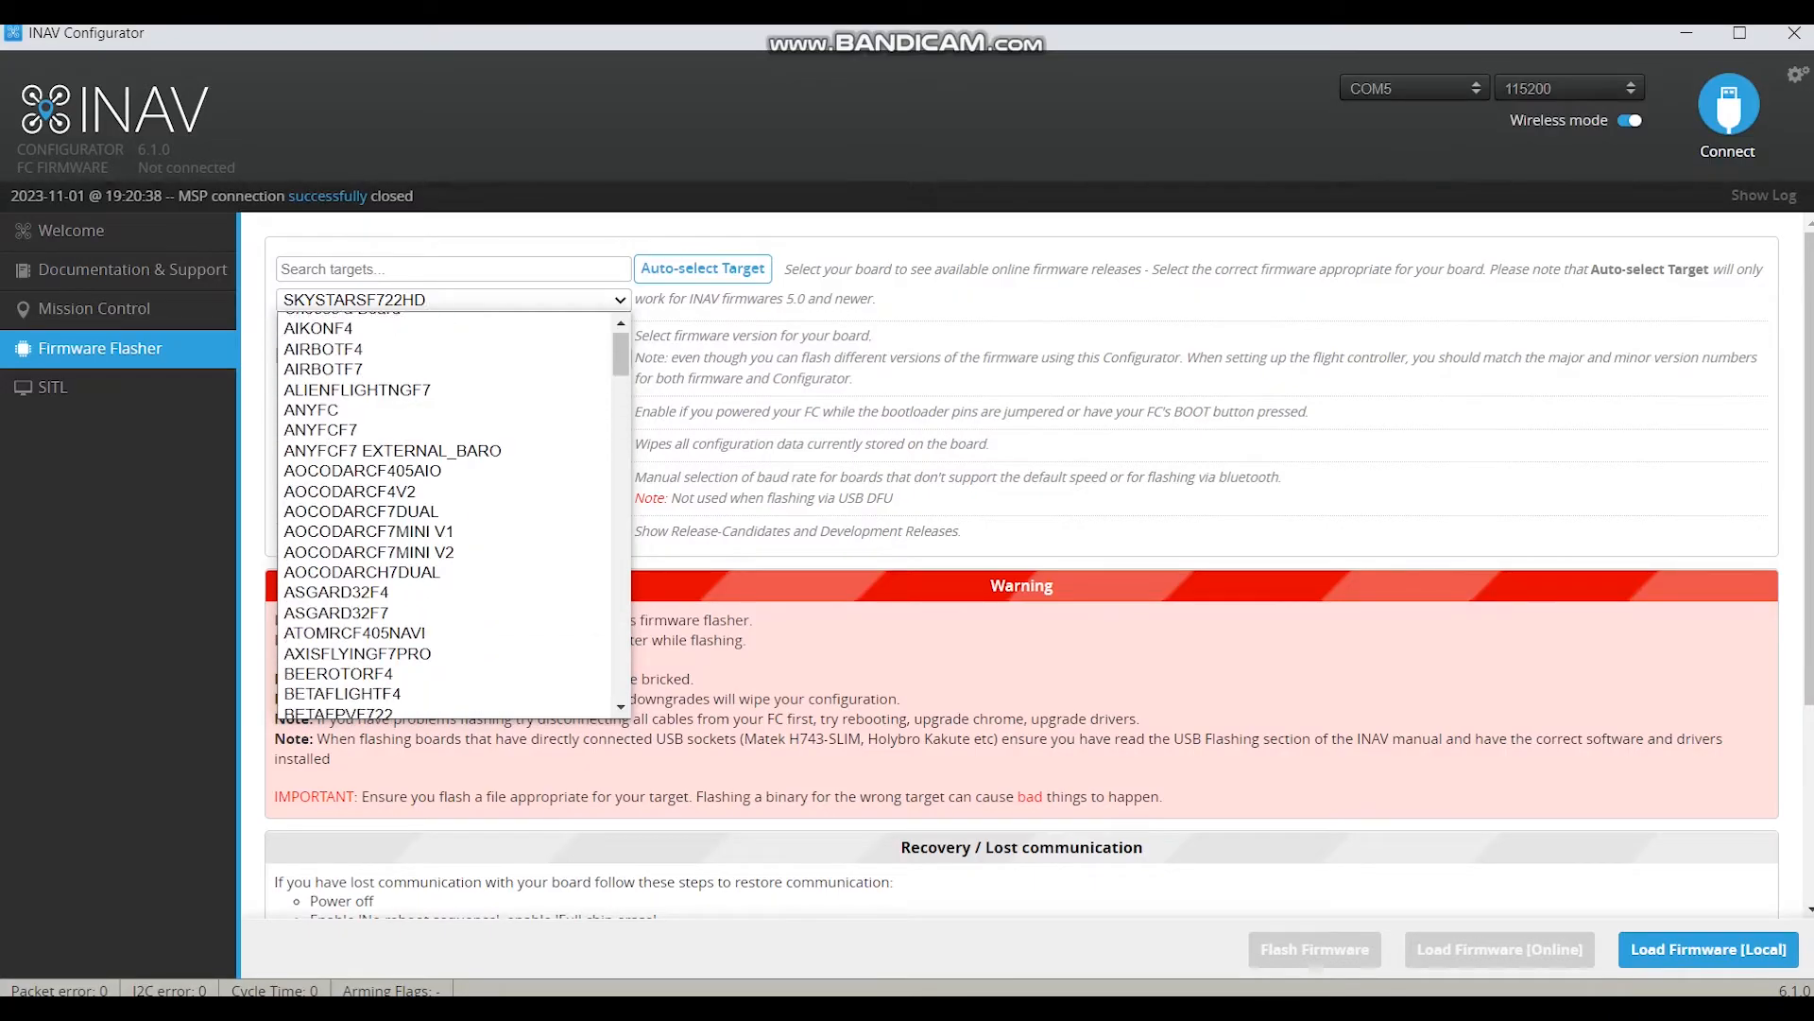
scroll(445, 567, "down", 12)
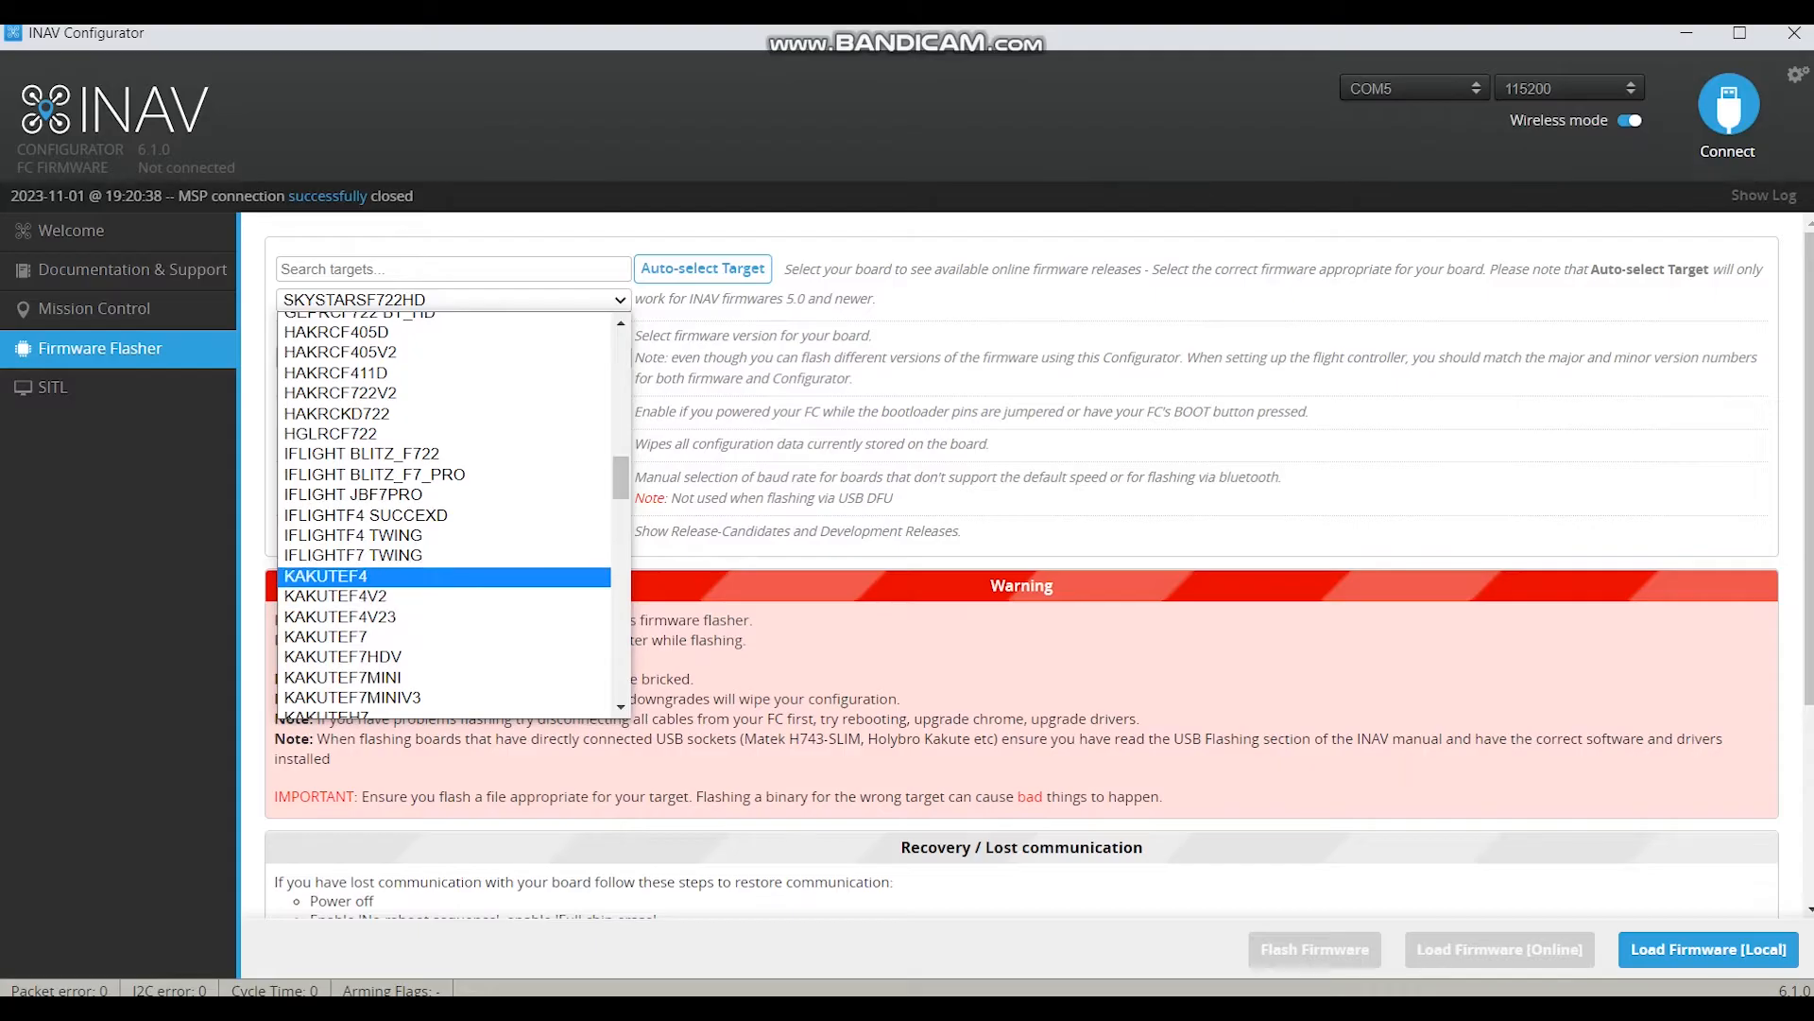
scroll(444, 567, "down", 15)
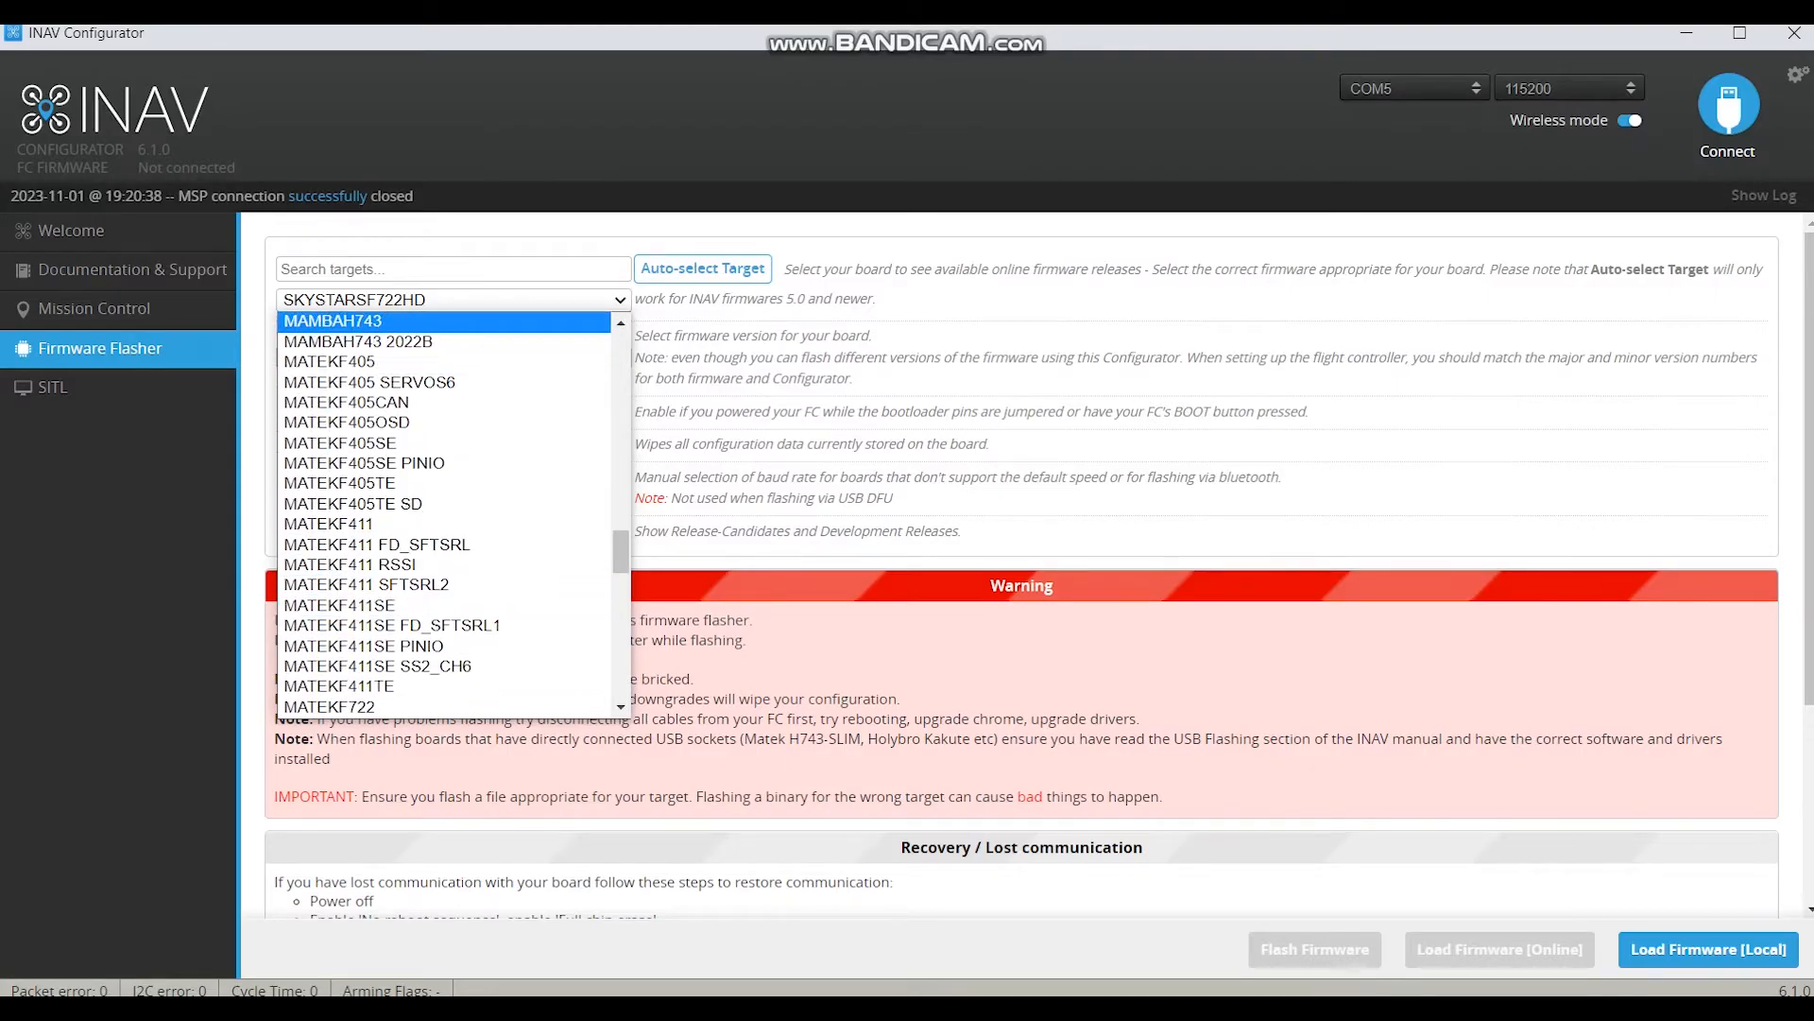
key("Escape")
Step: Choose the stable firmware version 6.1.1 dated 2023-6-14 for the SKYSTARSF722HD target
left_click(454, 357)
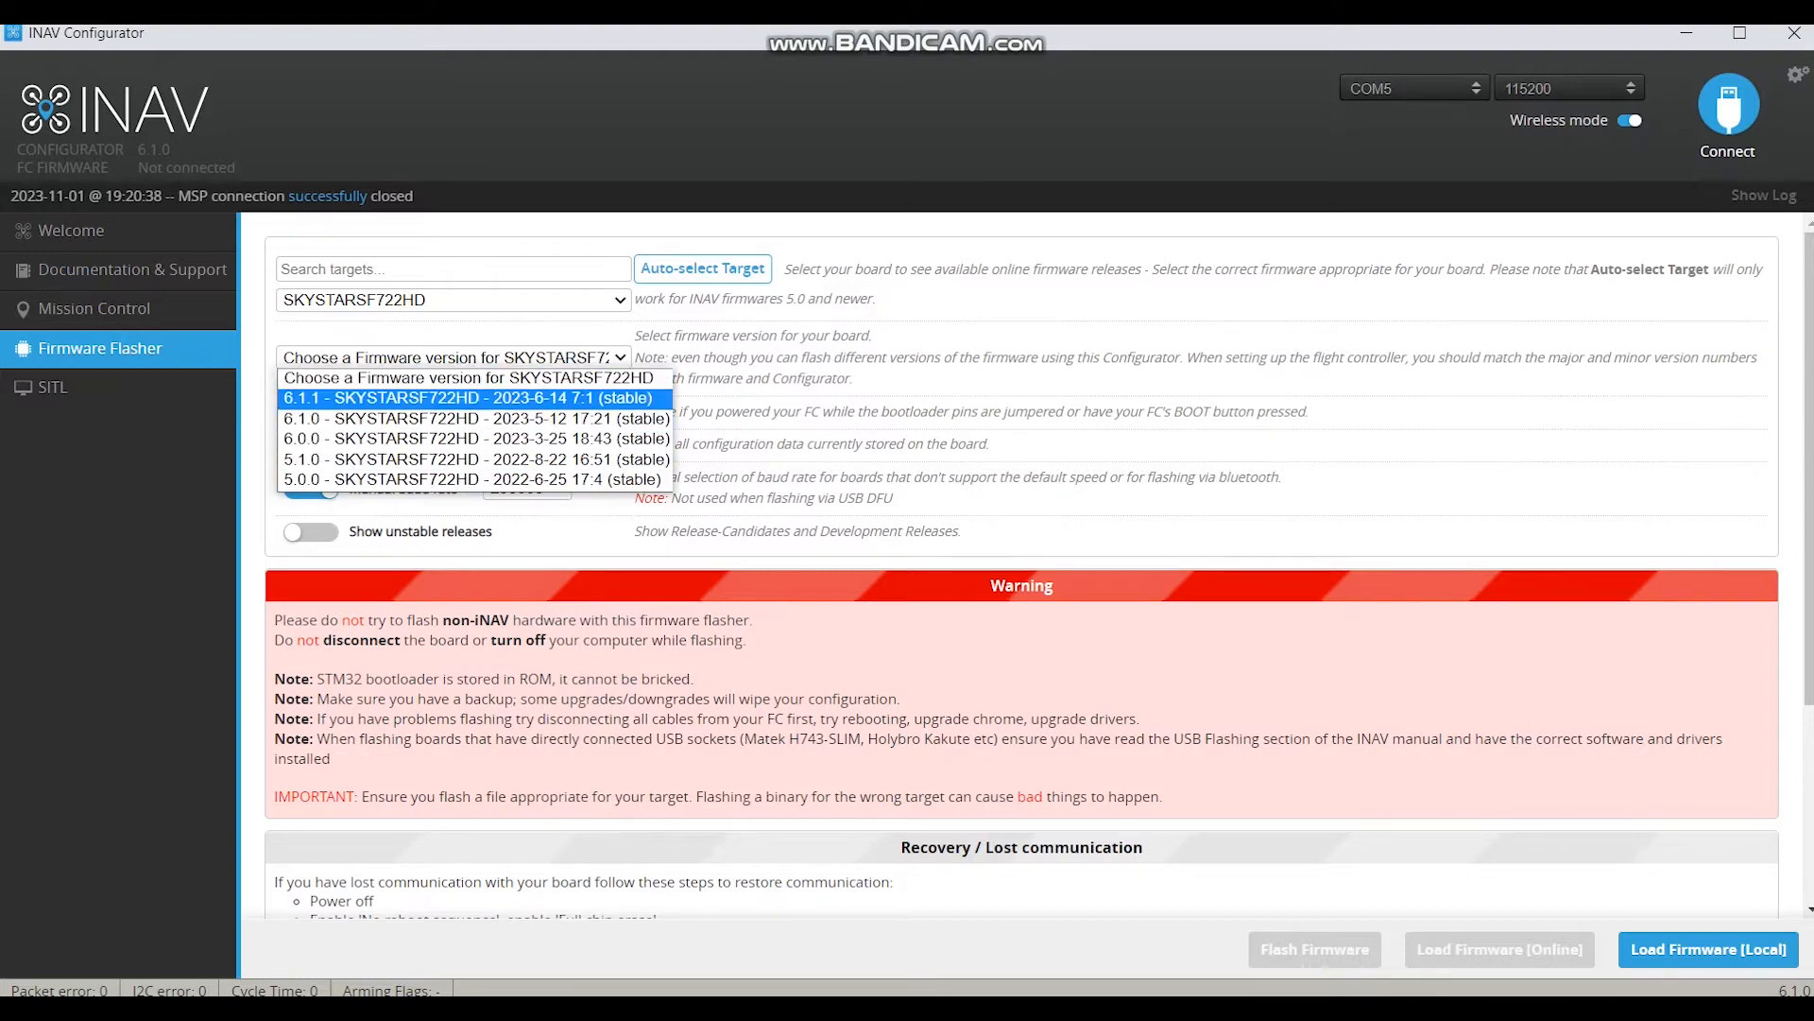
left_click(468, 397)
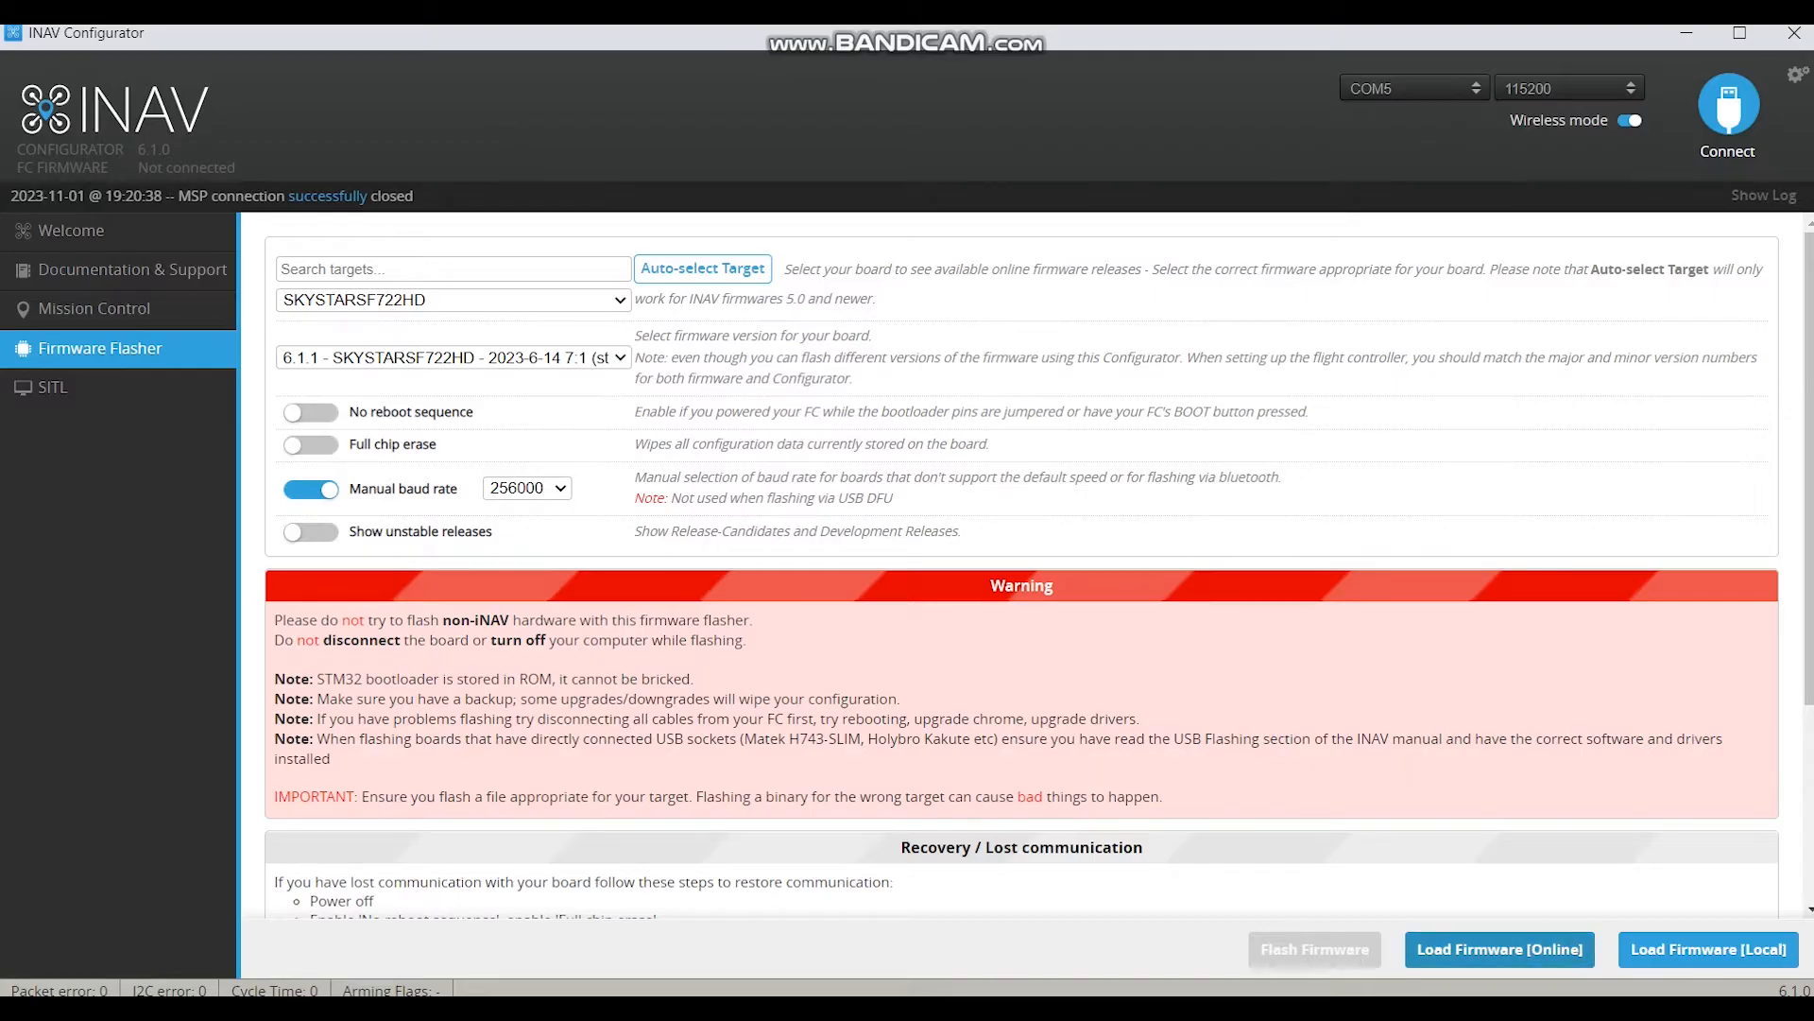
Step: Search Windows for "impulse" and launch ImpulseRC_Driver_Fixer.exe
key("super+s")
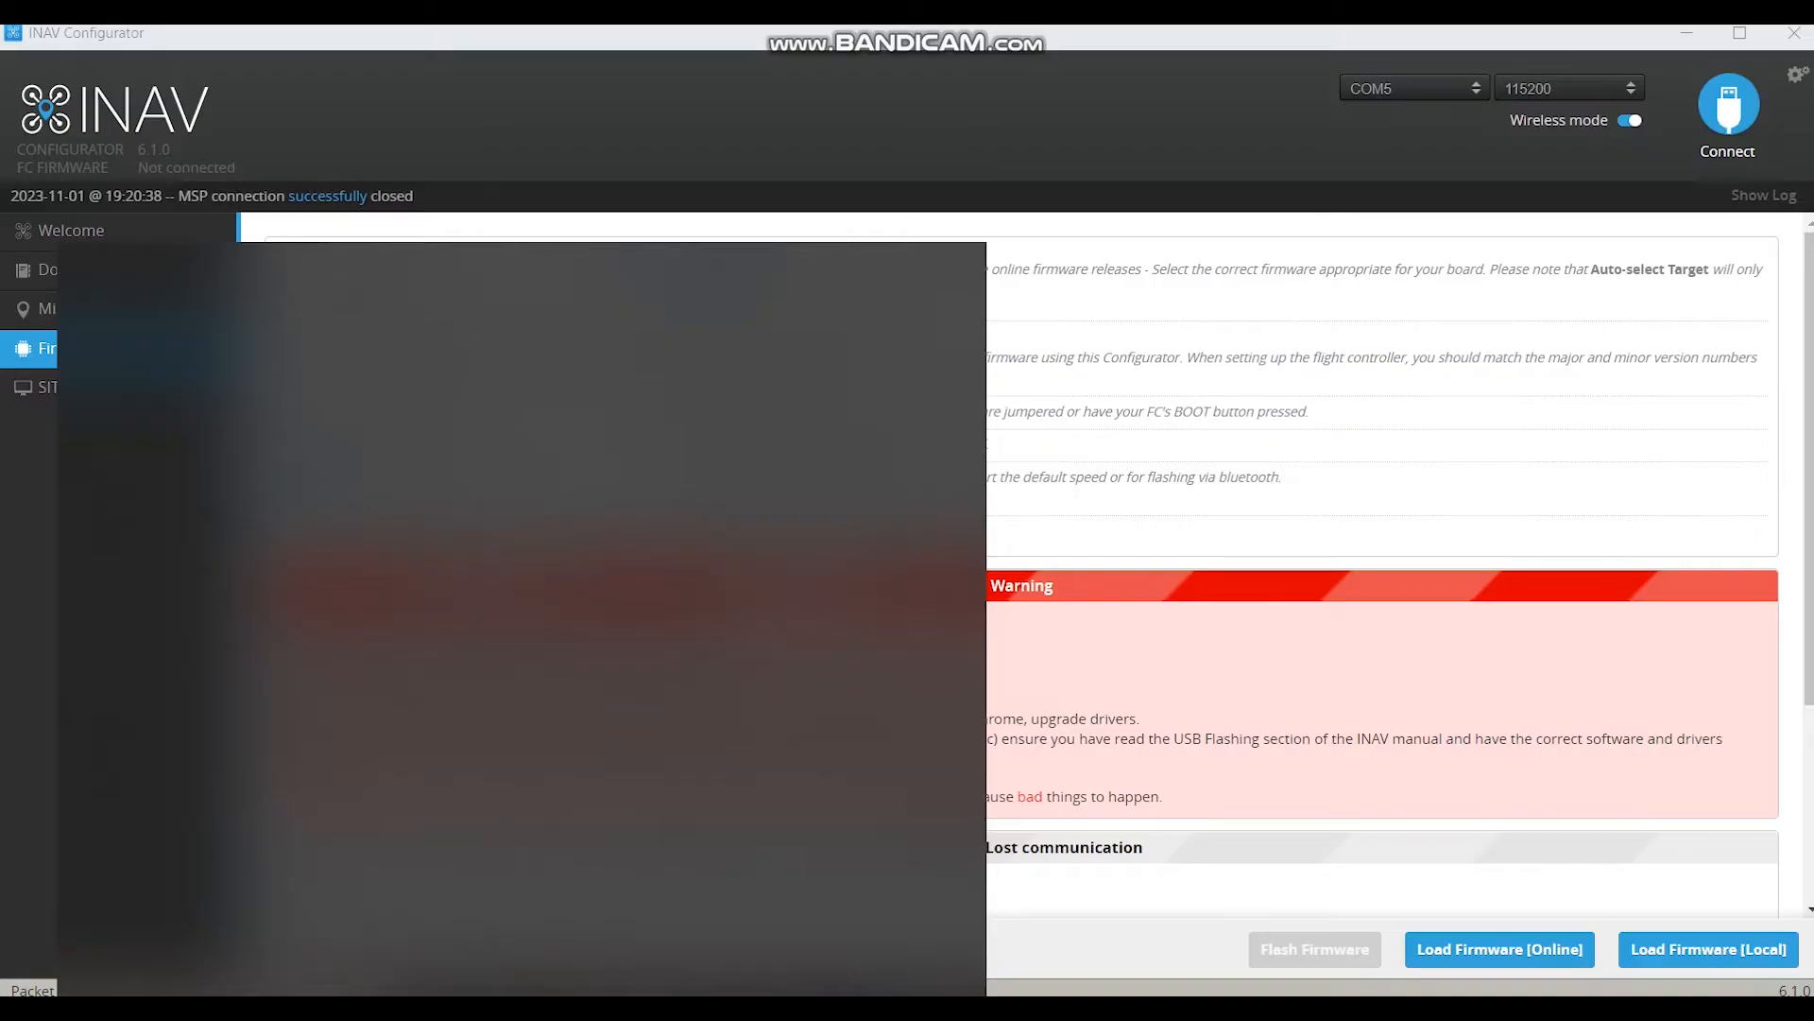
type("imp")
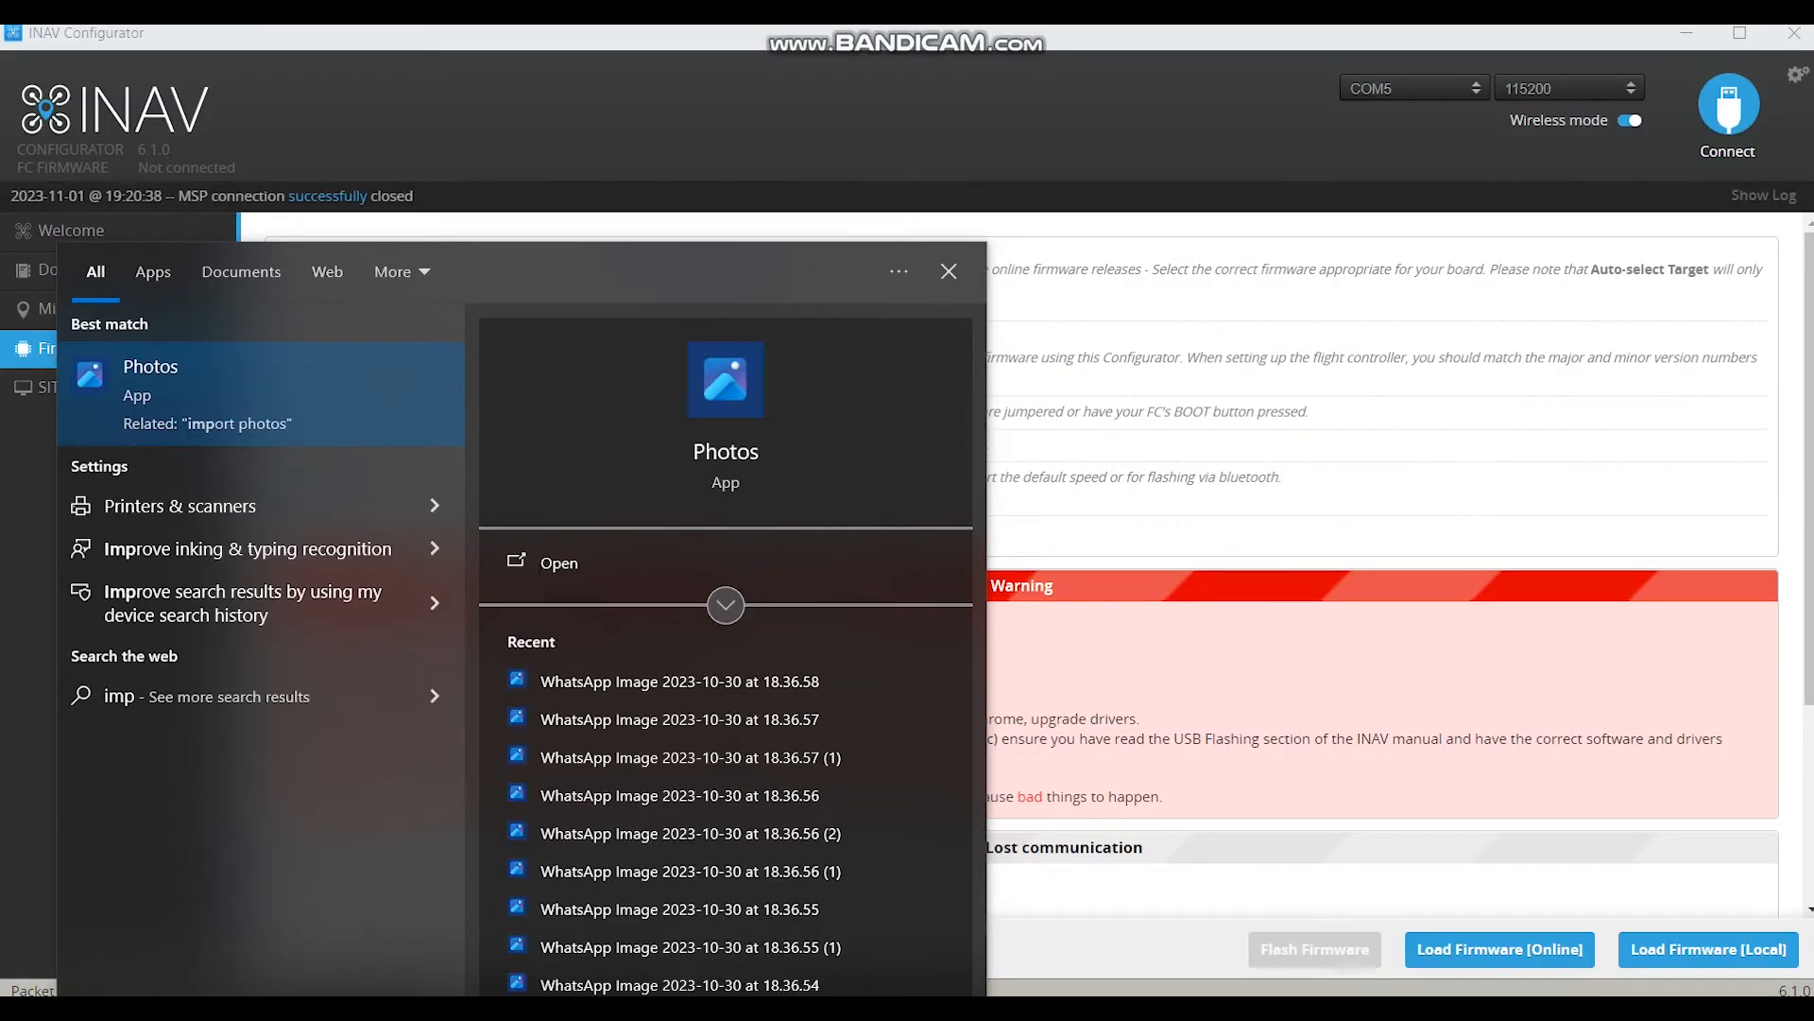
type("ulse")
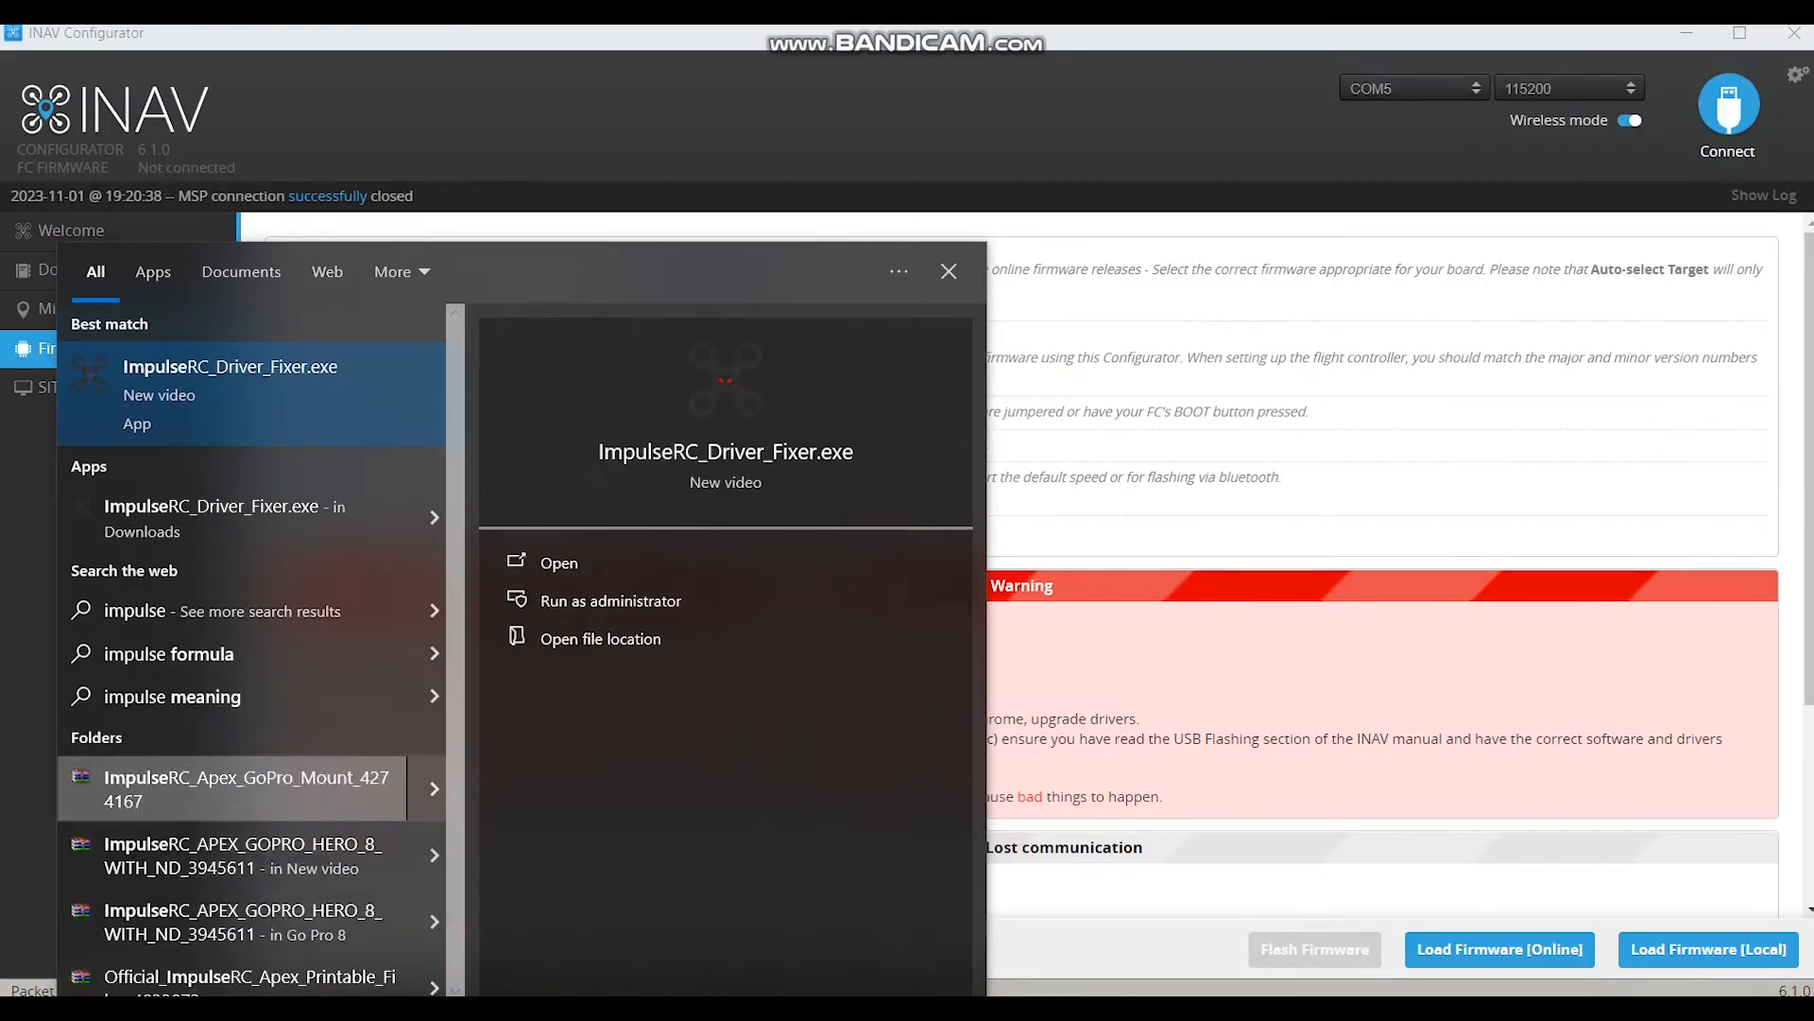
key("Return")
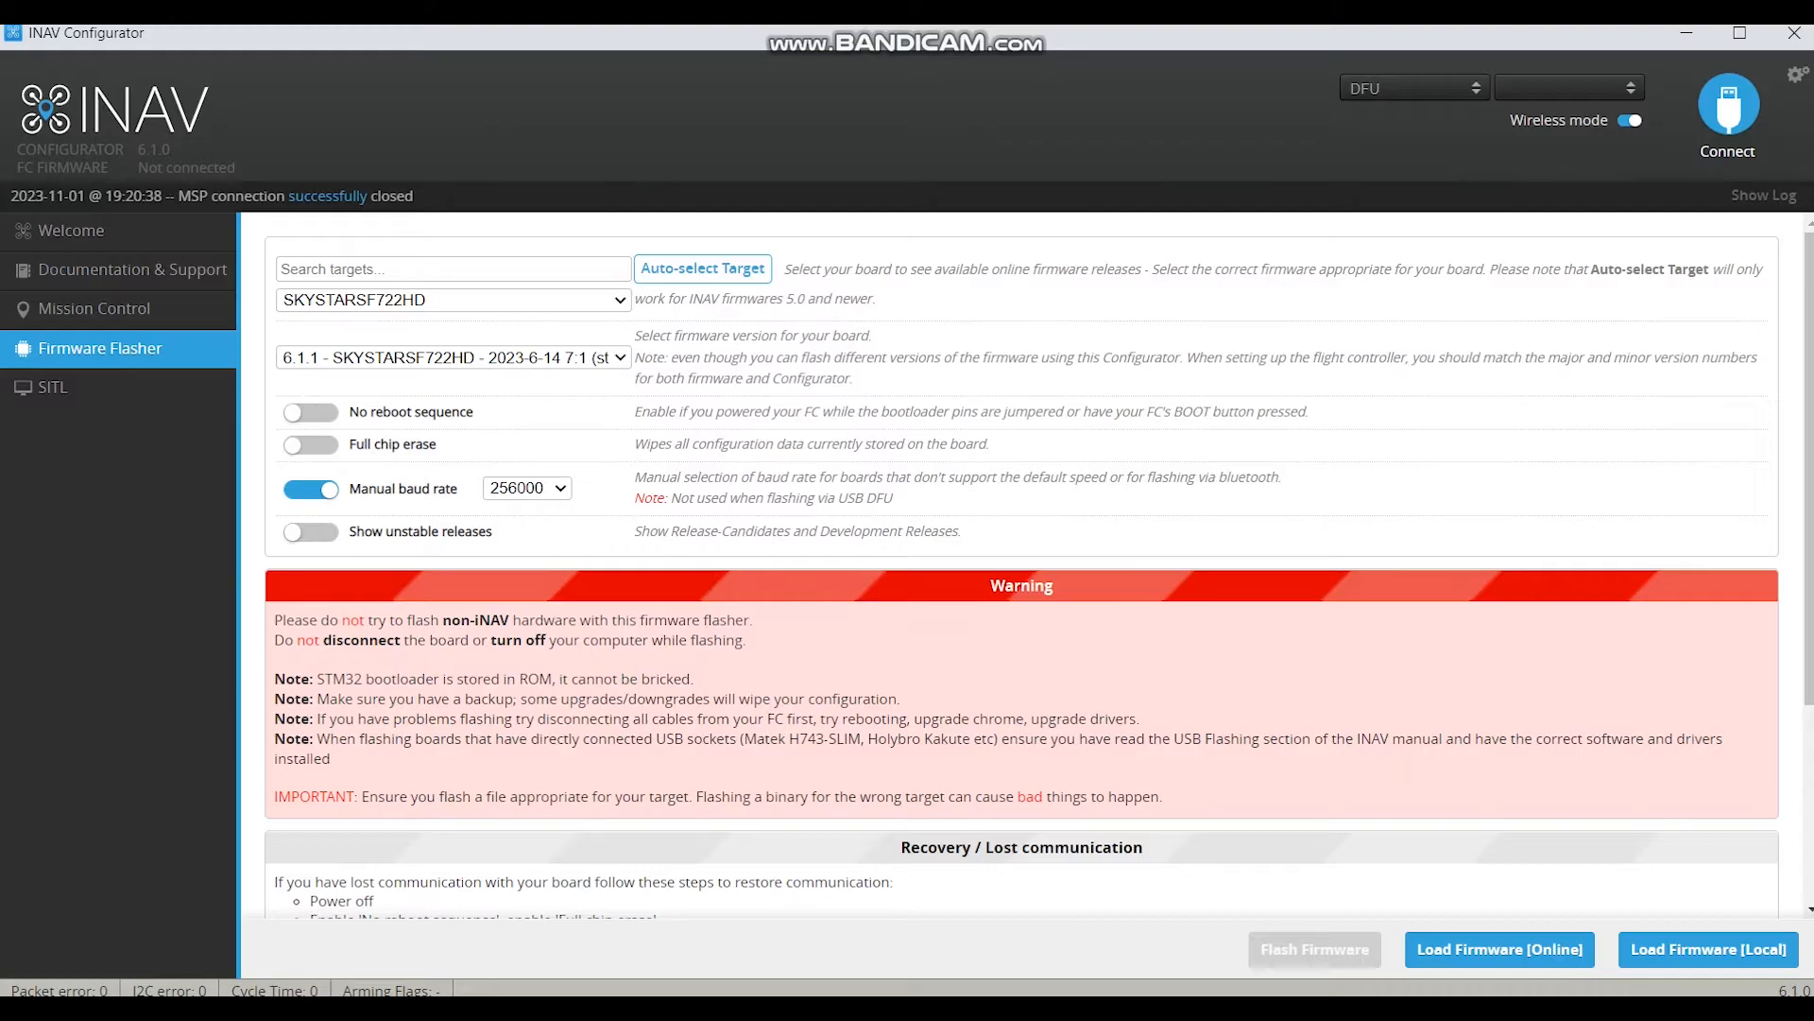
Step: Load the chosen 6.1.1 firmware from the online source and read through its release notes
scroll(1020, 567, "down", 3)
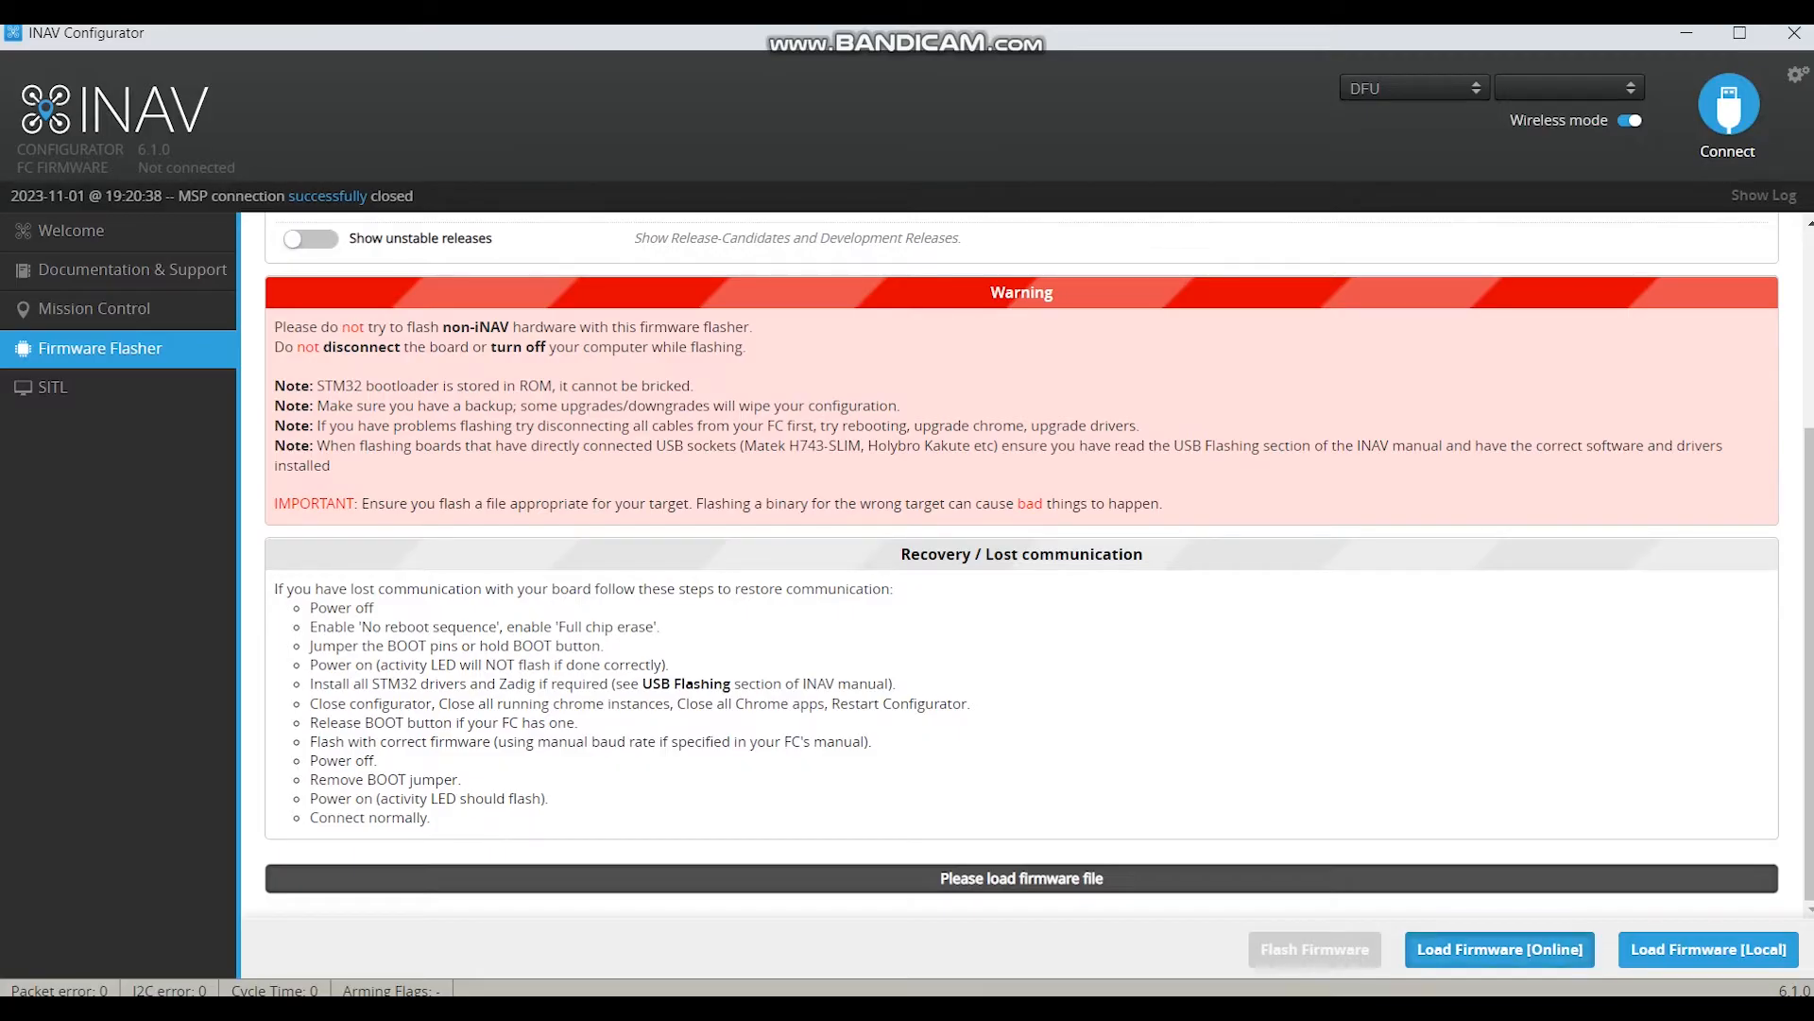
left_click(1499, 948)
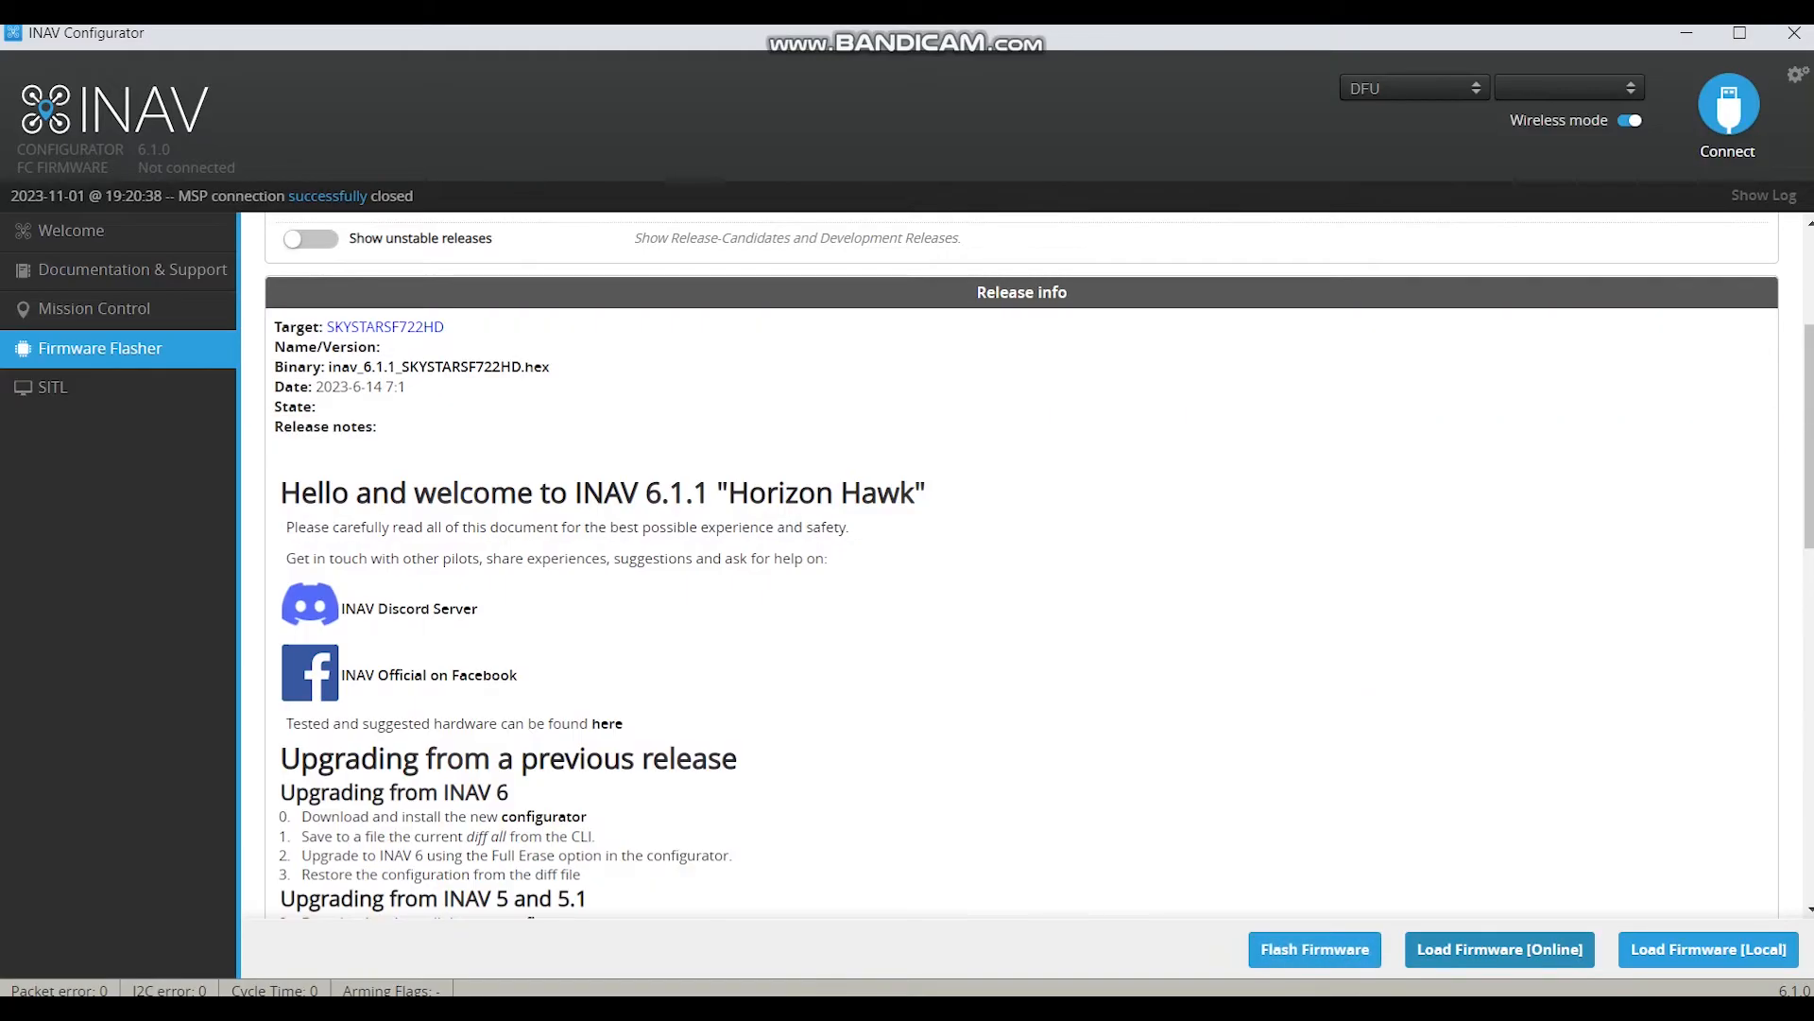
scroll(957, 879, "down", 15)
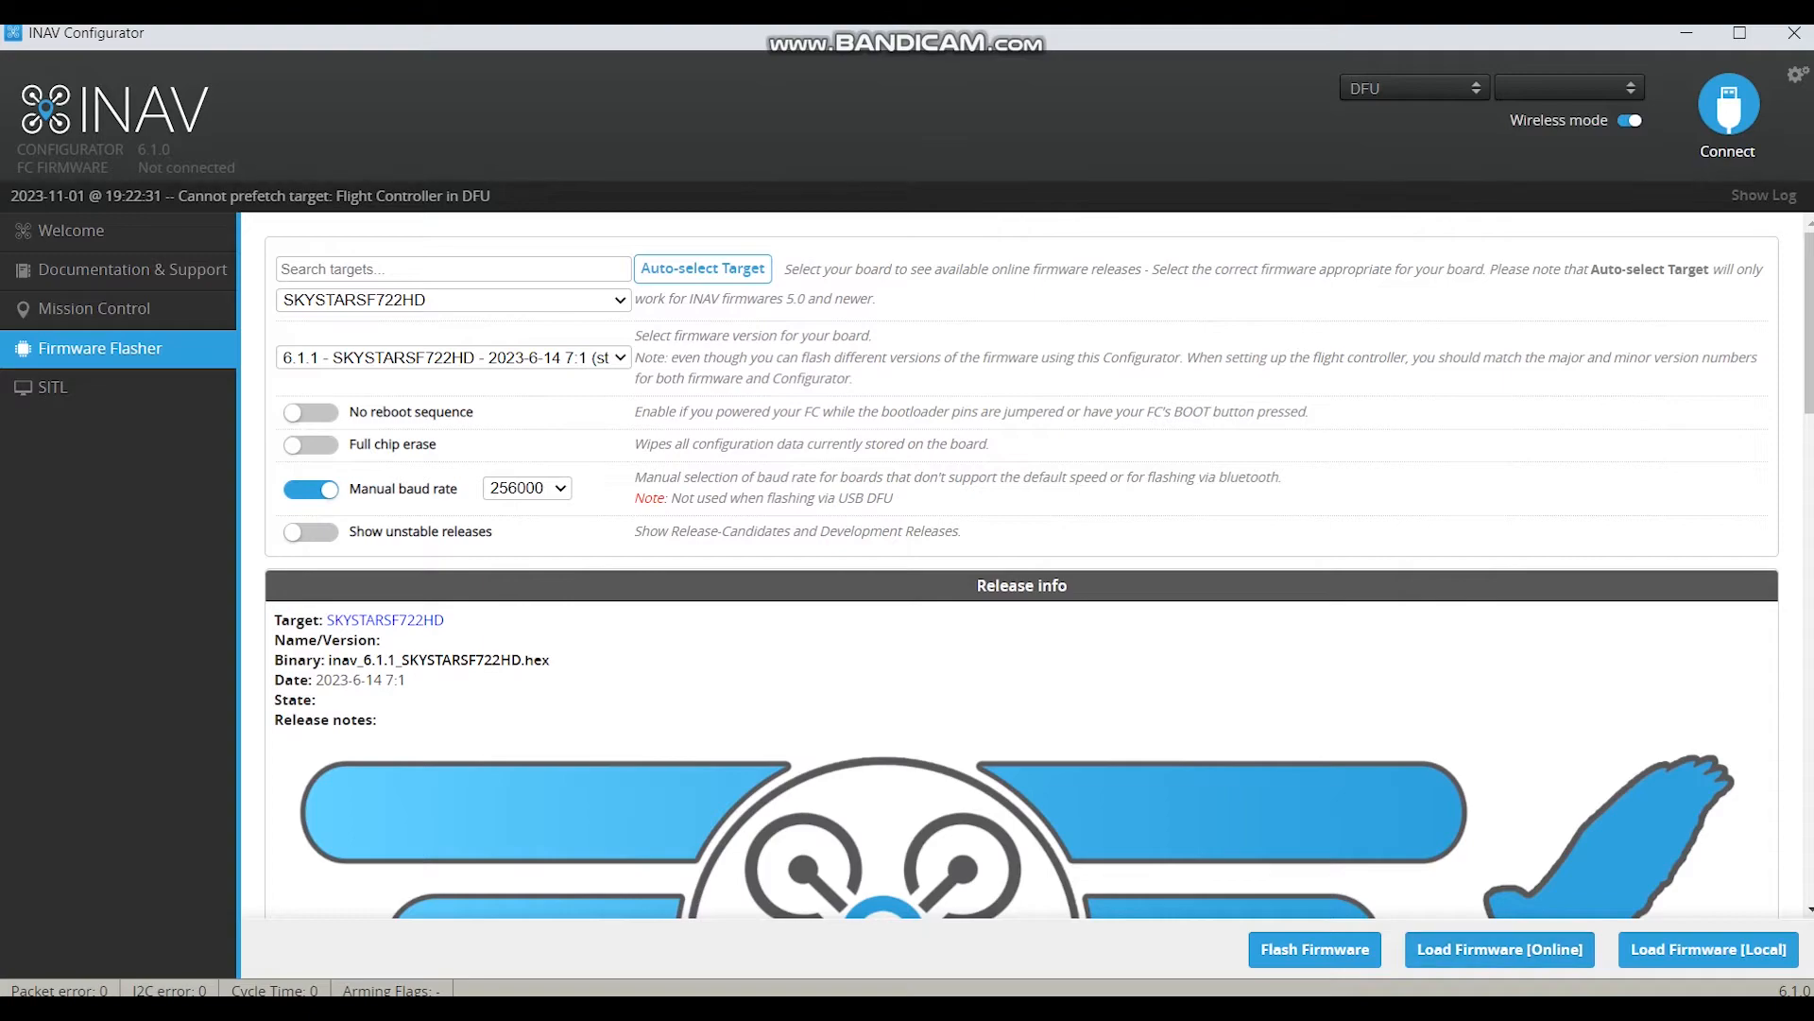
scroll(1021, 564, "down", 12)
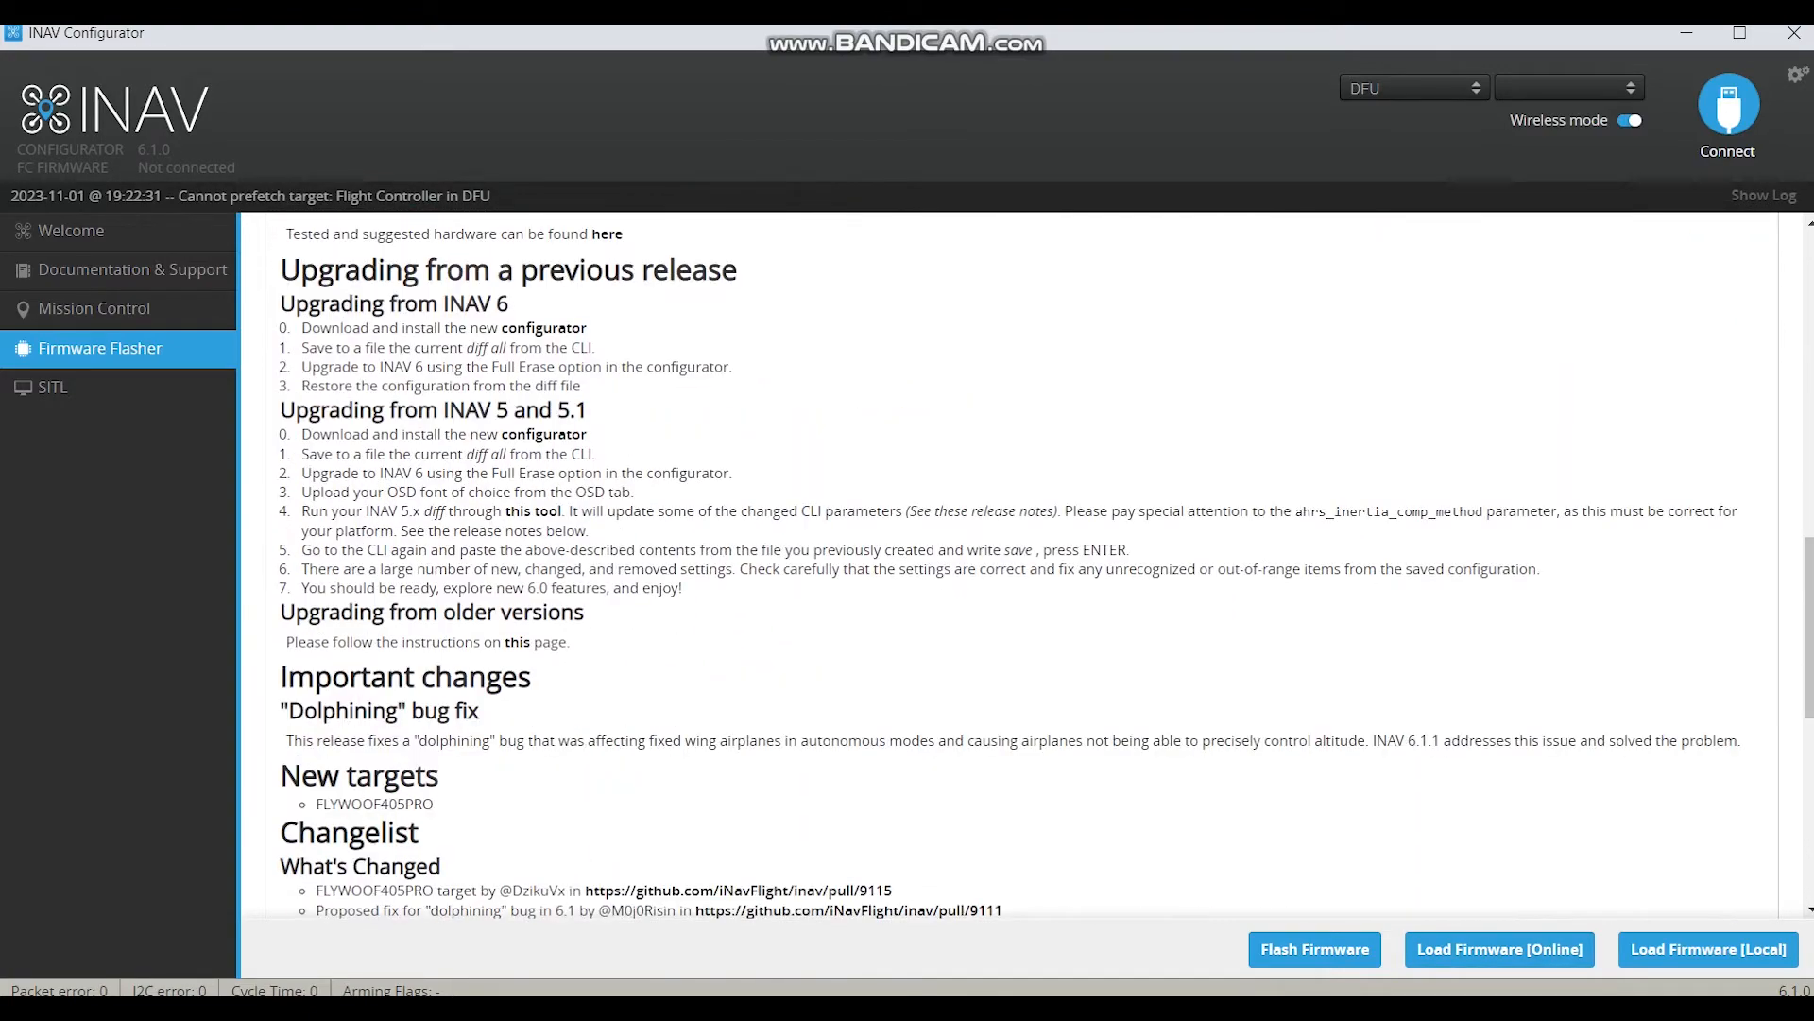
scroll(1021, 565, "down", 8)
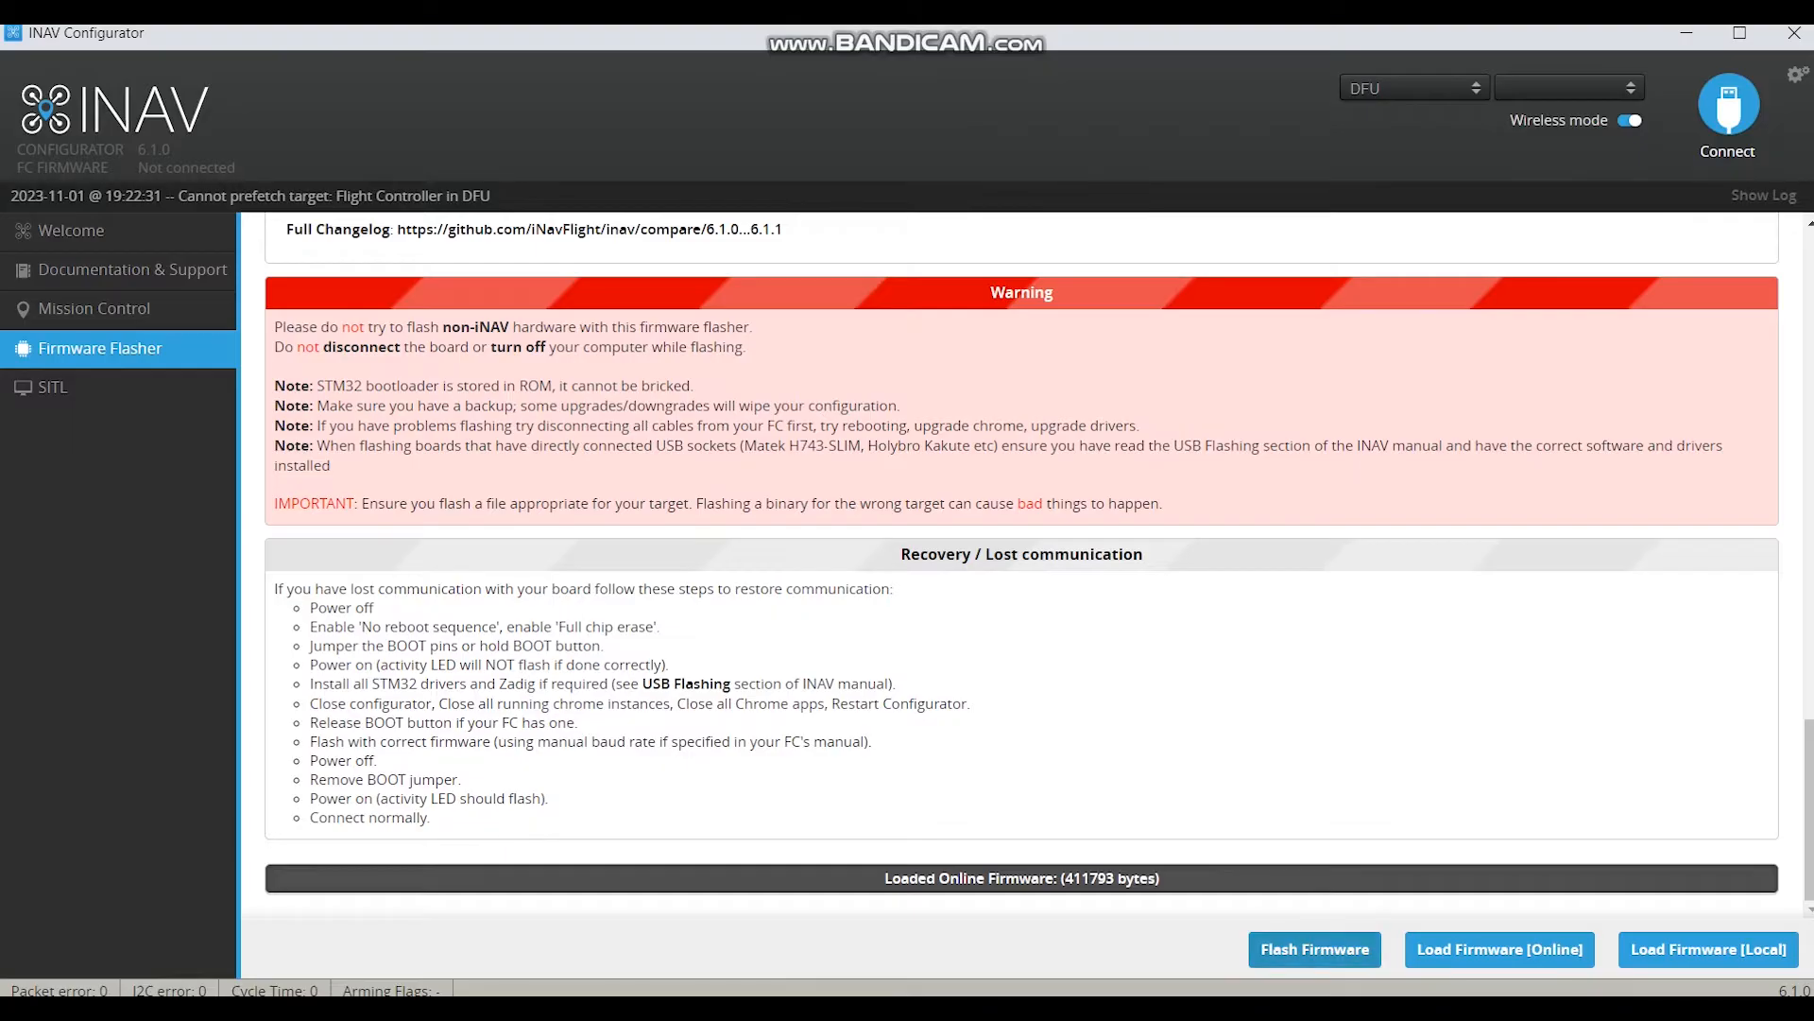
Step: Flash the loaded firmware onto the flight controller
left_click(1314, 948)
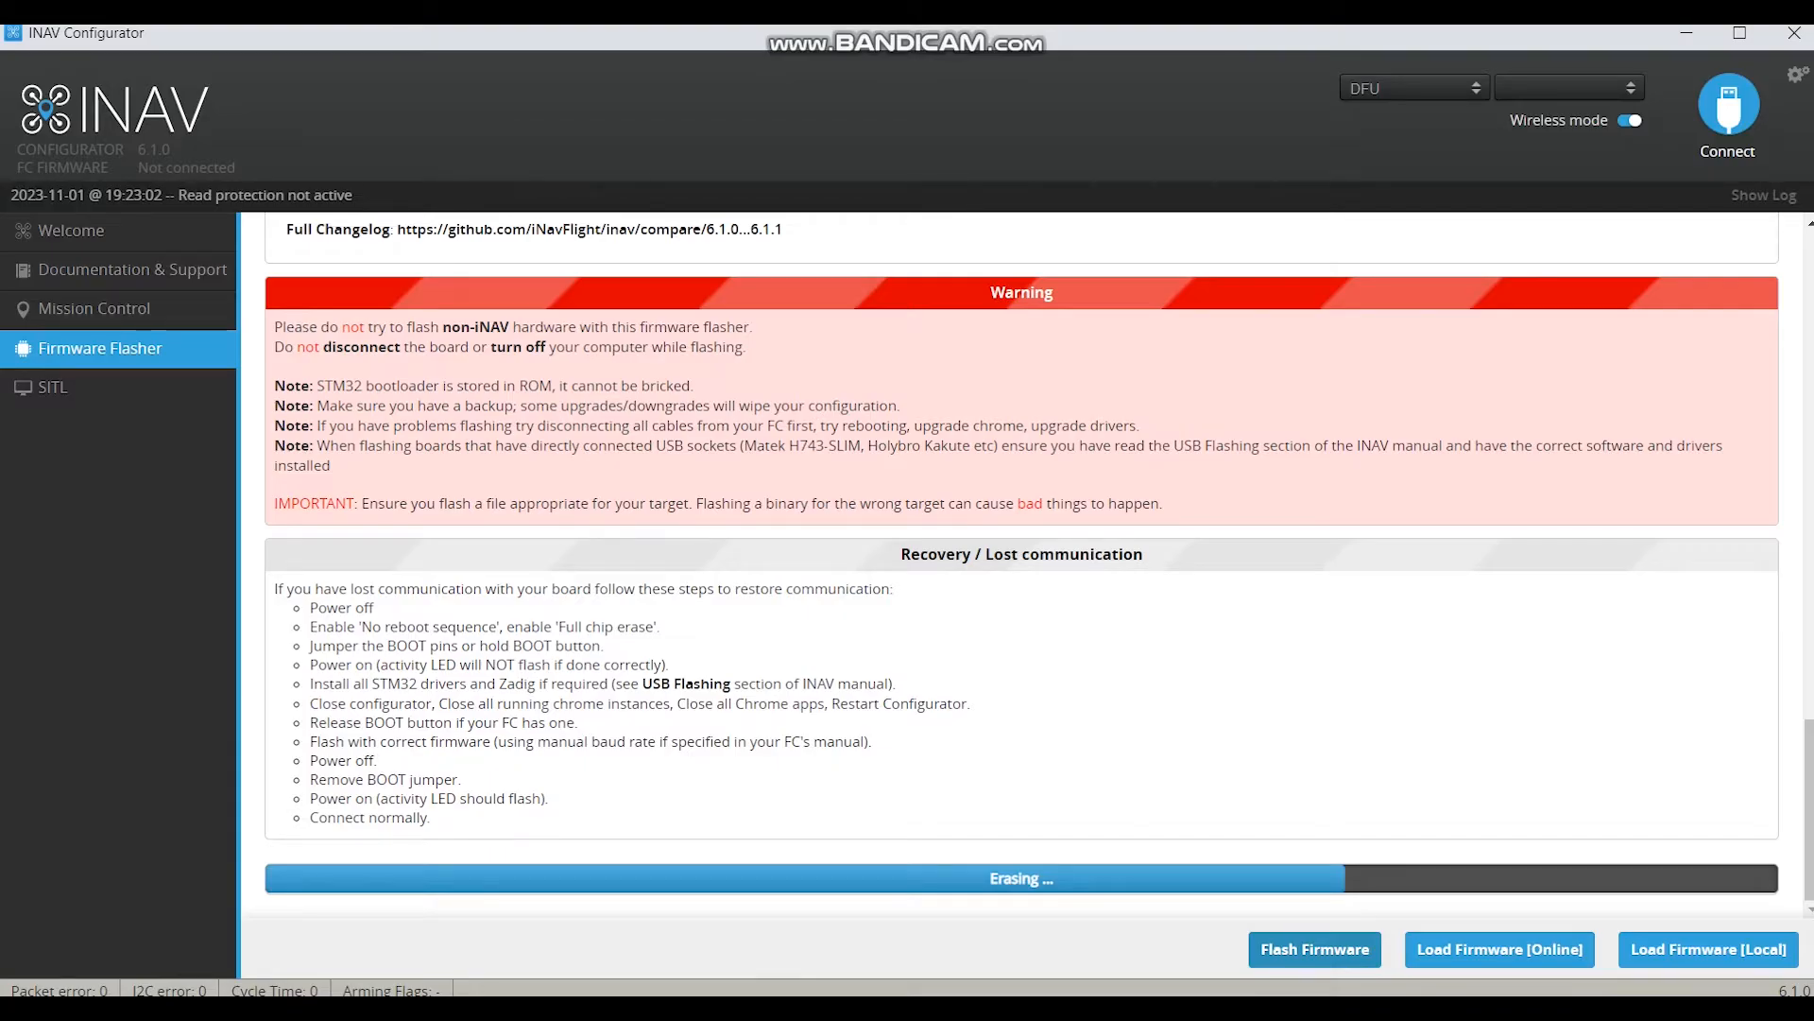
scroll(1021, 567, "up", 2)
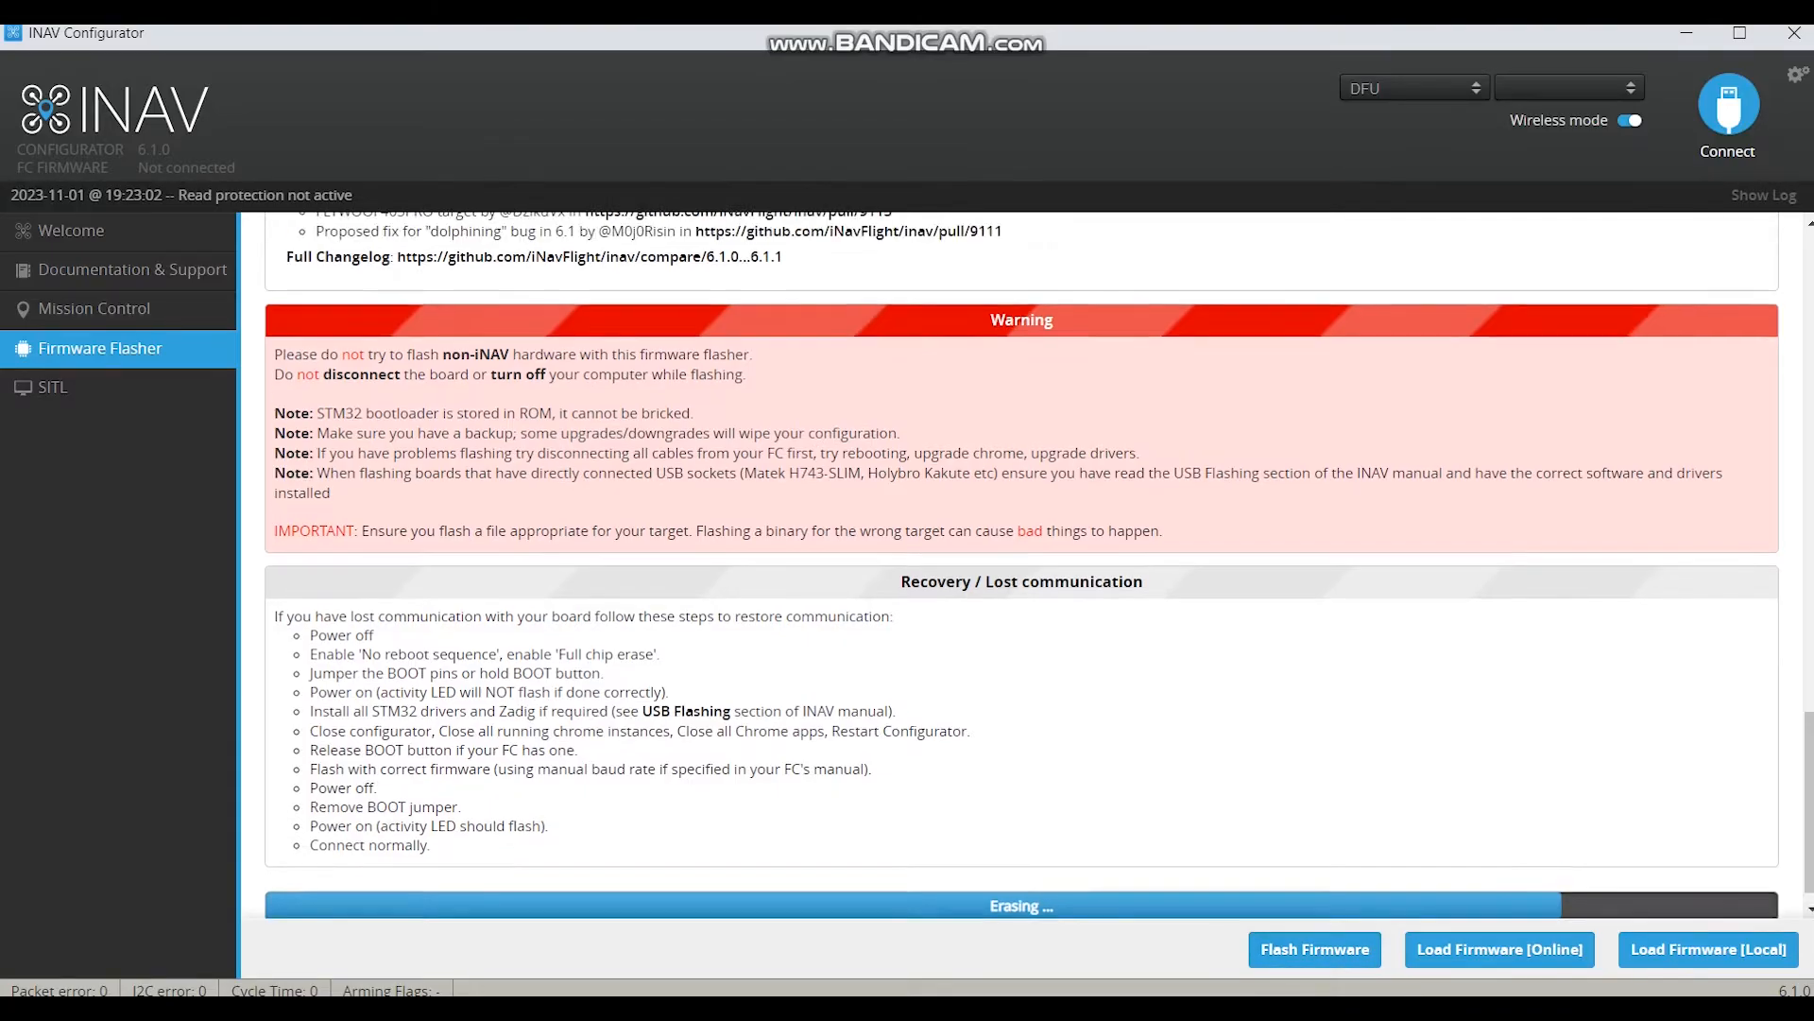
scroll(1021, 567, "up", 6)
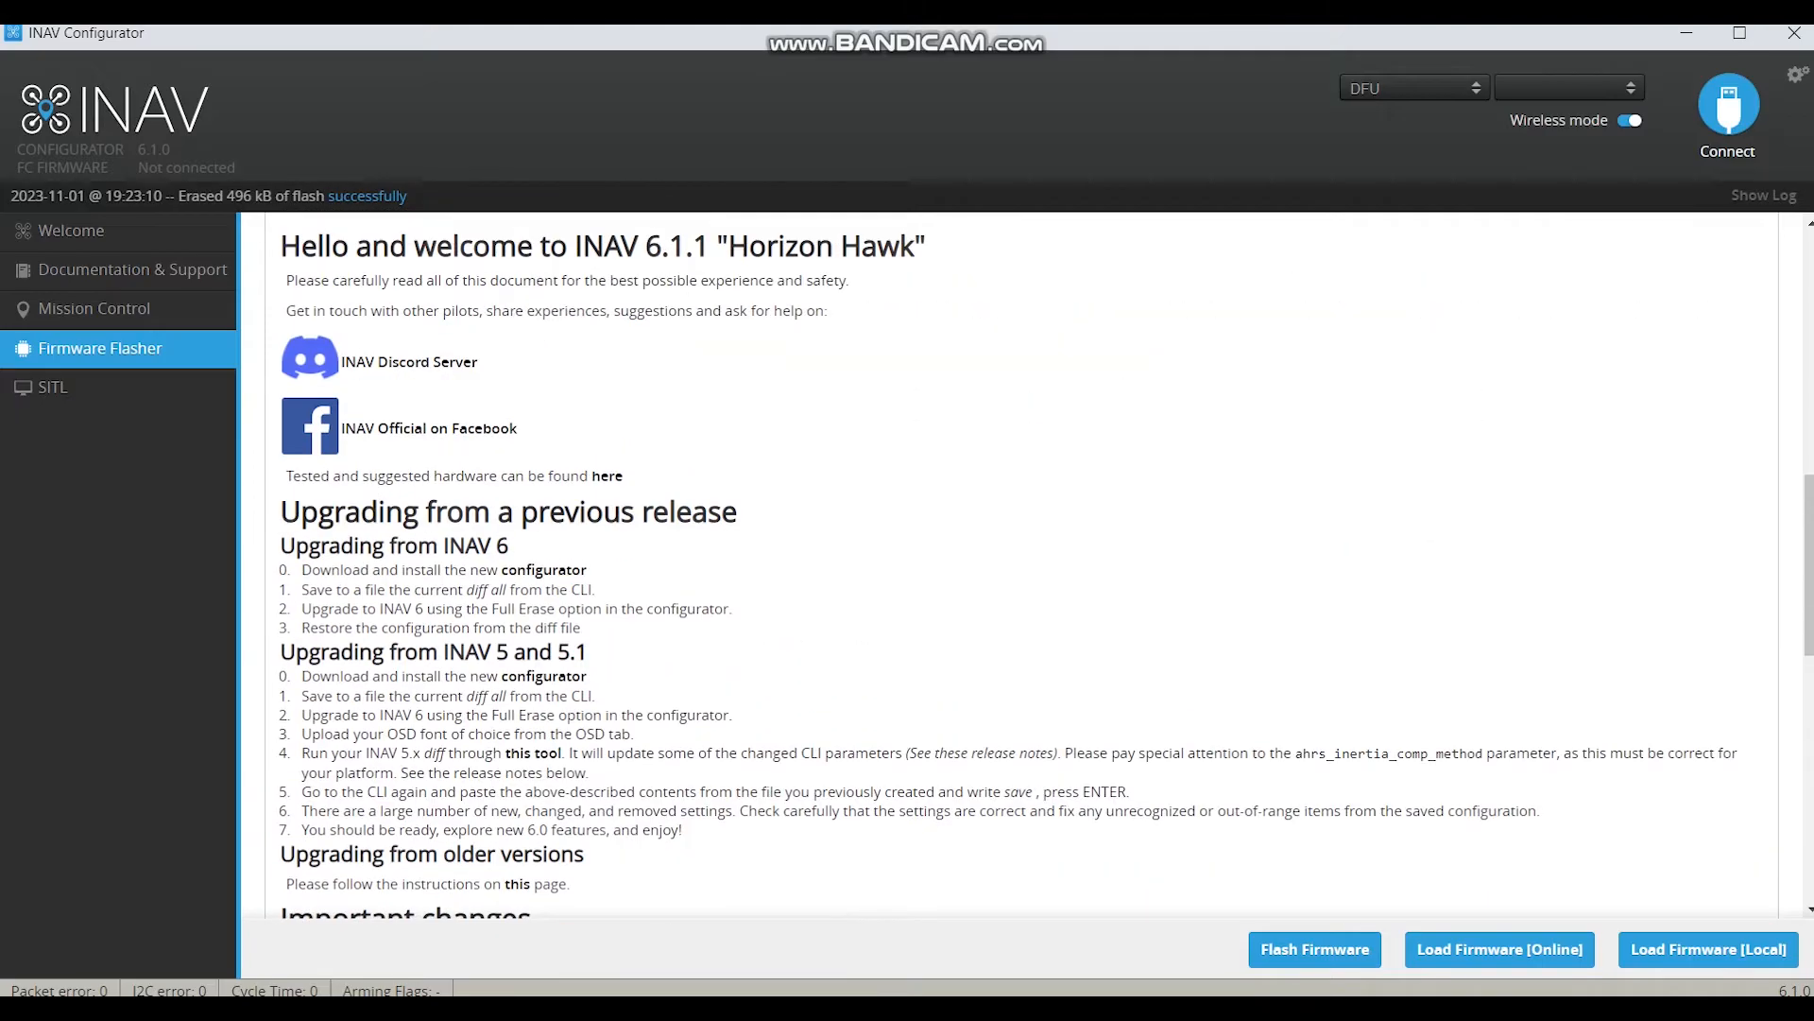
scroll(1022, 567, "up", 7)
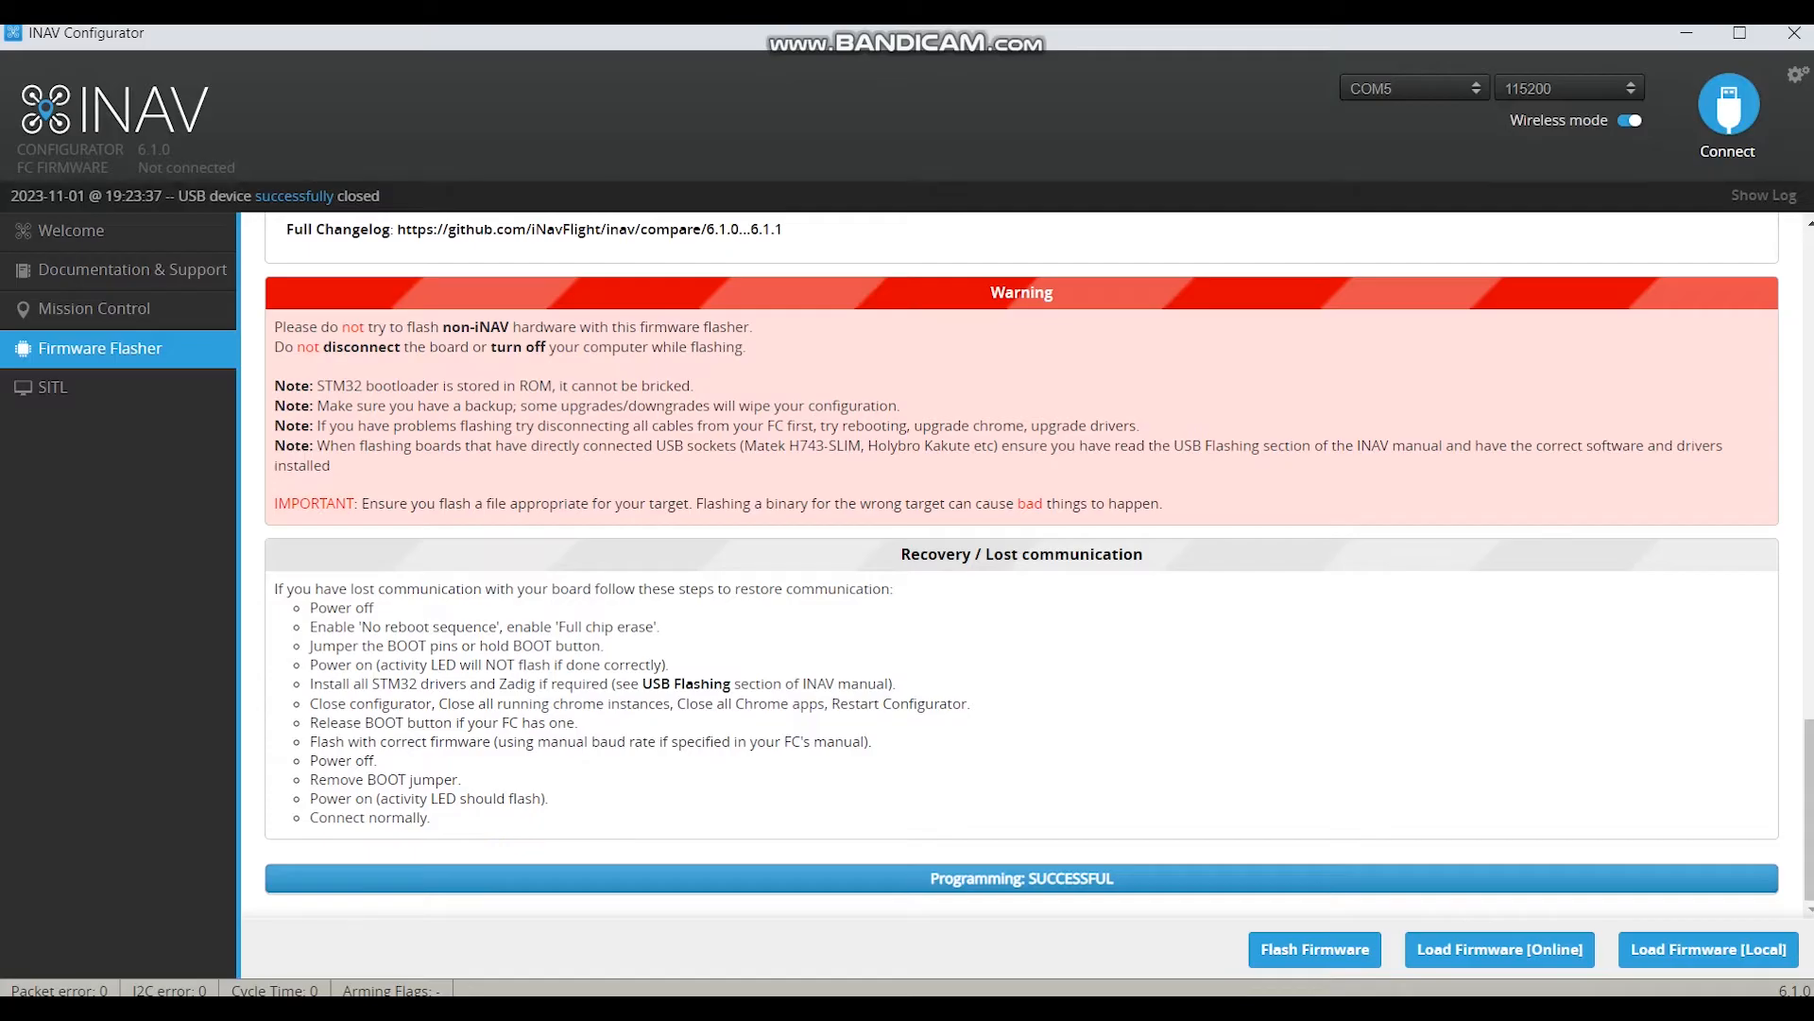
Step: Return to the Welcome page, connect to the flight controller and review its setup information
left_click(71, 231)
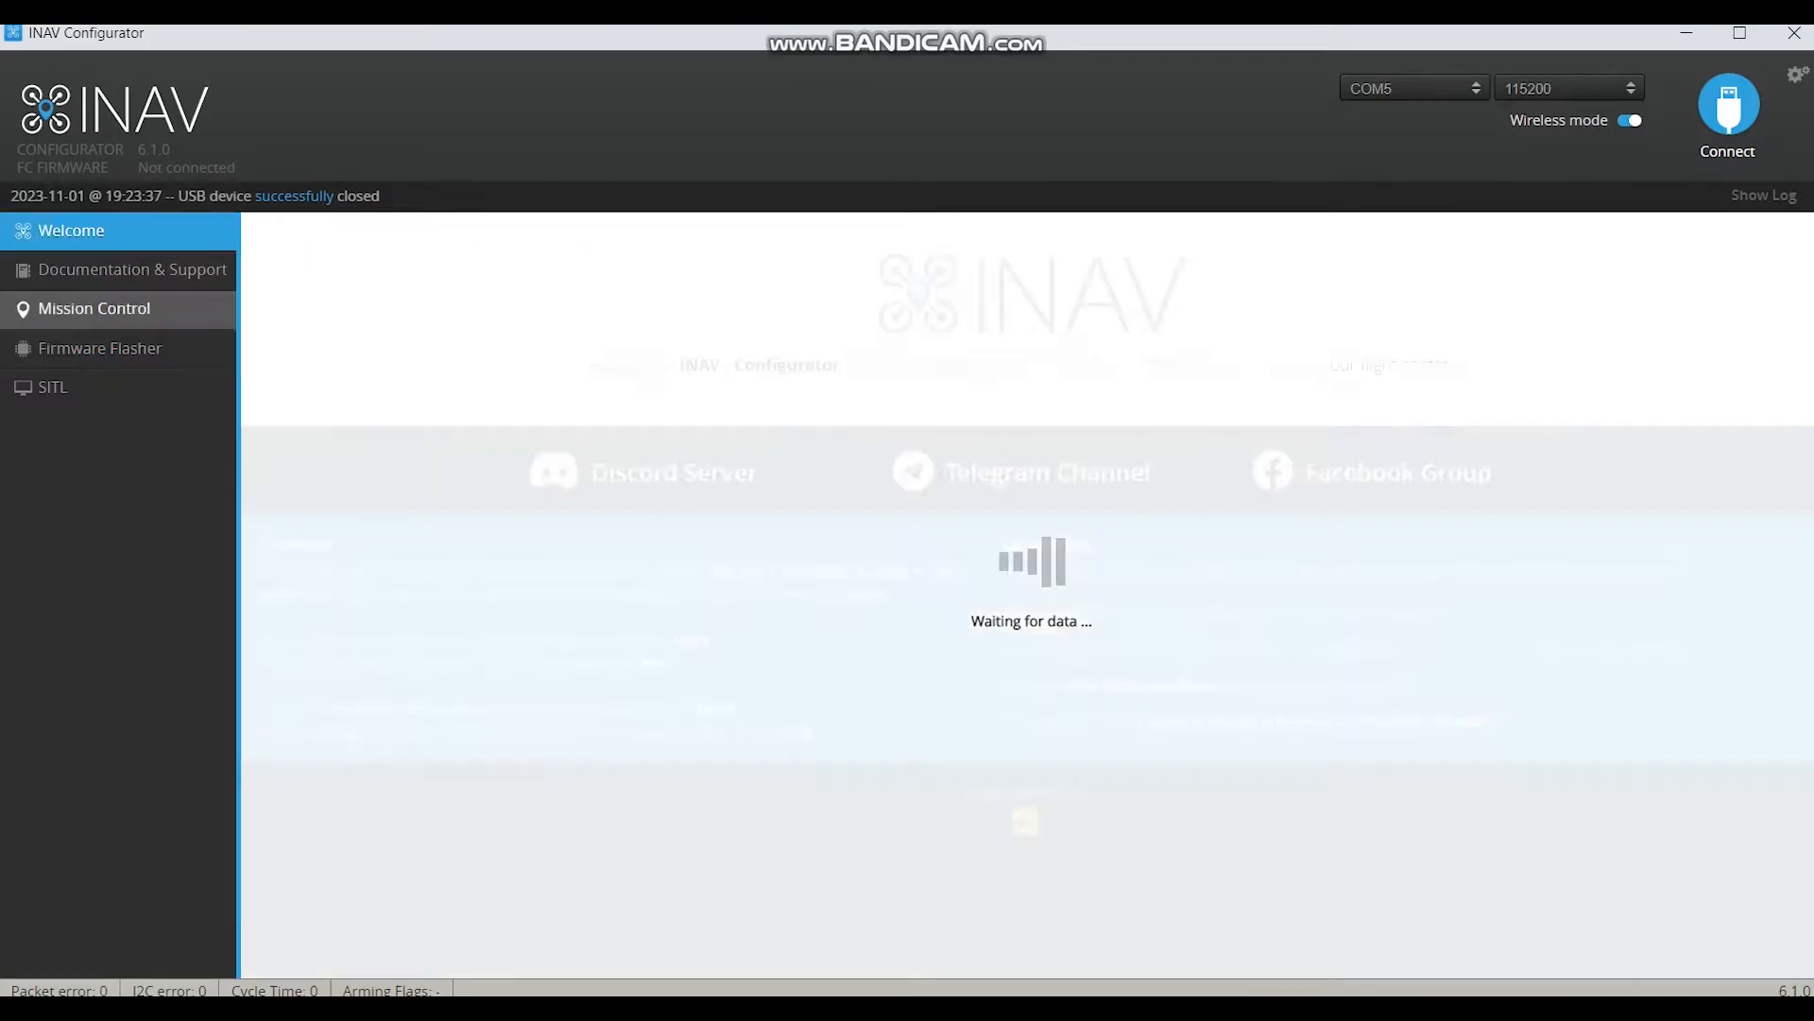
left_click(1728, 105)
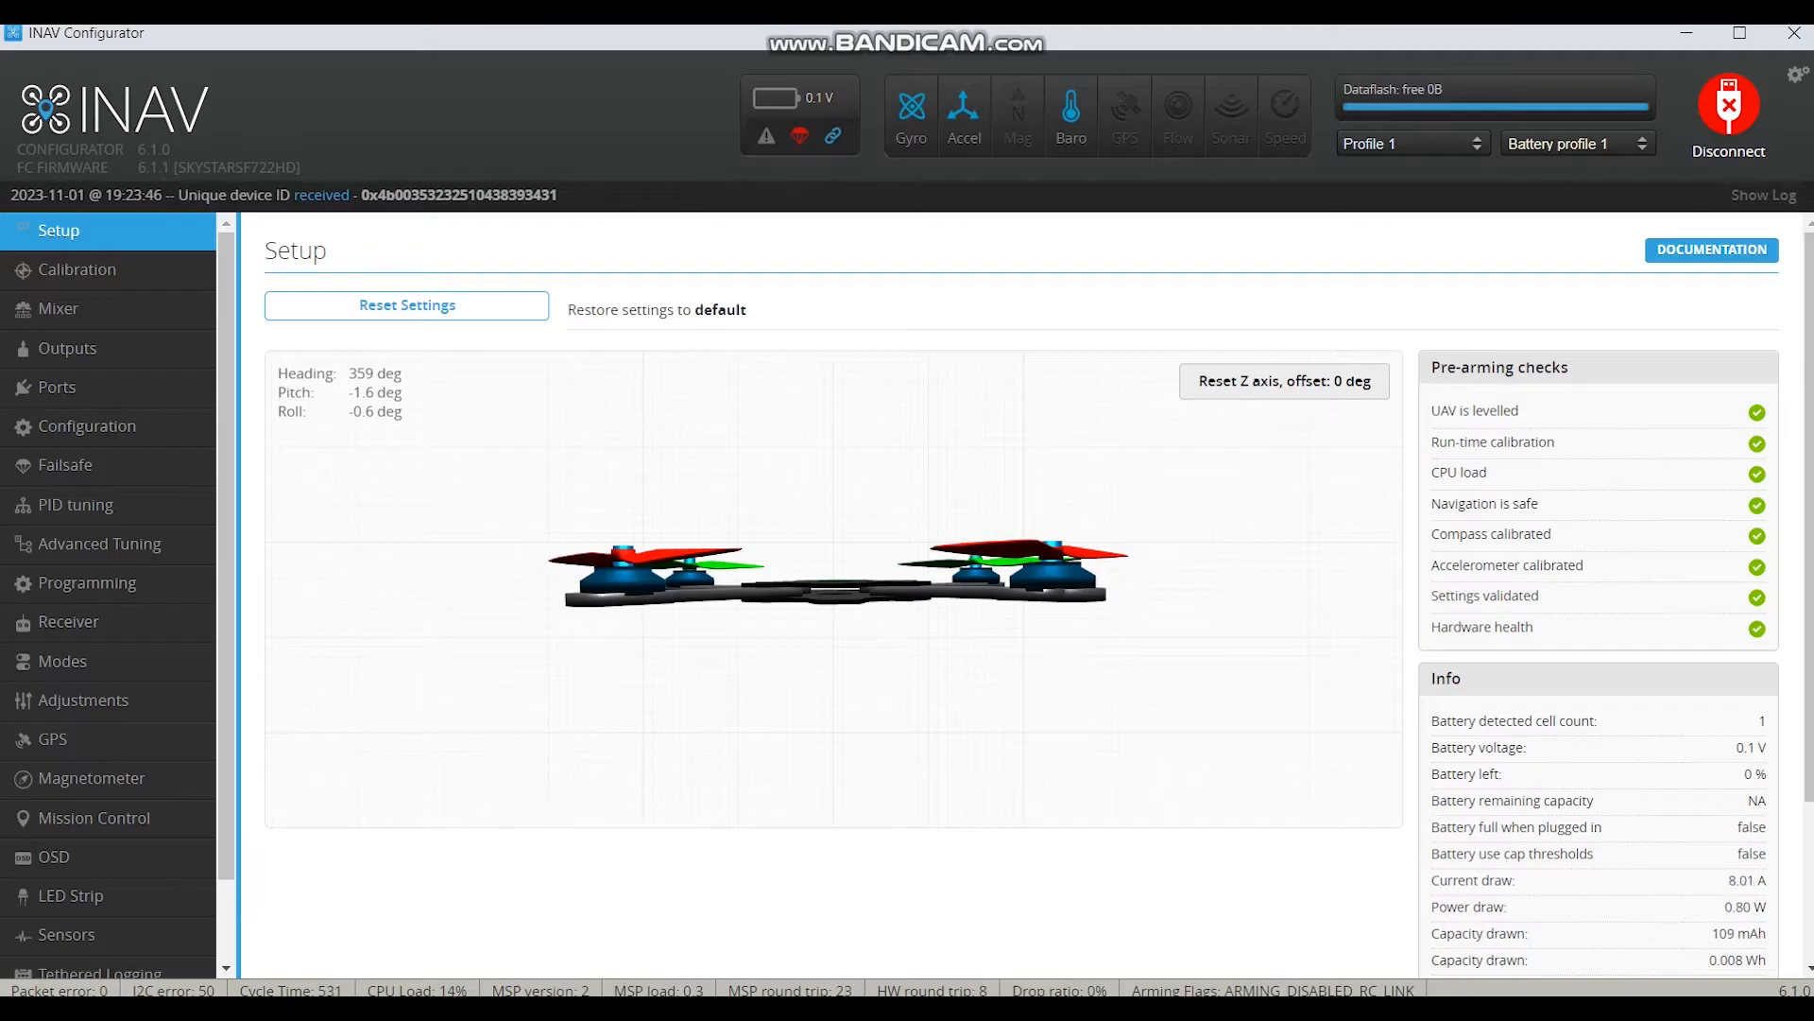
scroll(1020, 596, "down", 2)
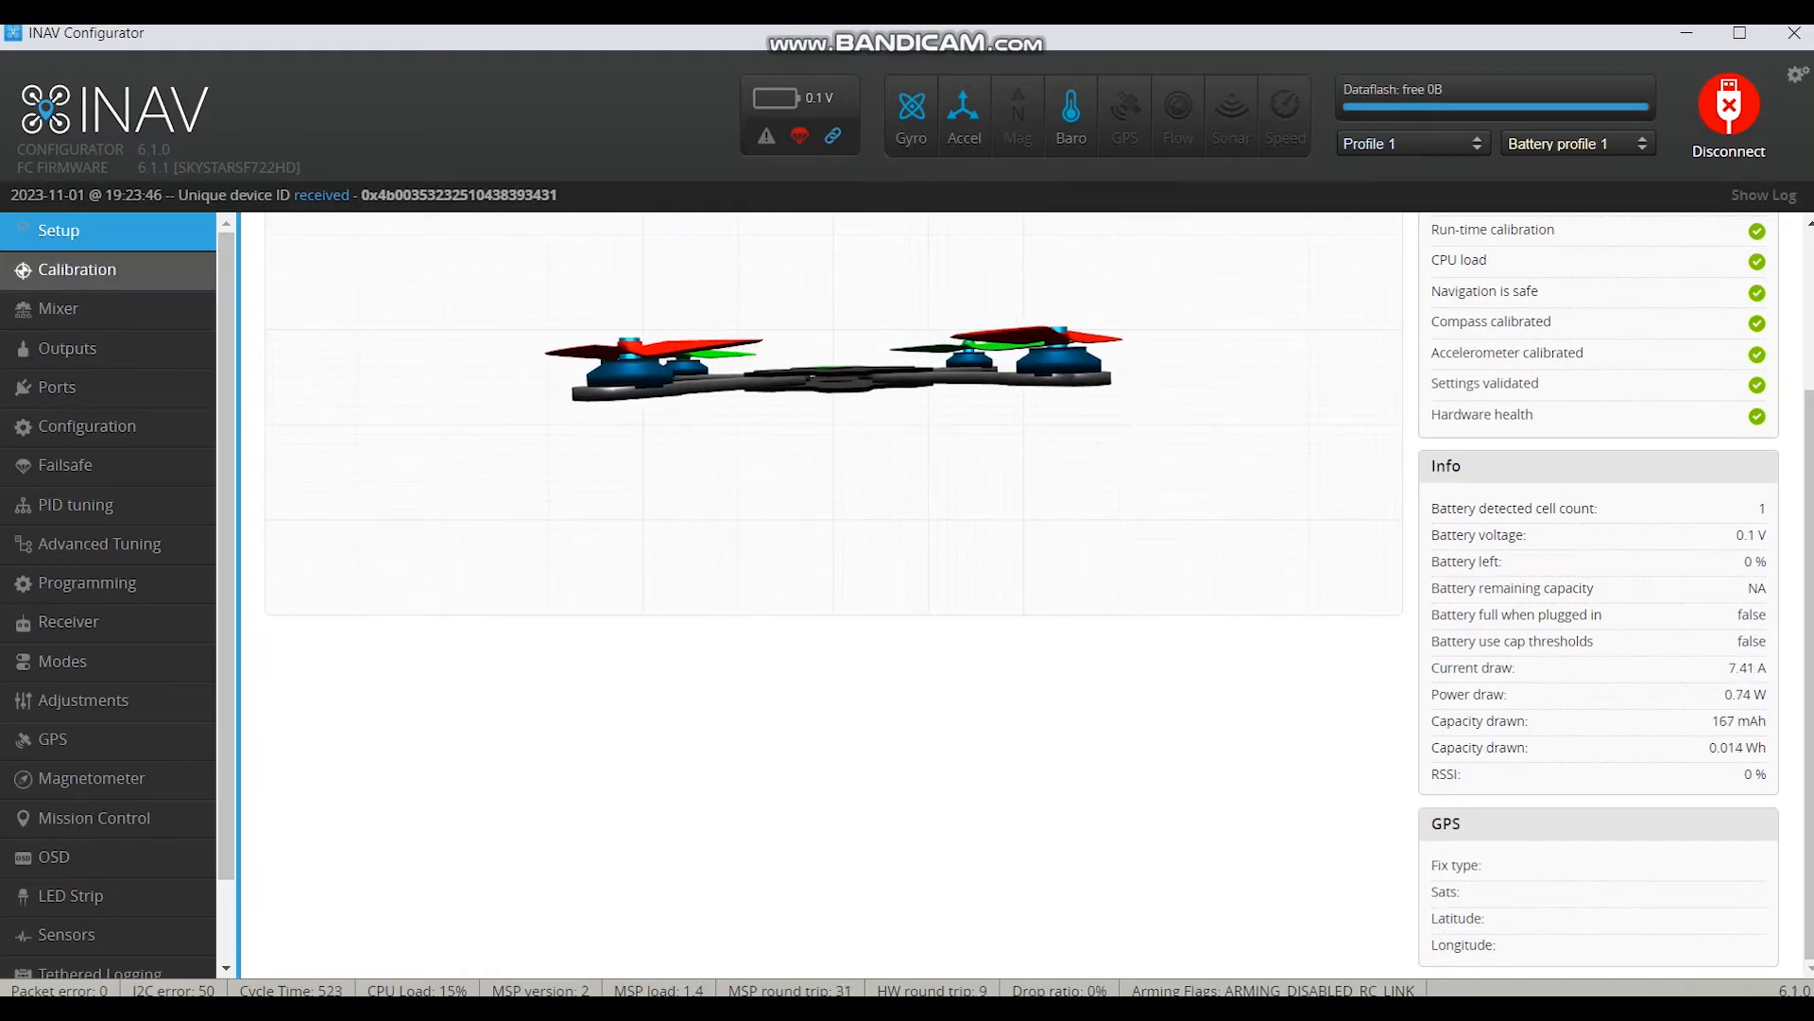
Step: Reset the existing accelerometer calibration and start a new six-position calibration
left_click(78, 269)
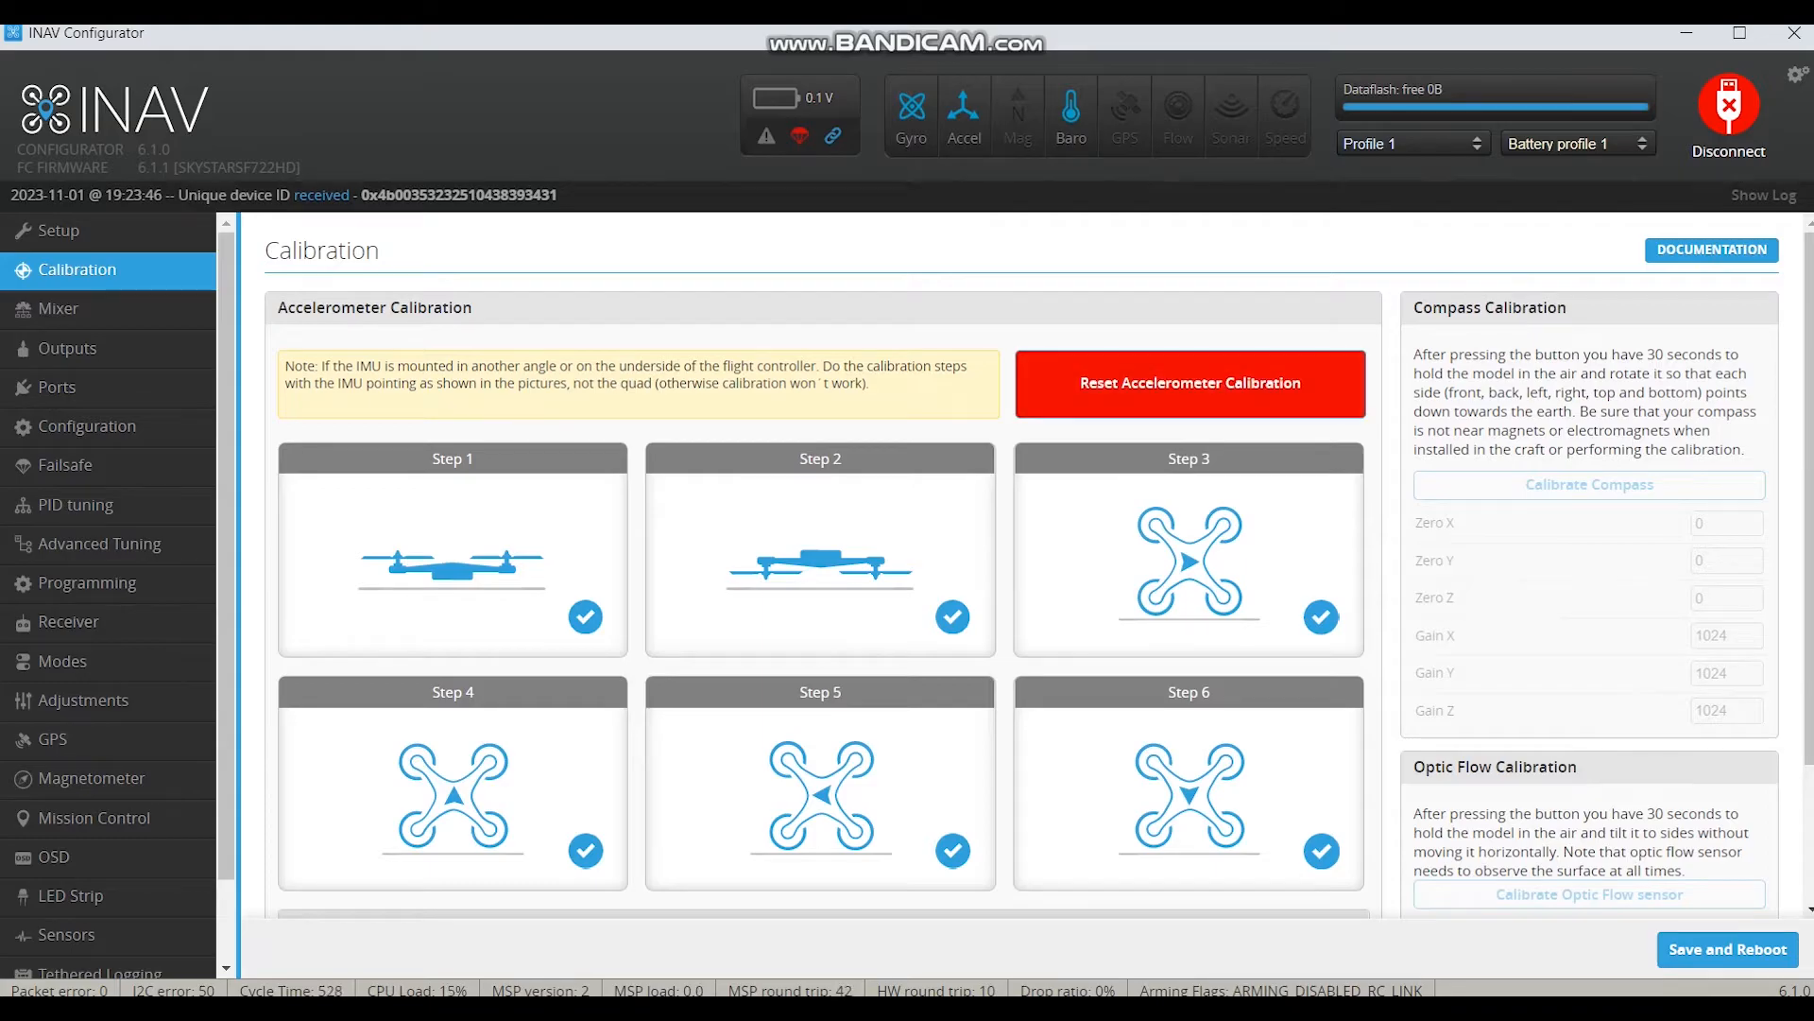
left_click(1145, 404)
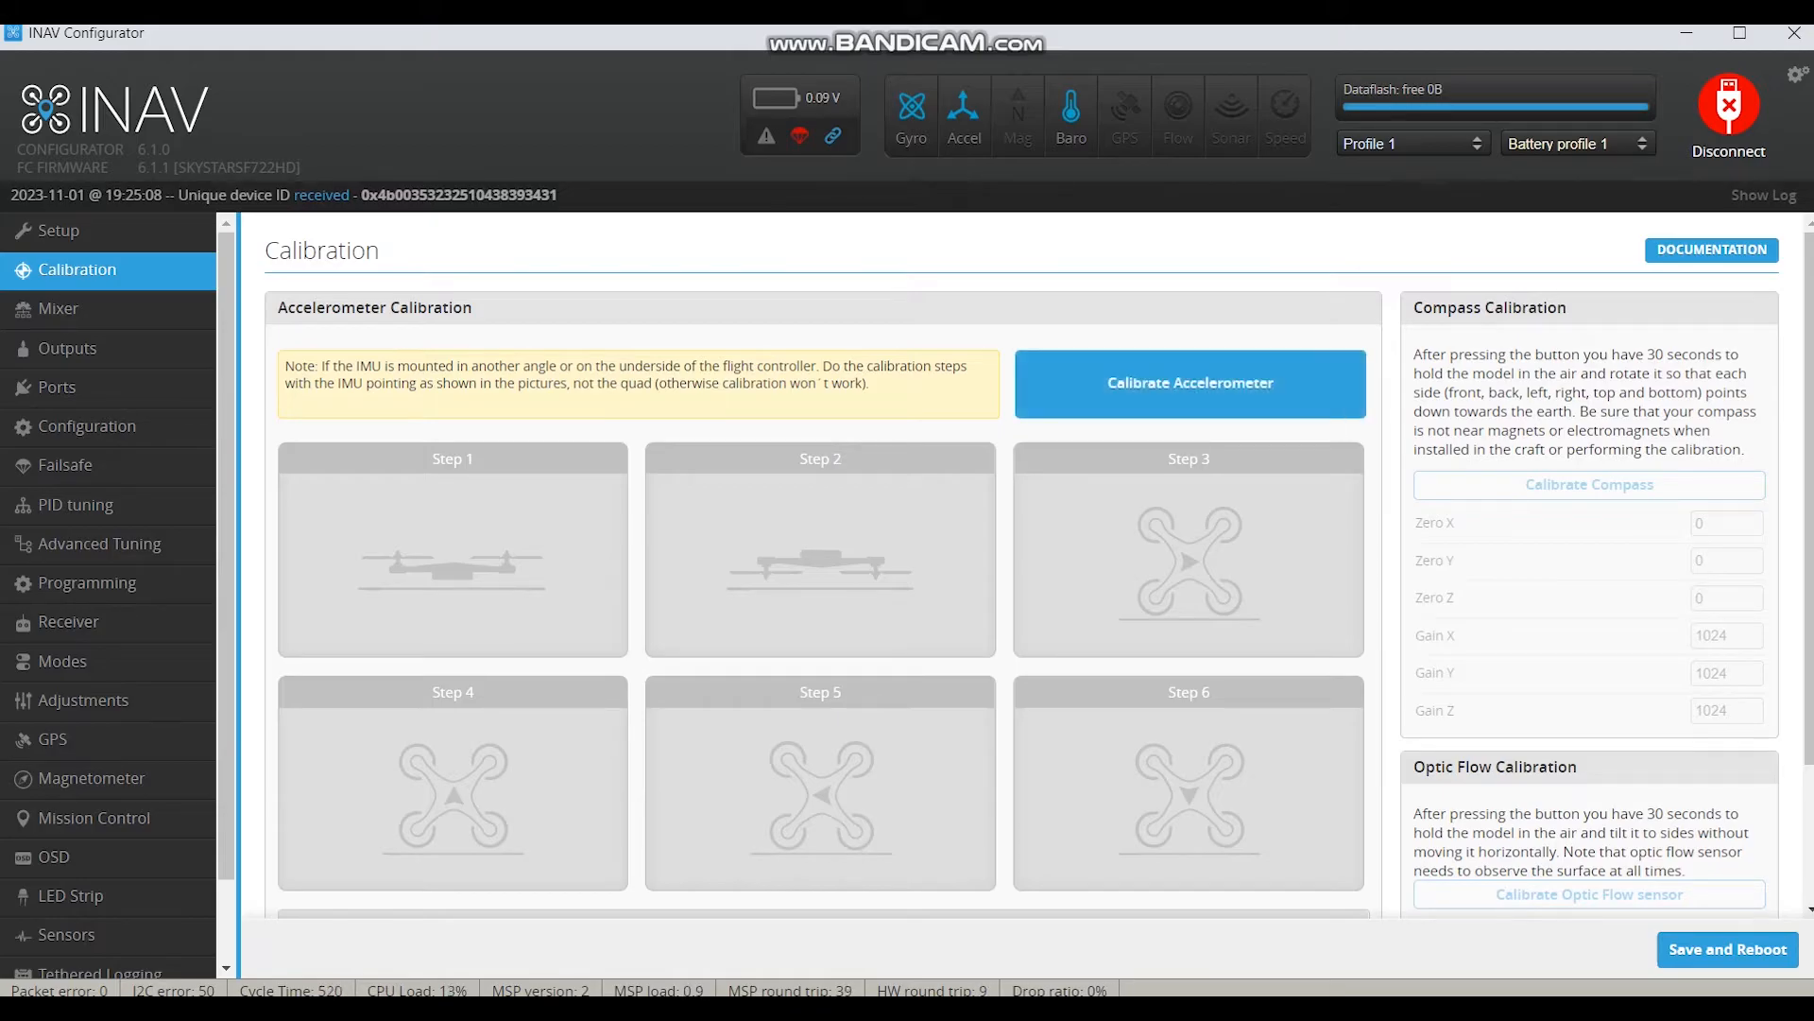
left_click(1172, 402)
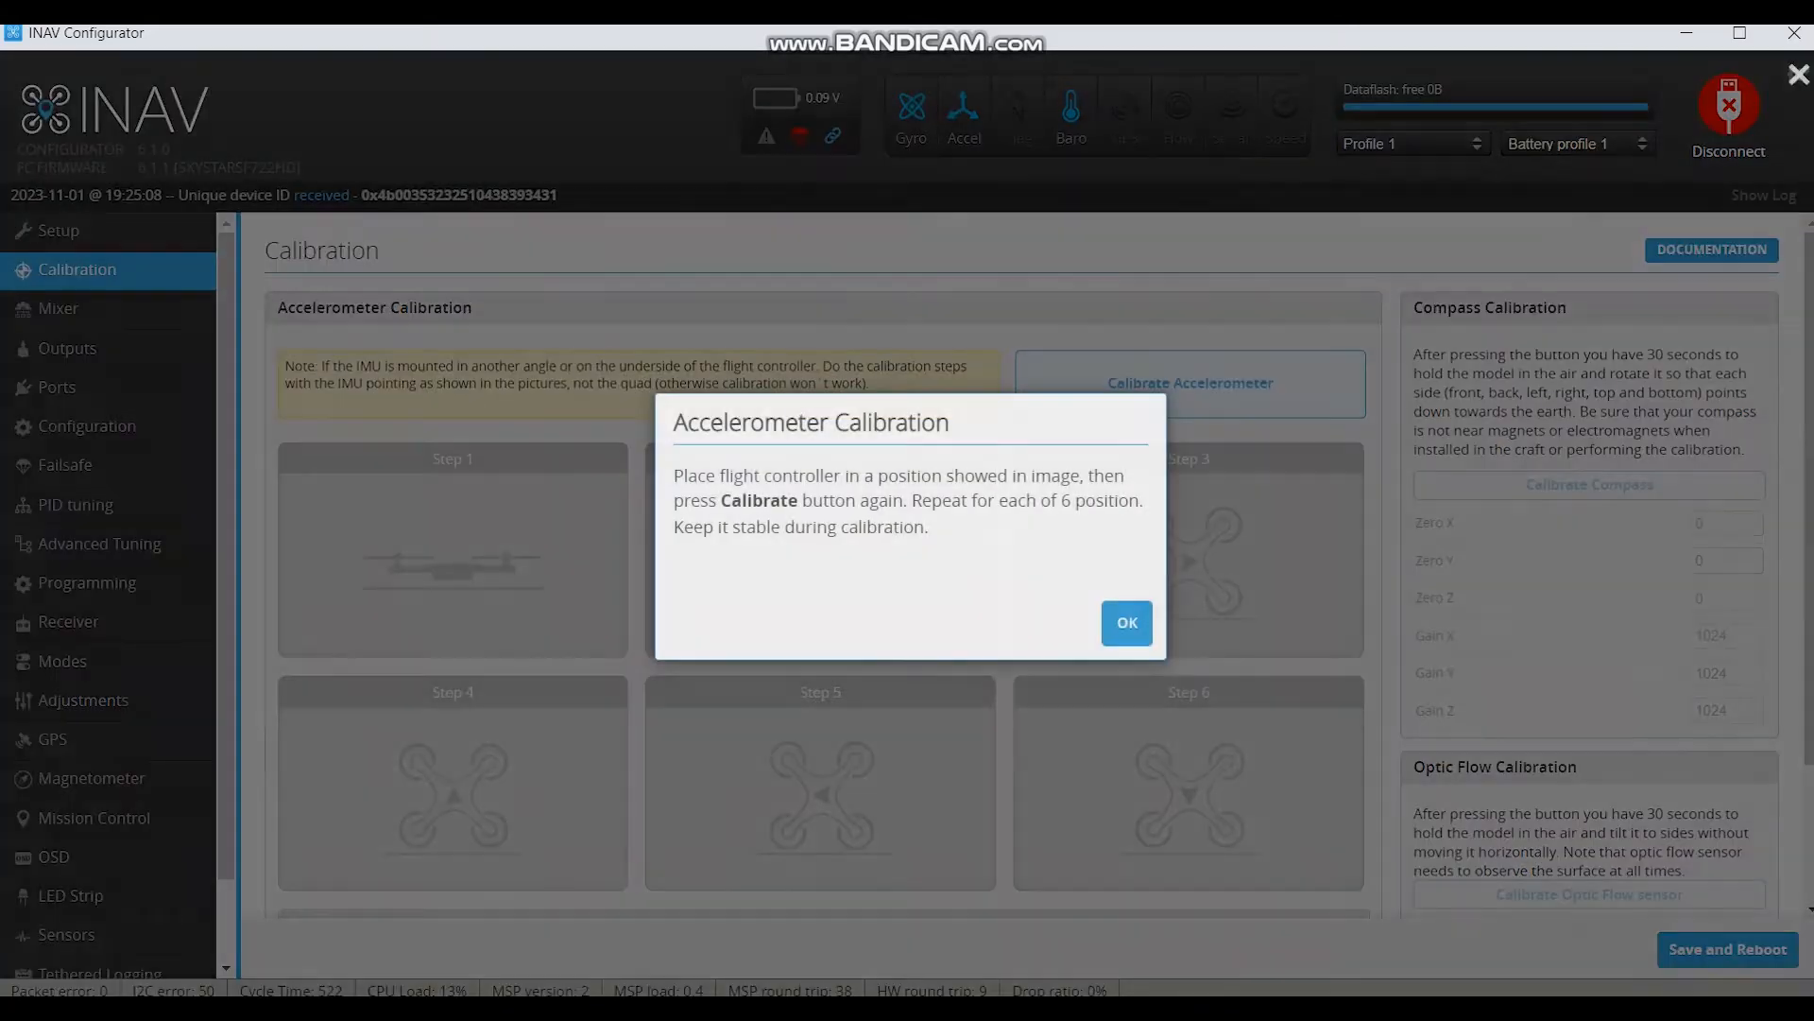
left_click(1126, 622)
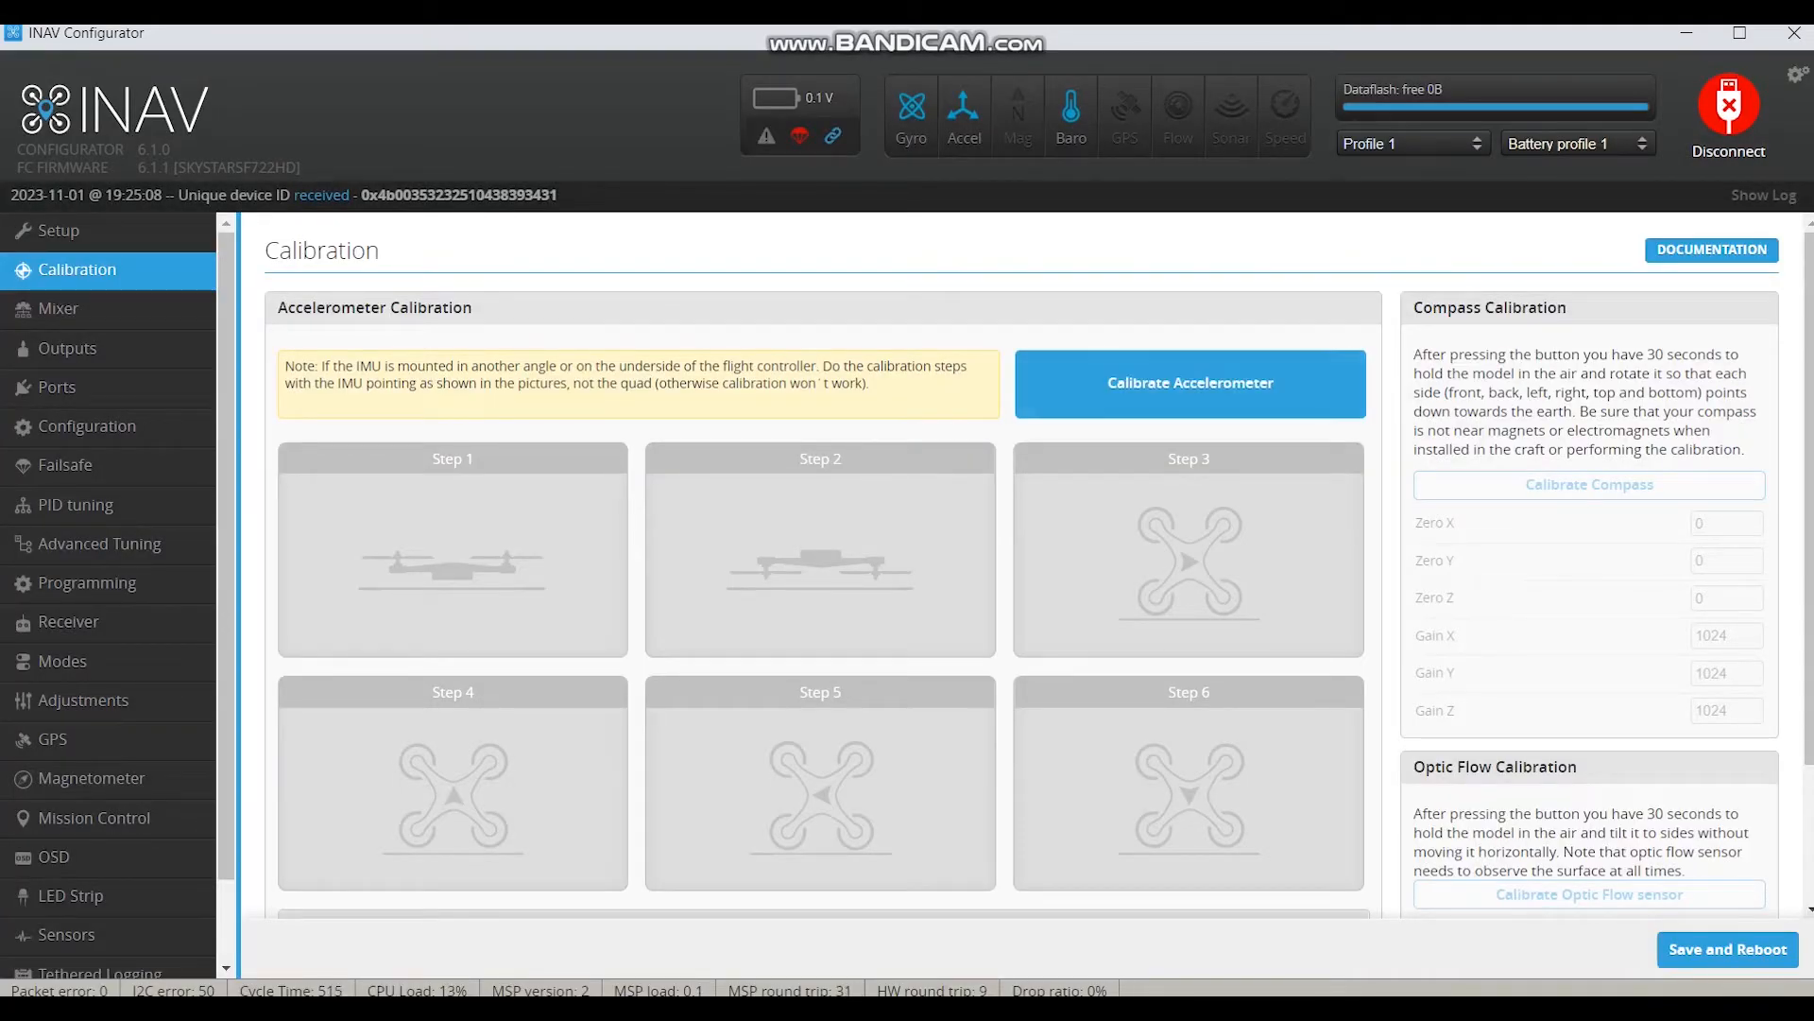
Step: Calibrate the accelerometer with the flight controller held in each of the six pictured positions, and save with a reboot
left_click(1182, 401)
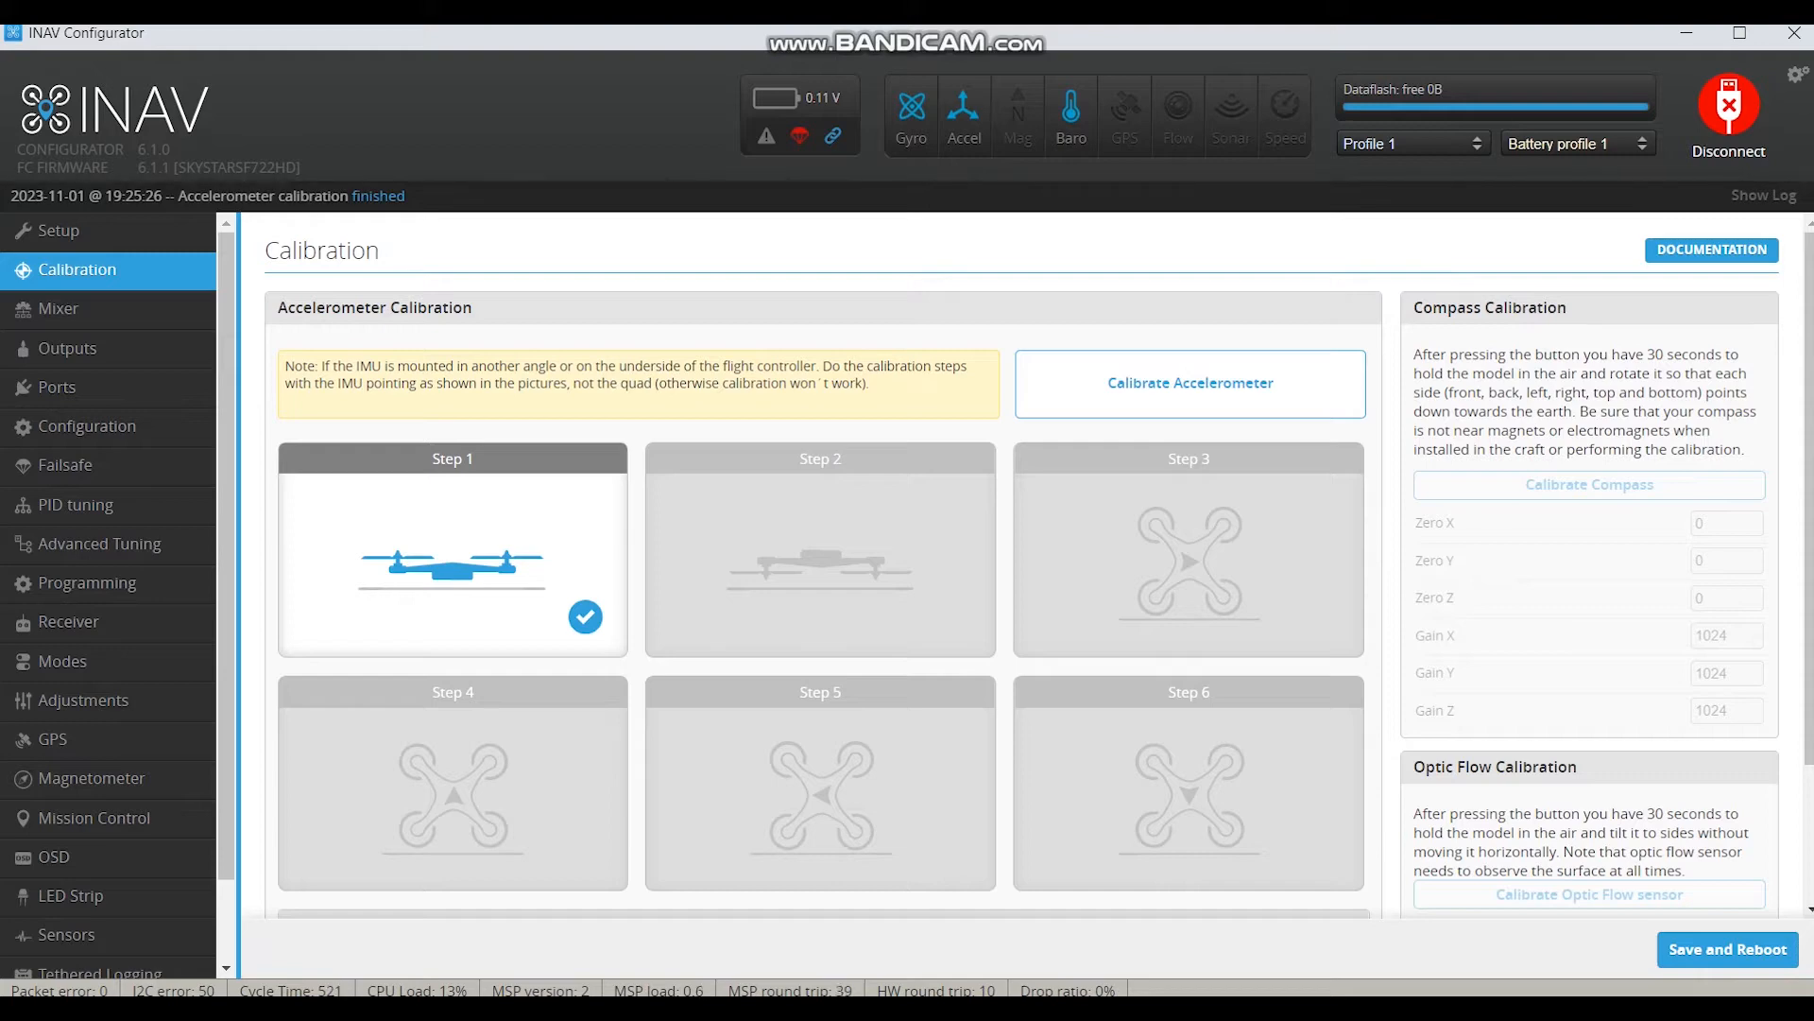
left_click(1191, 383)
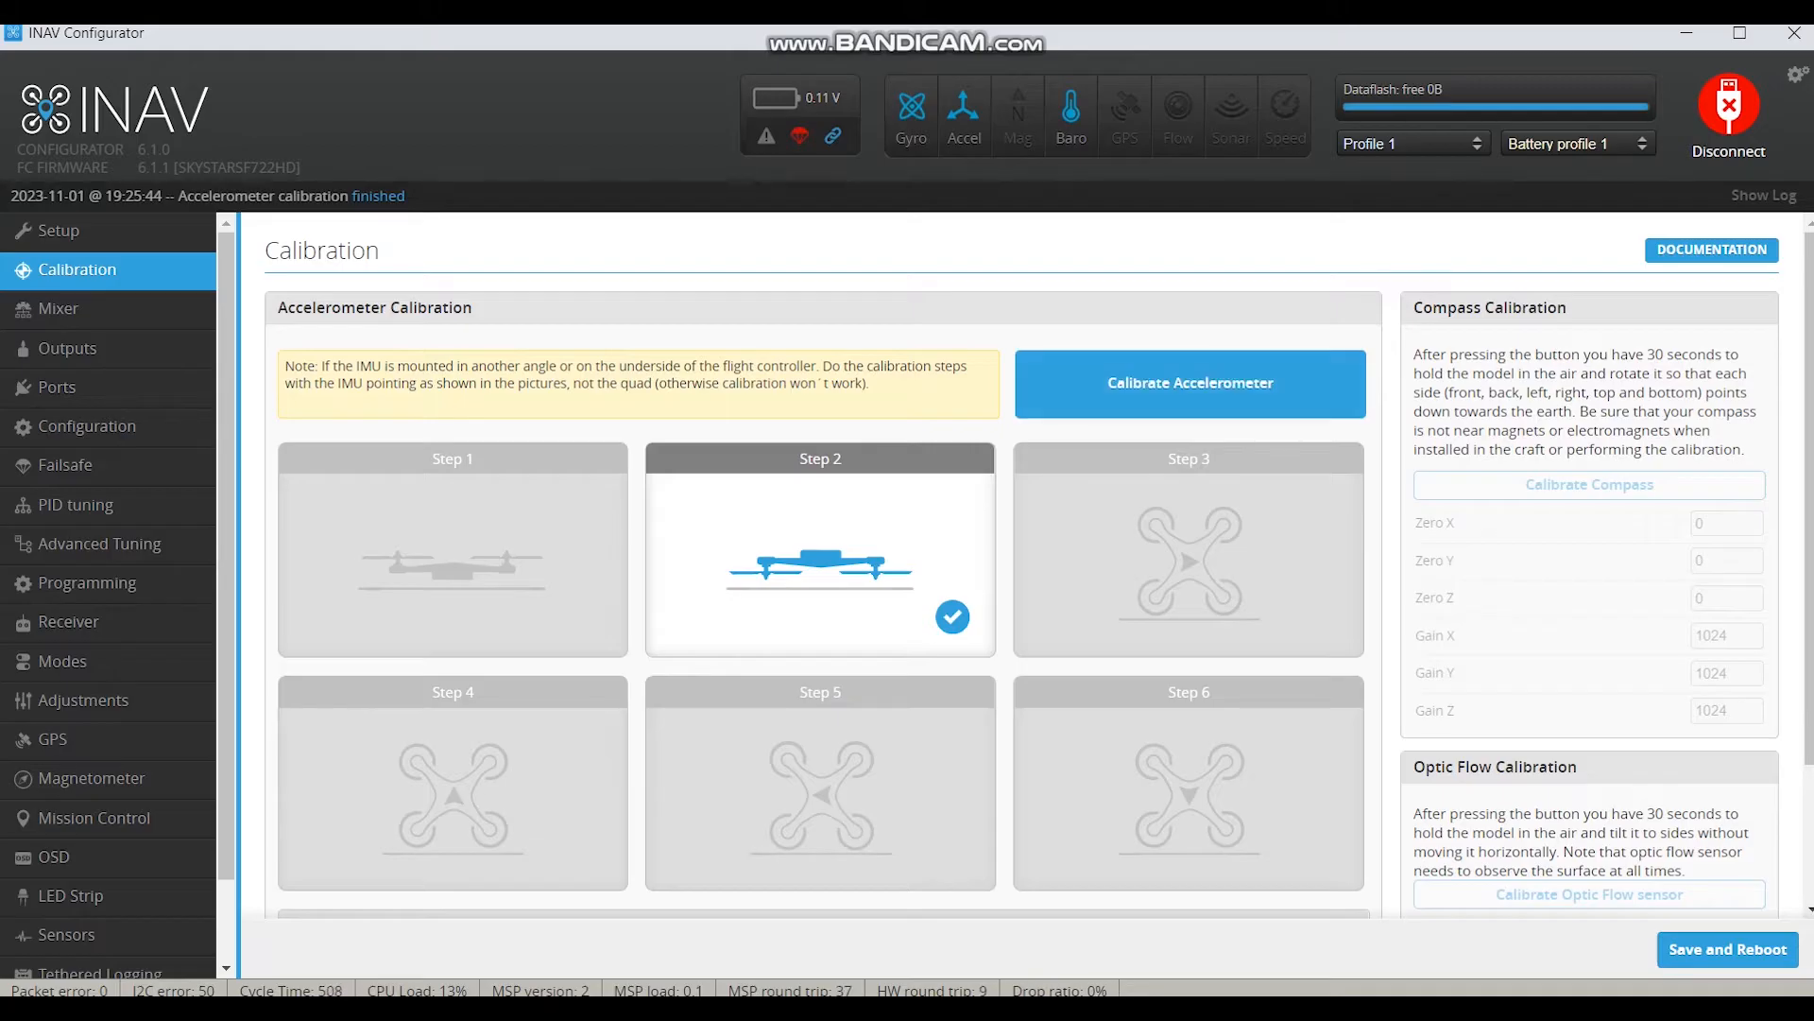
left_click(1191, 384)
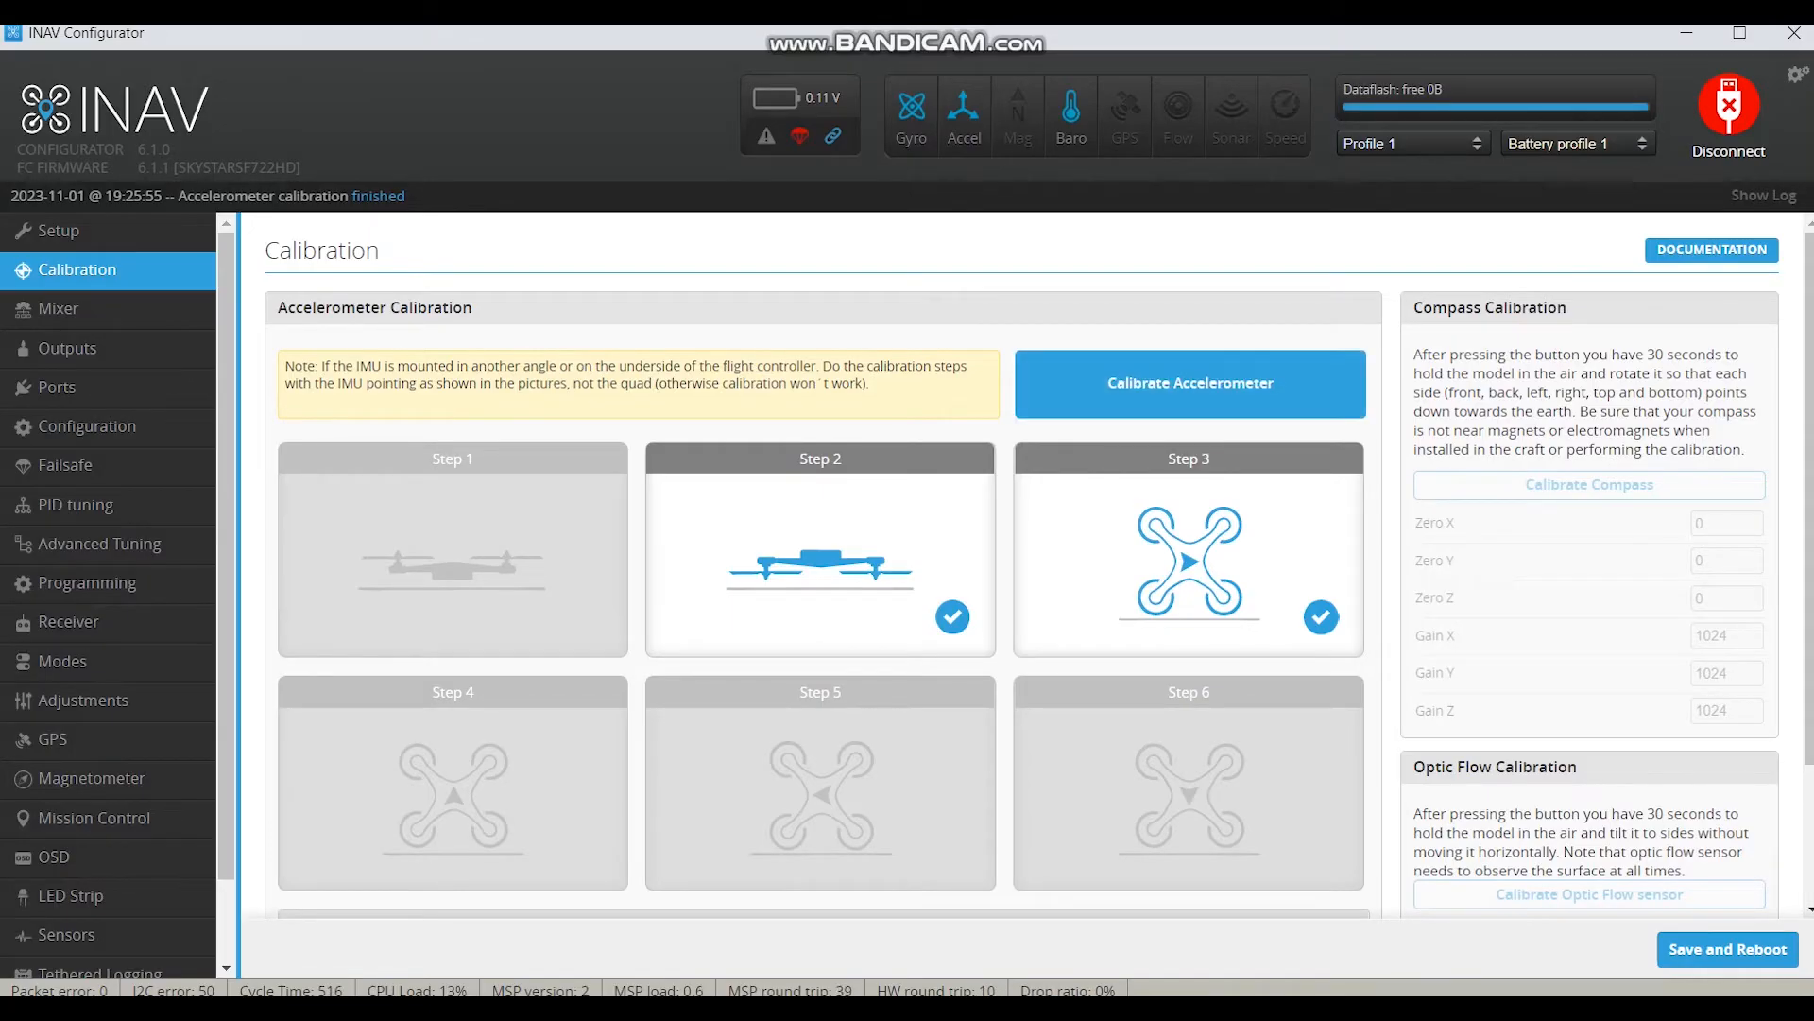
left_click(1191, 384)
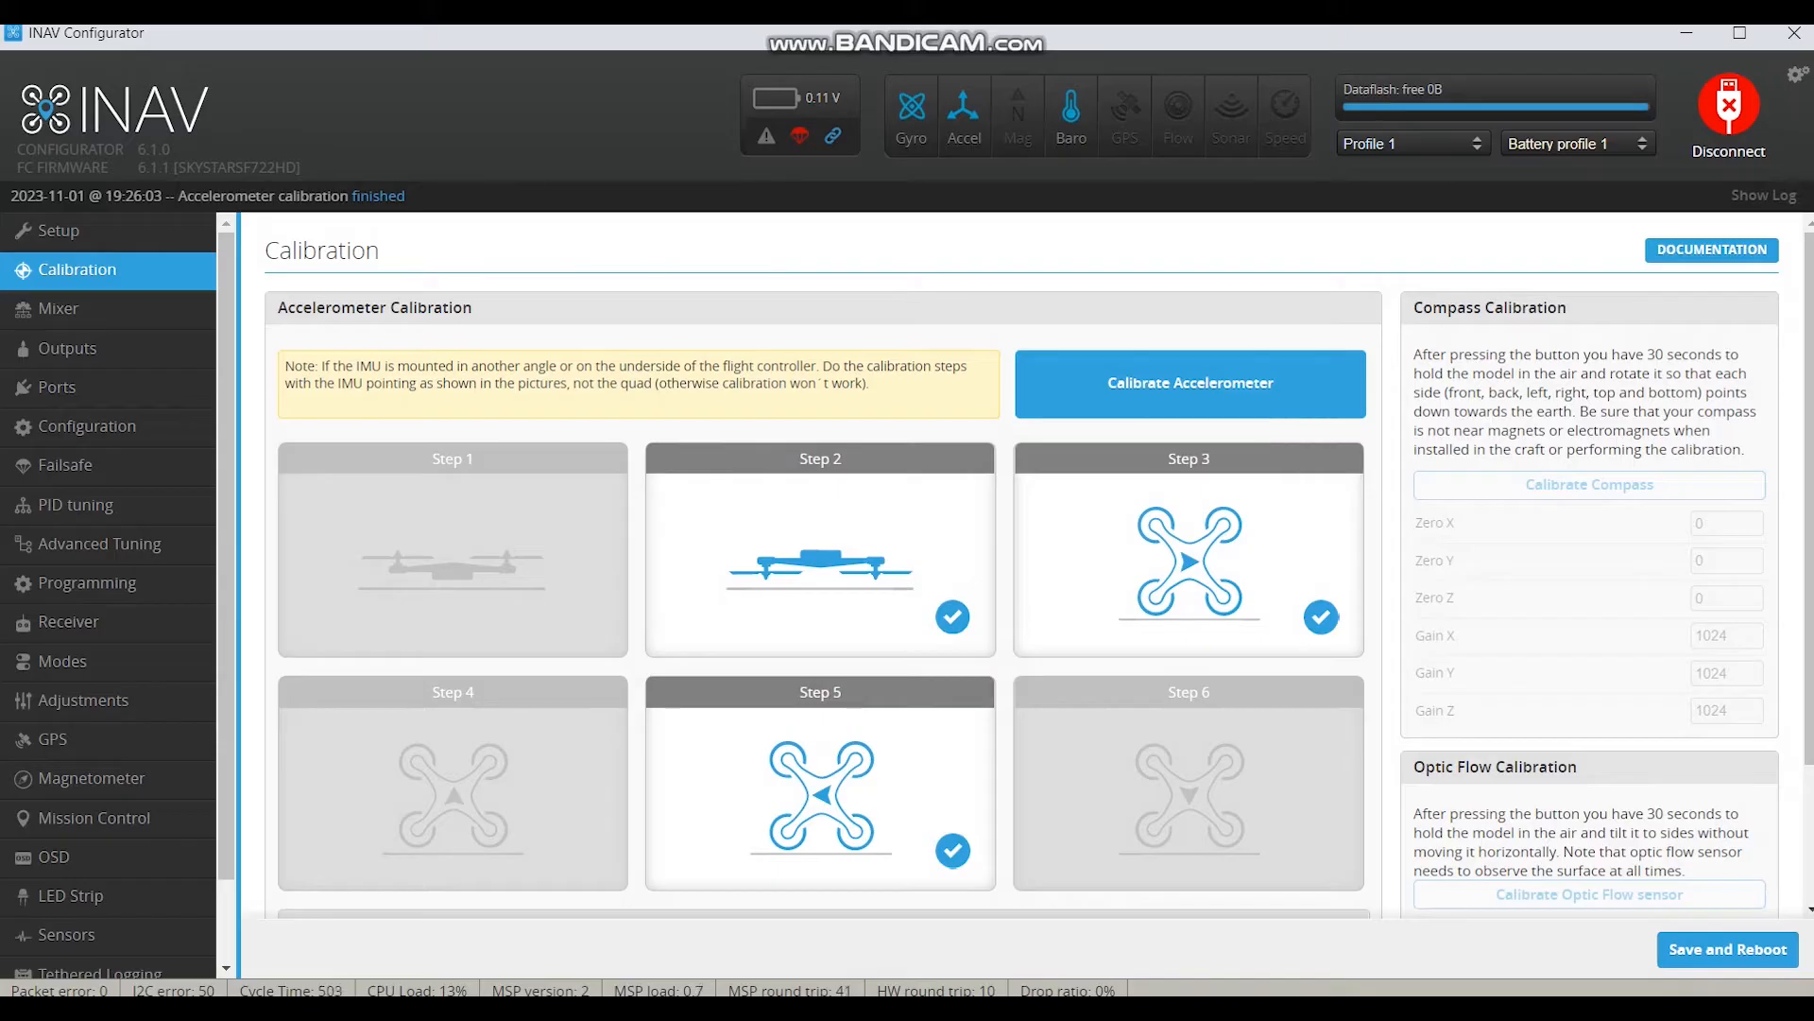
left_click(1172, 383)
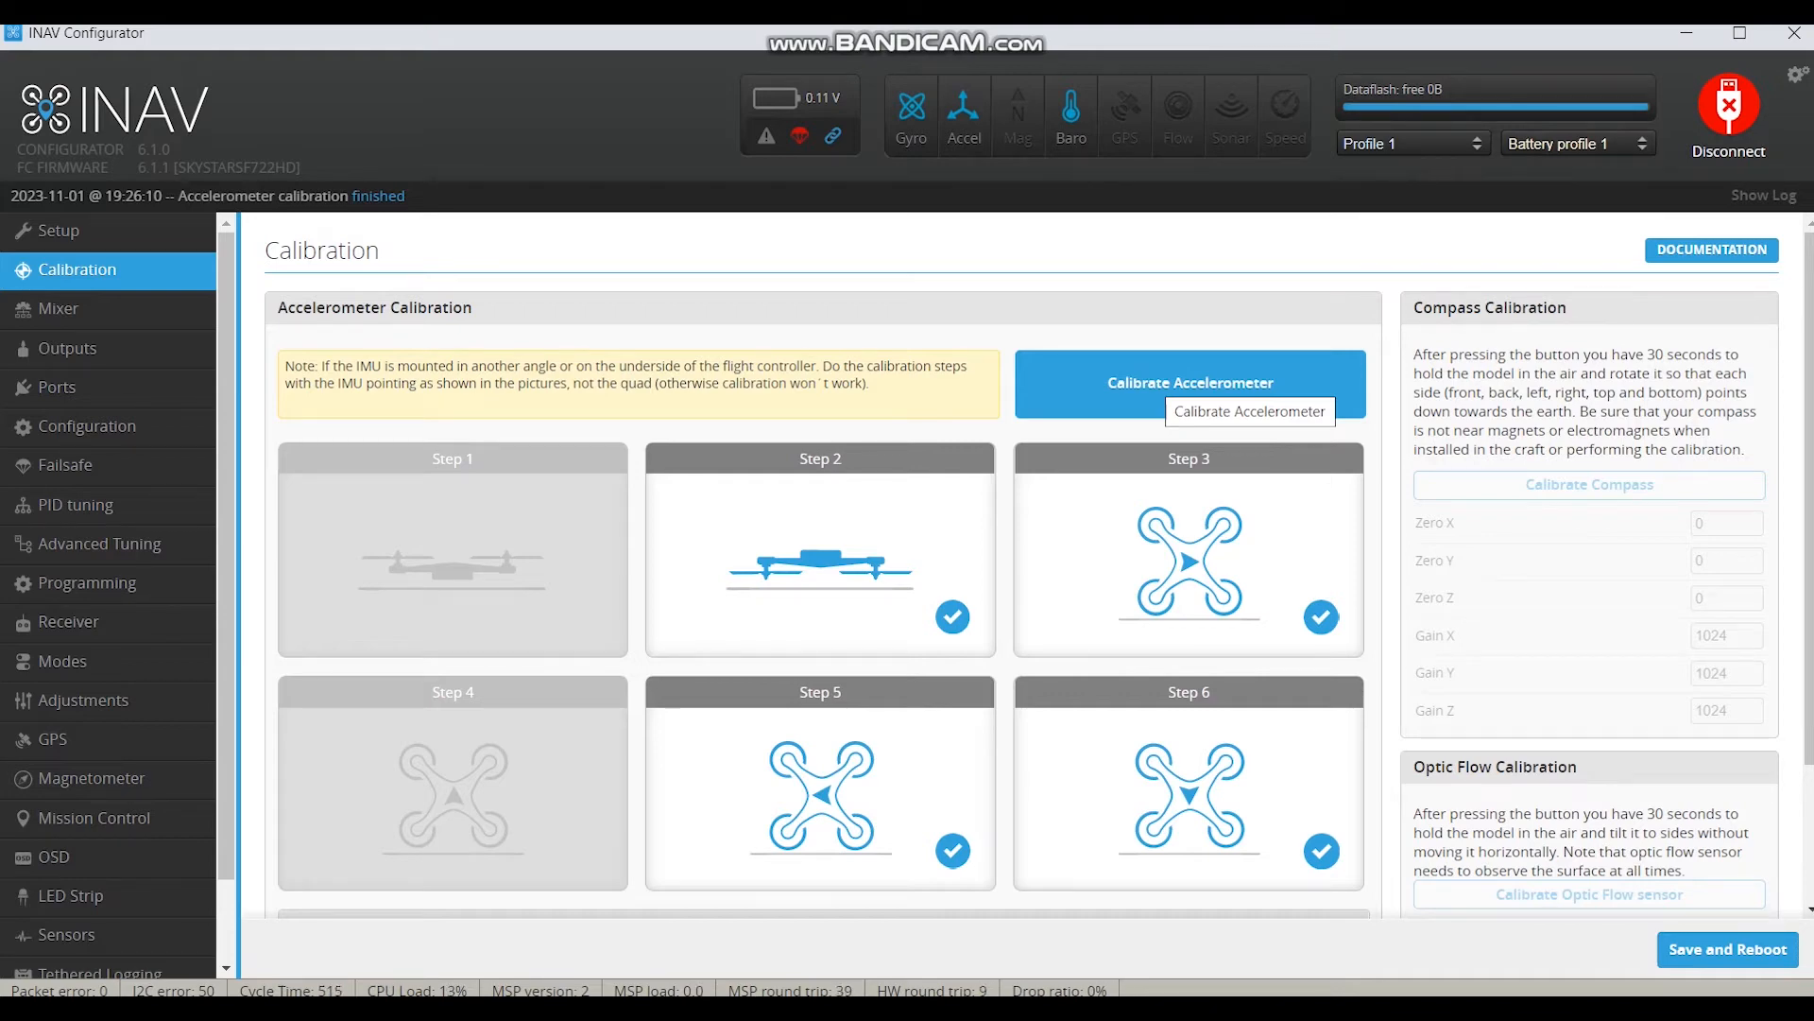
left_click(1168, 380)
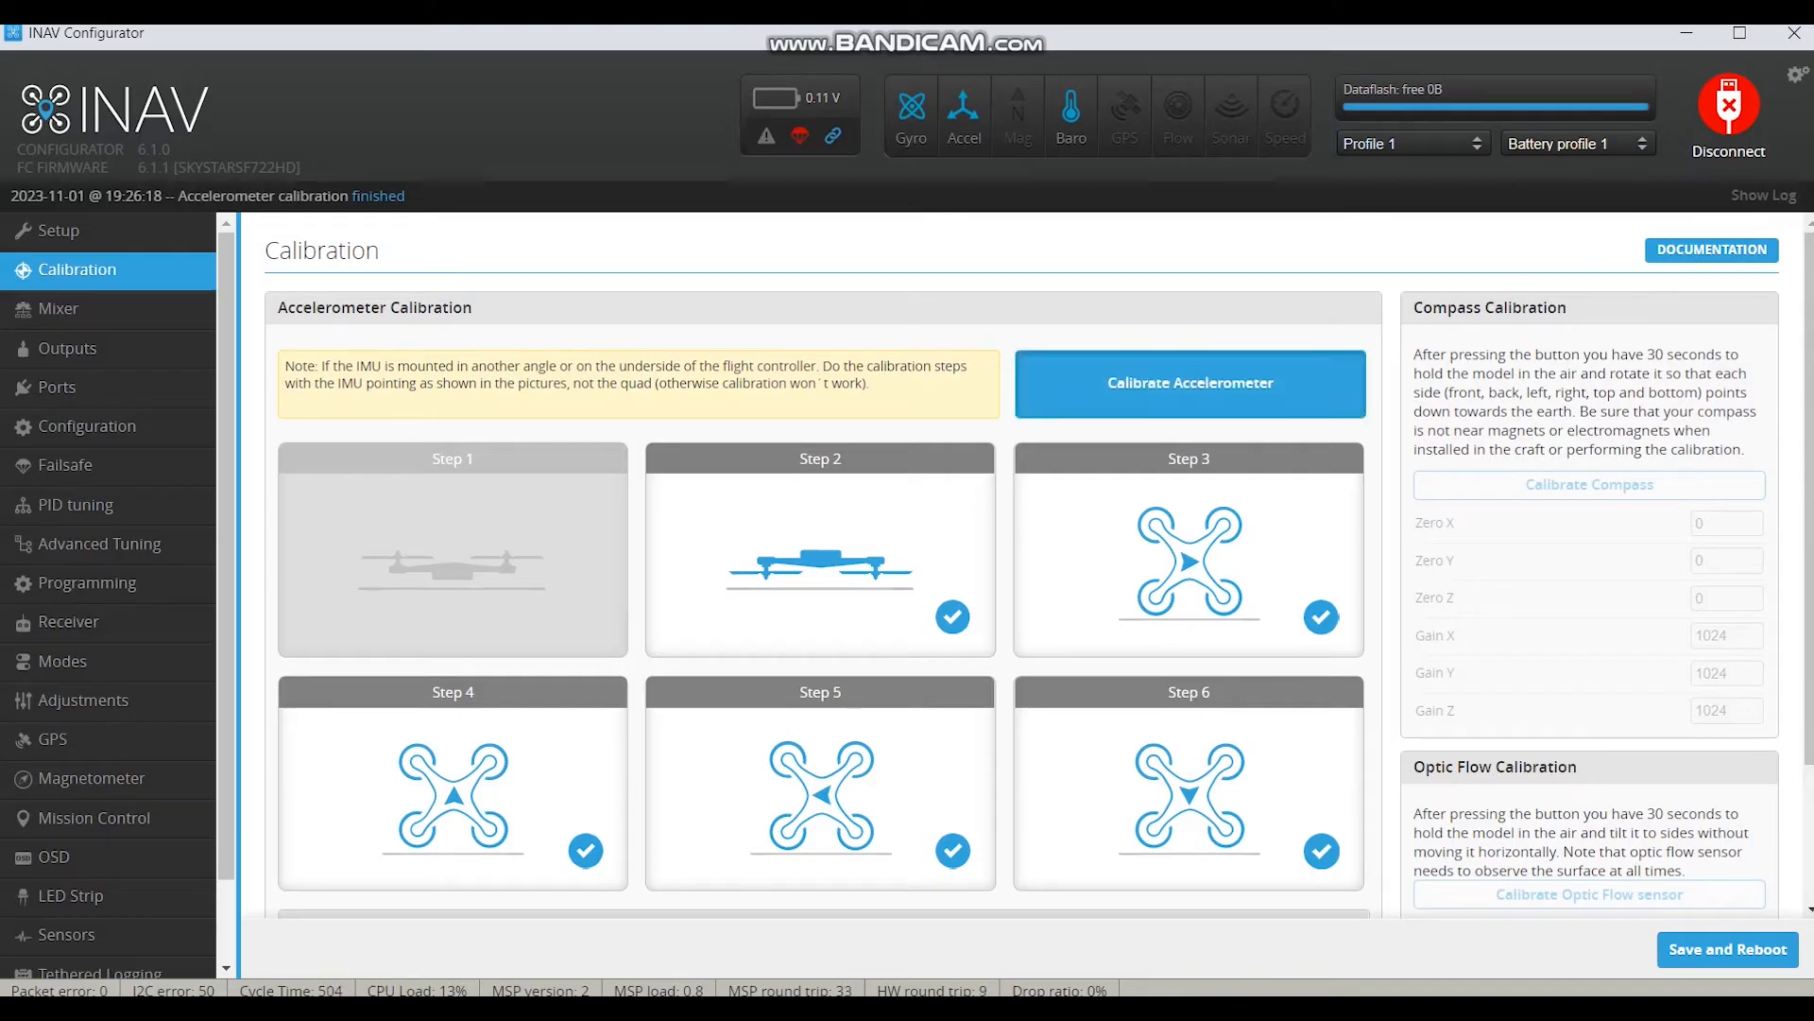
left_click(1190, 383)
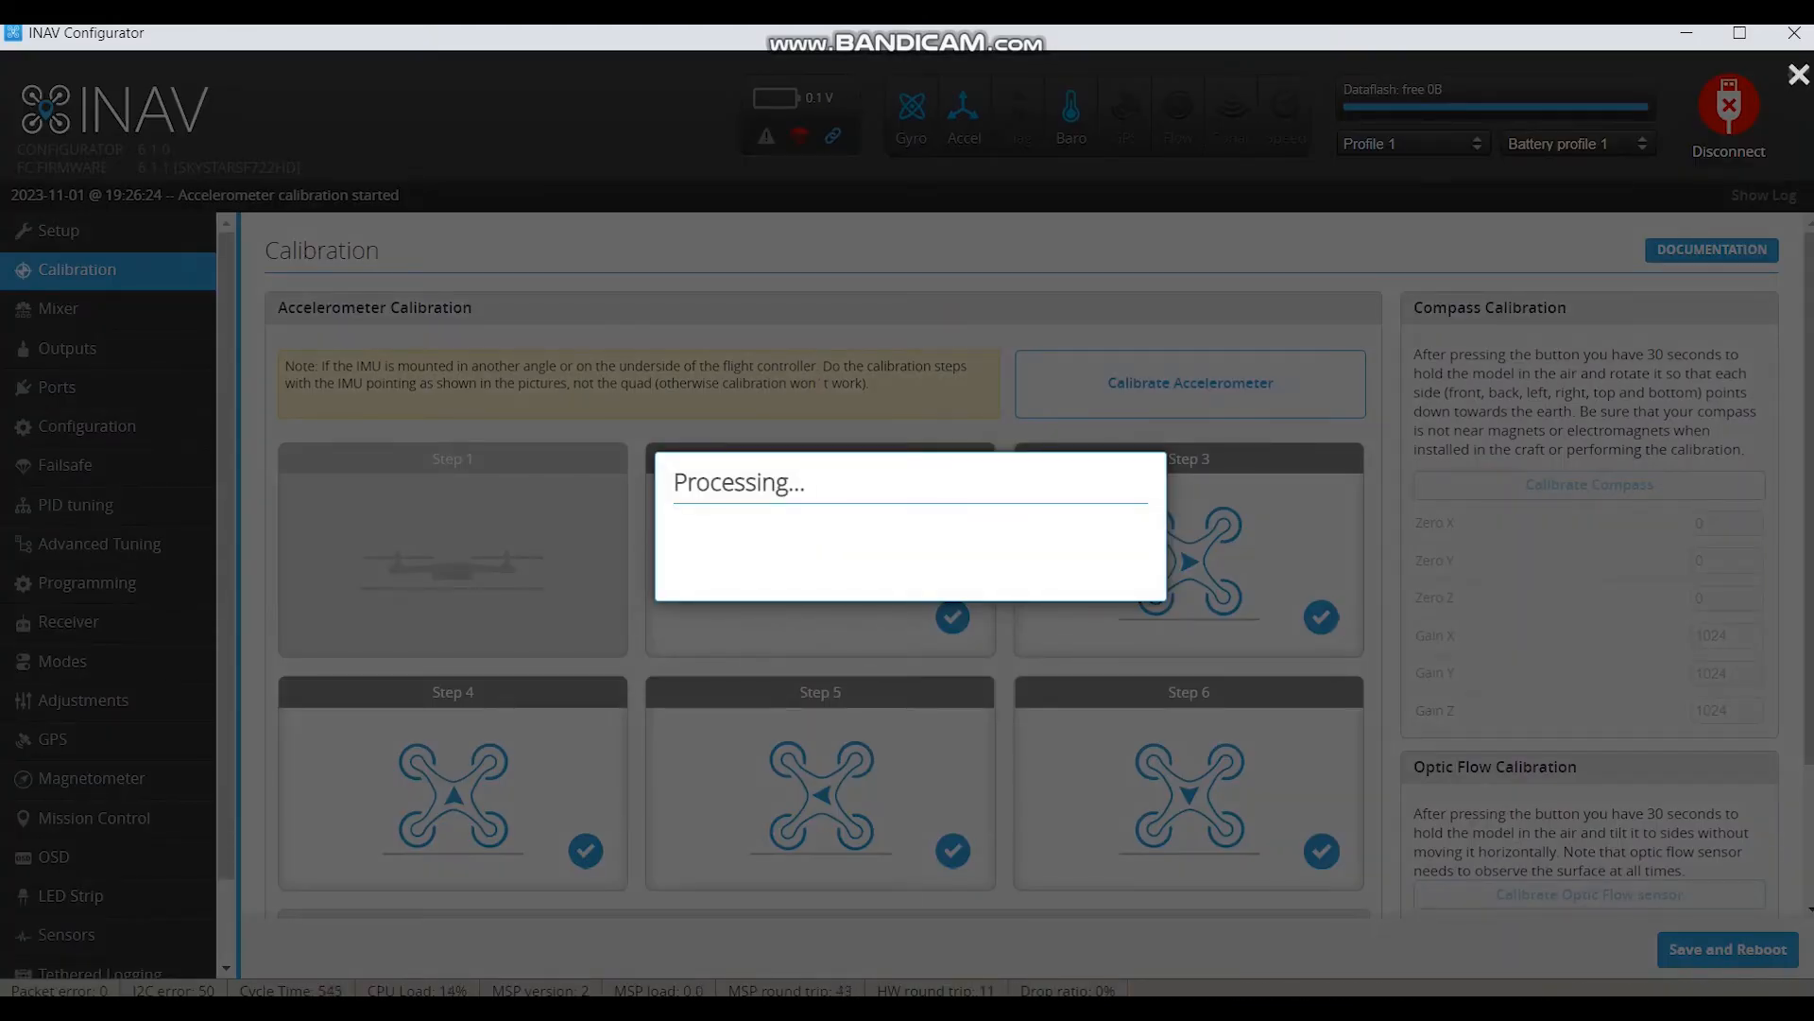
left_click(1126, 622)
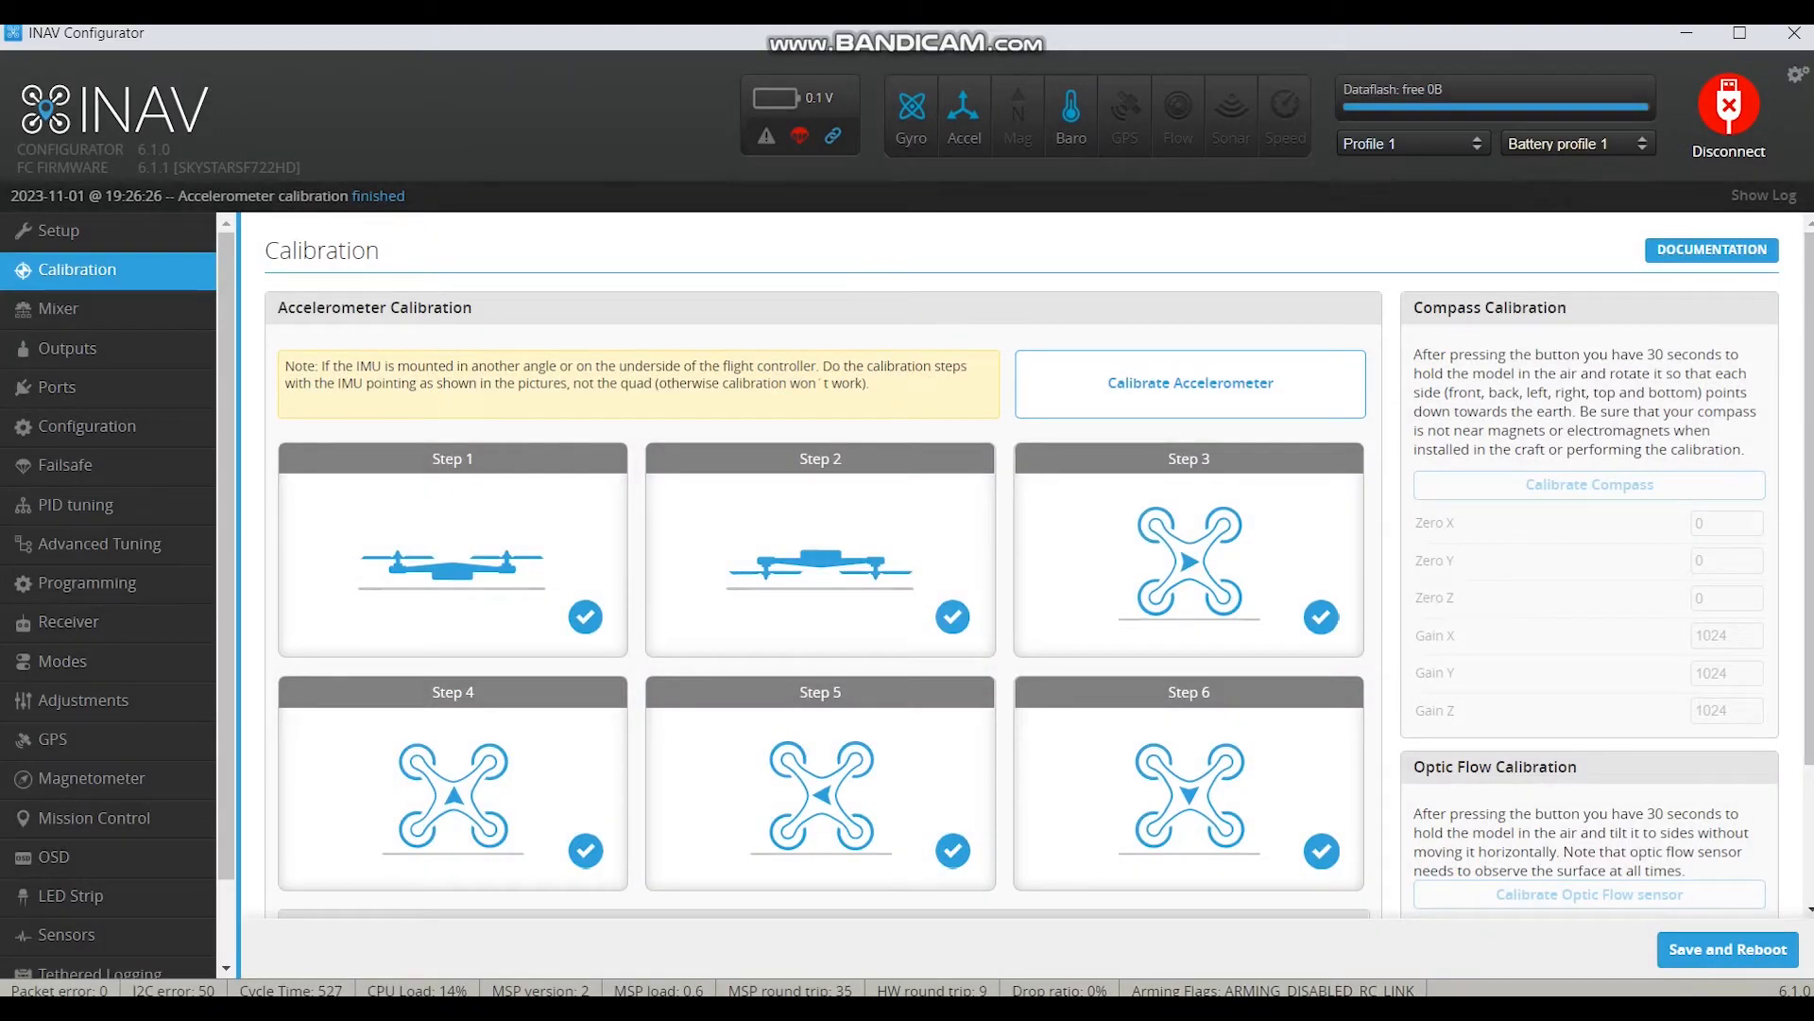
left_click(1727, 949)
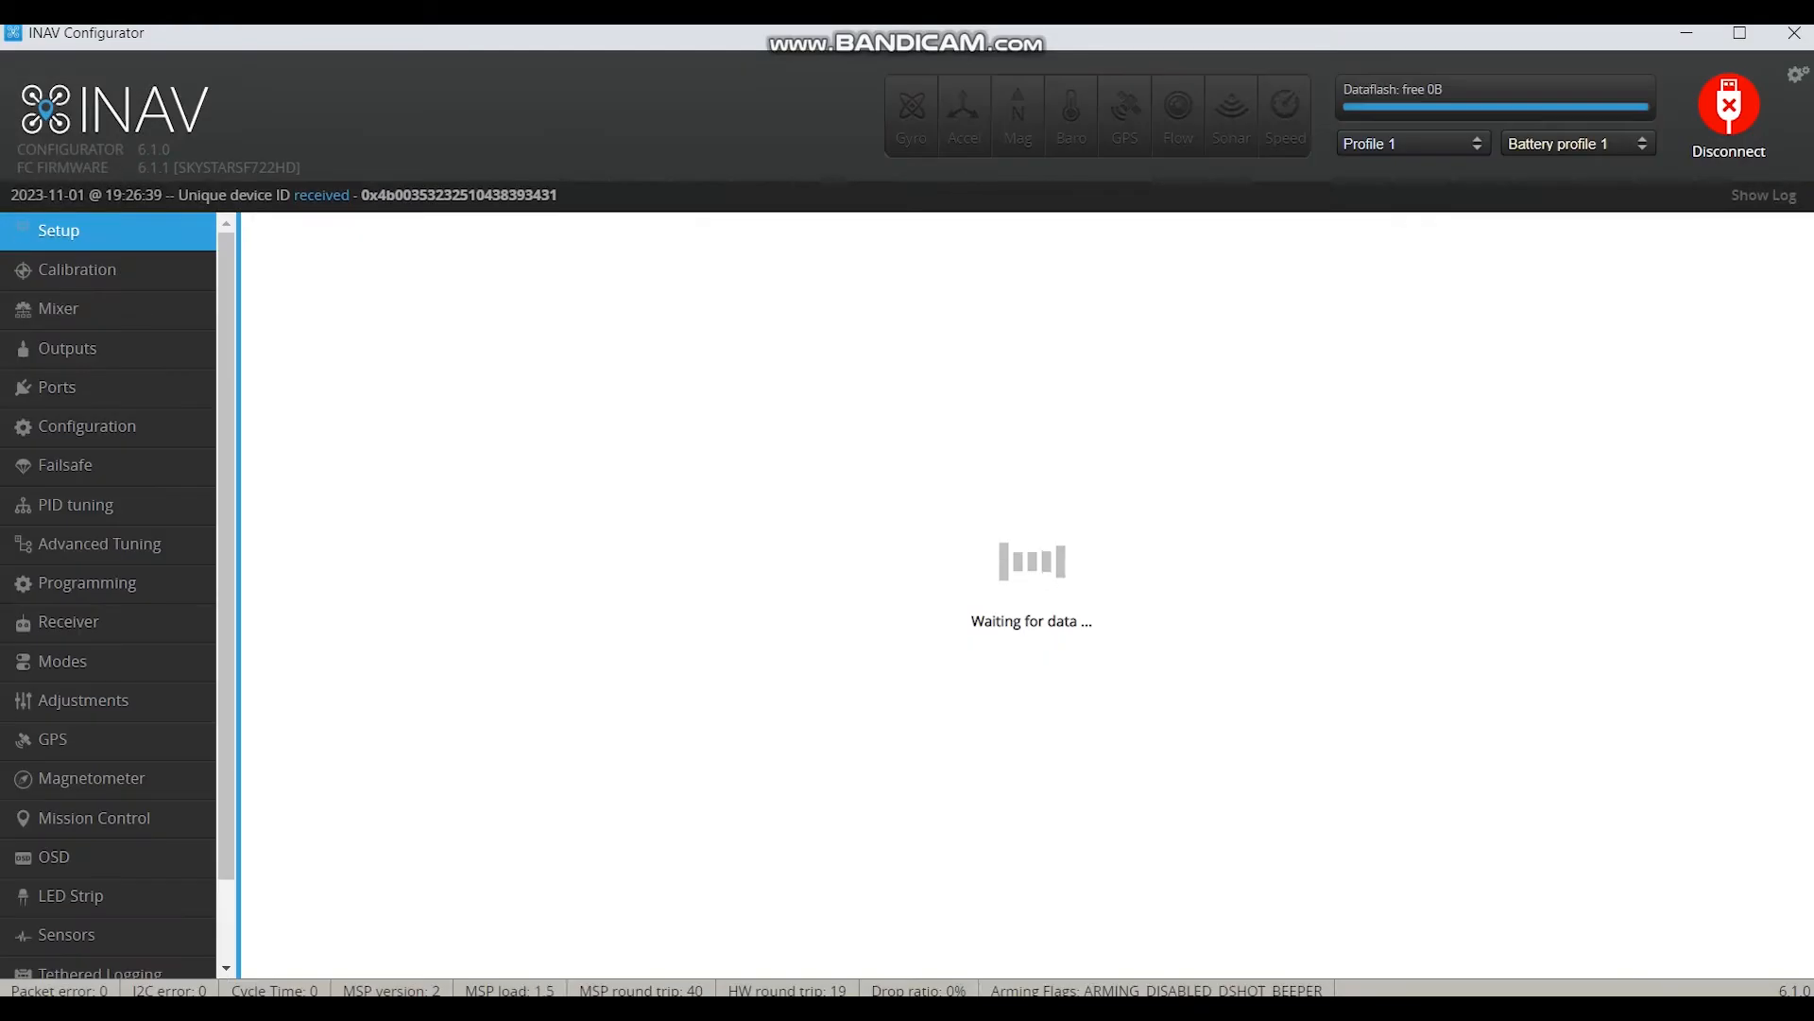
Step: Select the Quad X mixer preset for the multirotor, review the motor mixer rules, and save with a reboot
left_click(78, 270)
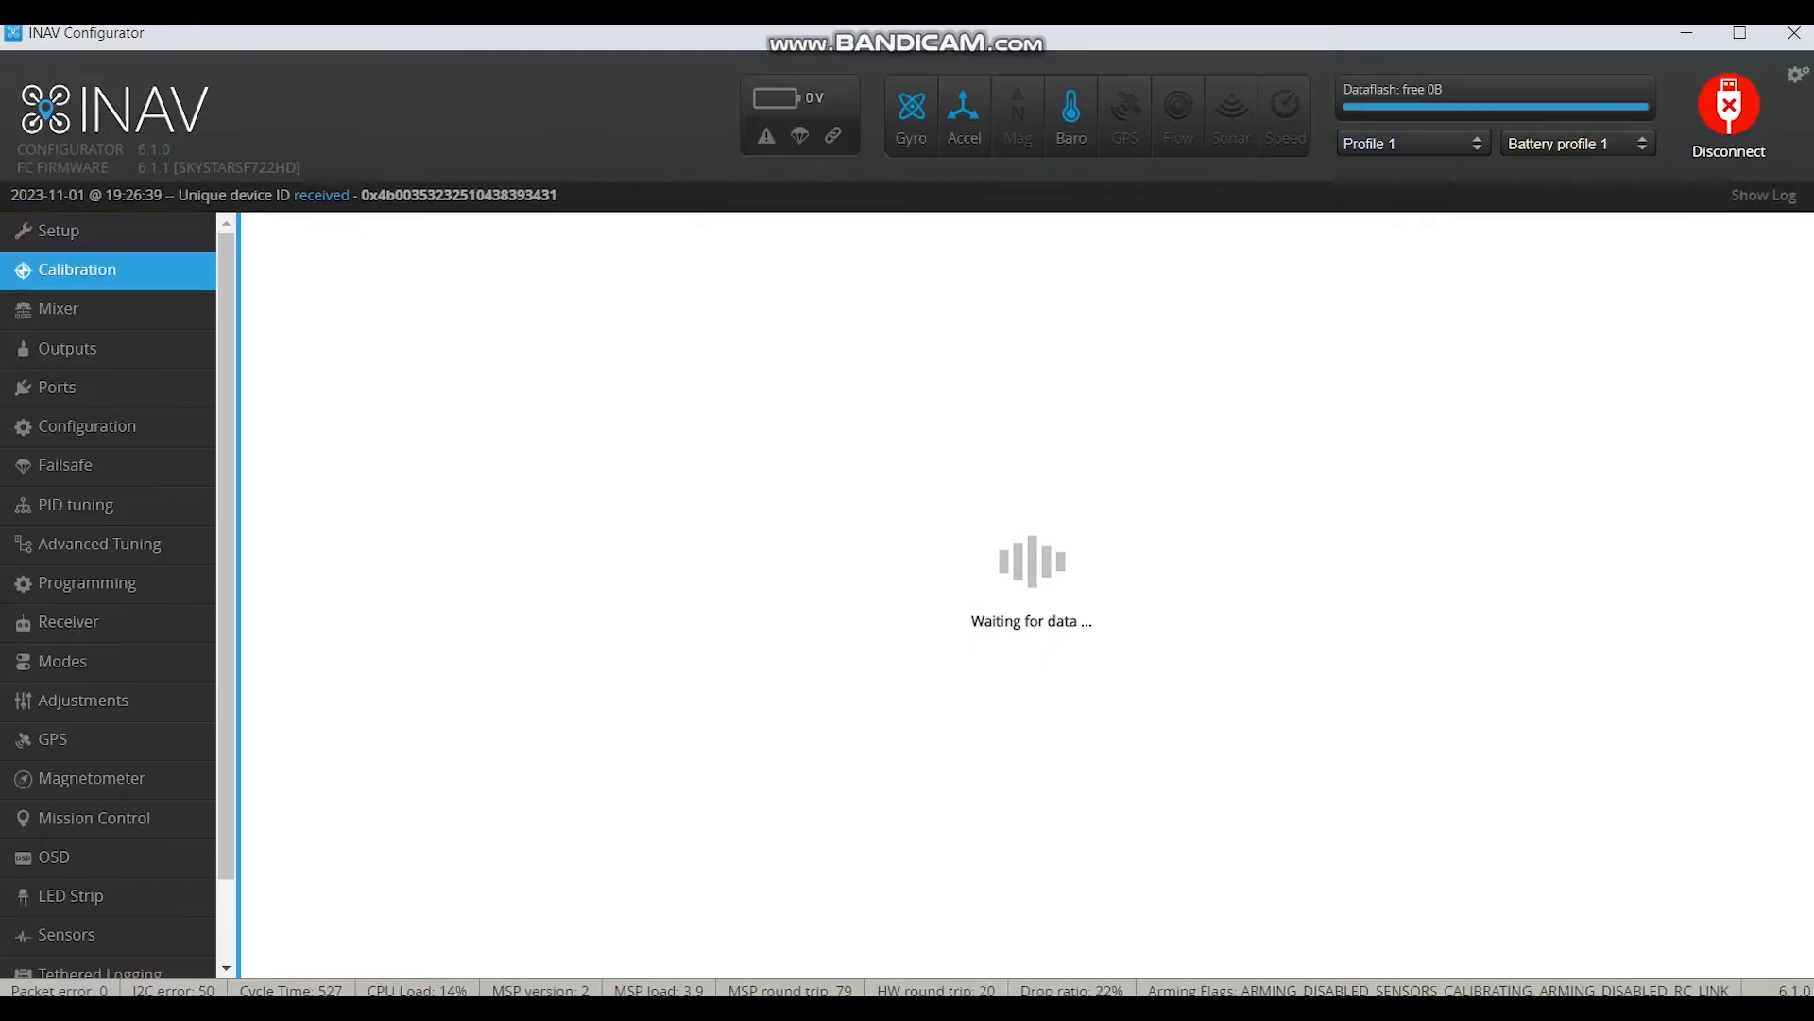
left_click(58, 308)
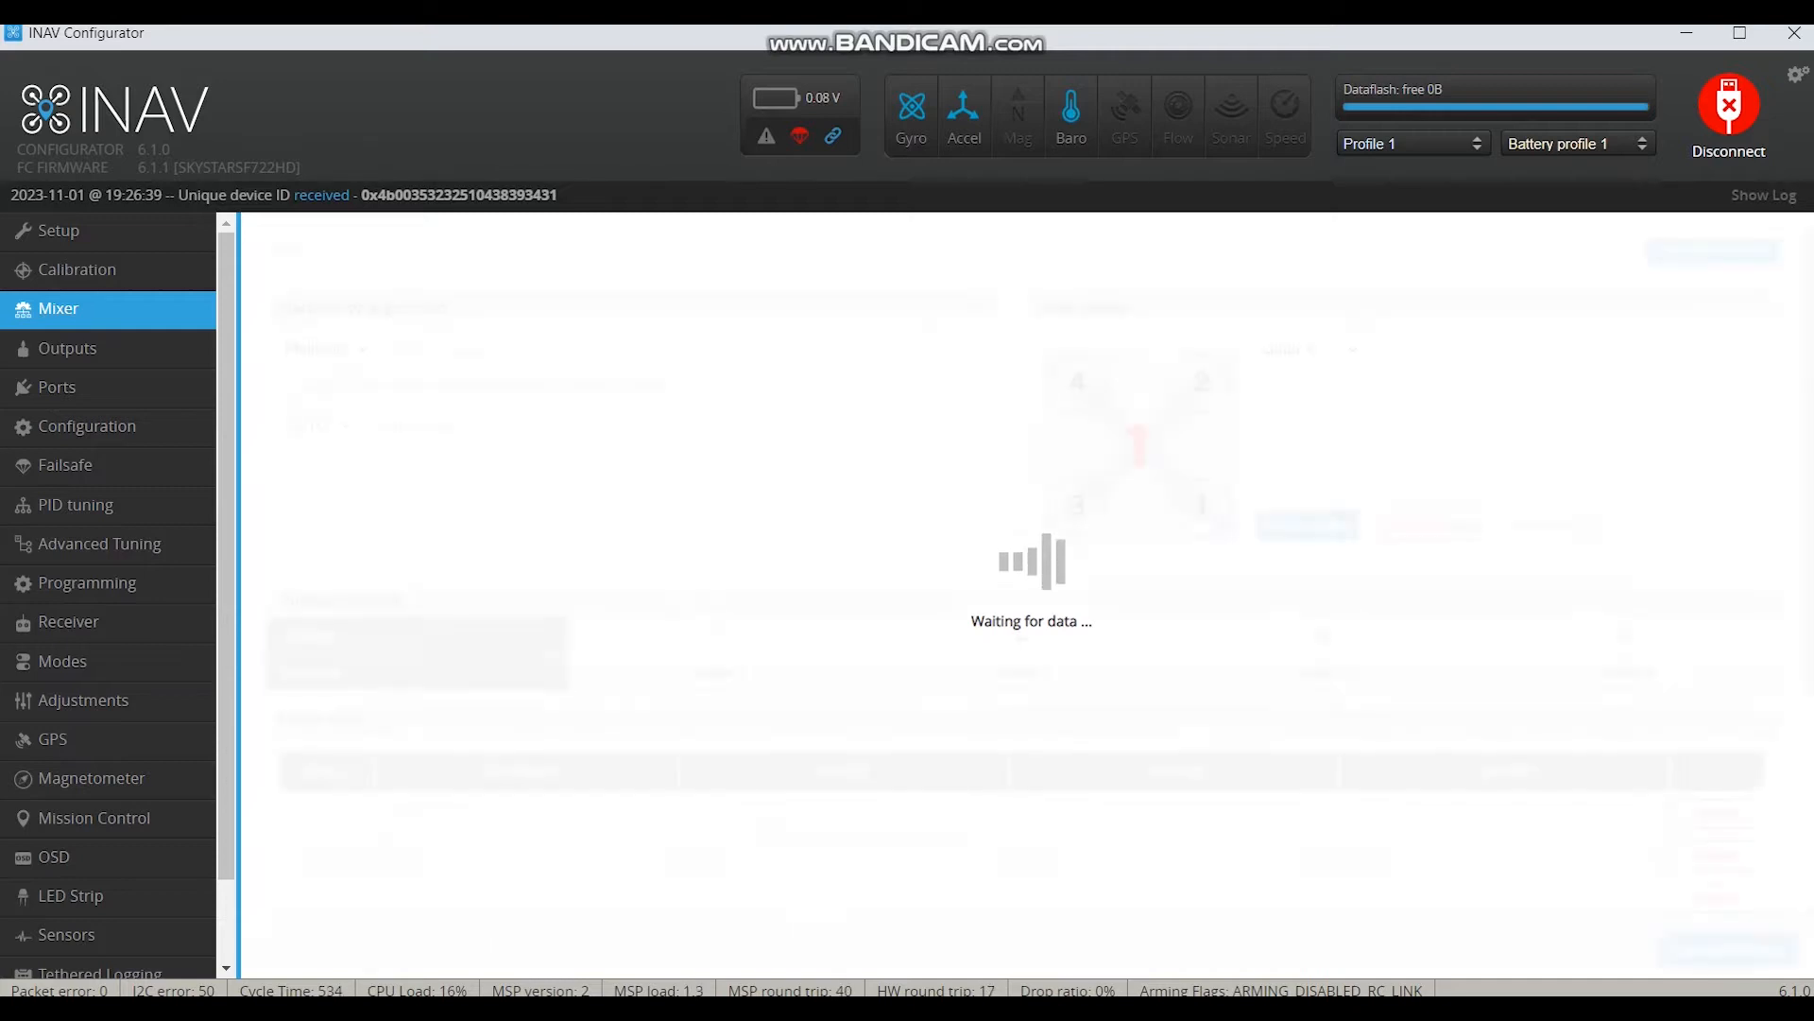
left_click(1309, 348)
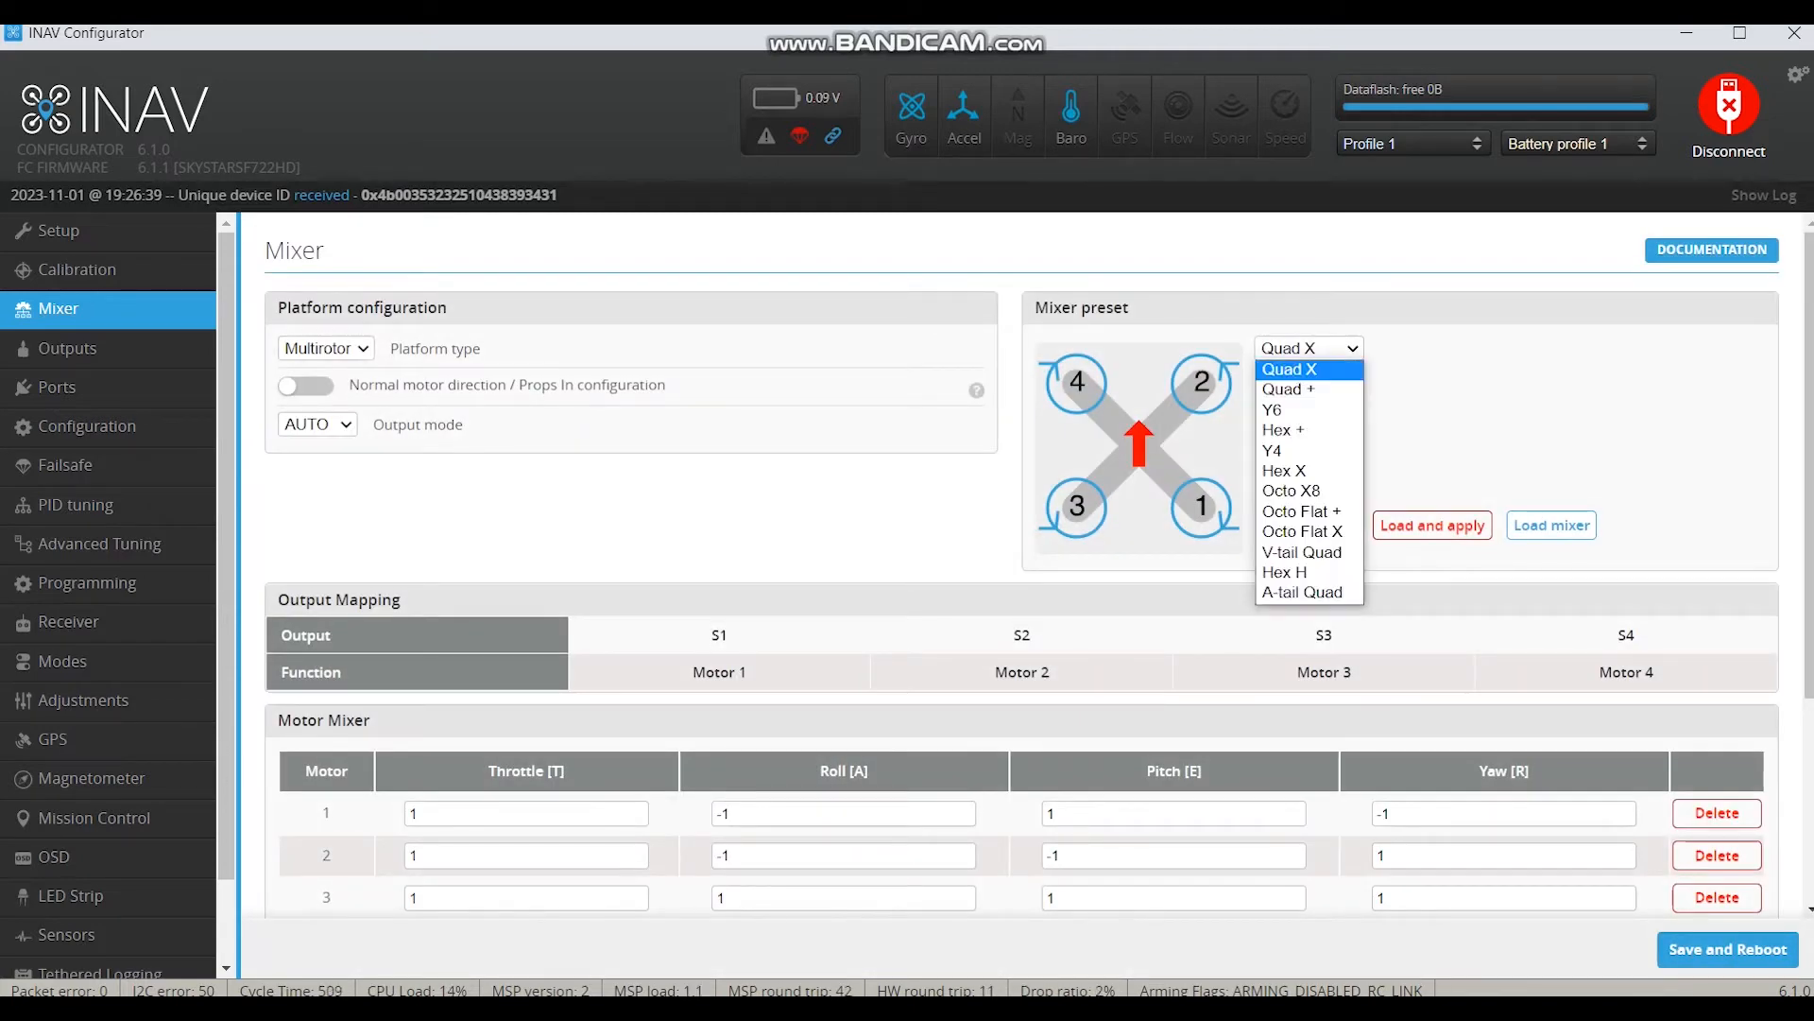
left_click(1309, 370)
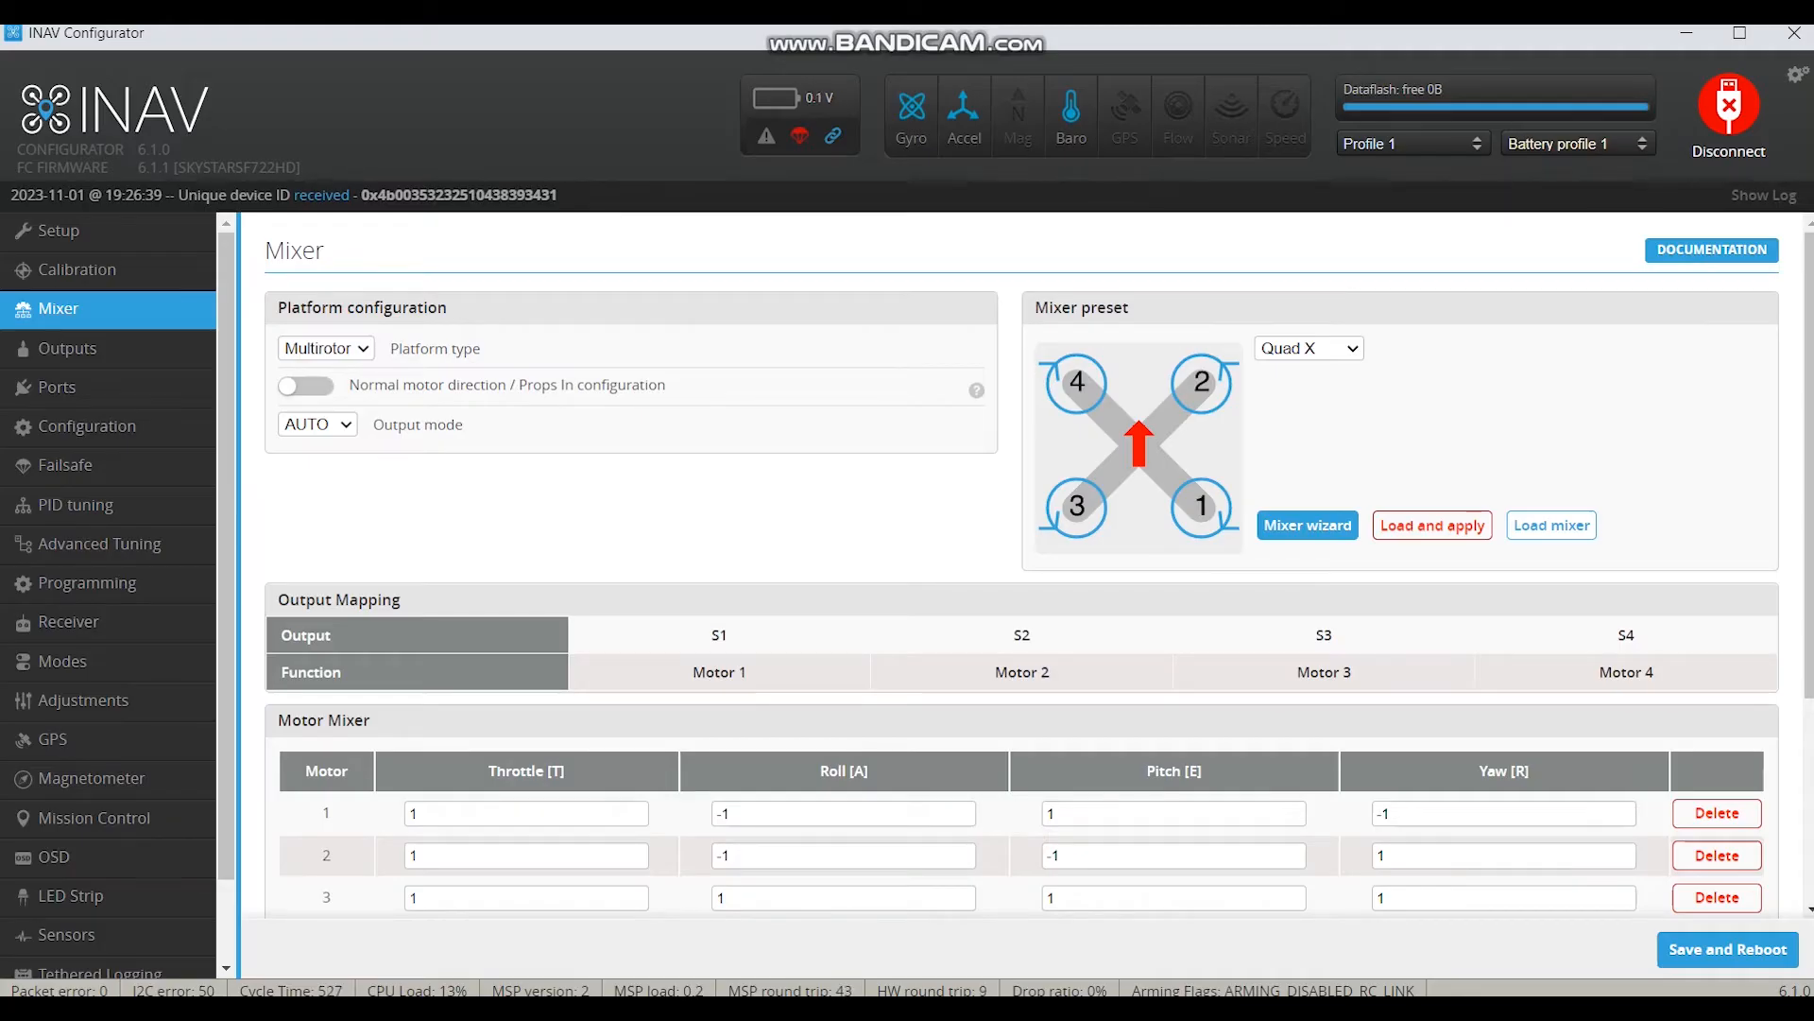
scroll(1021, 567, "down", 3)
scroll(1021, 567, "up", 3)
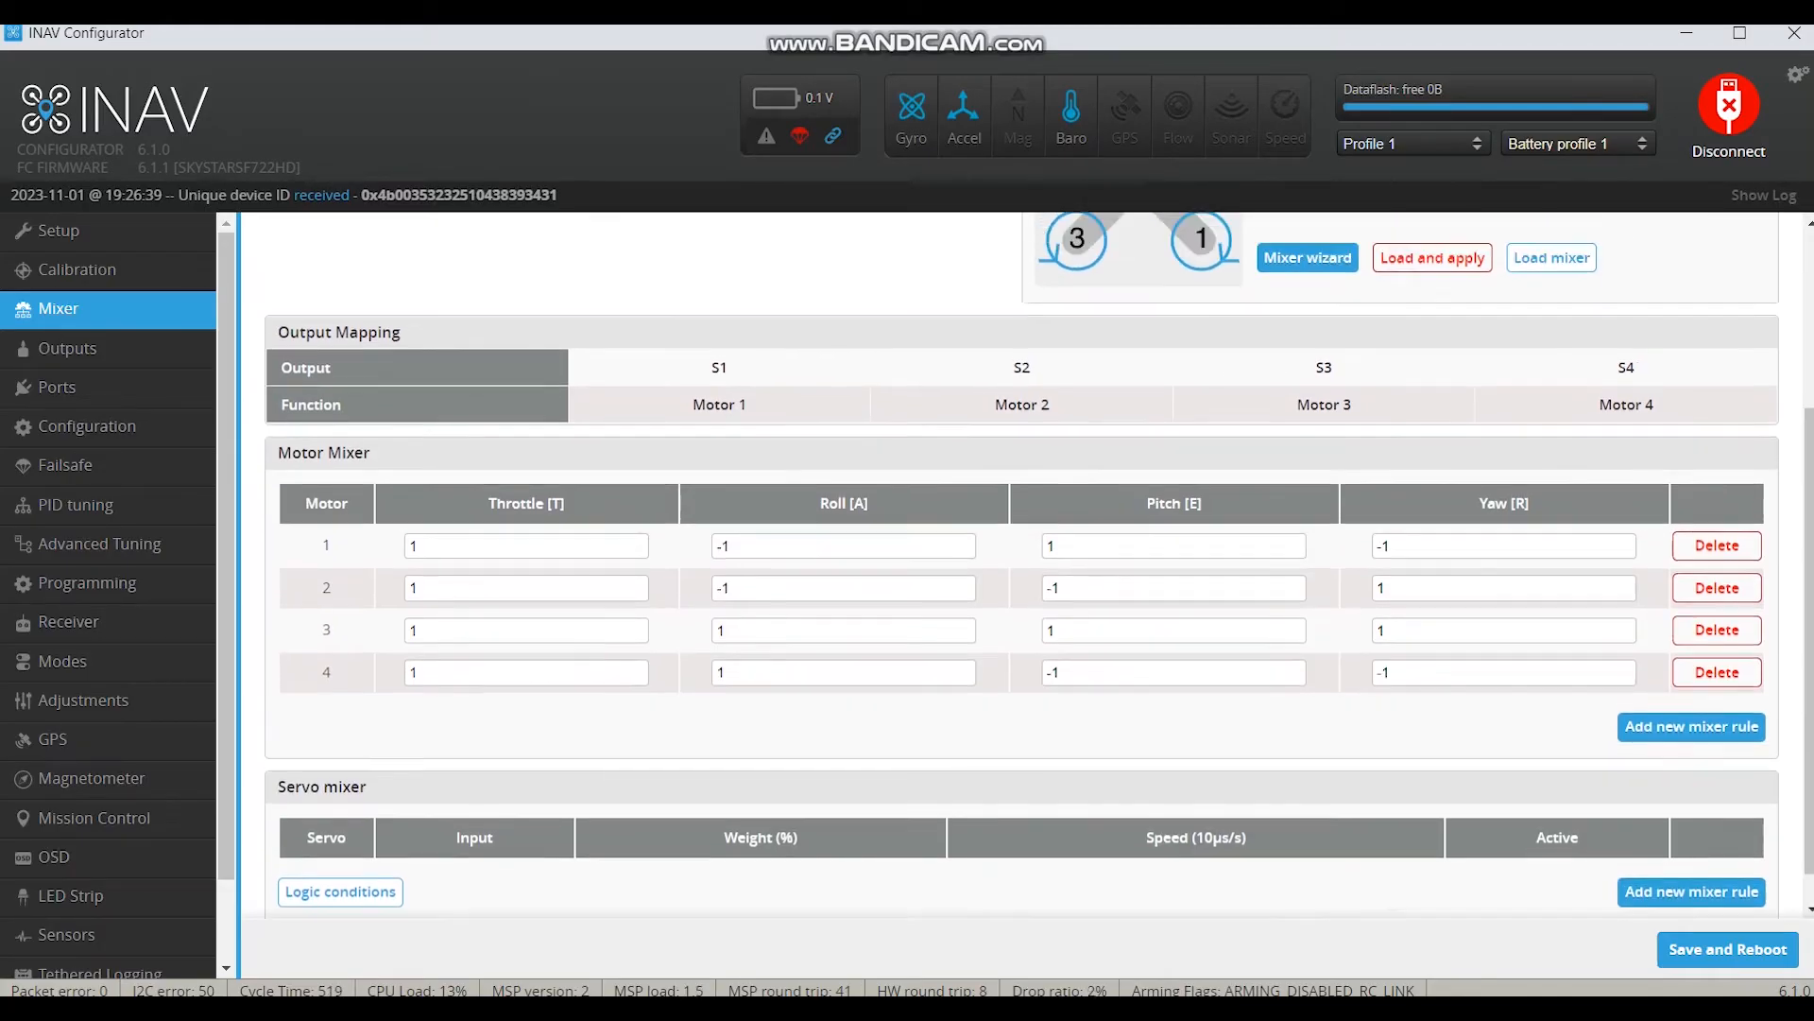
left_click(1309, 349)
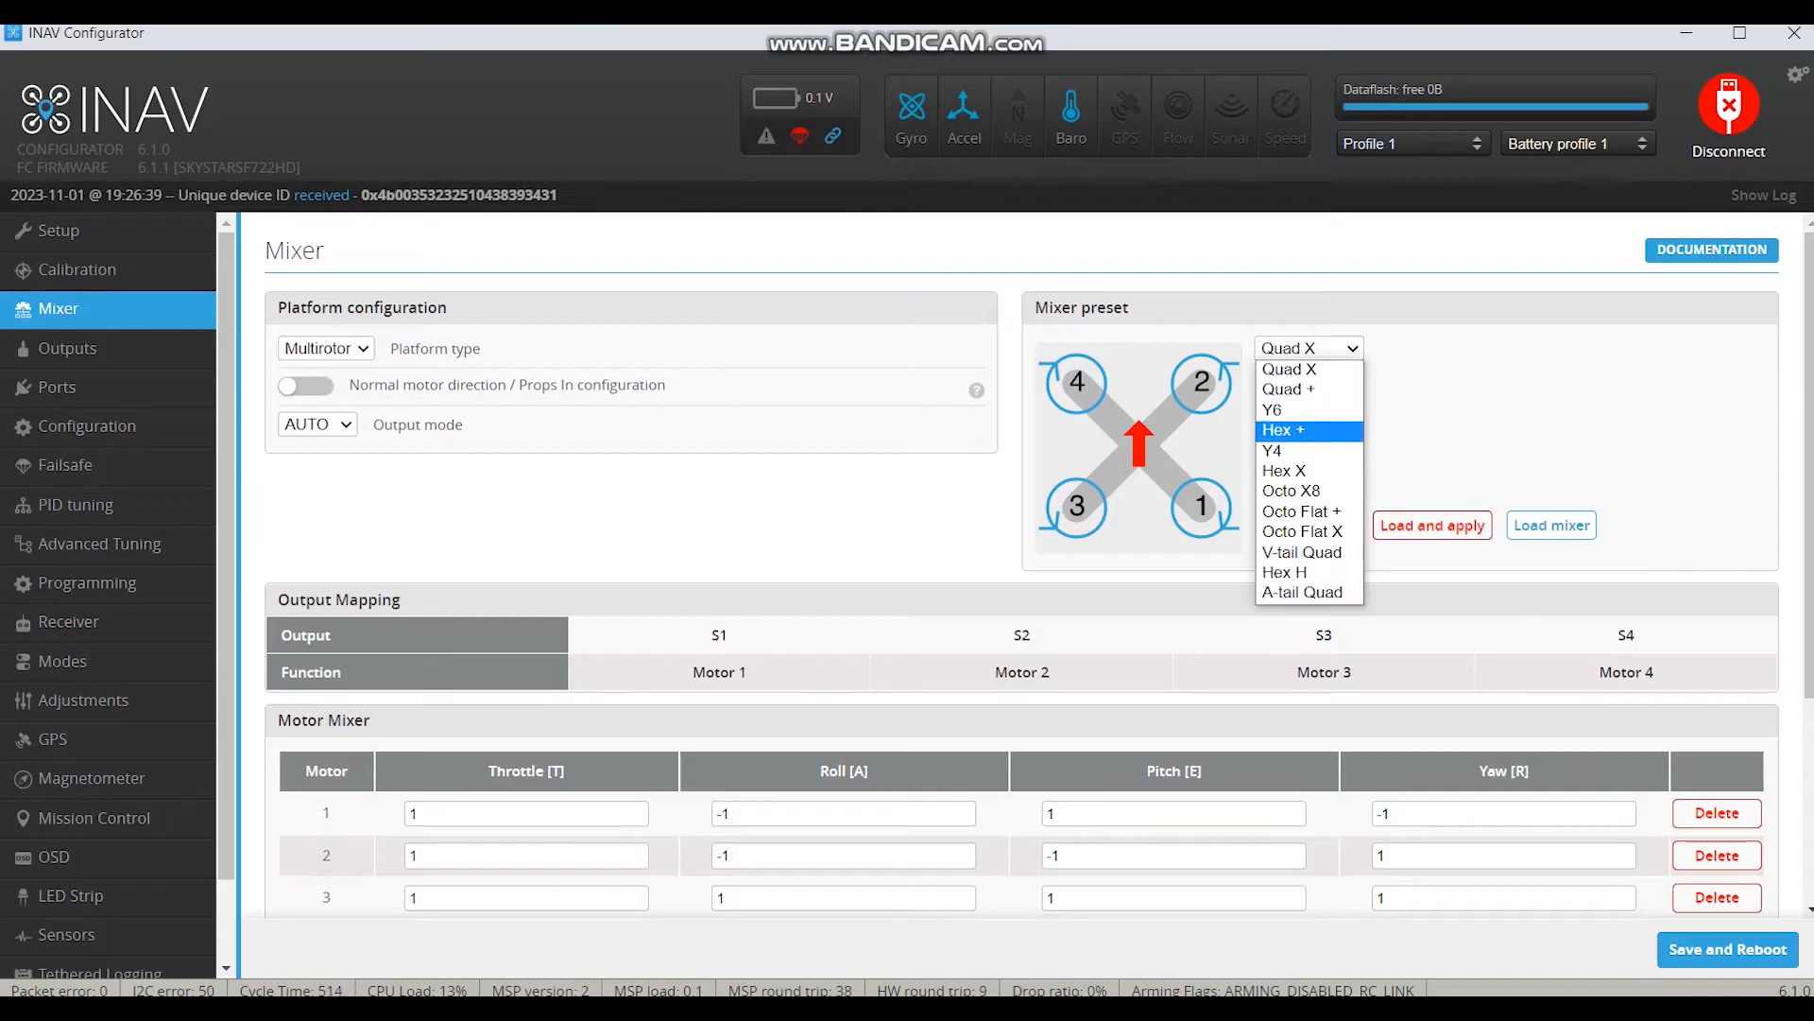
left_click(1309, 370)
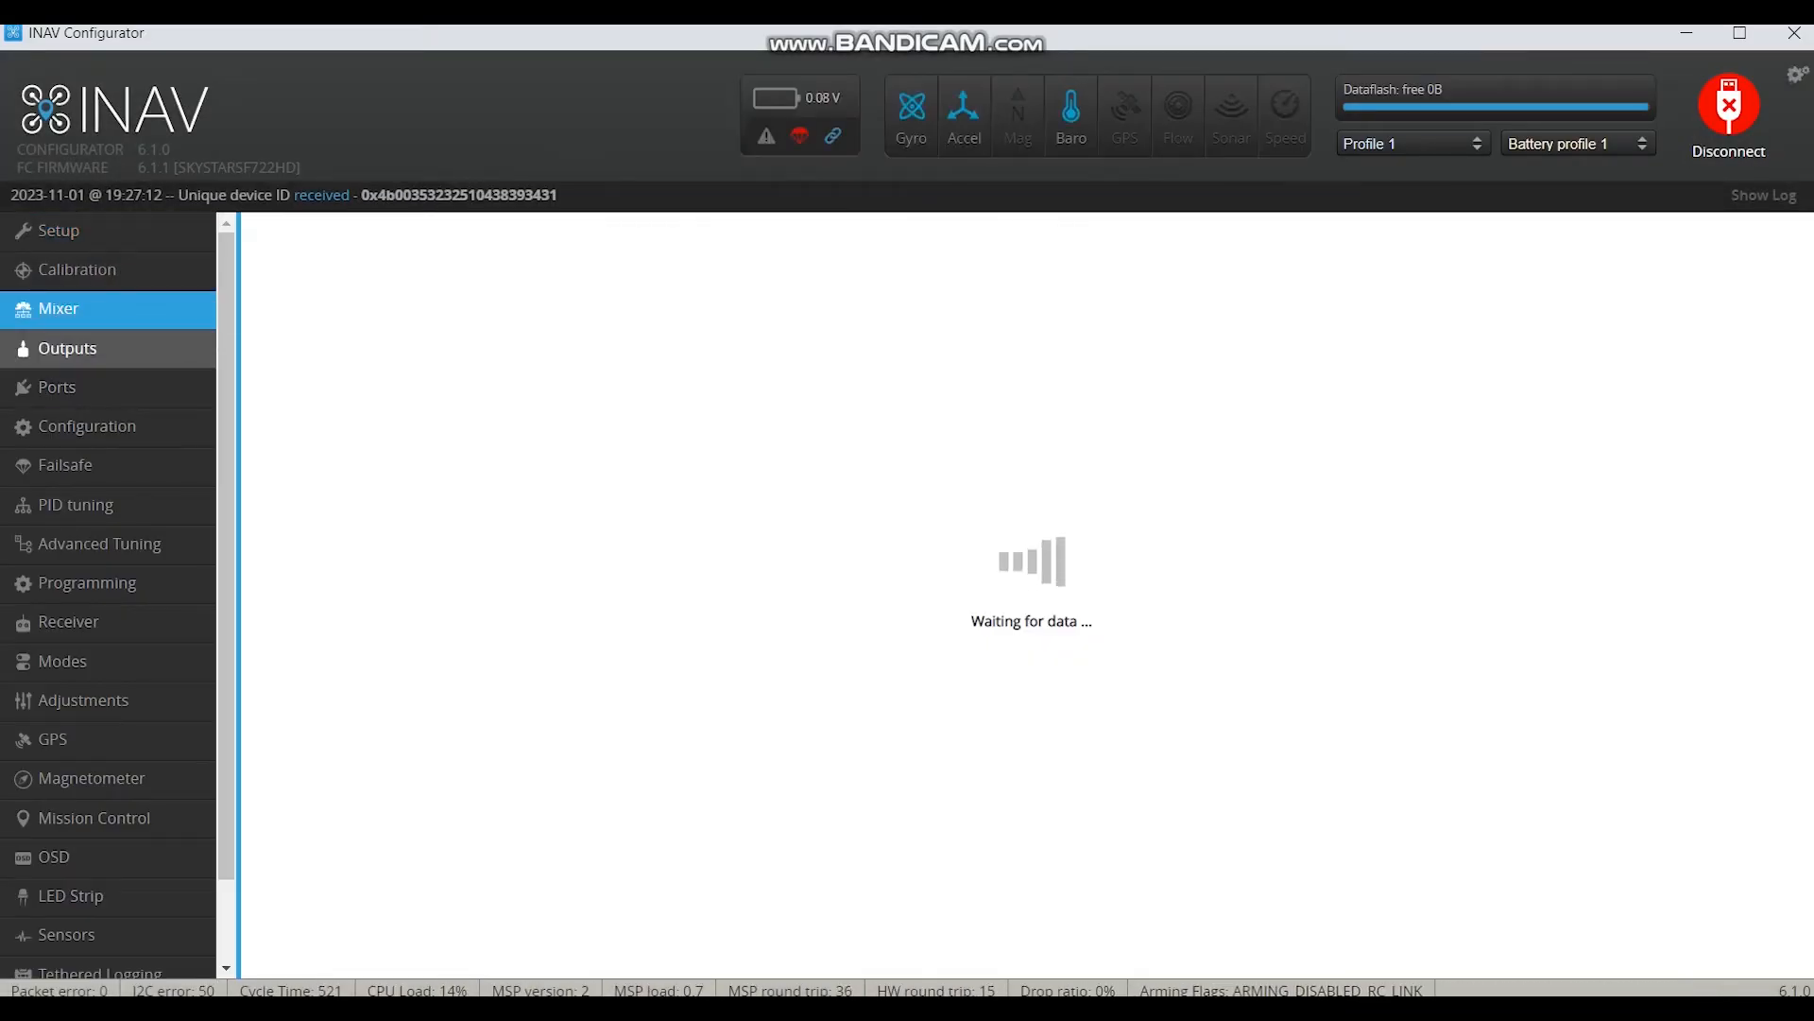
Step: Set the ESC protocol to DSHOT600 in the output settings
left_click(66, 348)
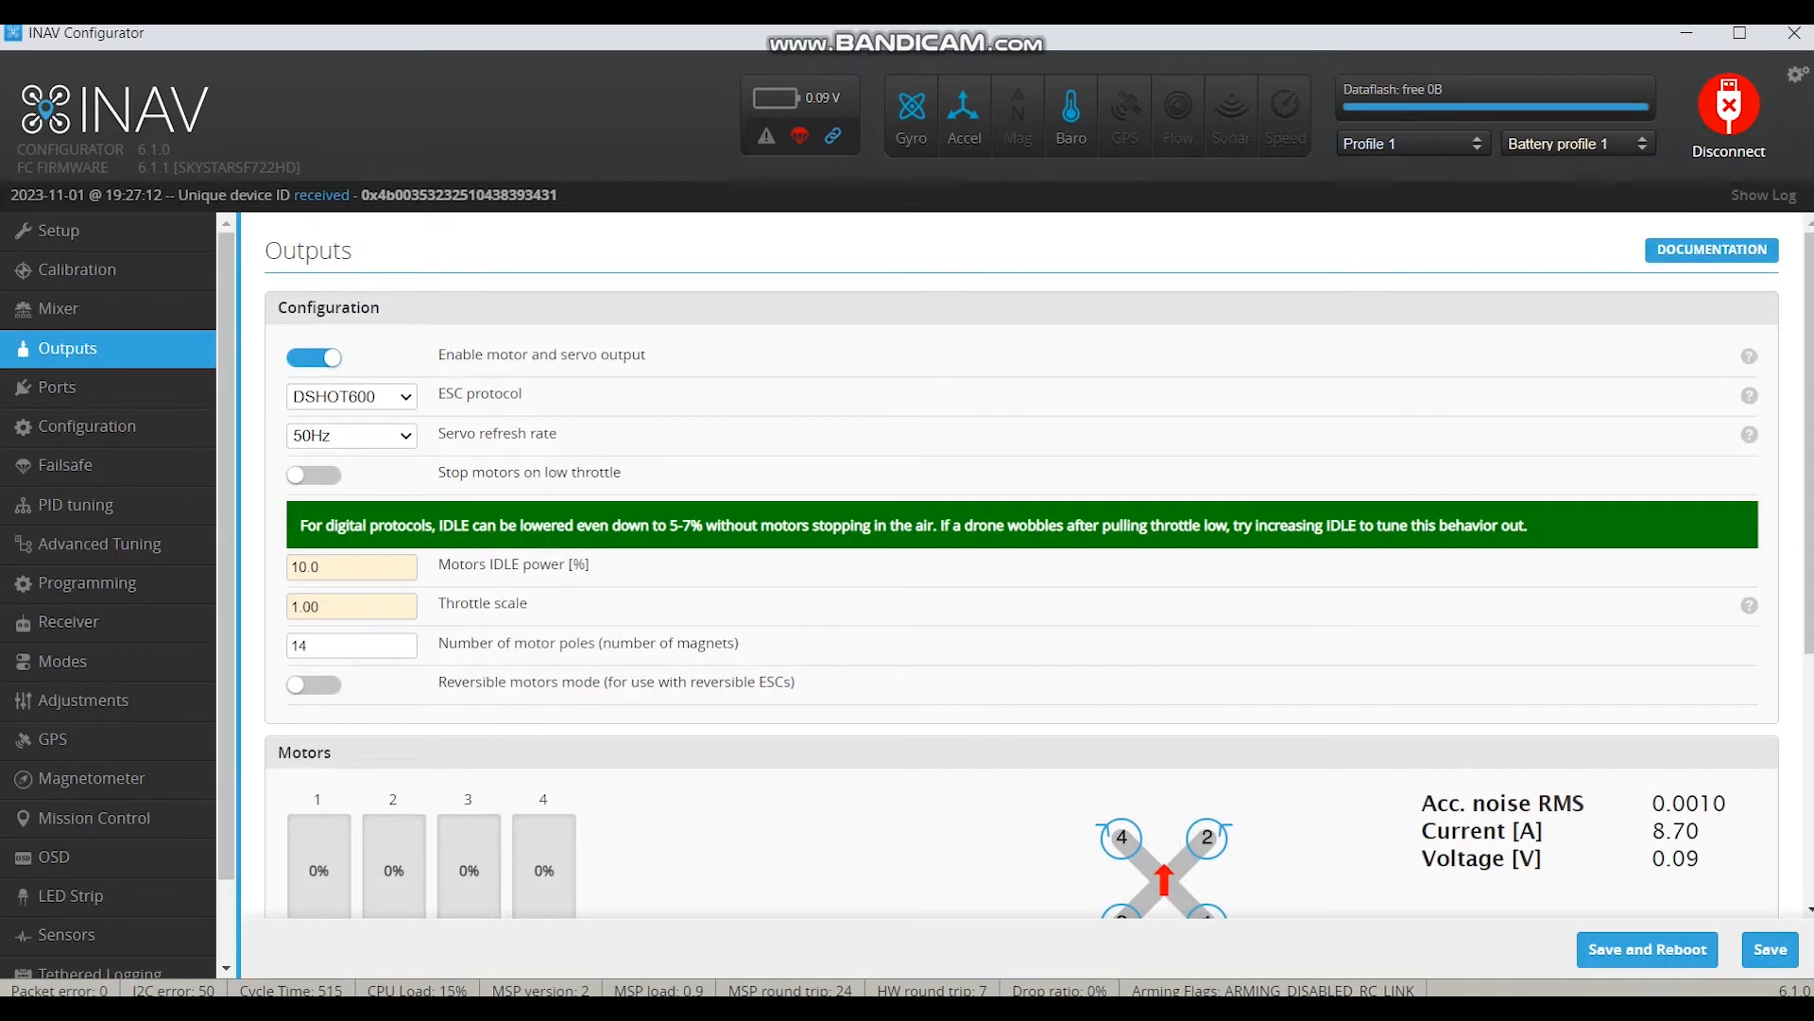
left_click(351, 397)
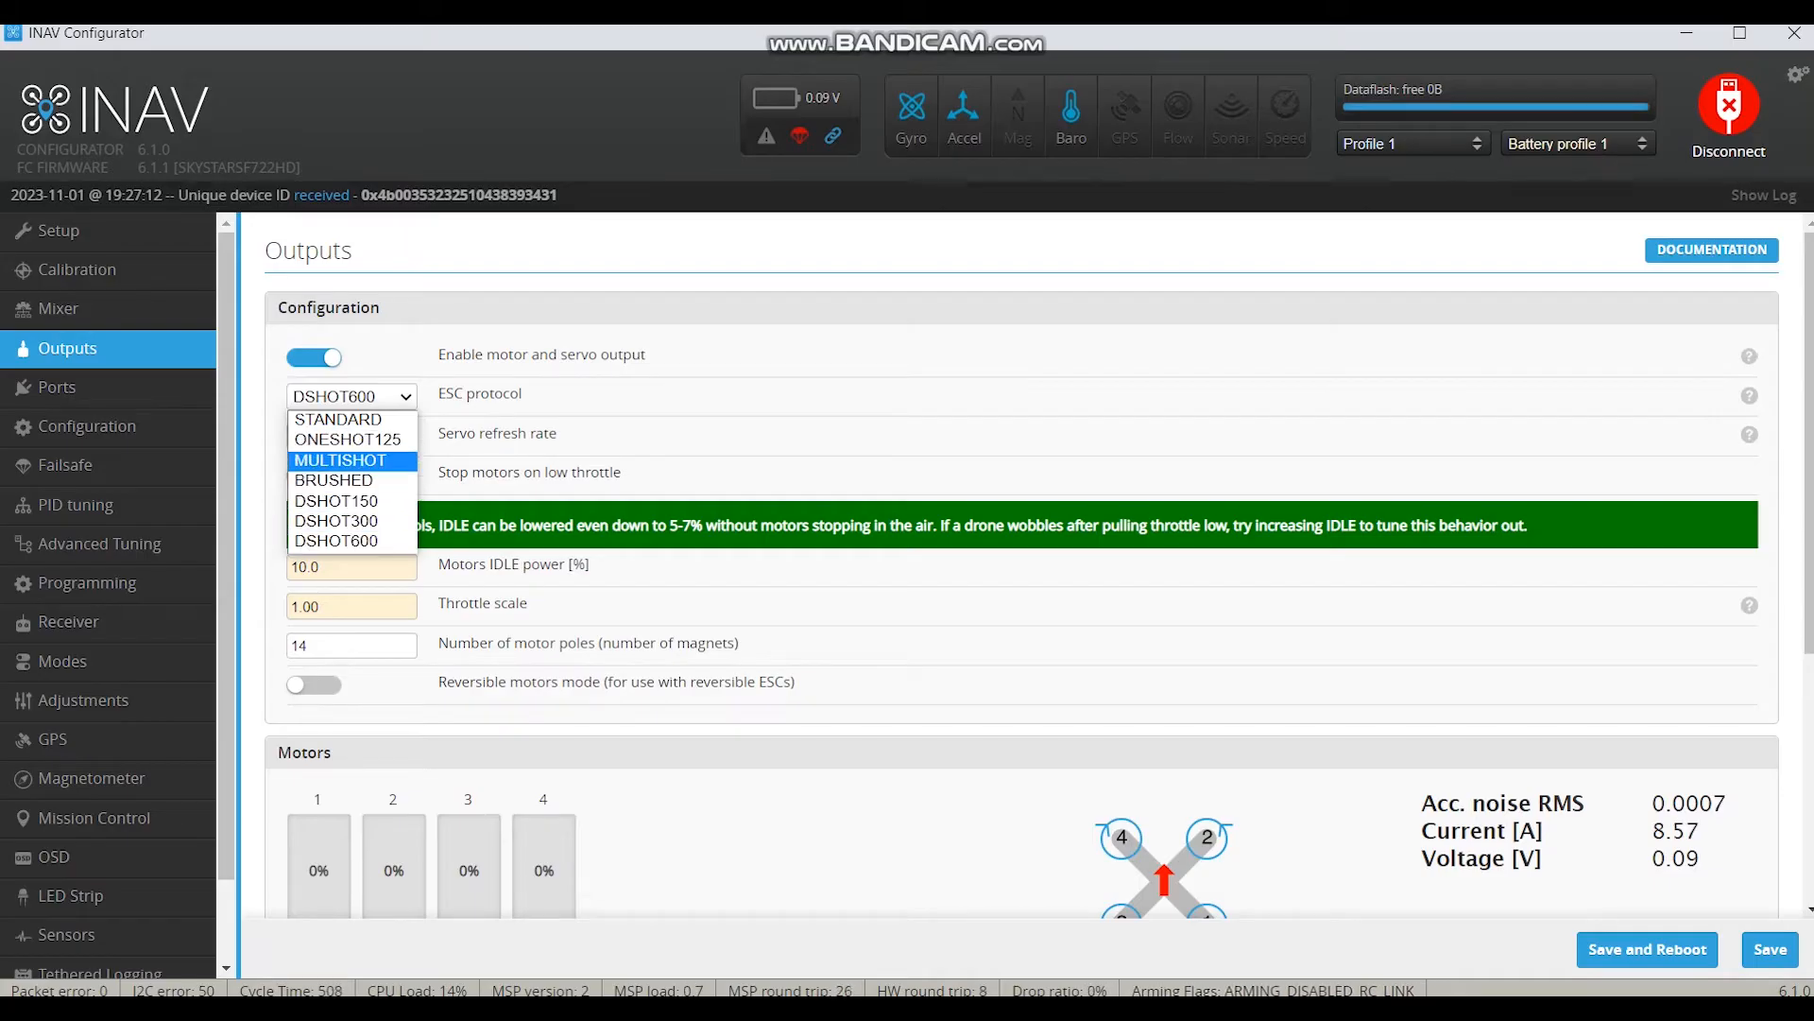
key("Down")
key("Down")
key("Down")
key("Down")
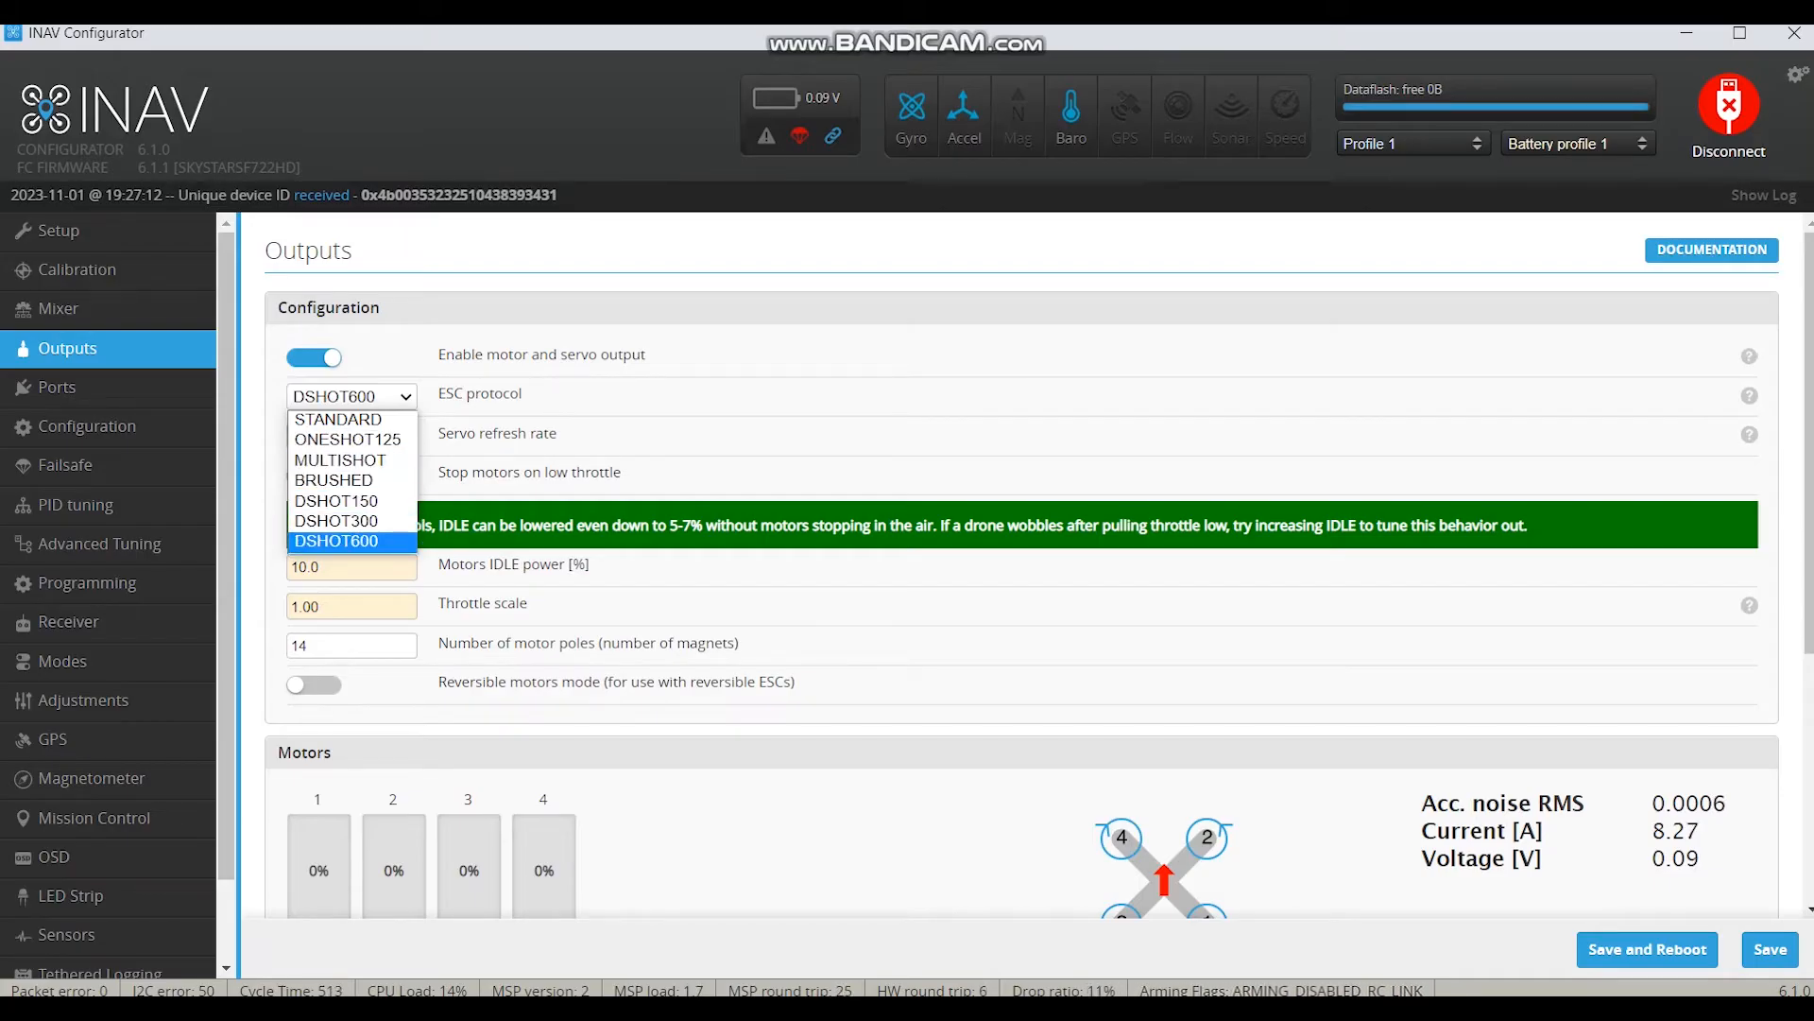
key("Return")
Step: Enable motor control for testing, spin all four motors together at about 21%, and bring them back to 0%
scroll(1020, 567, "down", 3)
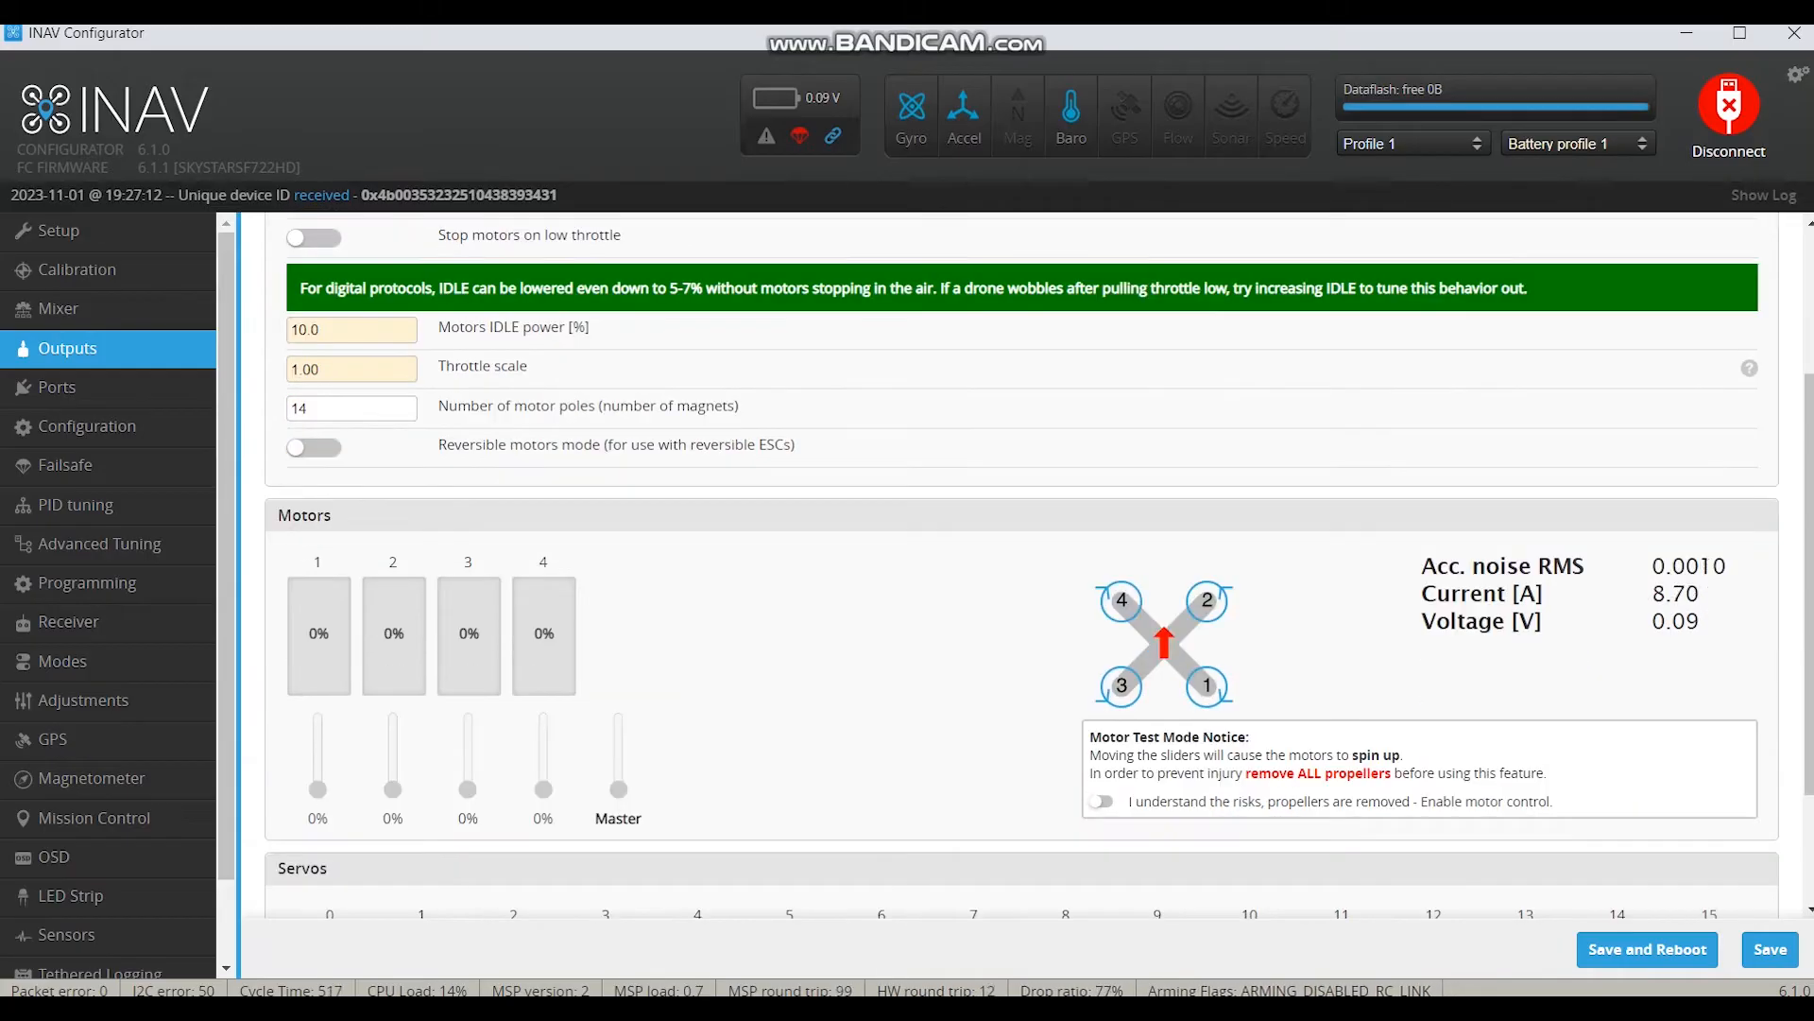
scroll(1021, 605, "down", 2)
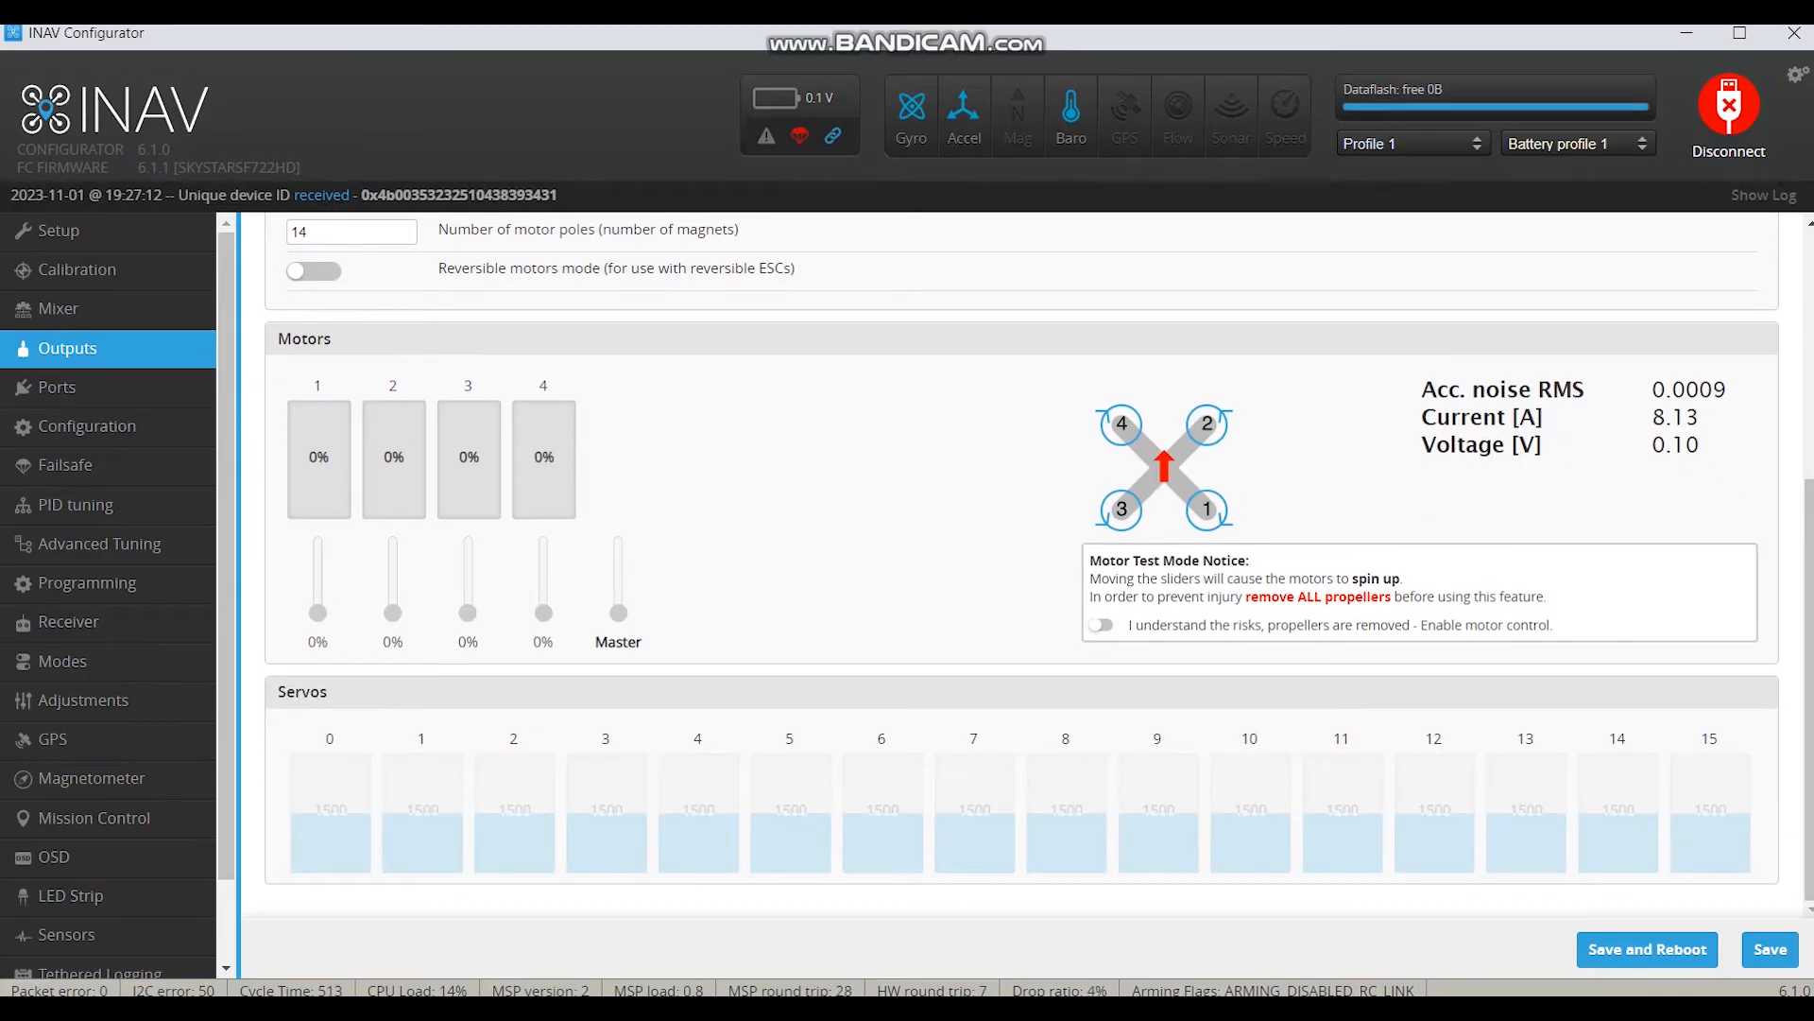
left_click(1101, 625)
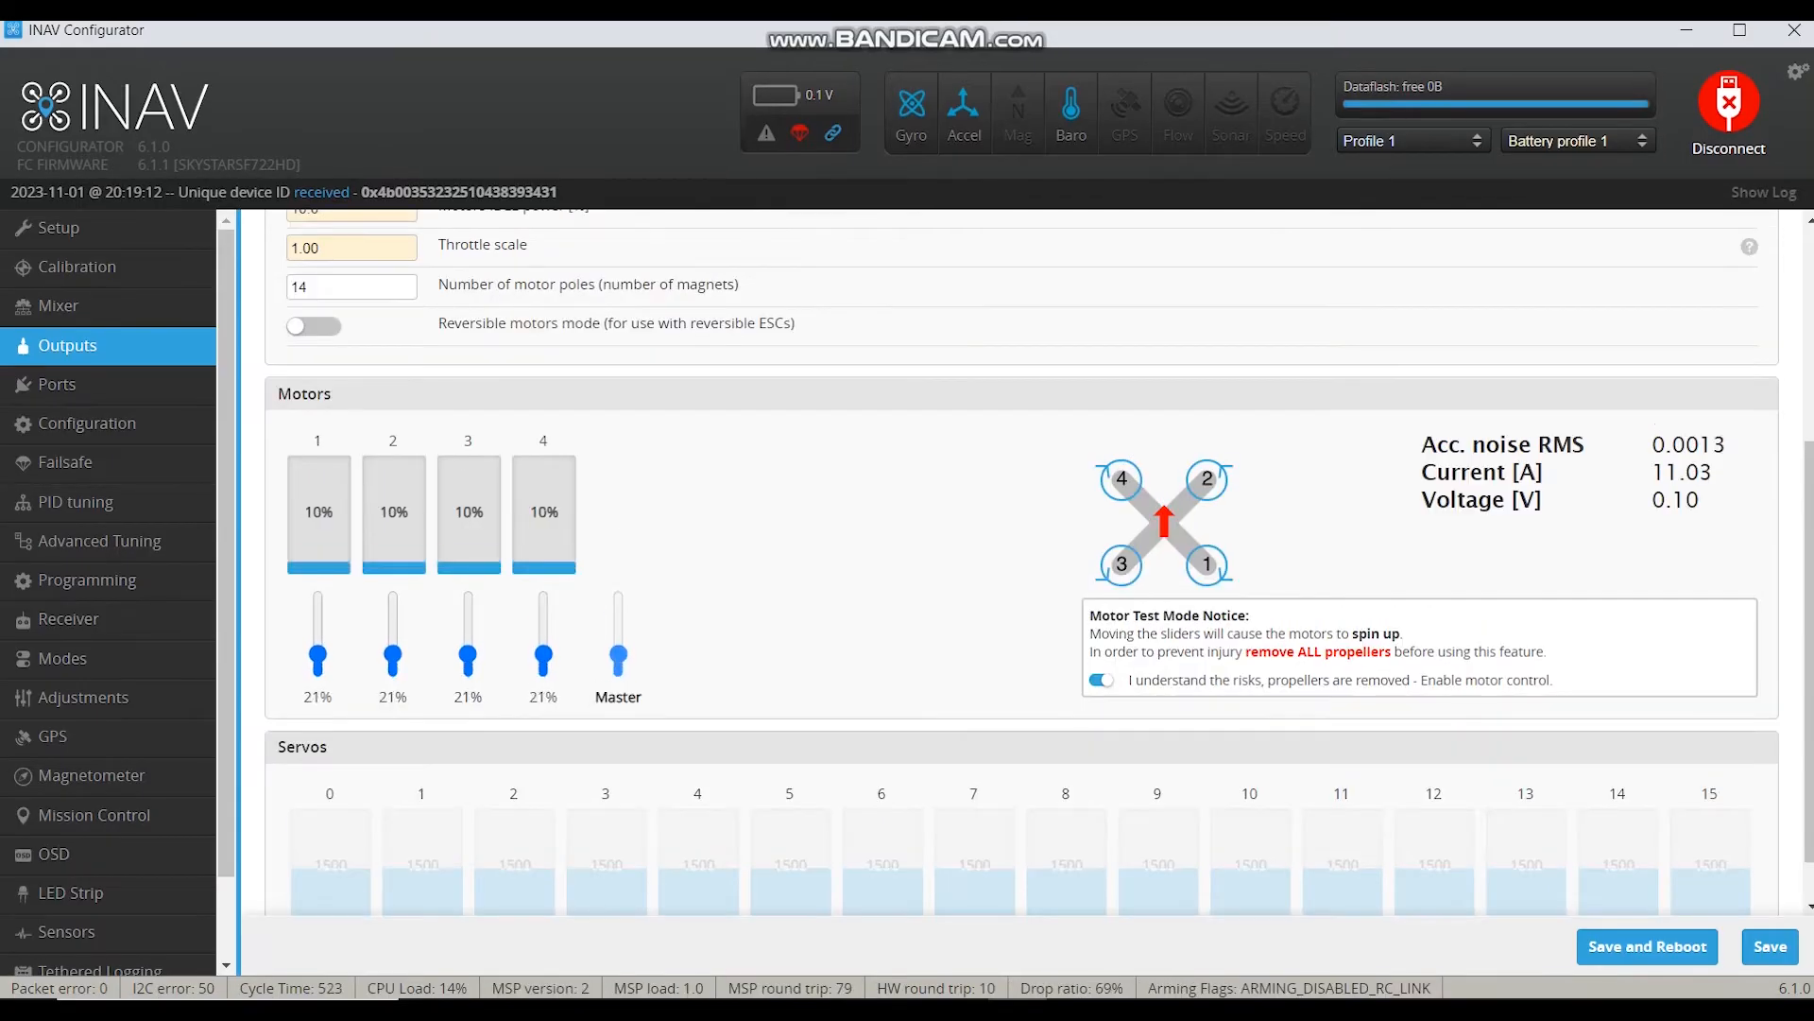
left_click_drag(618, 654, 618, 668)
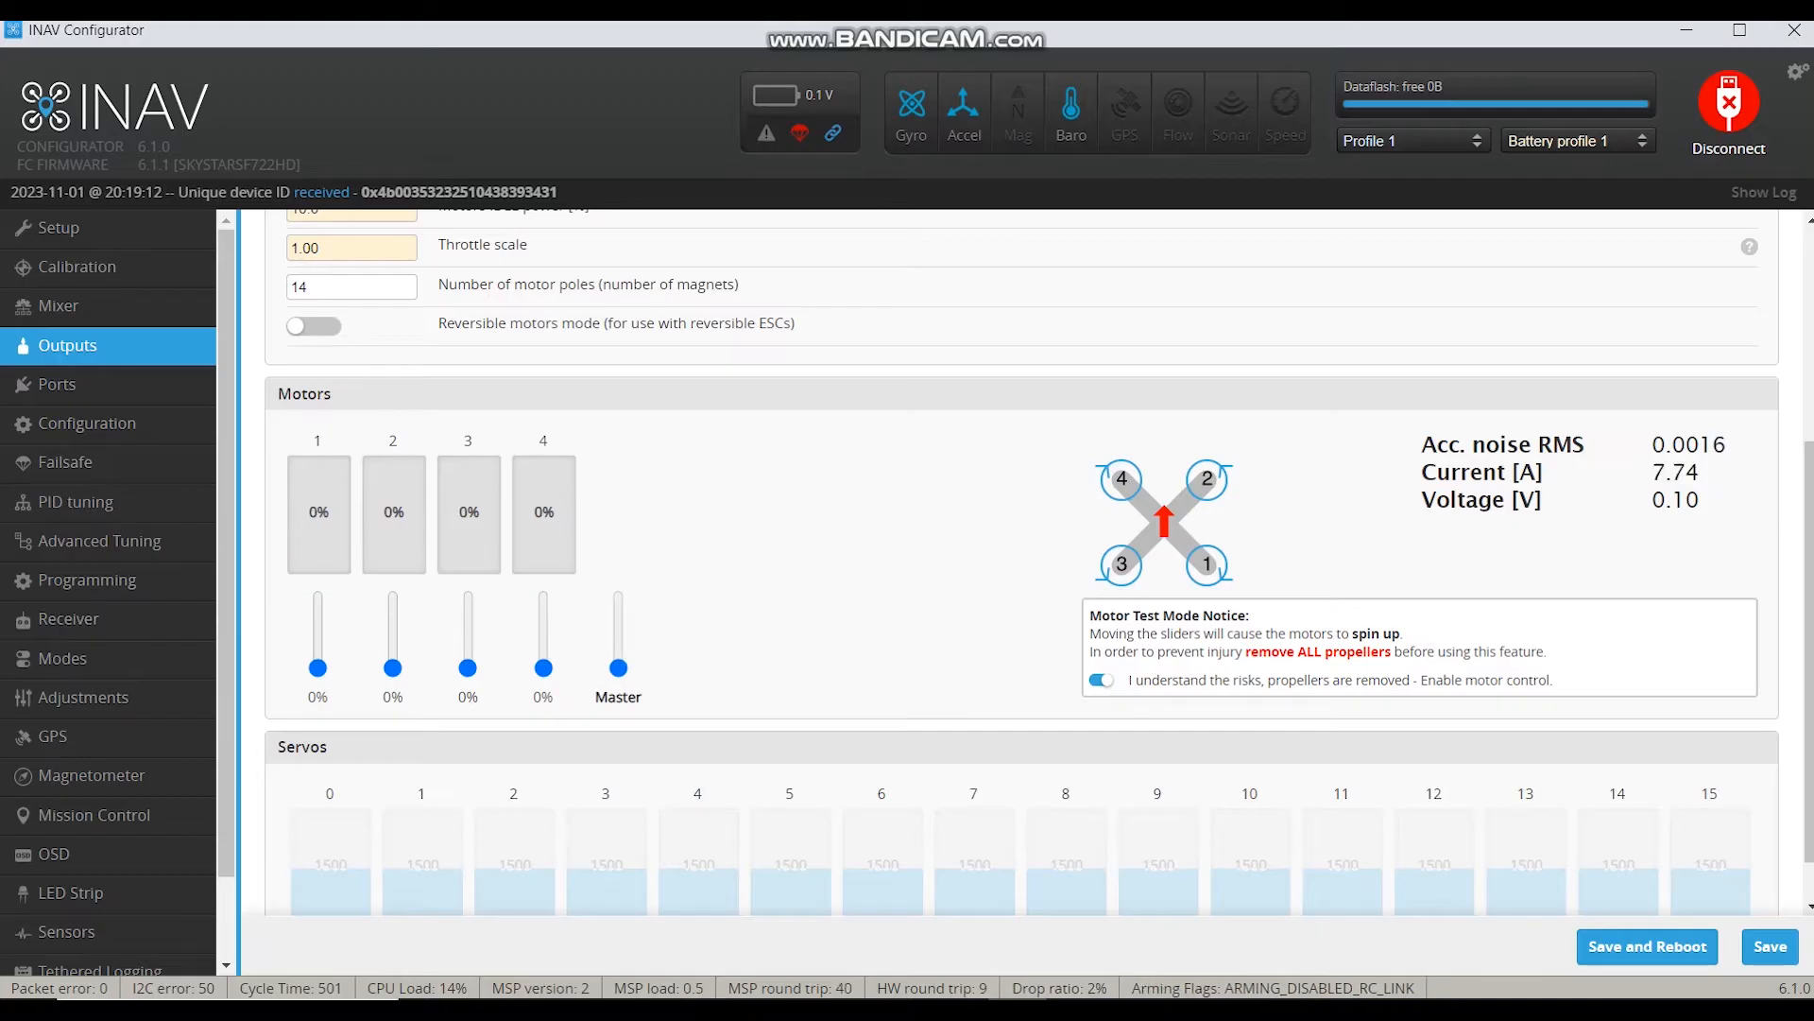
Step: Review the motor idle power setting and the individual motor test sliders
scroll(1022, 562, "up", 2)
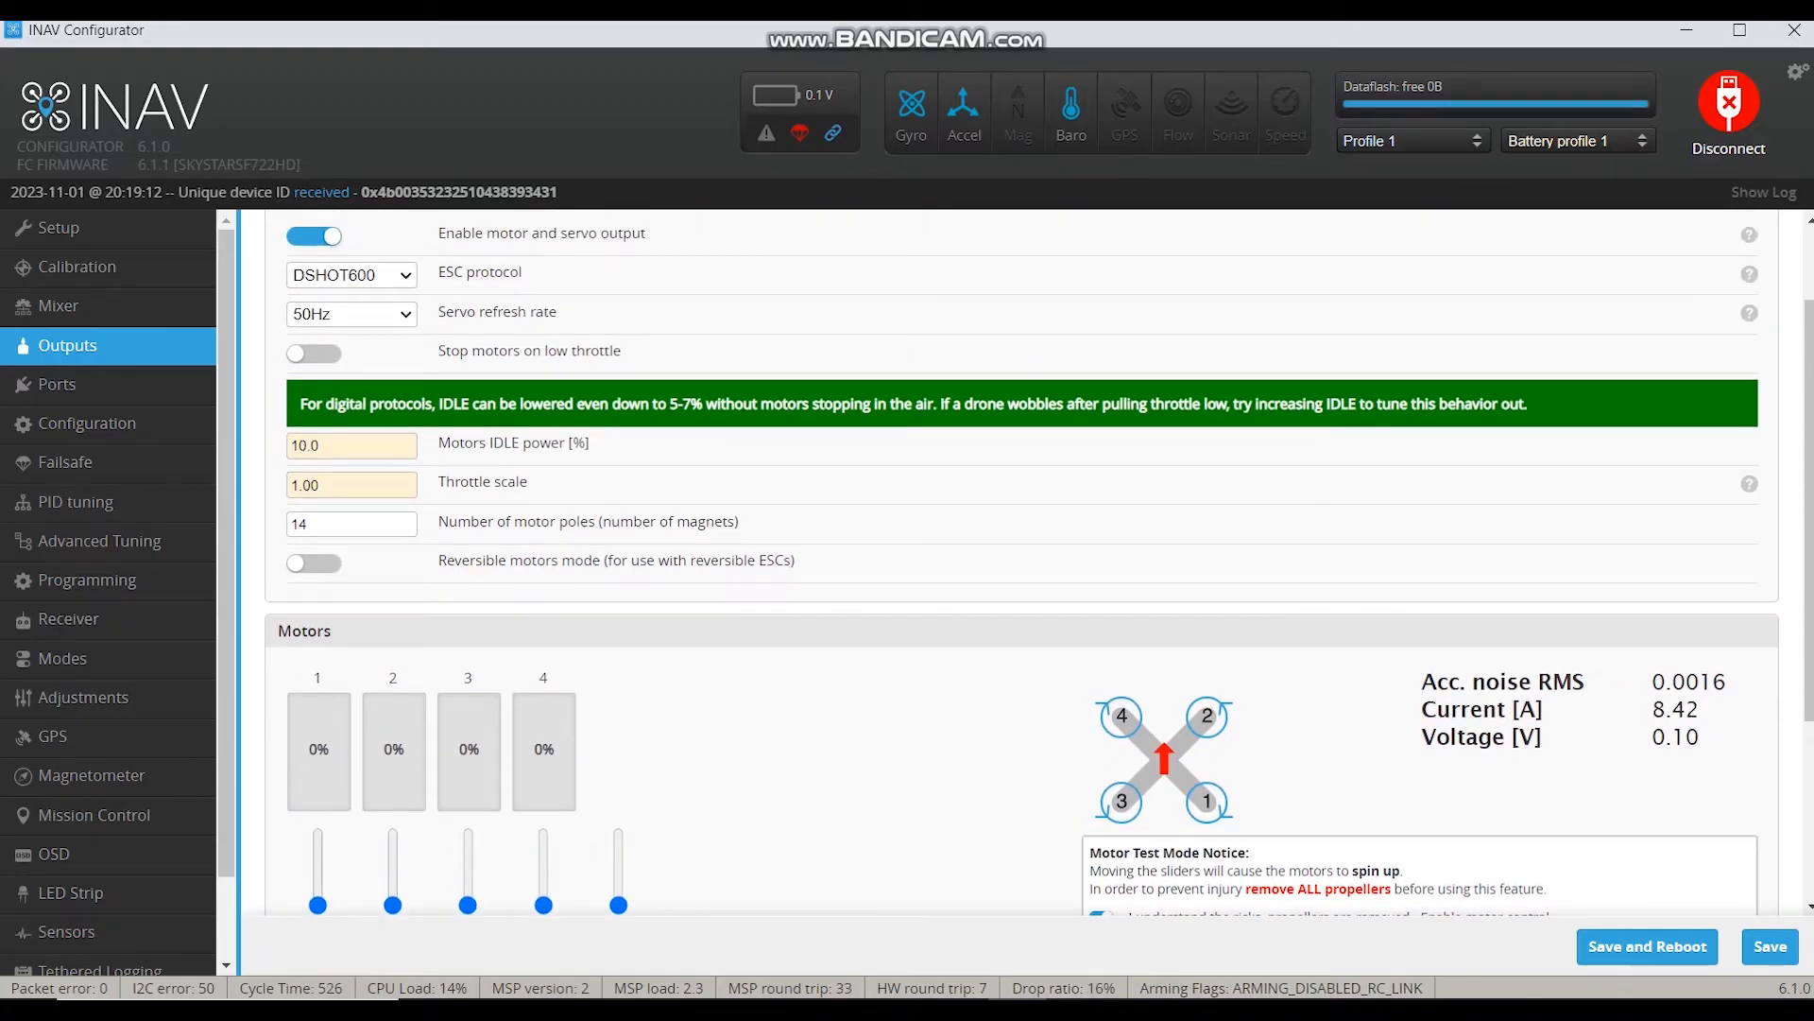
left_click(333, 446)
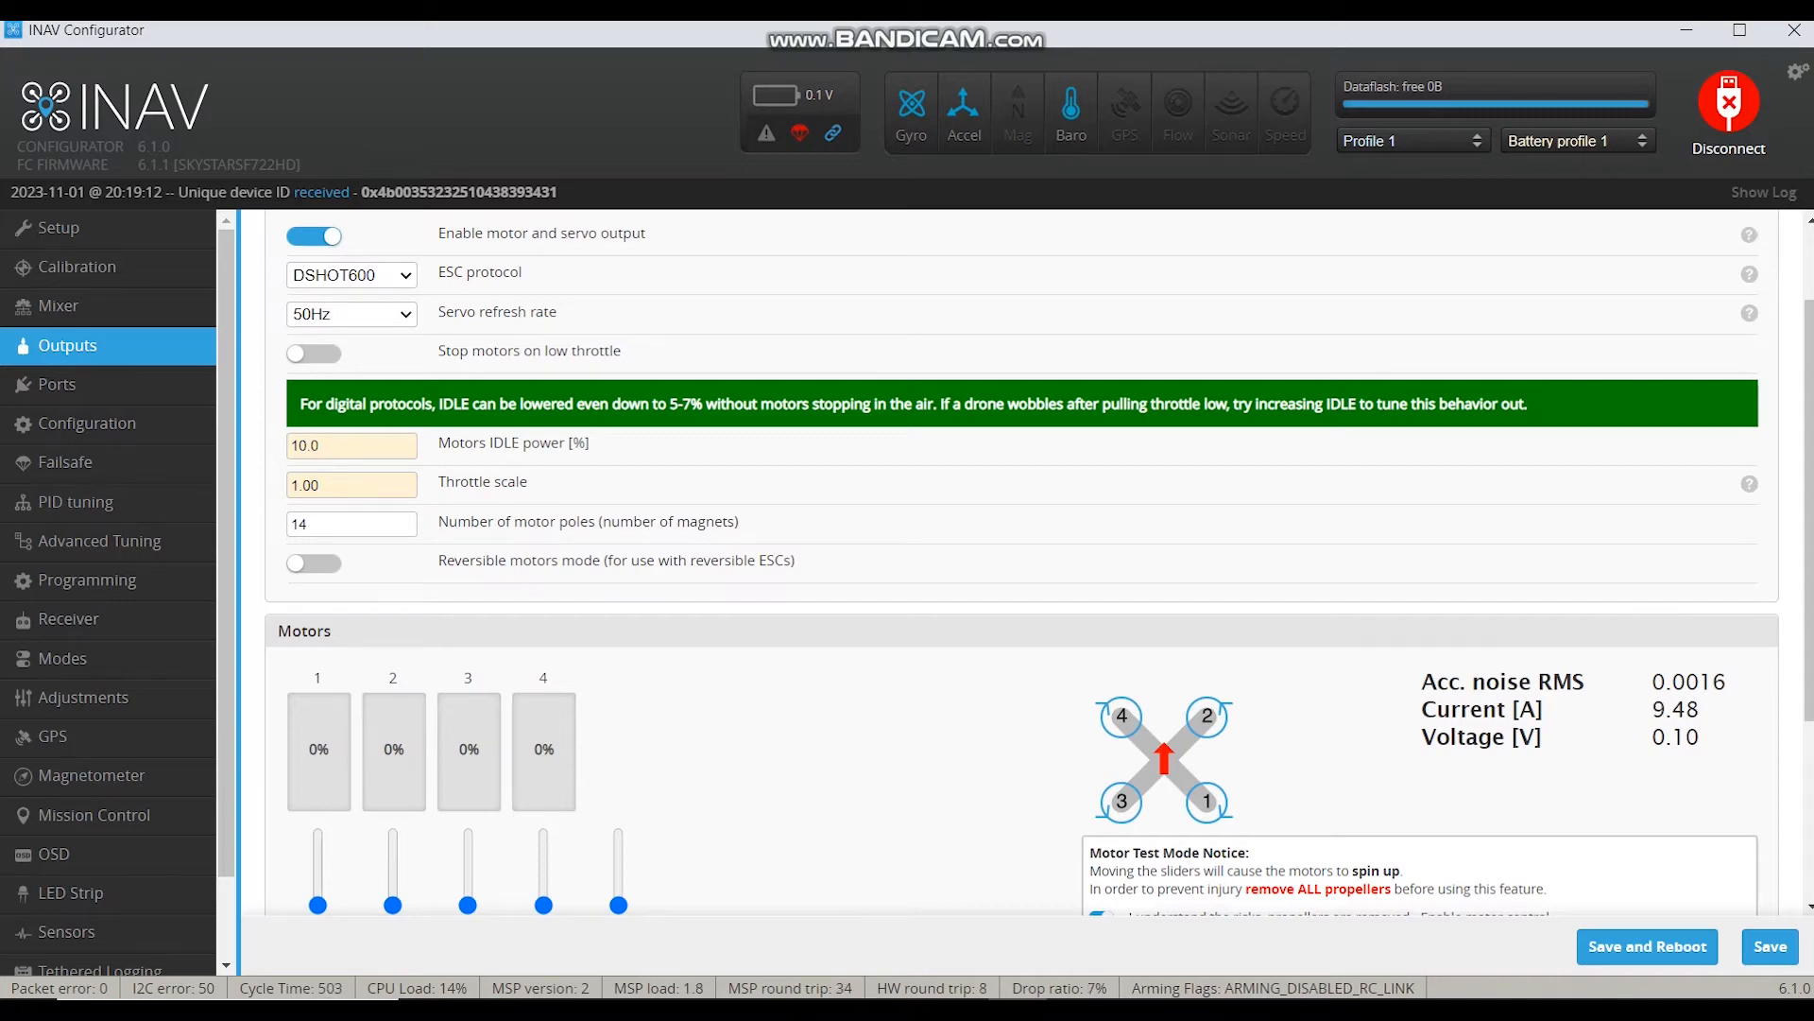
scroll(1021, 567, "down", 1)
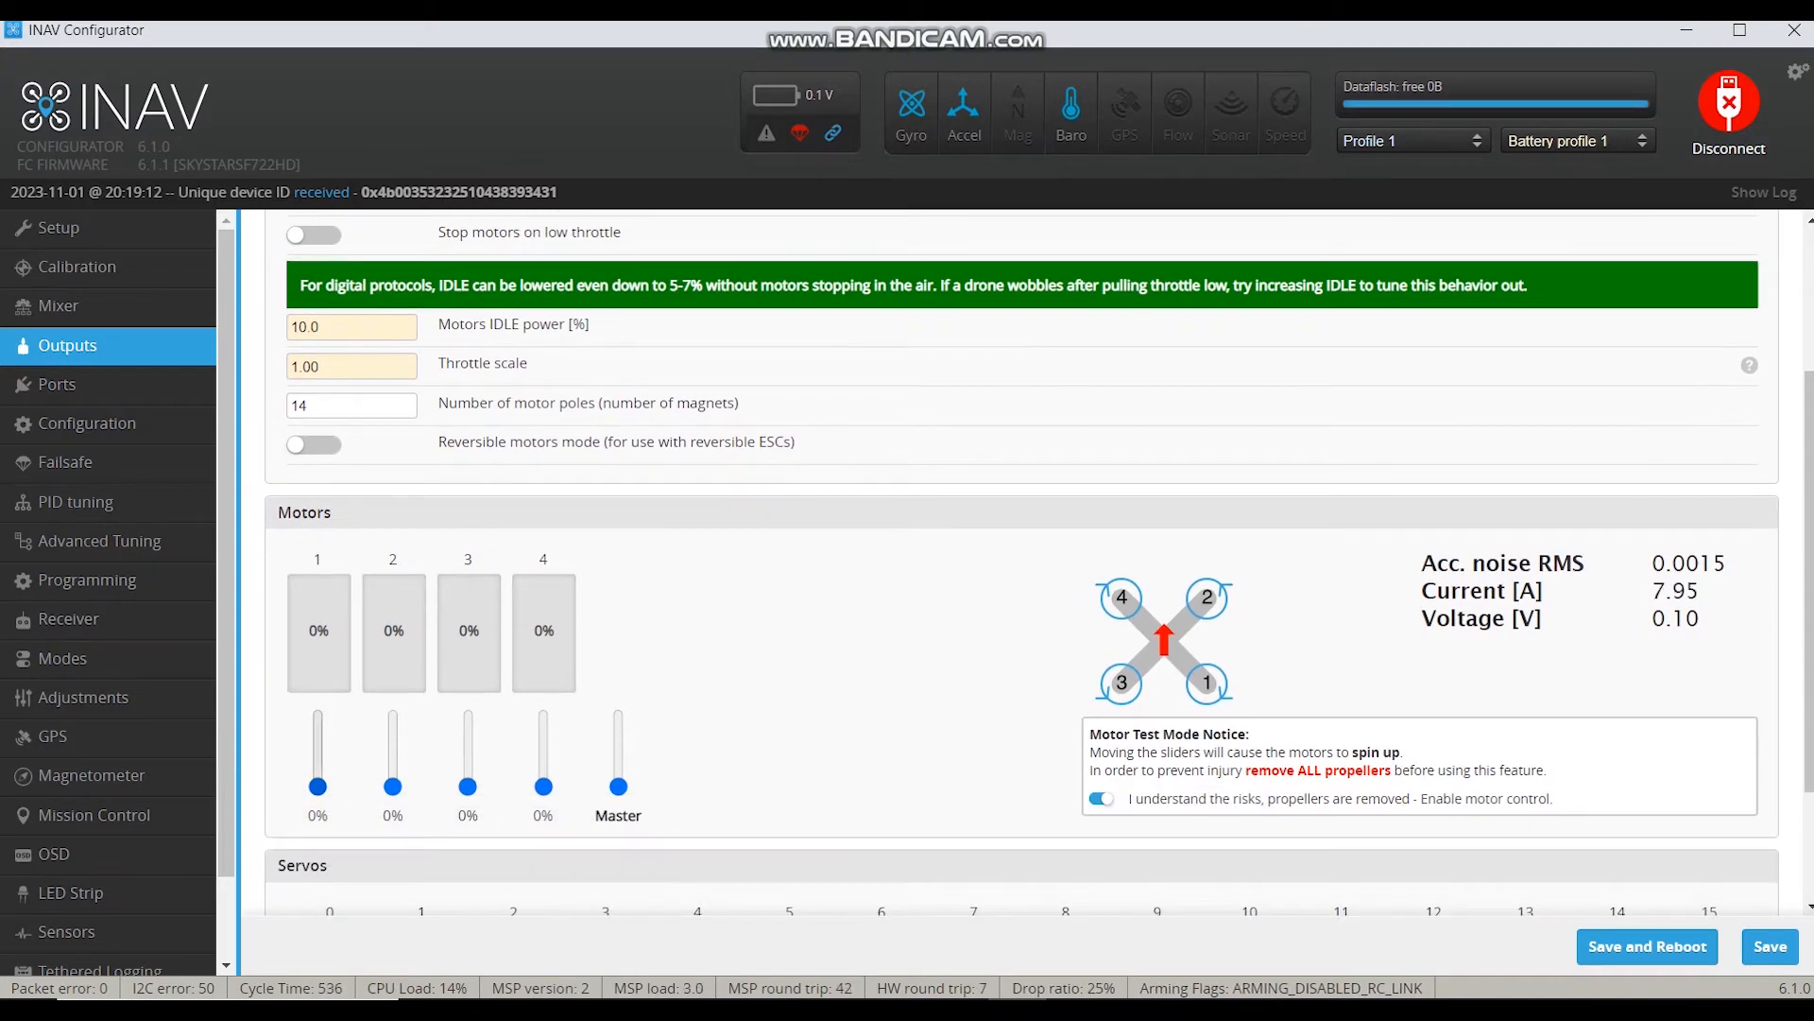
mouse_move(318, 786)
left_mouse_down()
mouse_move(317, 770)
mouse_move(318, 786)
left_mouse_up()
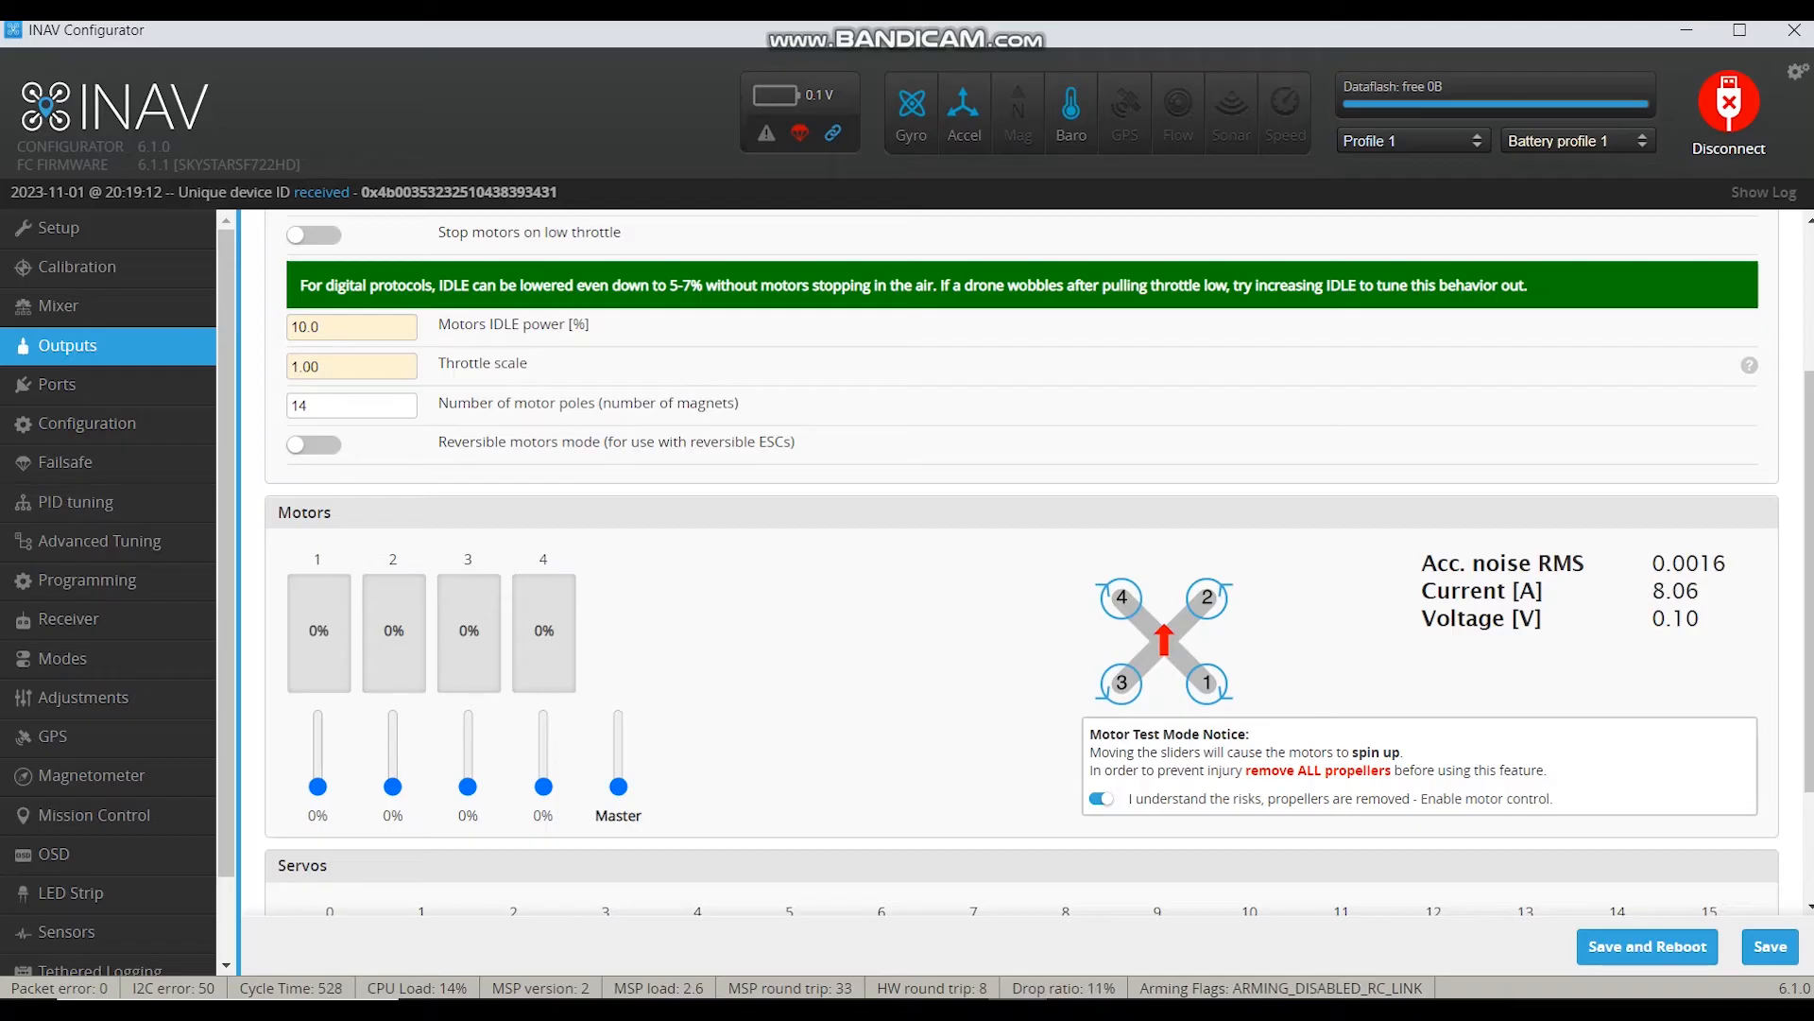
scroll(1020, 562, "down", 2)
scroll(1021, 562, "up", 4)
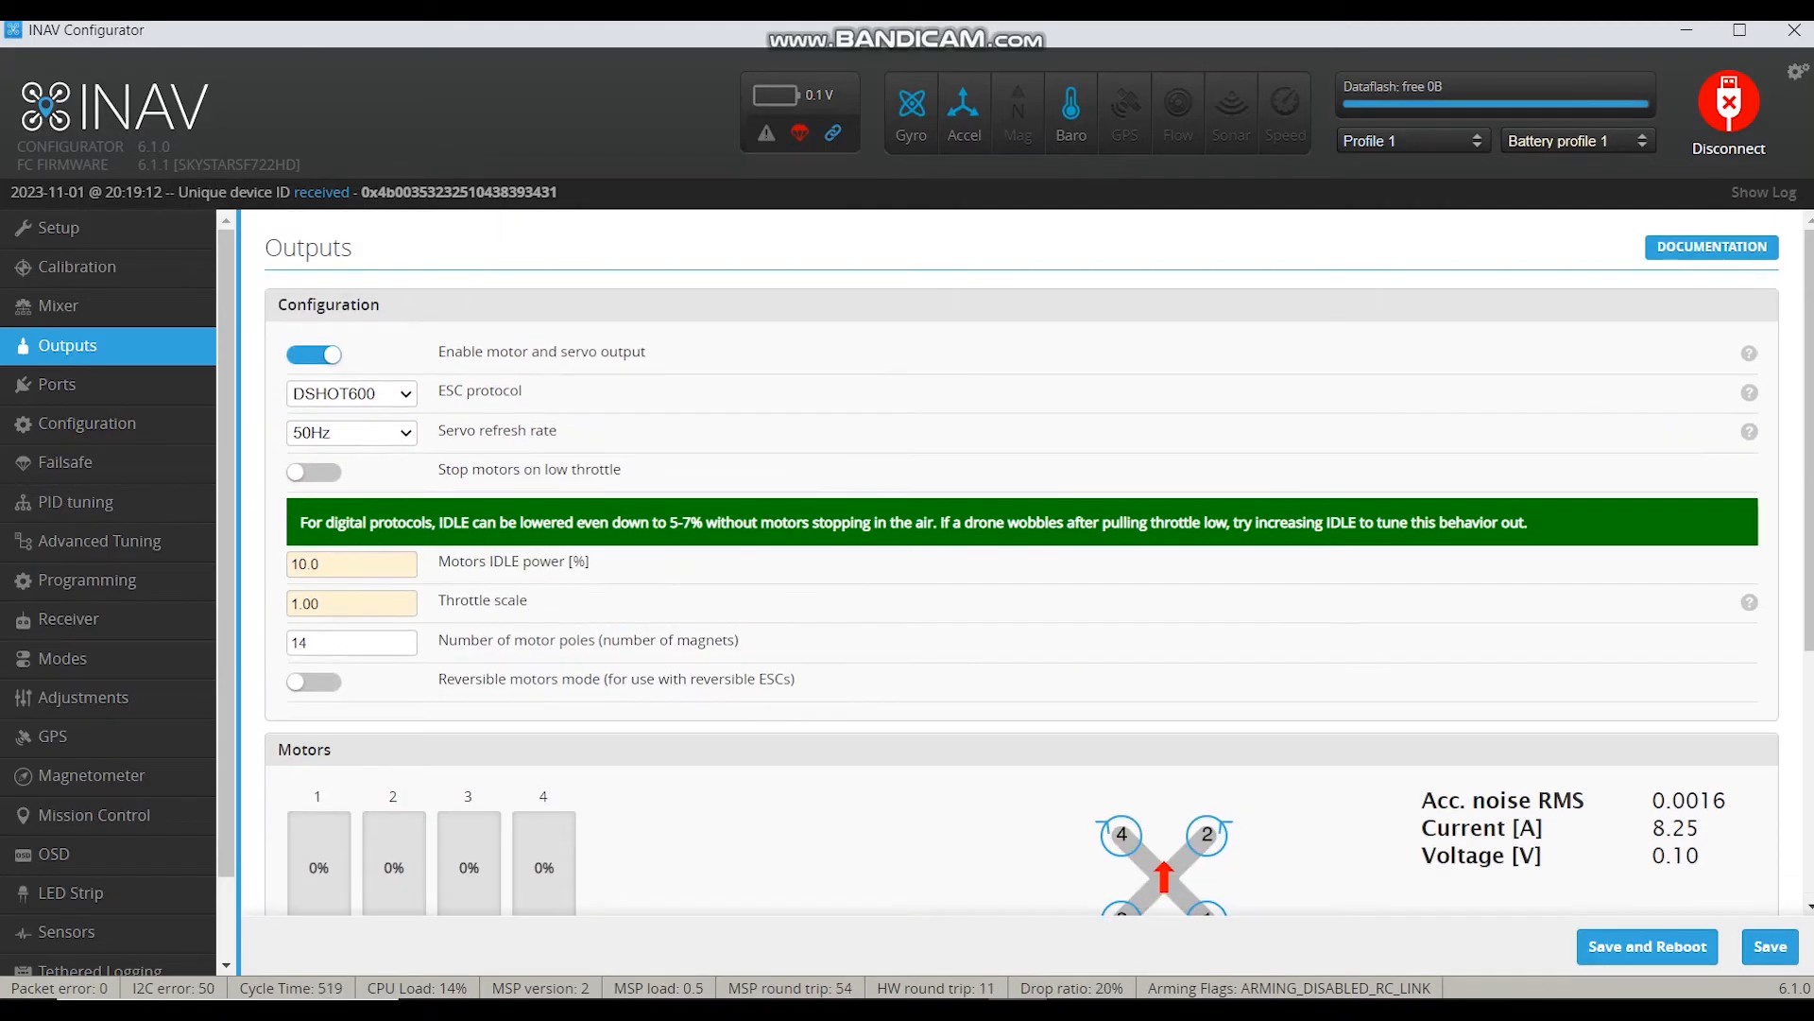
Step: Assign IRC Tramp as the UART6 peripheral in the serial port settings
left_click(57, 384)
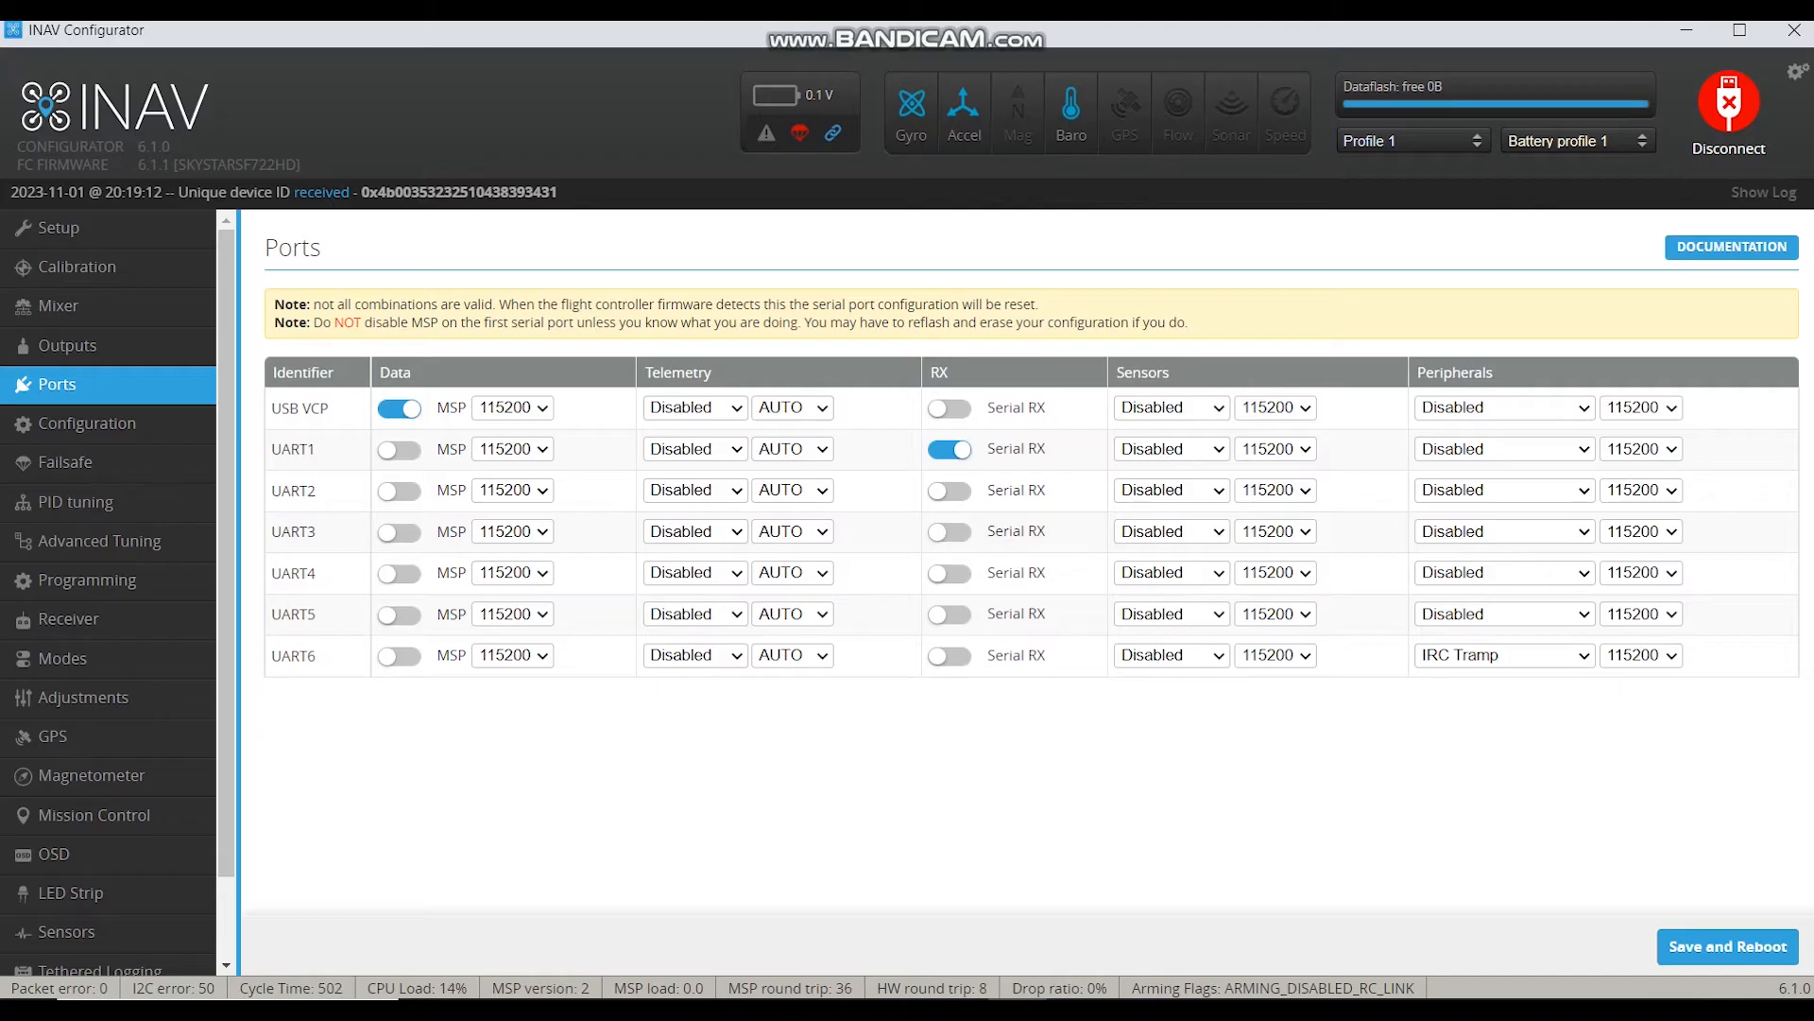
left_click(1504, 656)
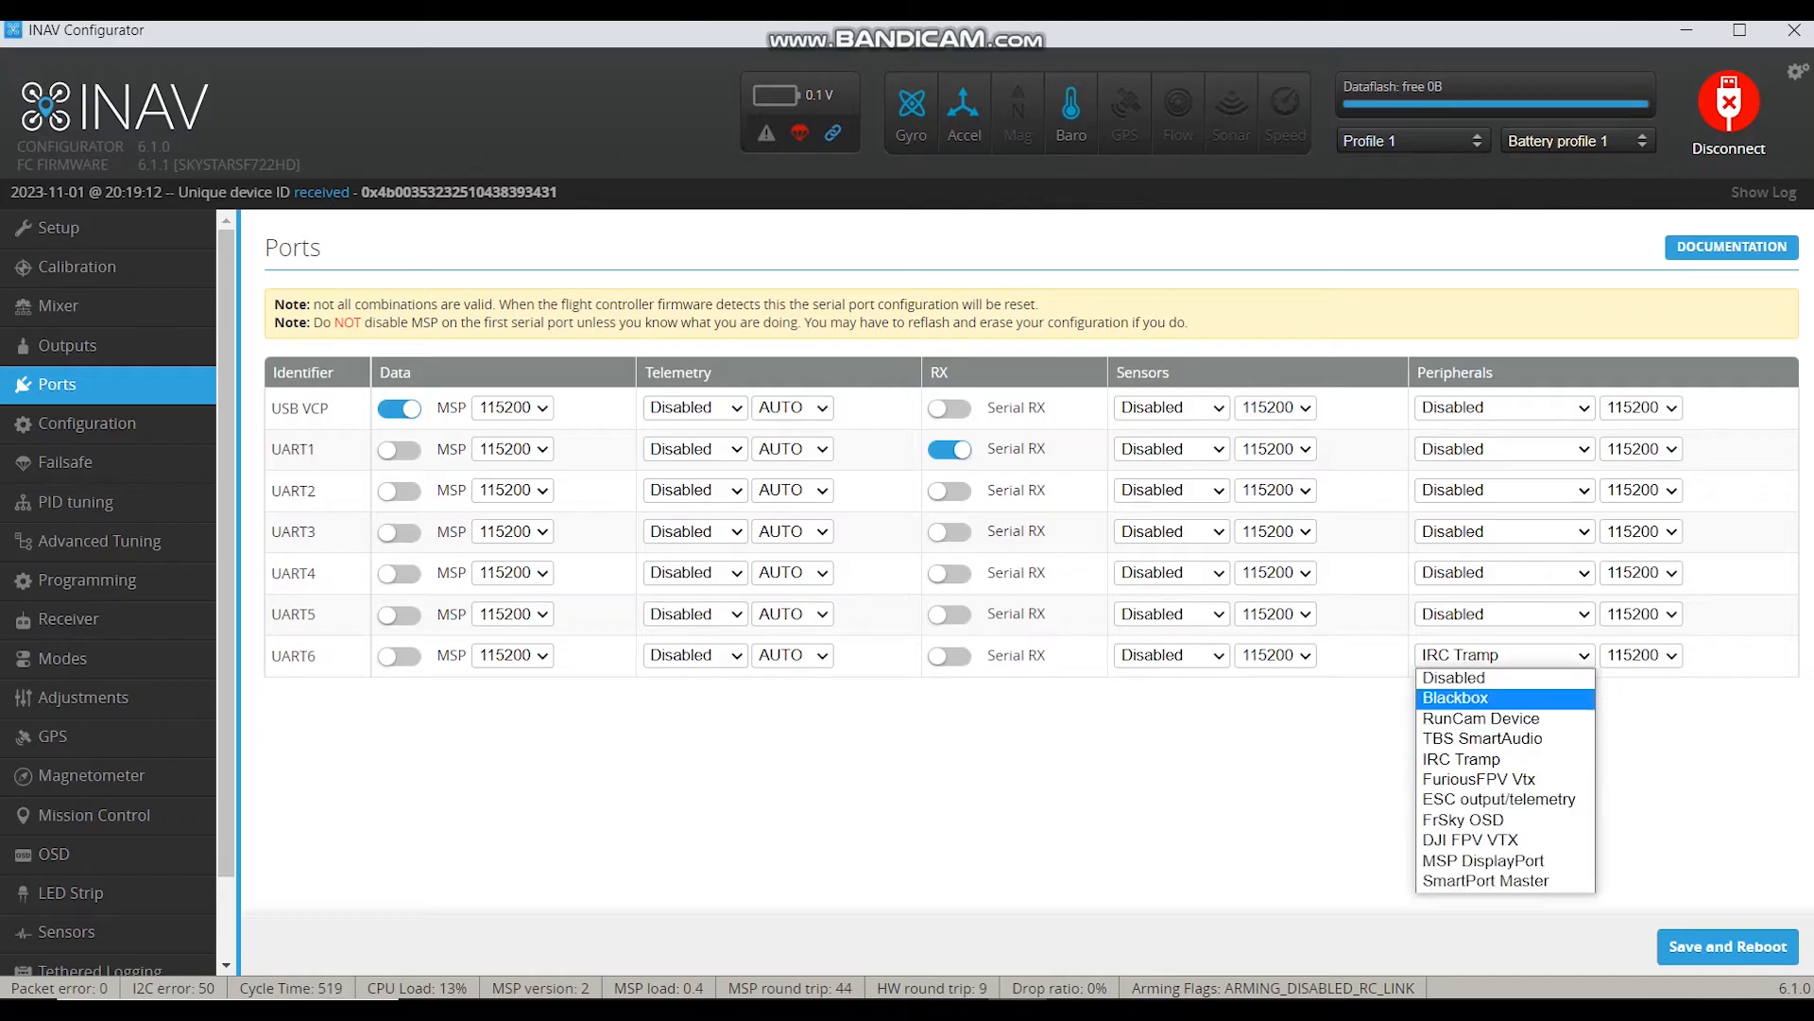
left_click(1493, 677)
left_click(1504, 656)
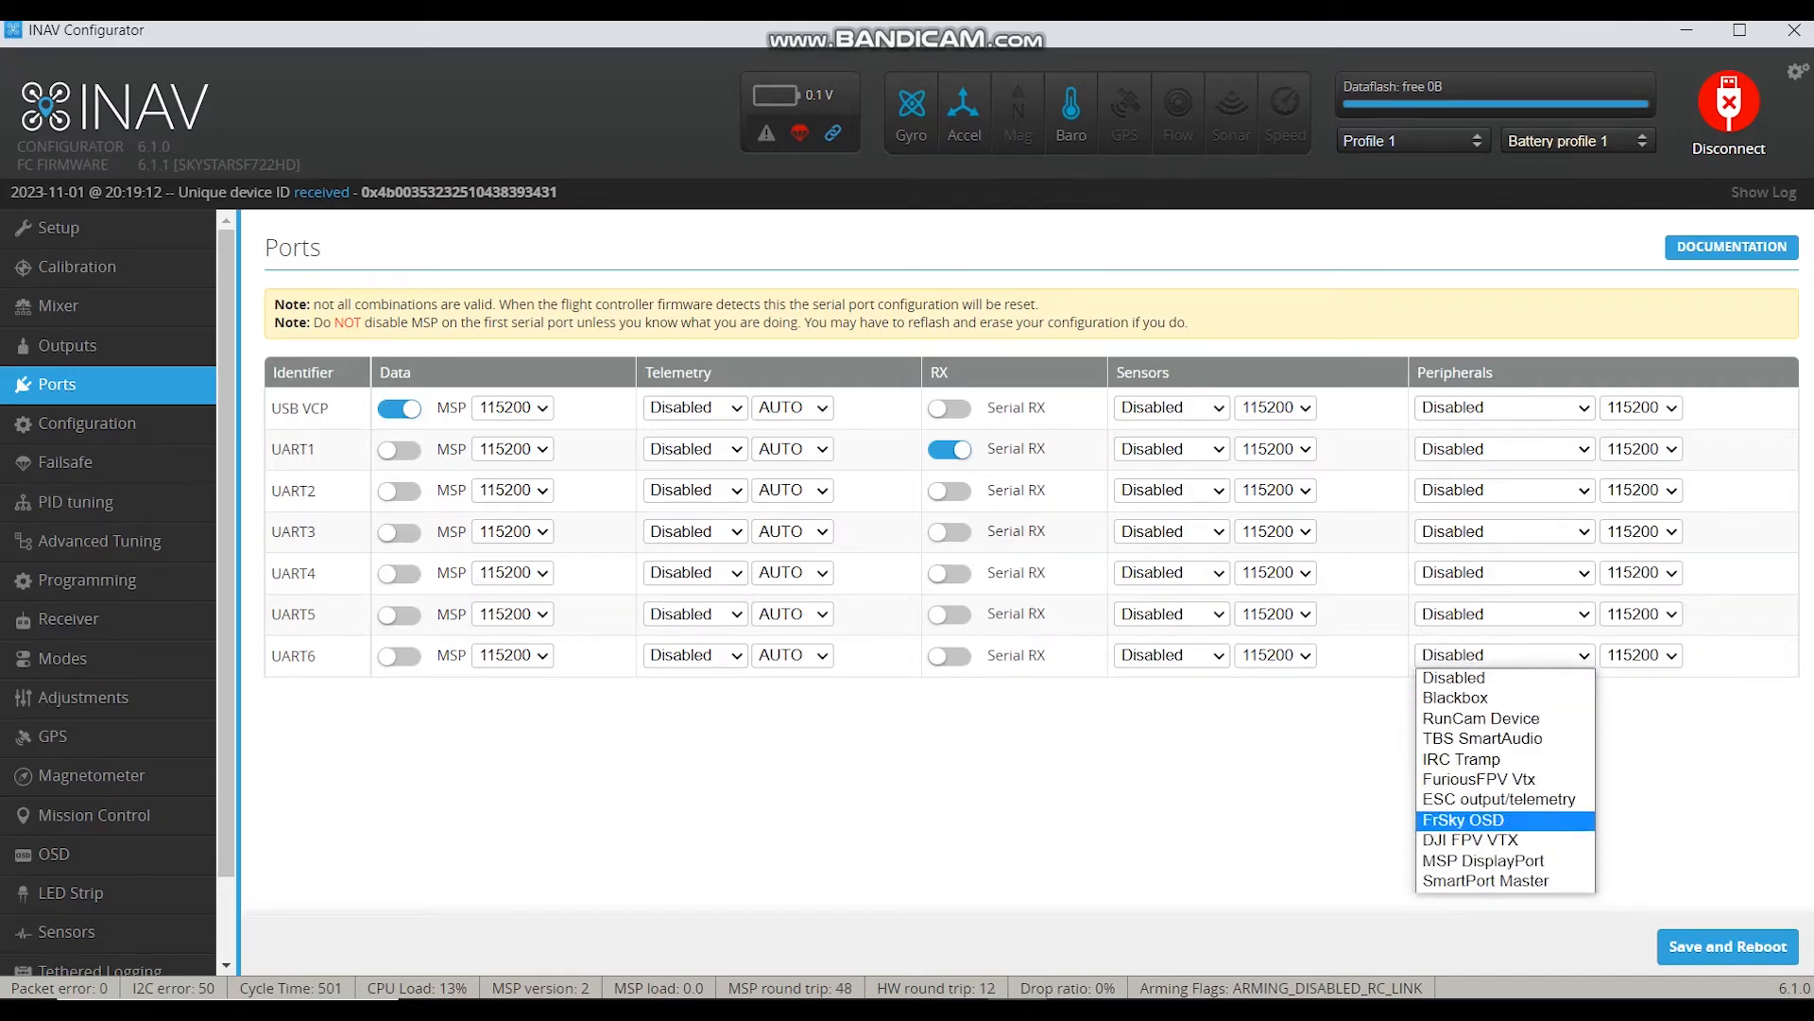
left_click(1503, 759)
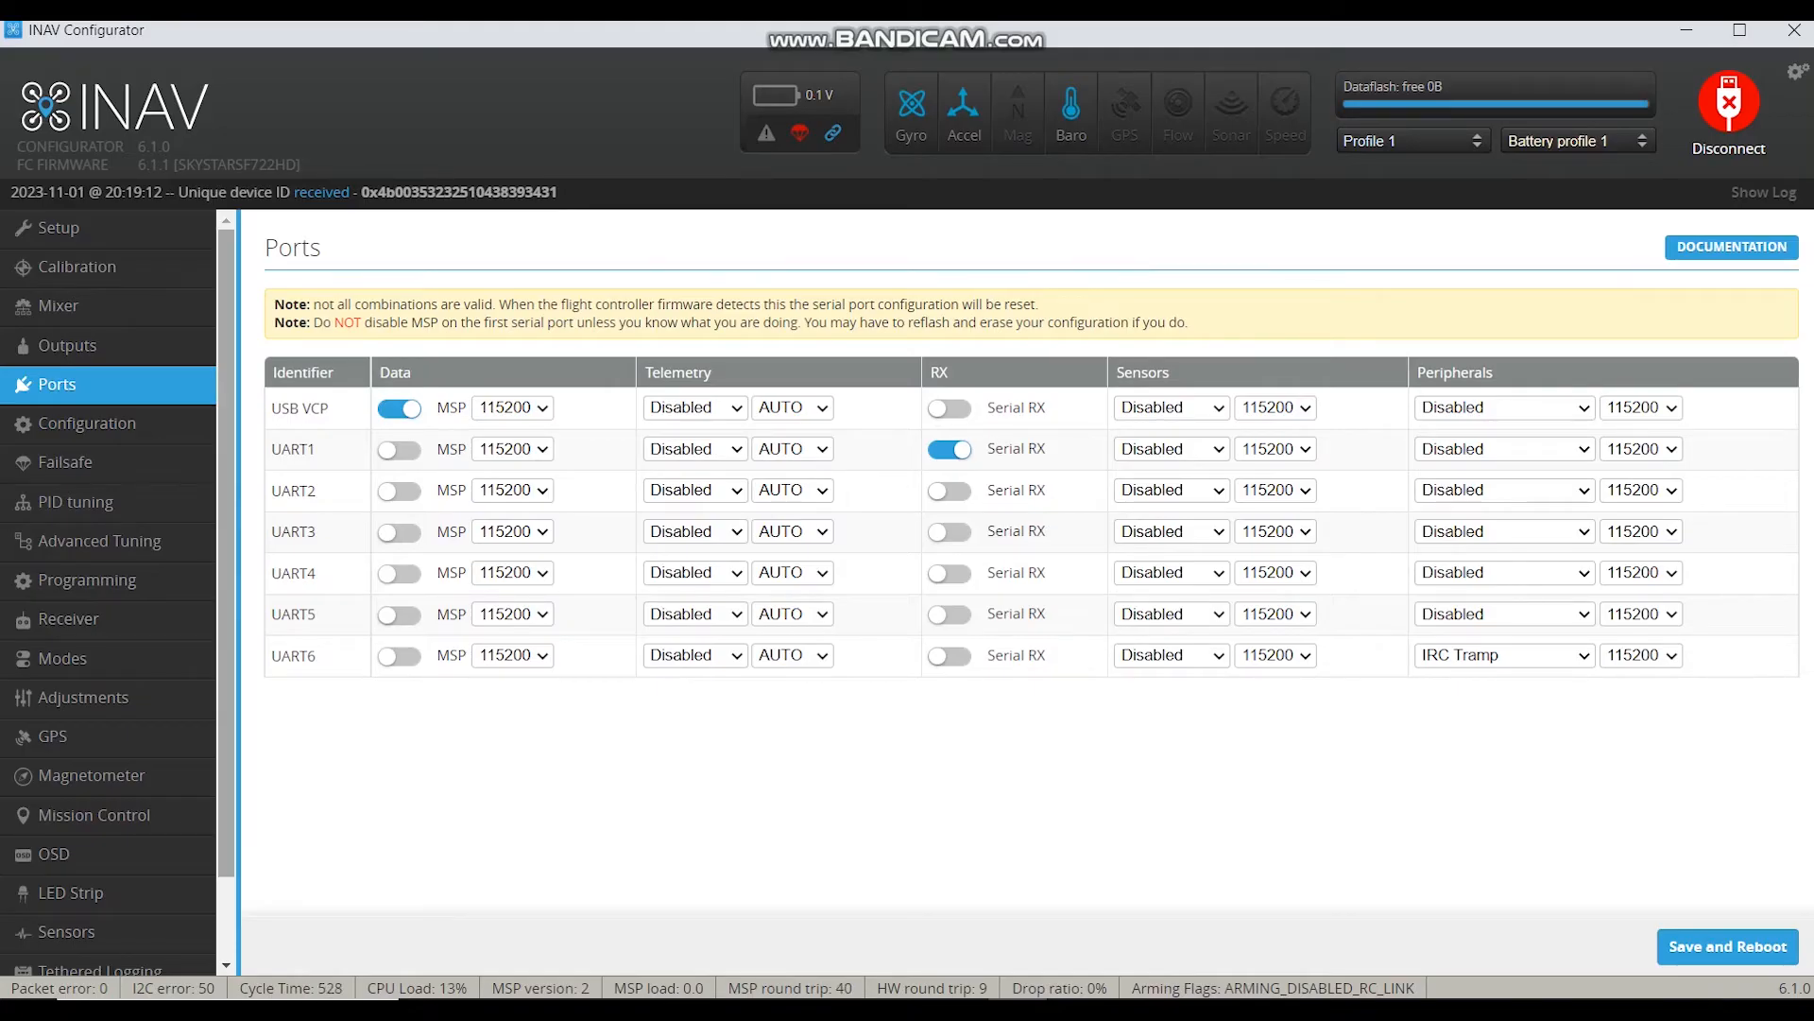
Step: Open the command line interface and return to the serial port settings
scroll(108, 798, "down", 1)
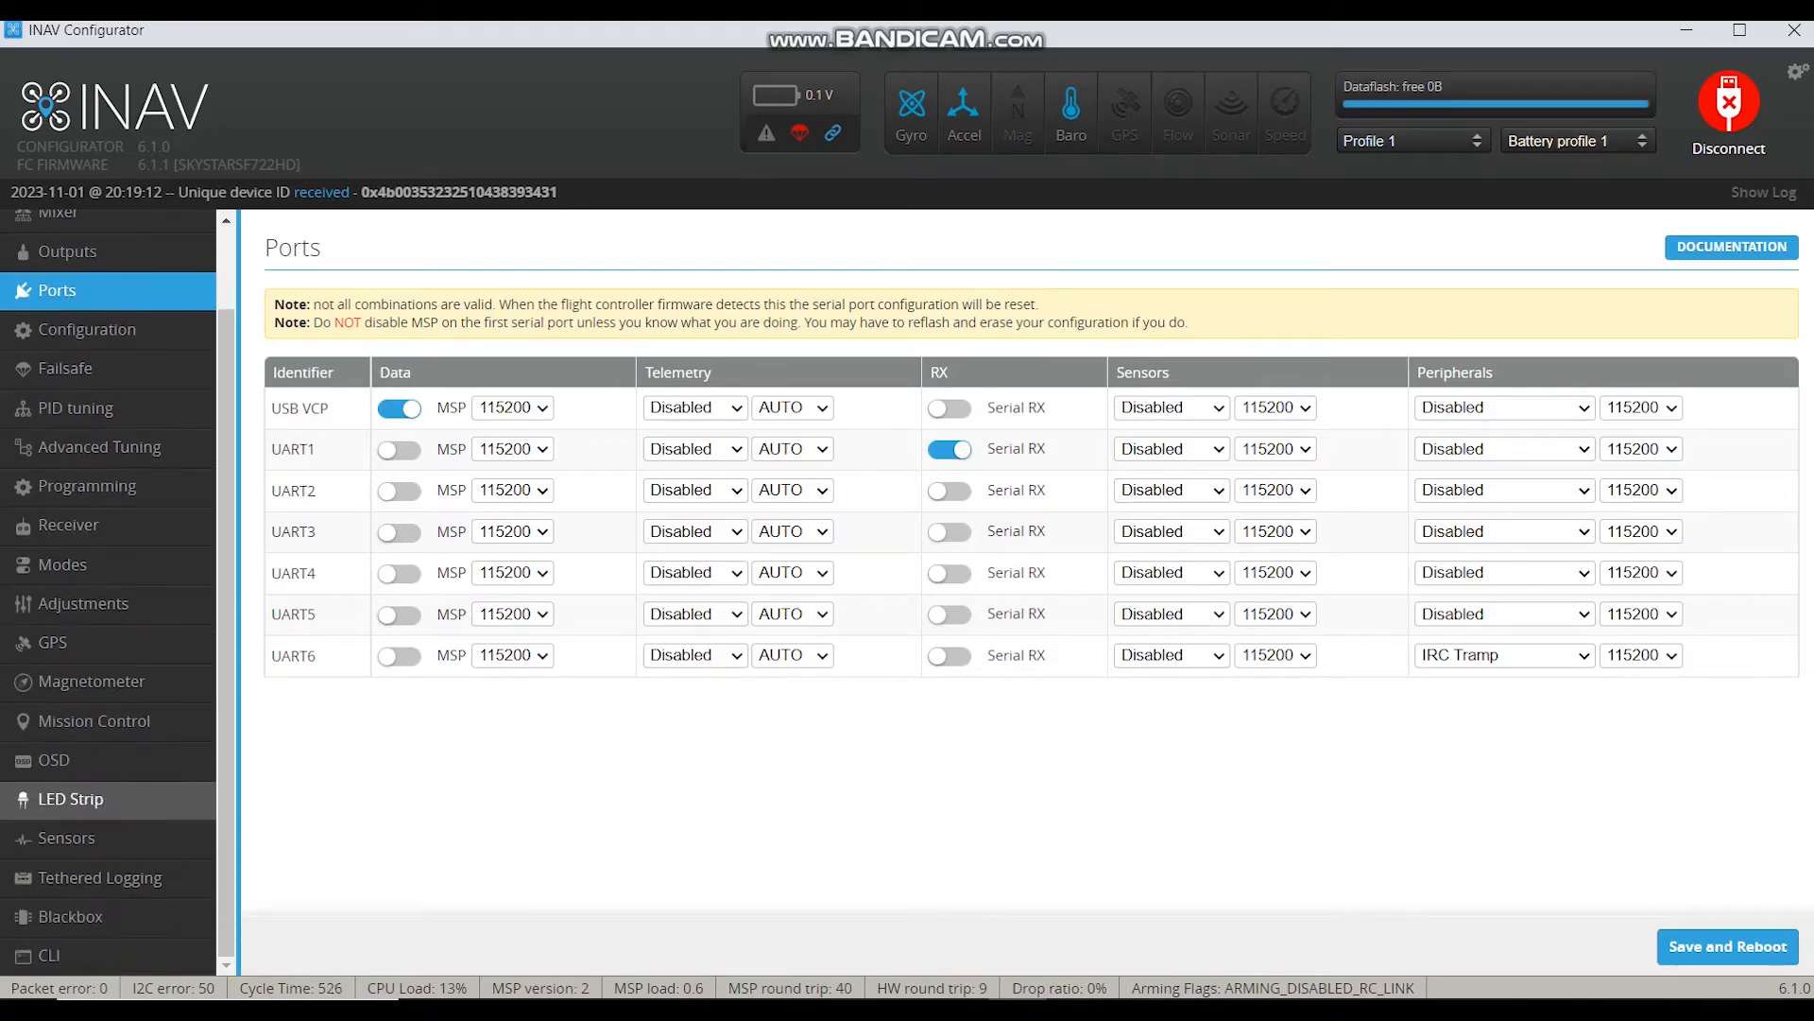
left_click(56, 955)
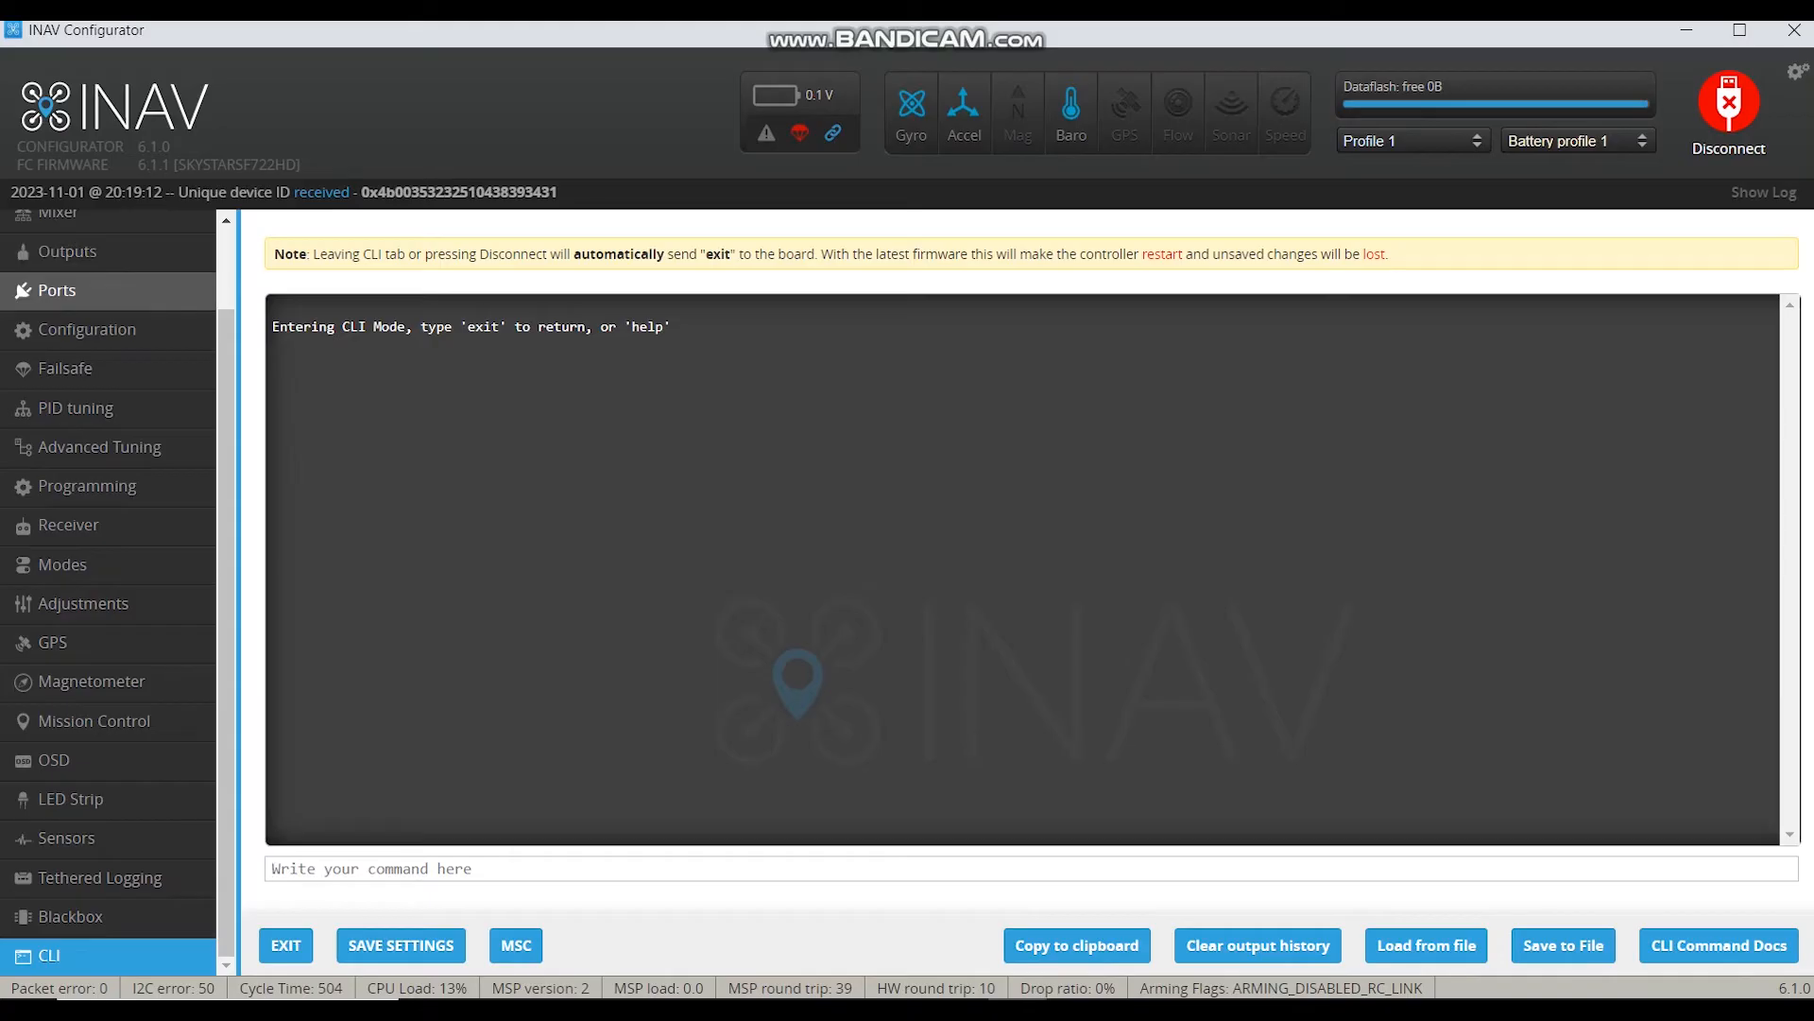
left_click(57, 290)
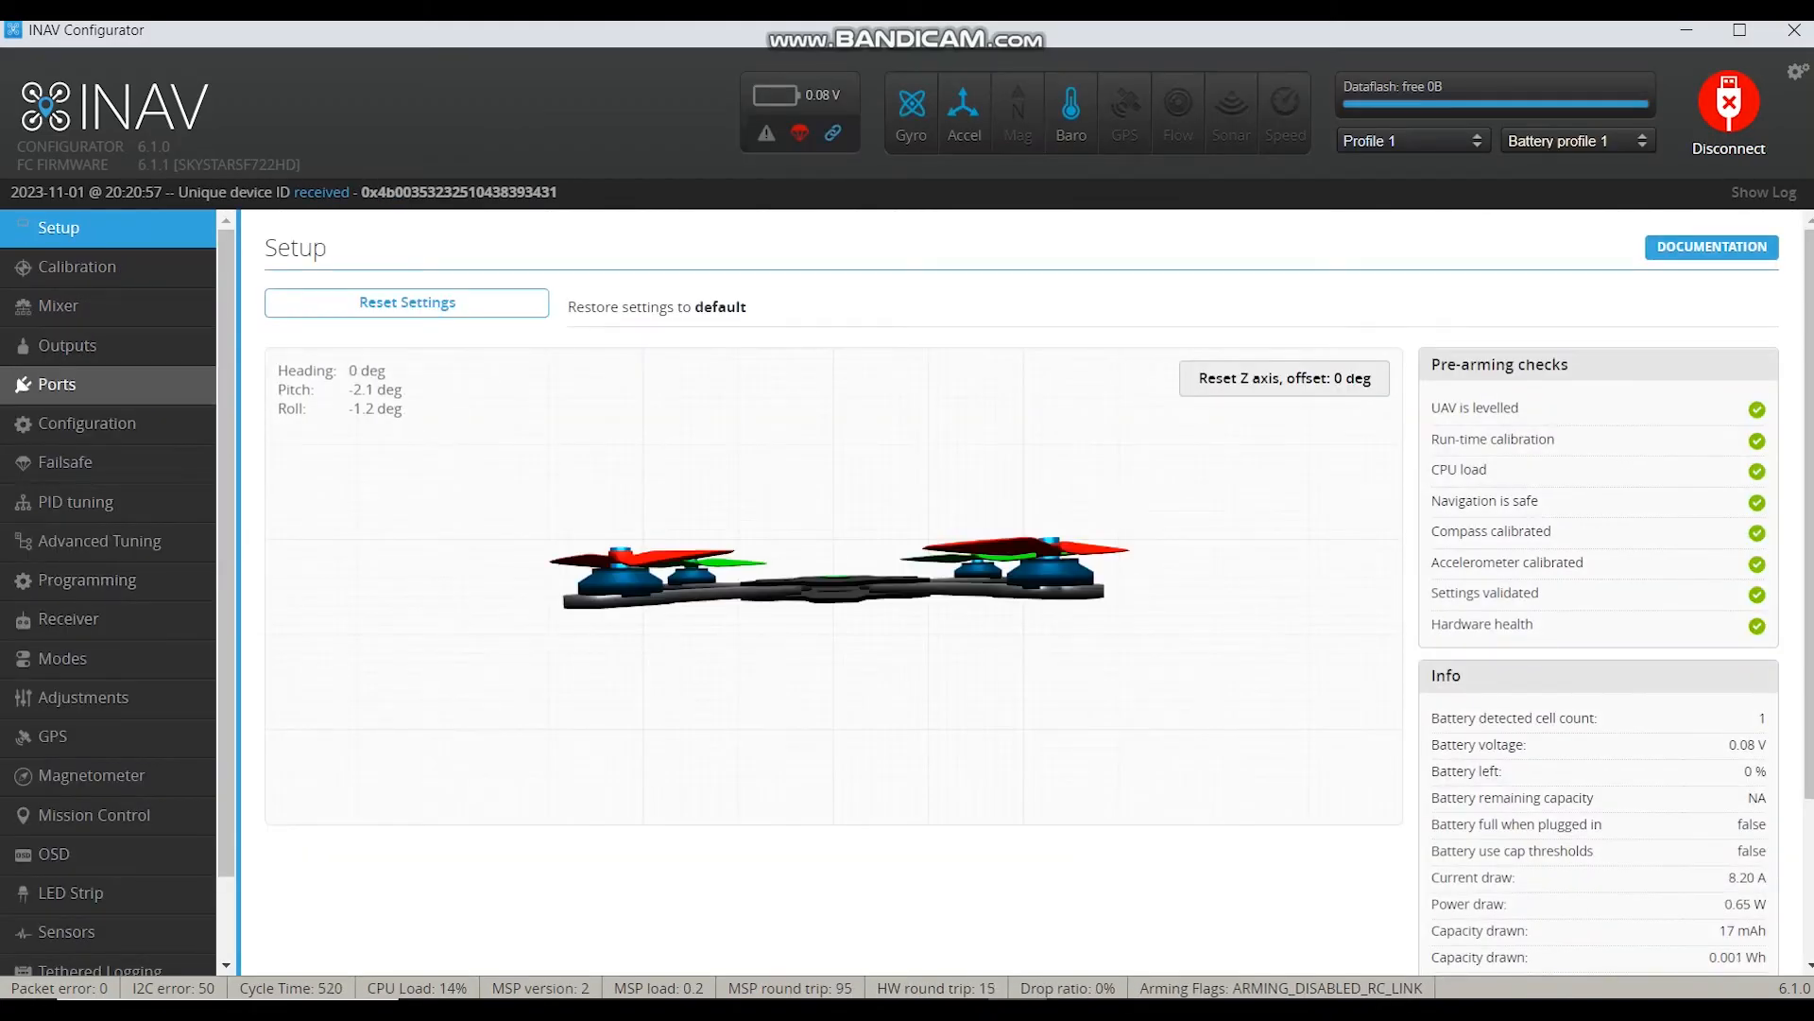
left_click(57, 384)
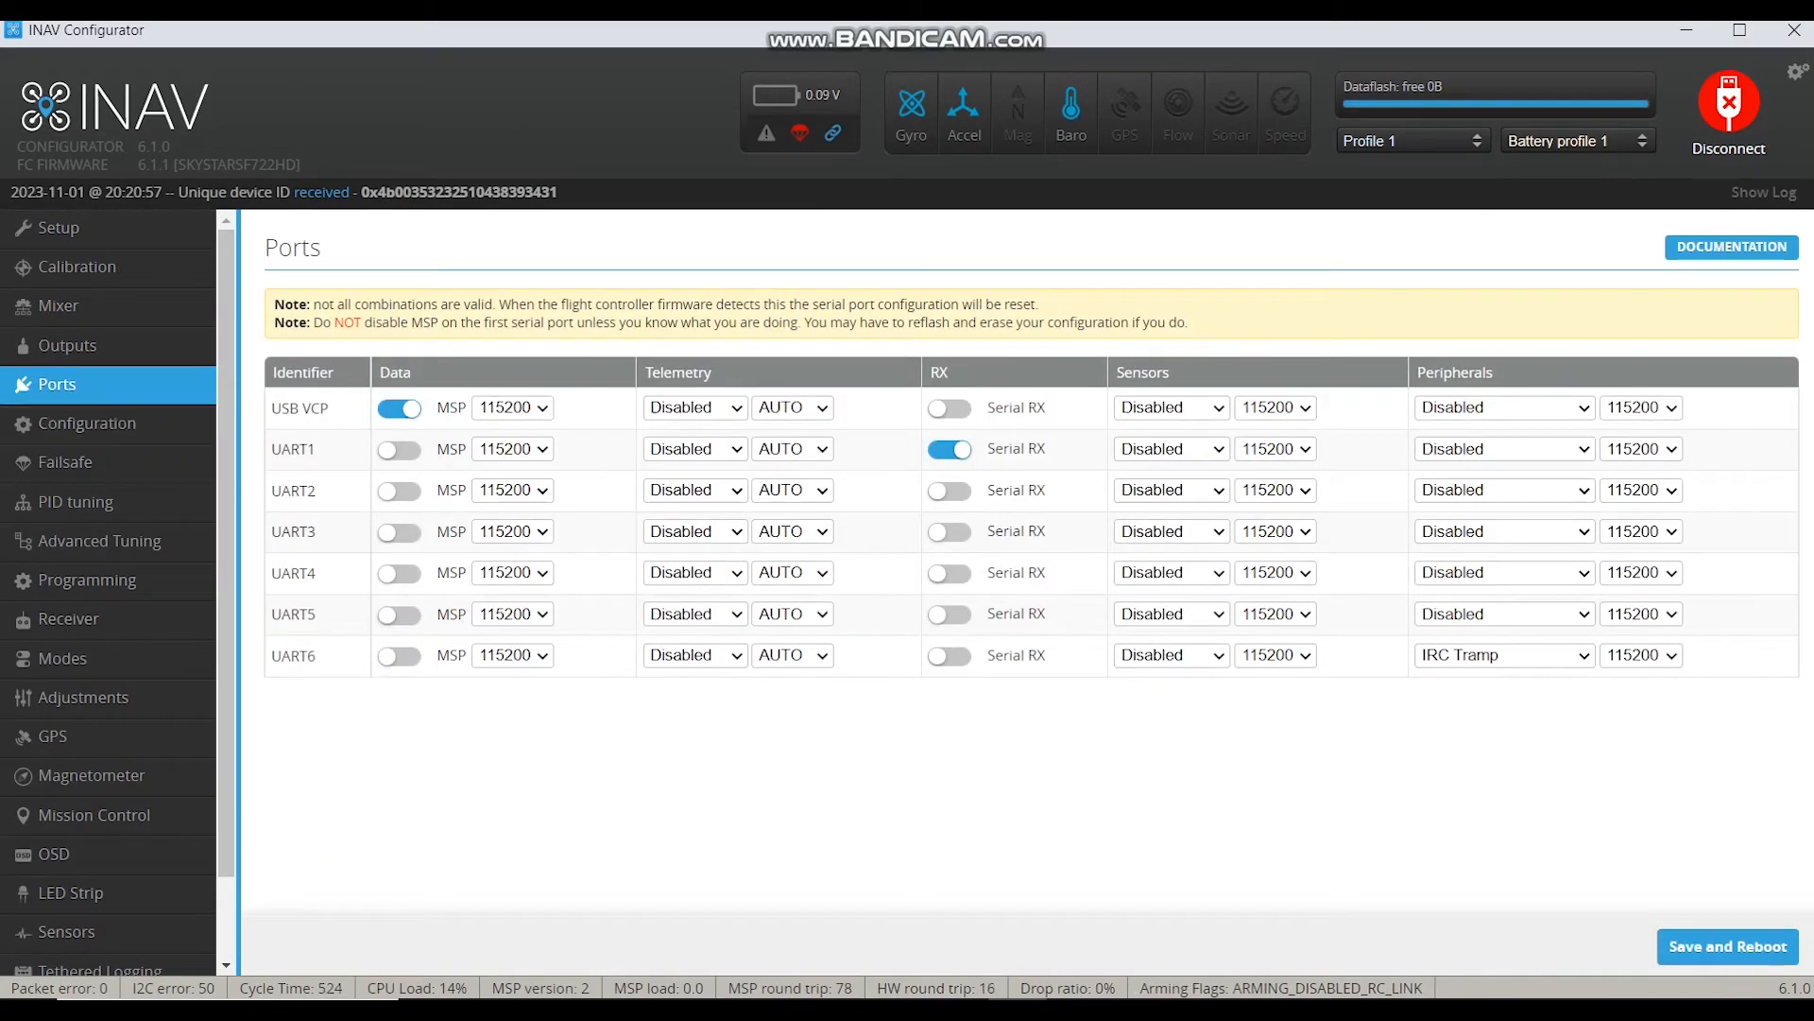
Step: Try assigning GPS as the UART5 sensor and set it back to Disabled
left_click(1172, 655)
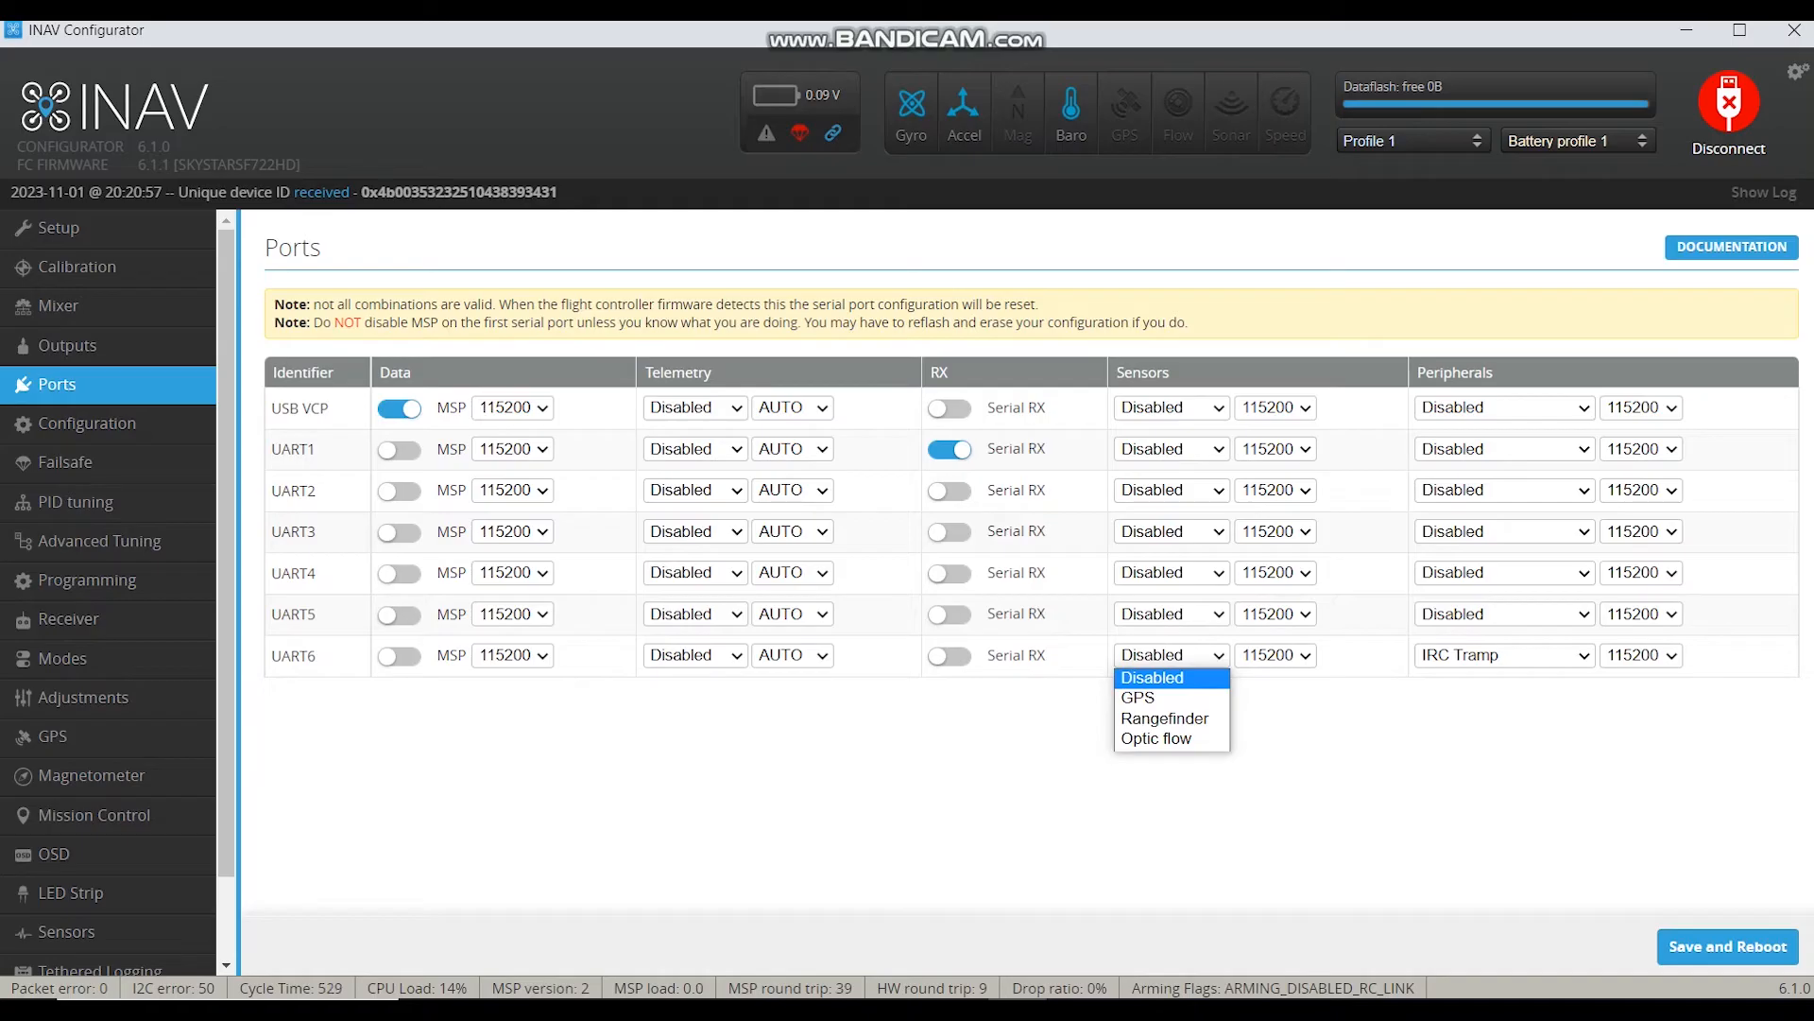
left_click(1172, 614)
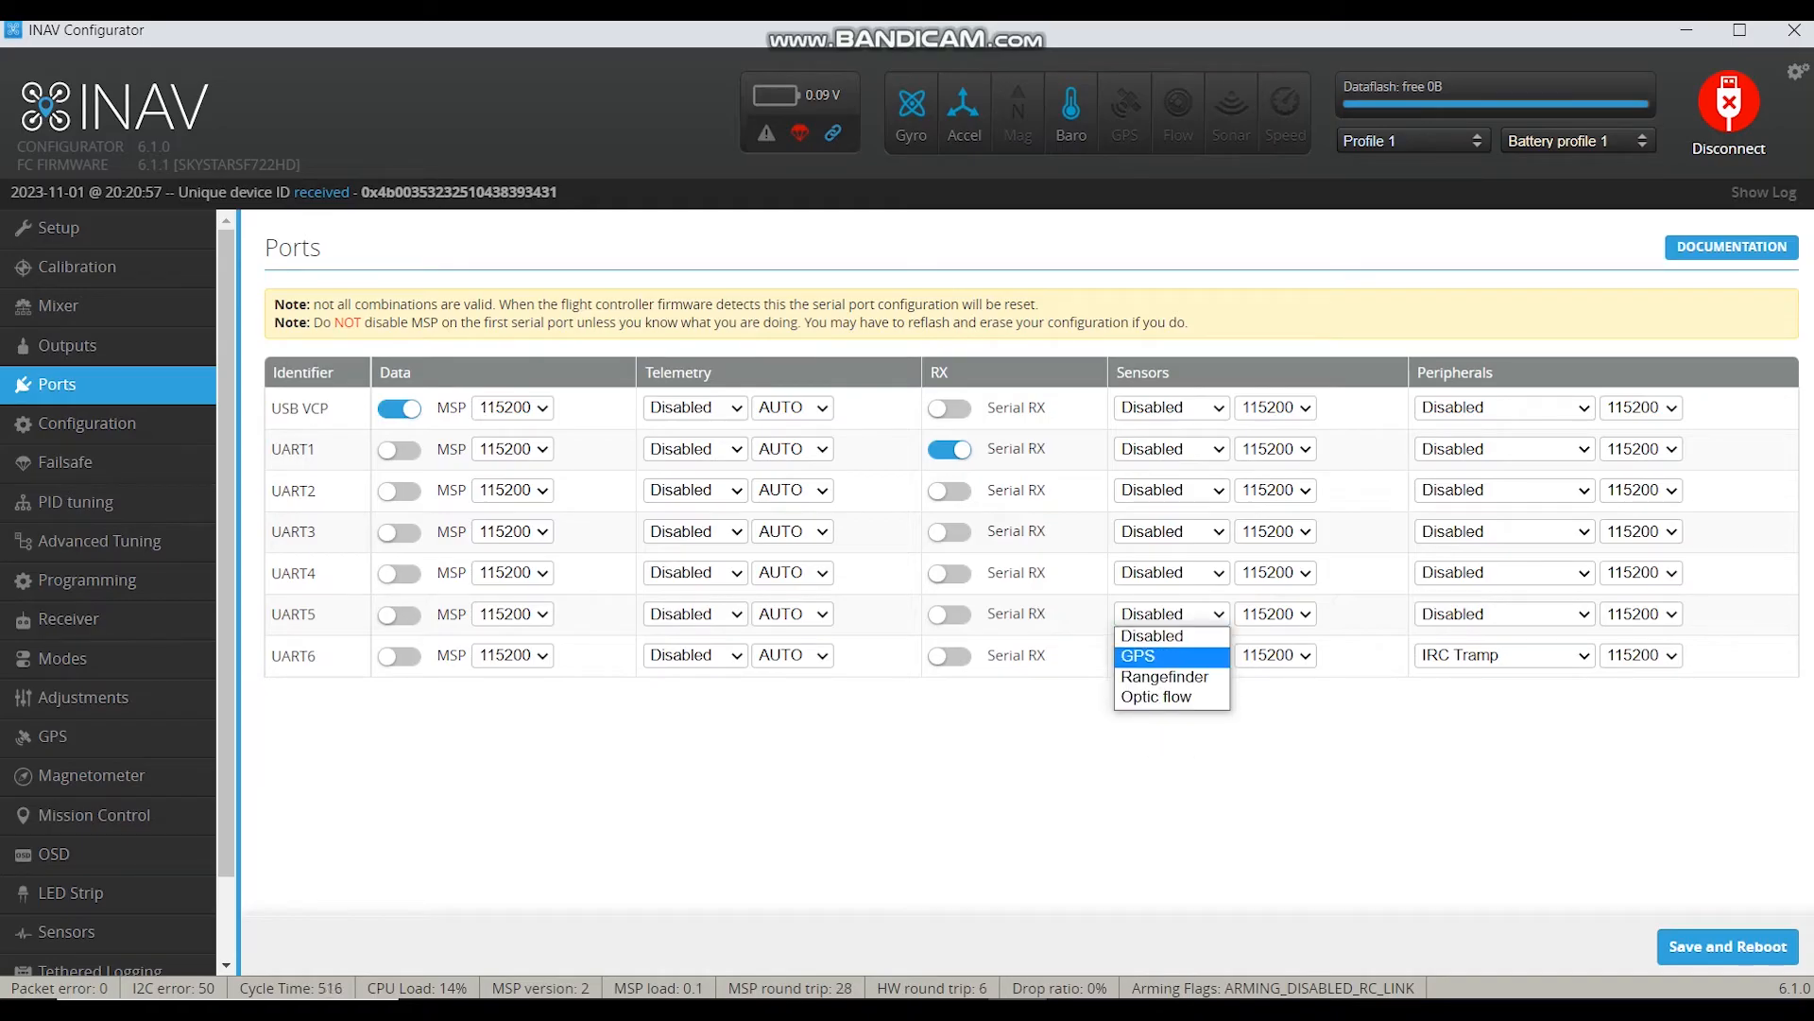
left_click(1153, 656)
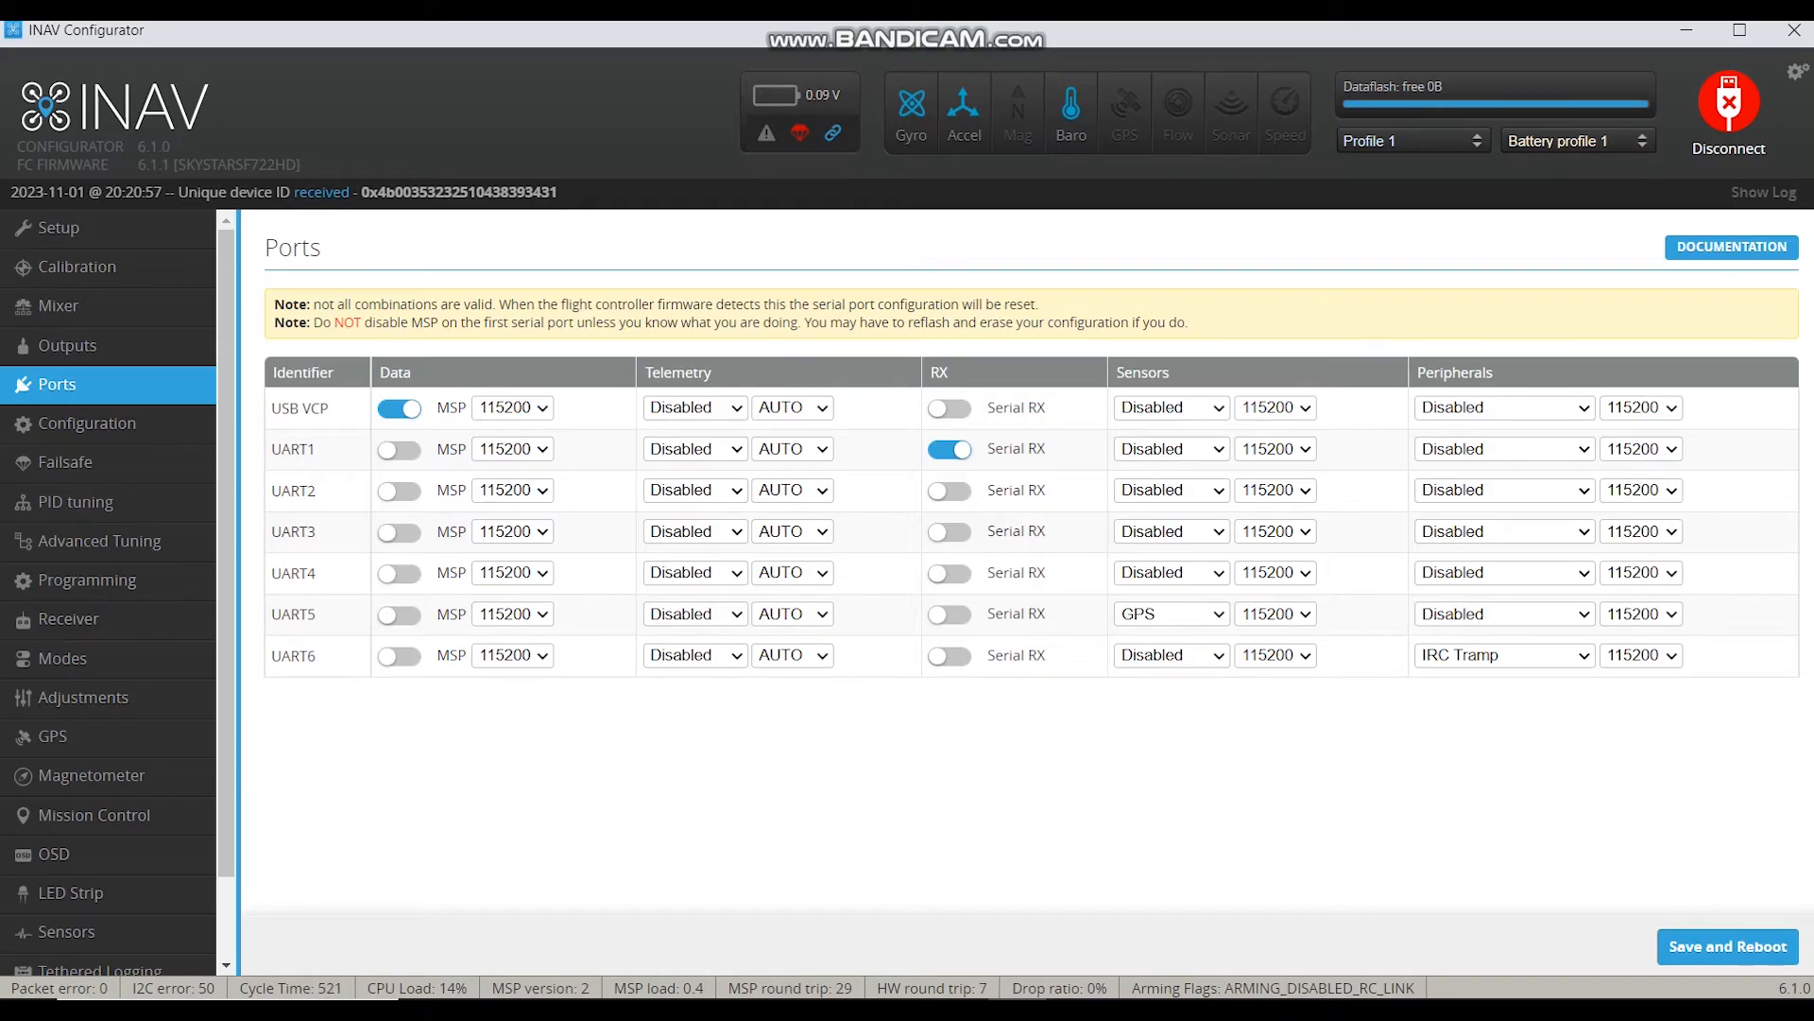
left_click(1171, 614)
left_click(1152, 636)
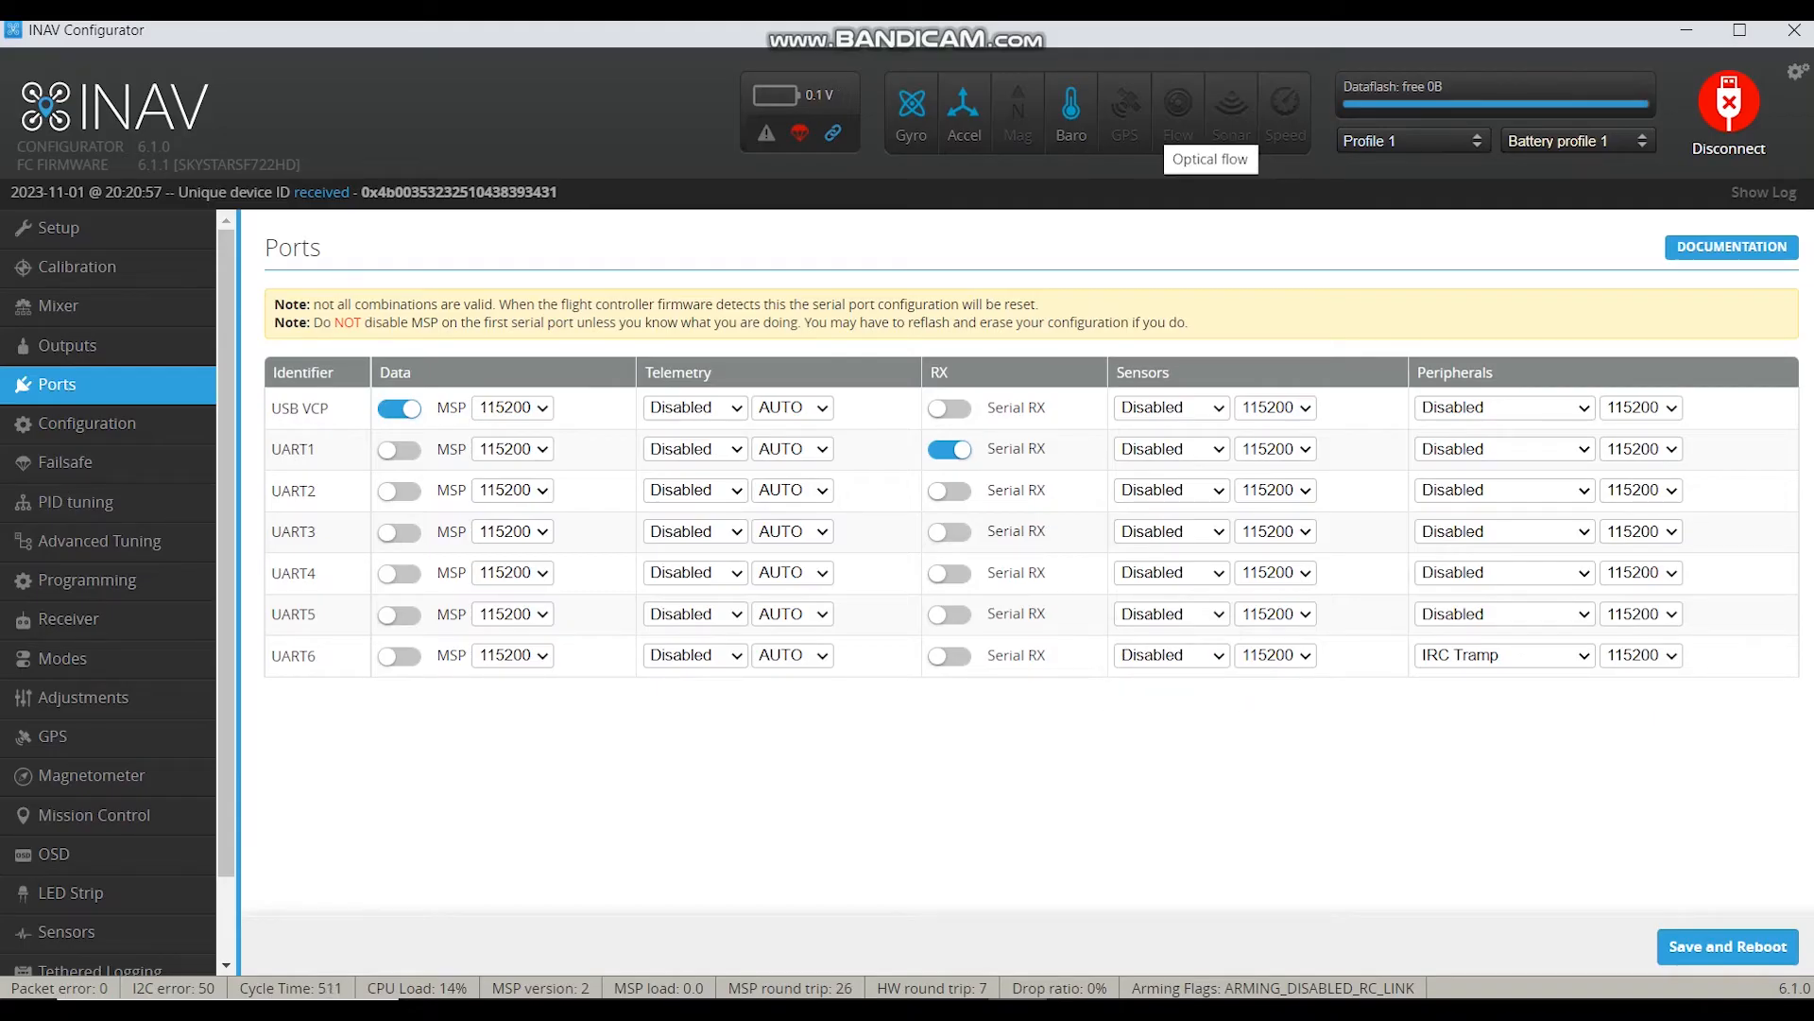
Step: Select BMI270 as the accelerometer in the flight controller's configuration settings
left_click(86, 422)
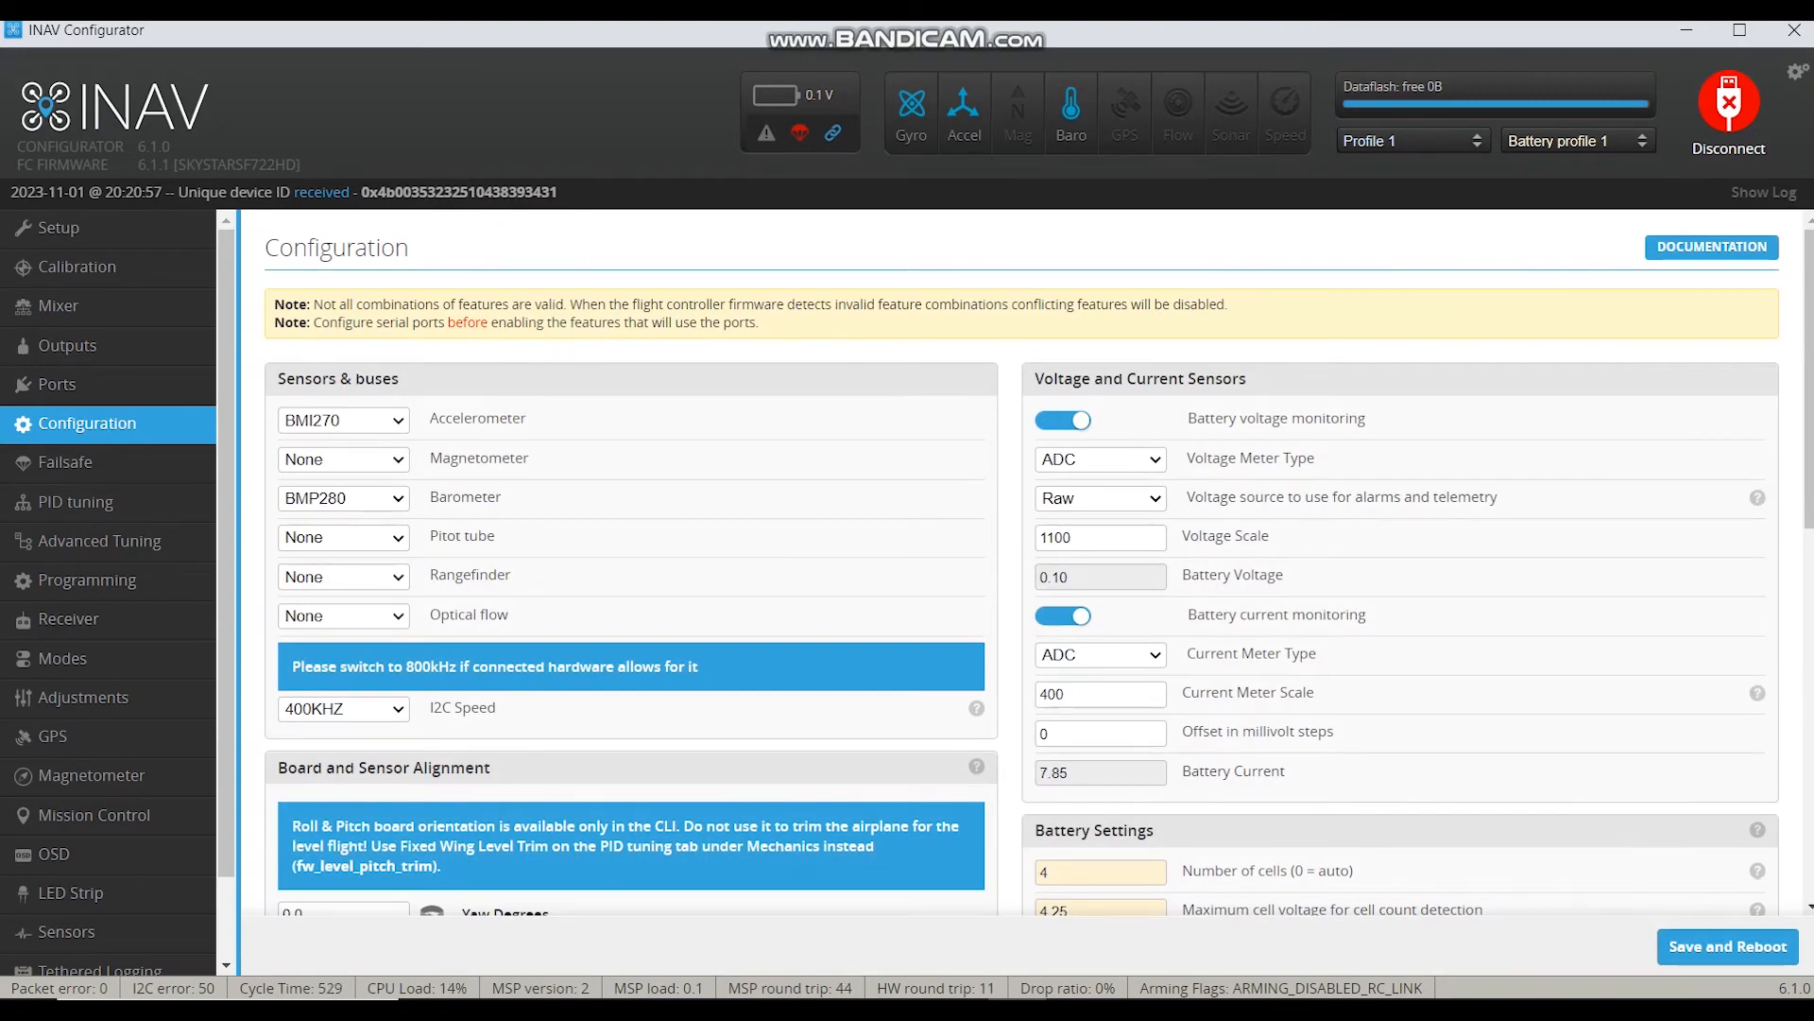
left_click(344, 420)
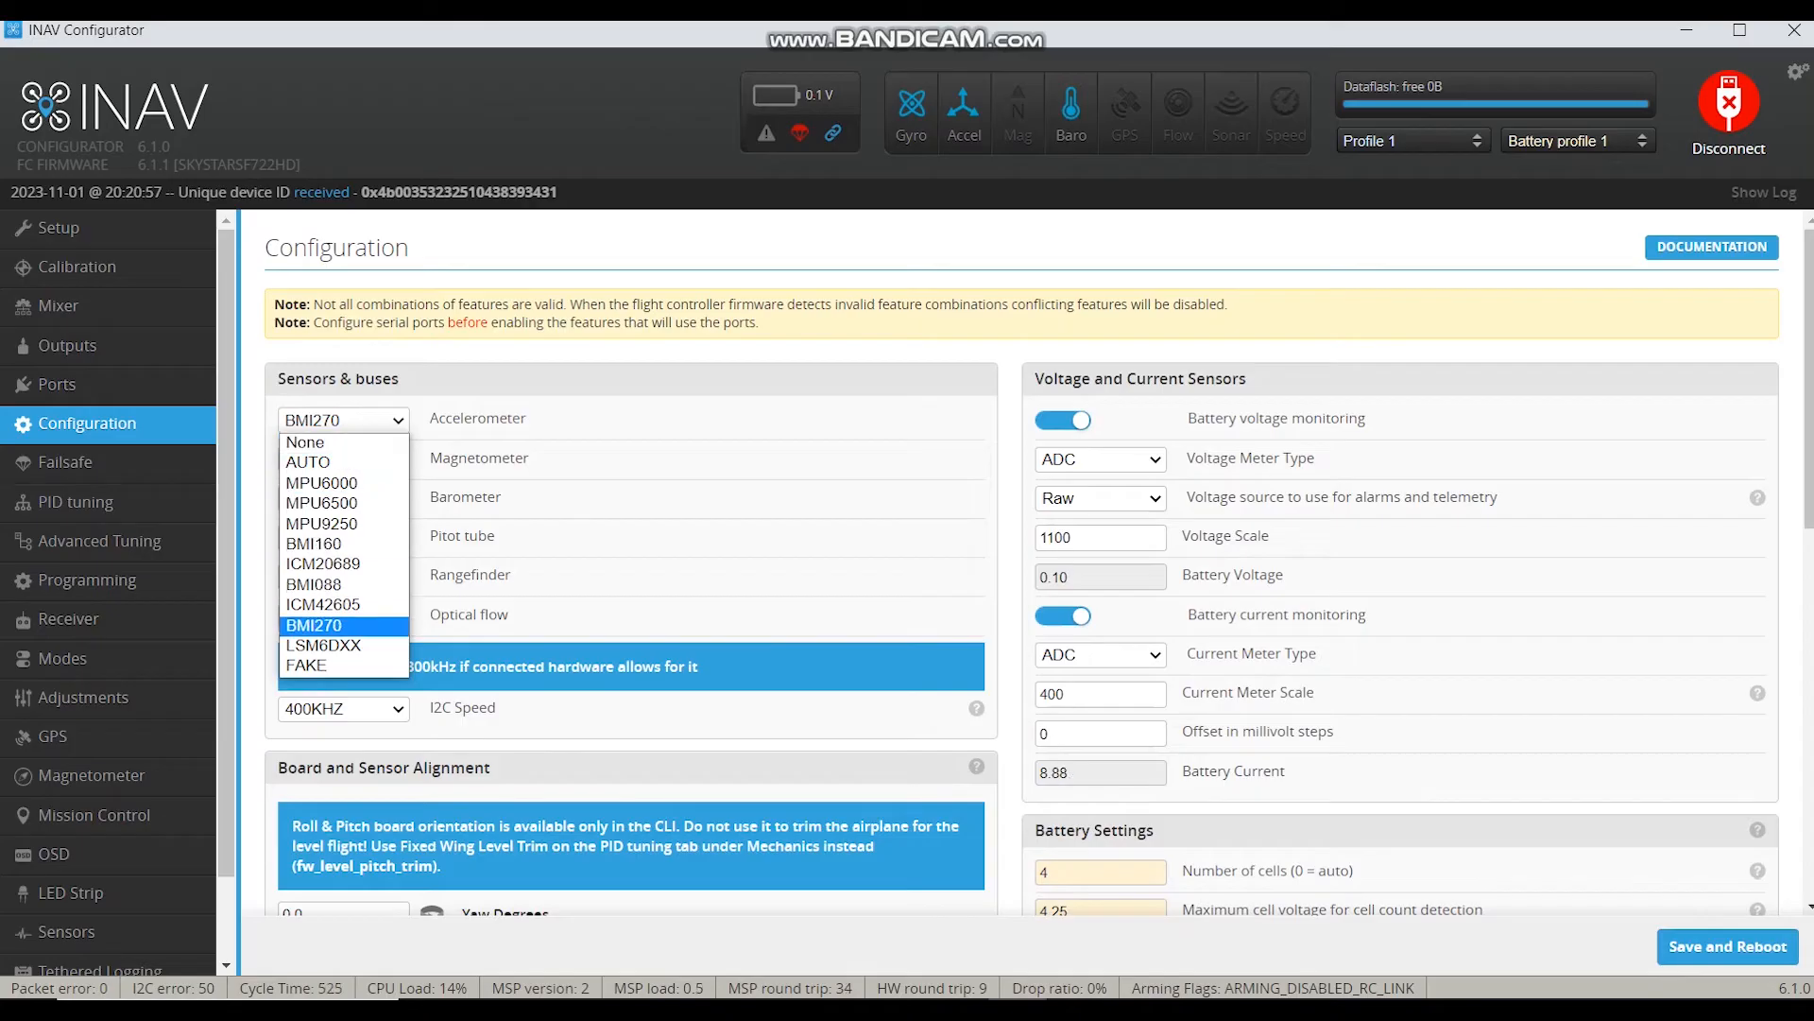
left_click(314, 625)
Step: Review the board alignment, other features, battery and VTX settings of the configuration
scroll(631, 567, "down", 3)
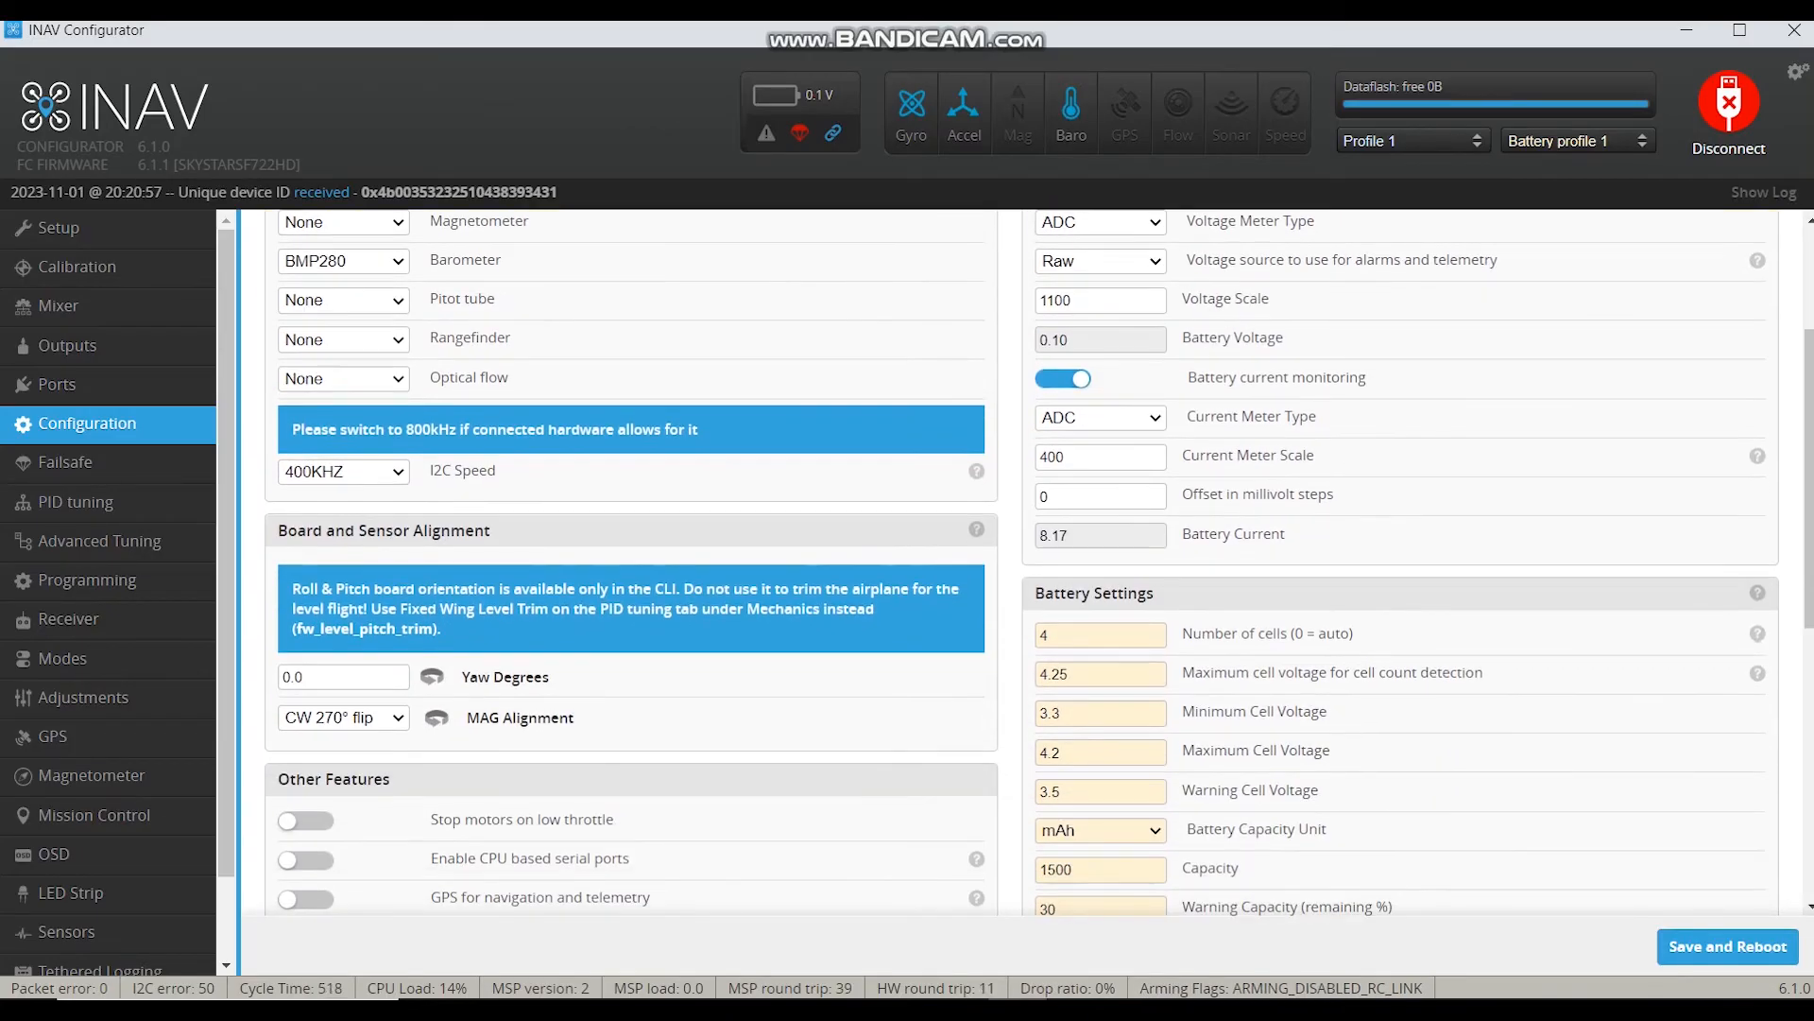
scroll(1040, 561, "down", 5)
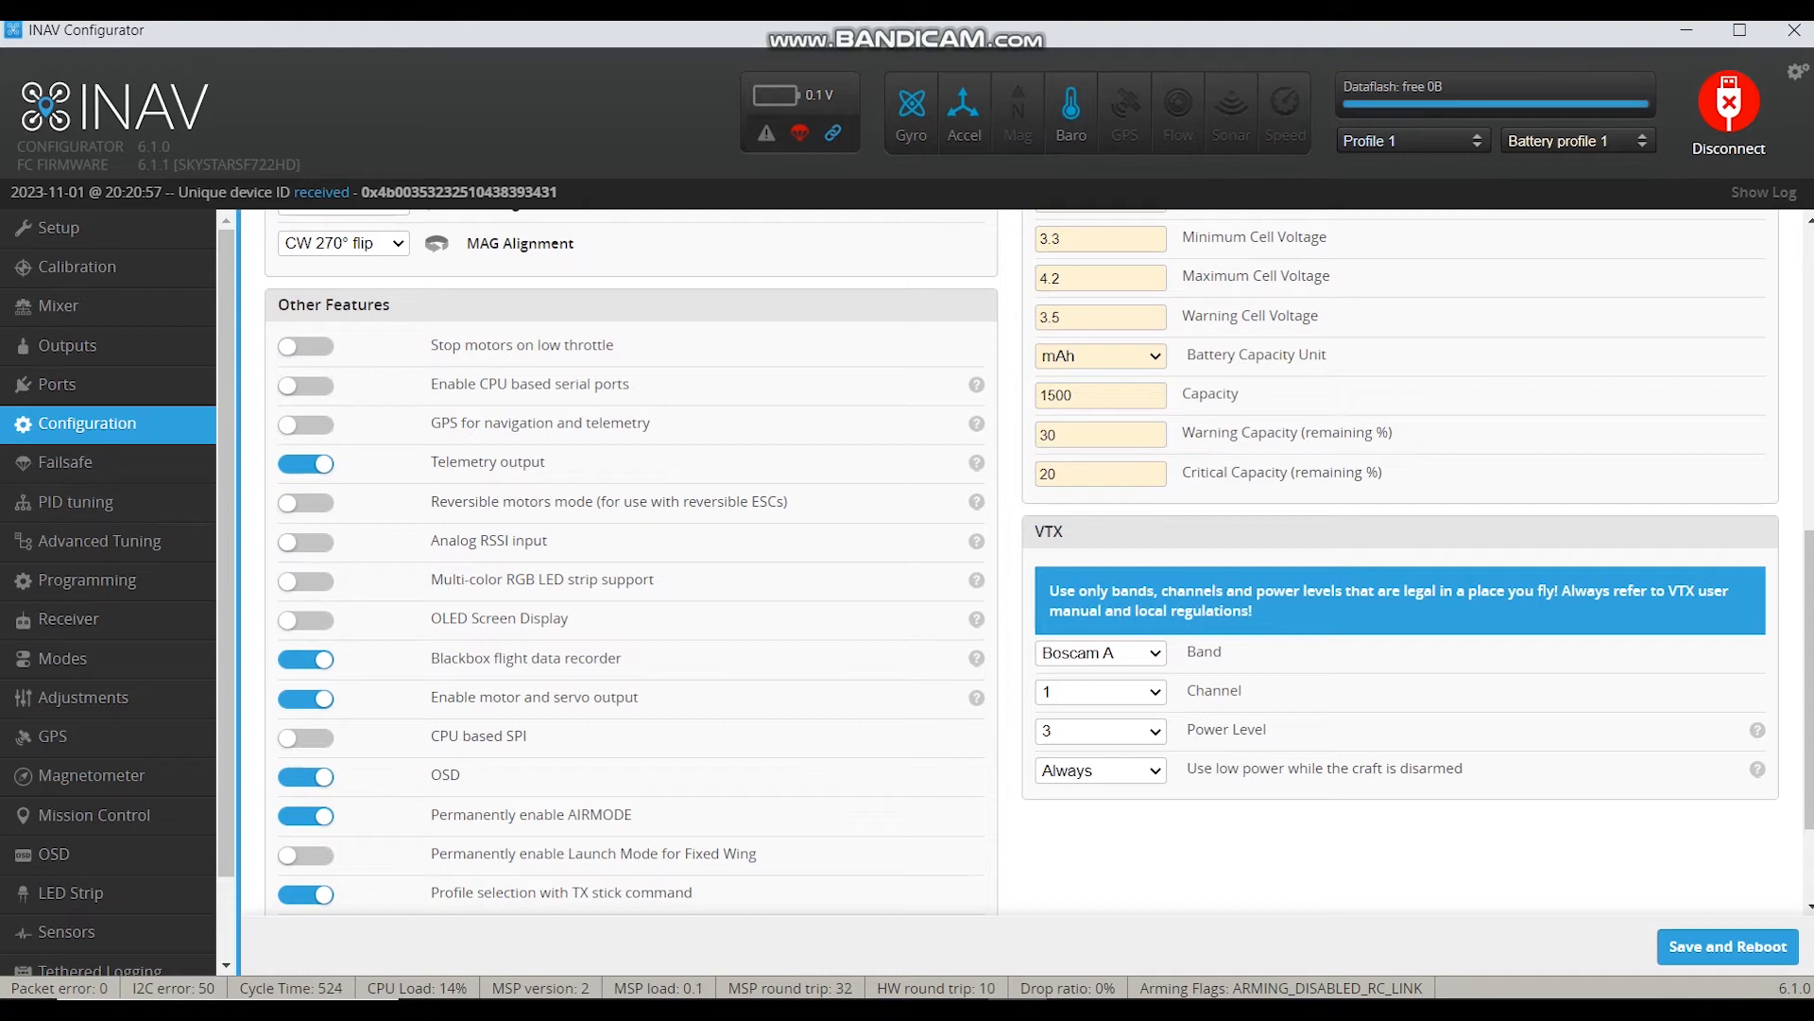
scroll(1023, 561, "down", 1)
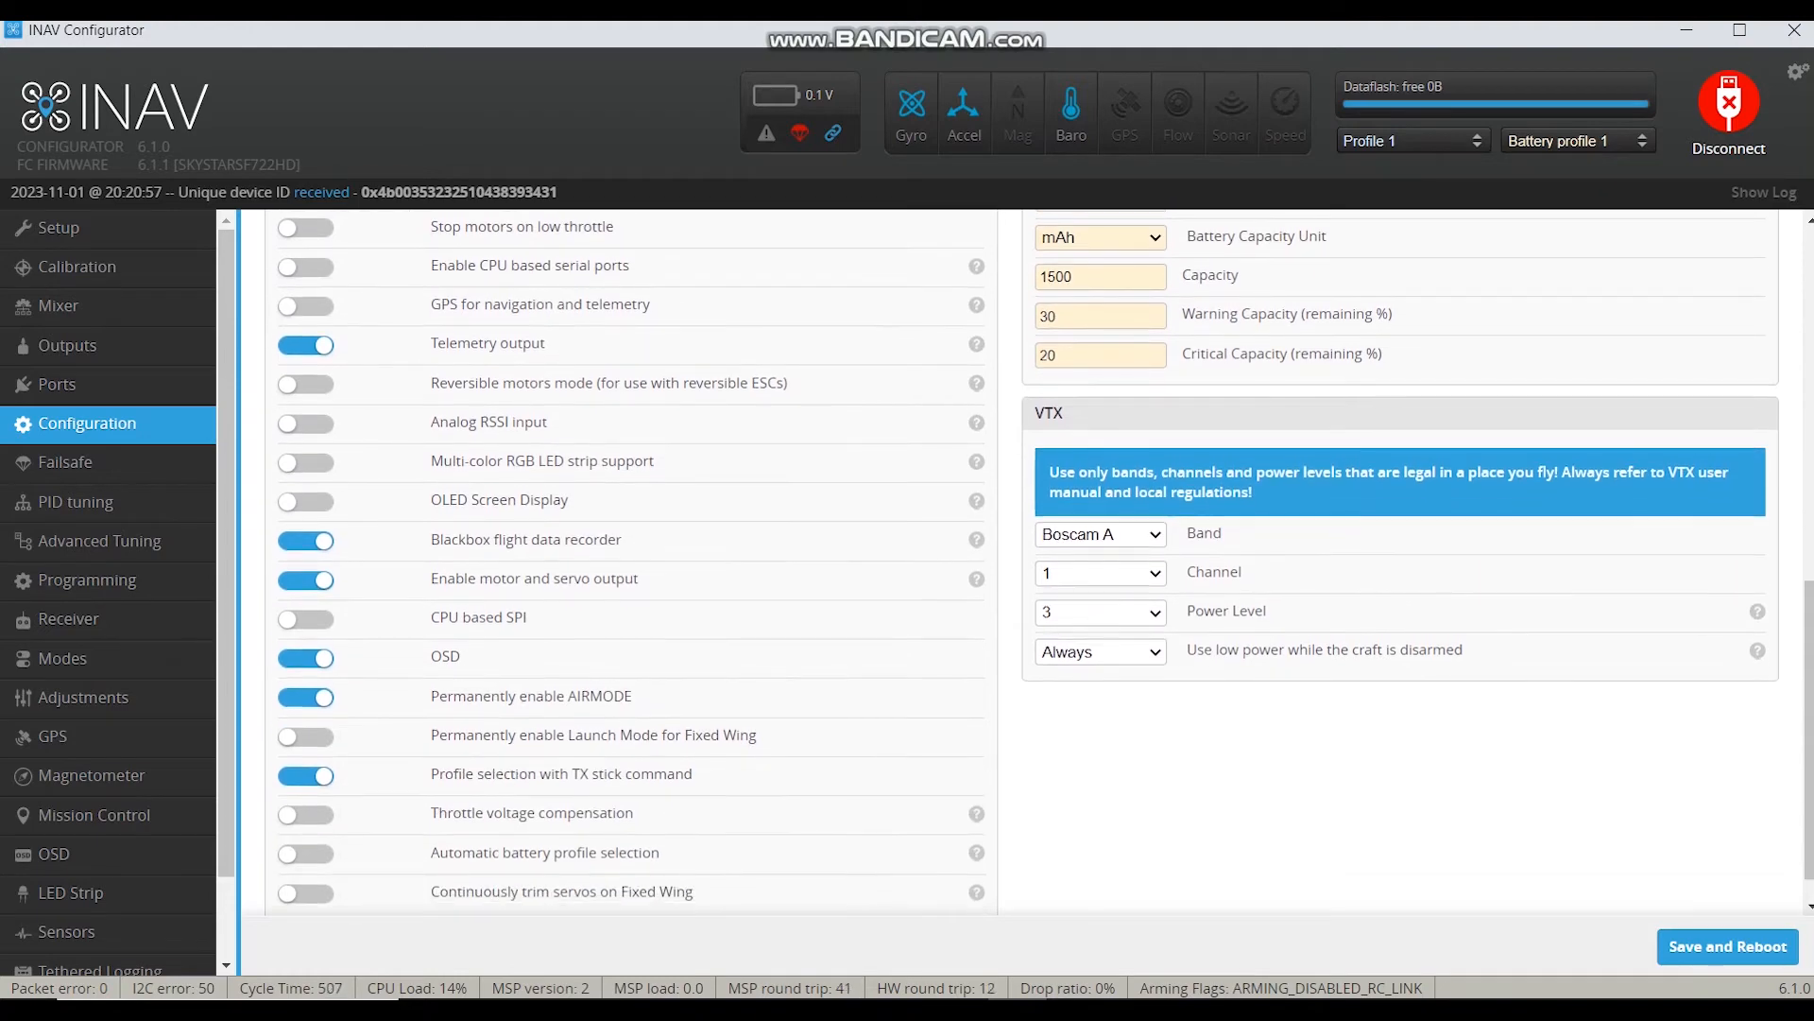
scroll(1023, 562, "down", 1)
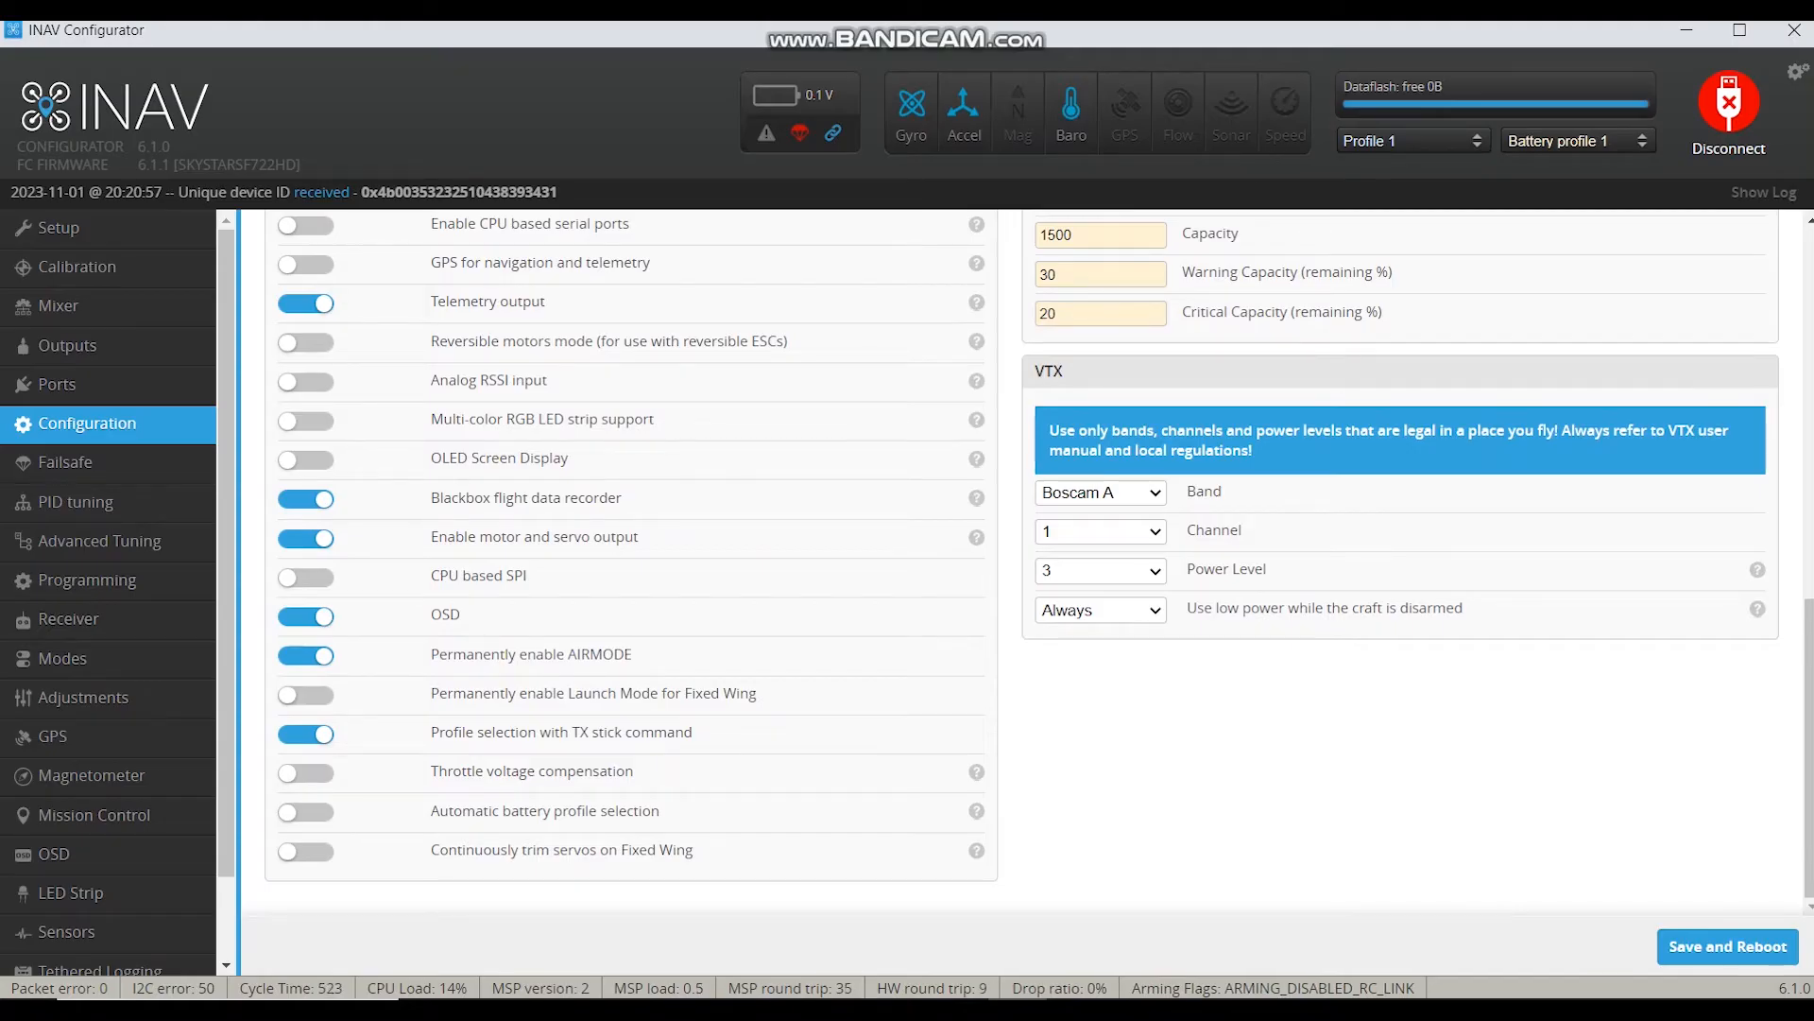
scroll(1024, 562, "up", 10)
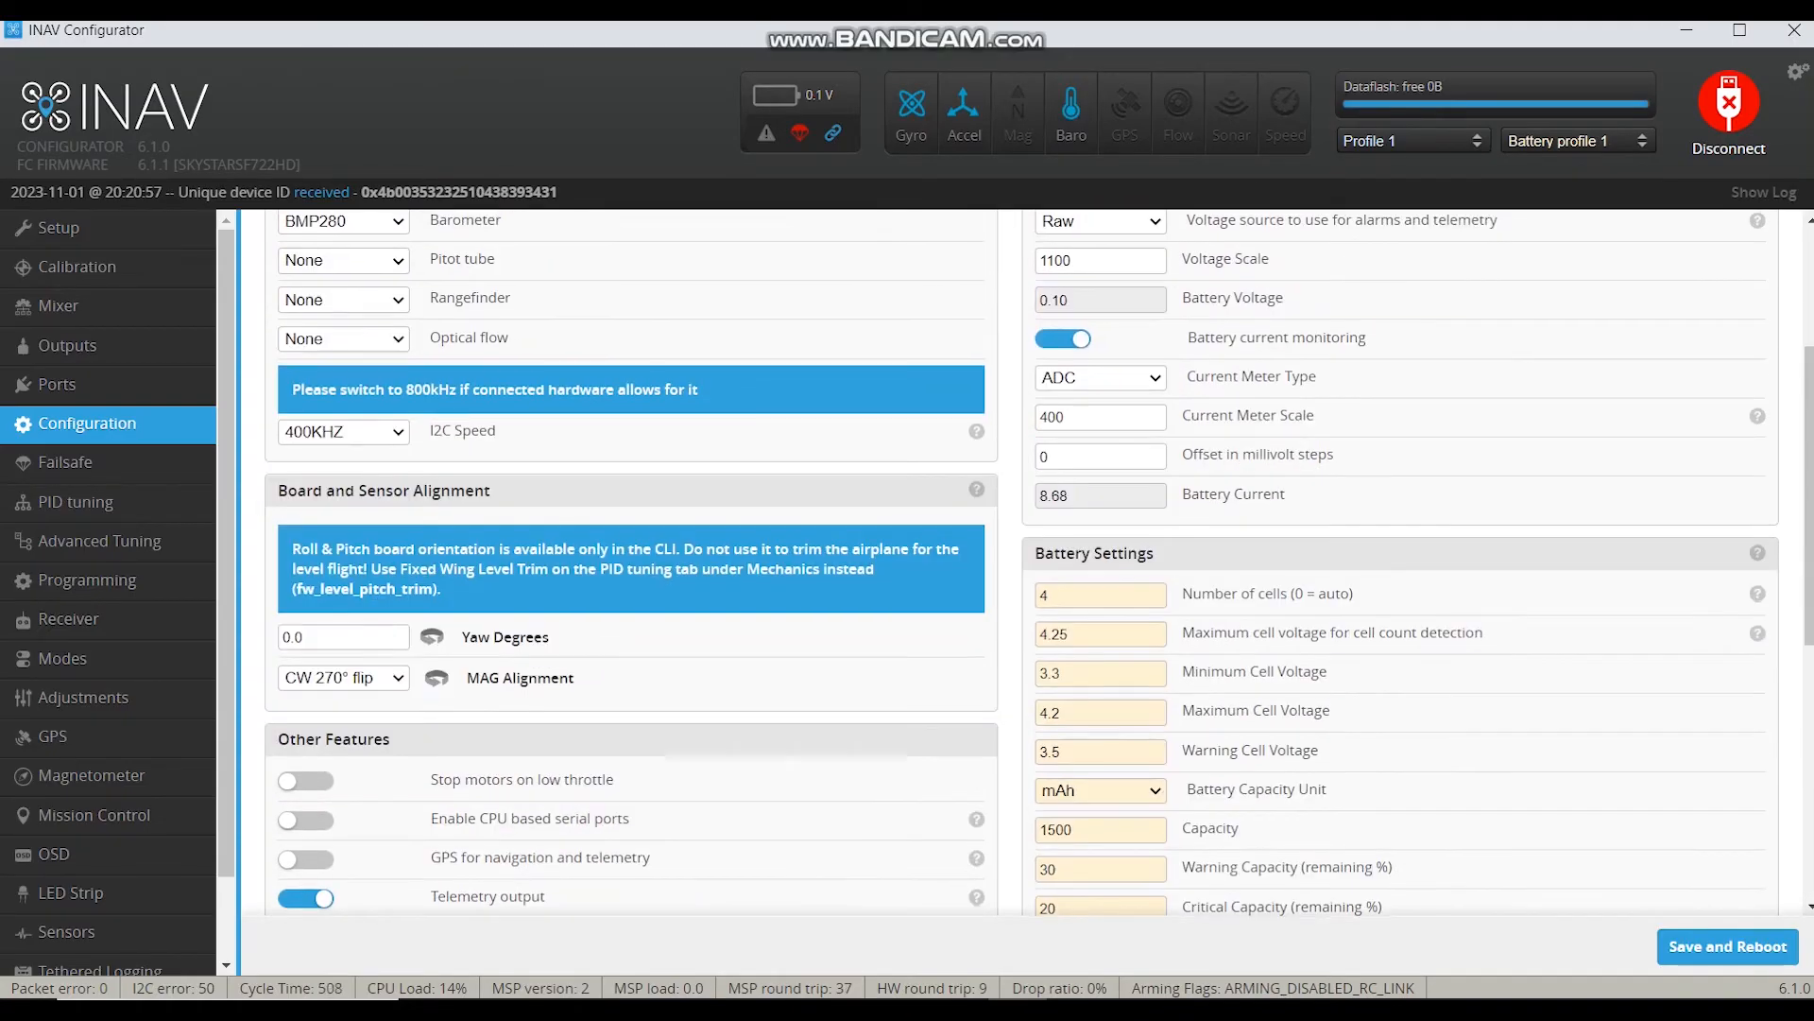
Step: Set the VTX band to Boscam A and the channel to 1
scroll(1024, 561, "down", 5)
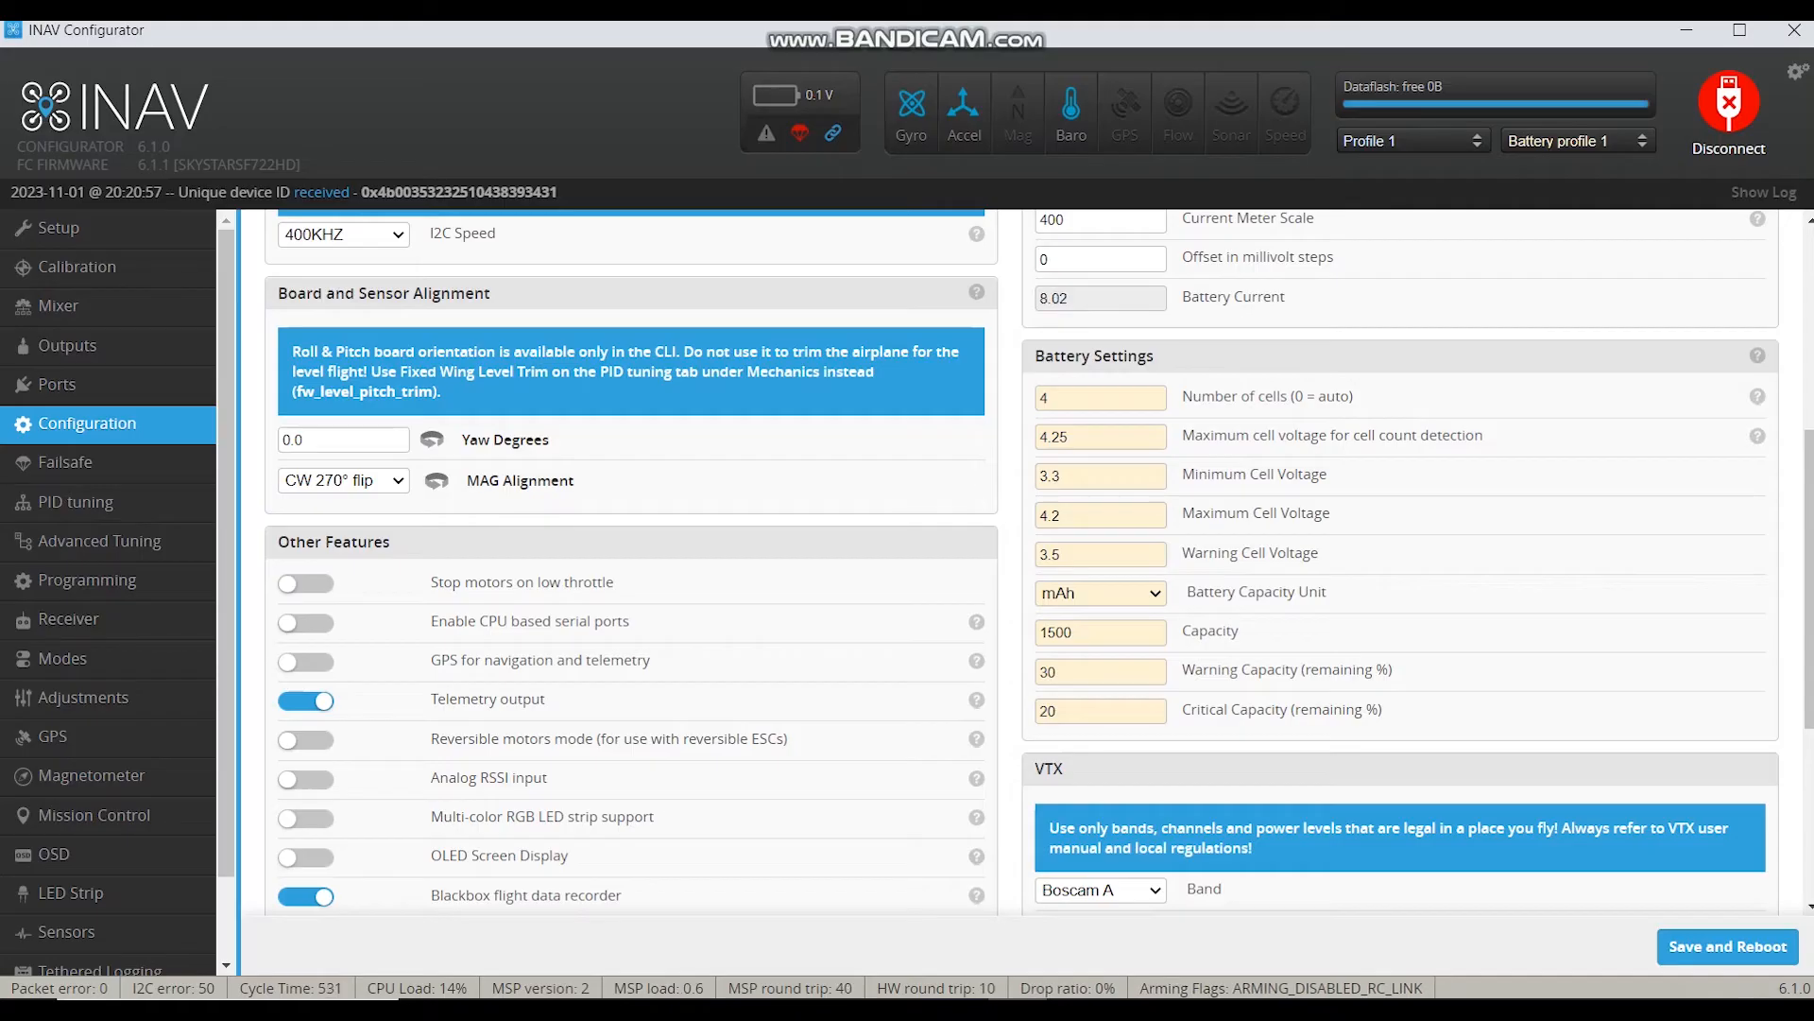
scroll(1021, 567, "down", 4)
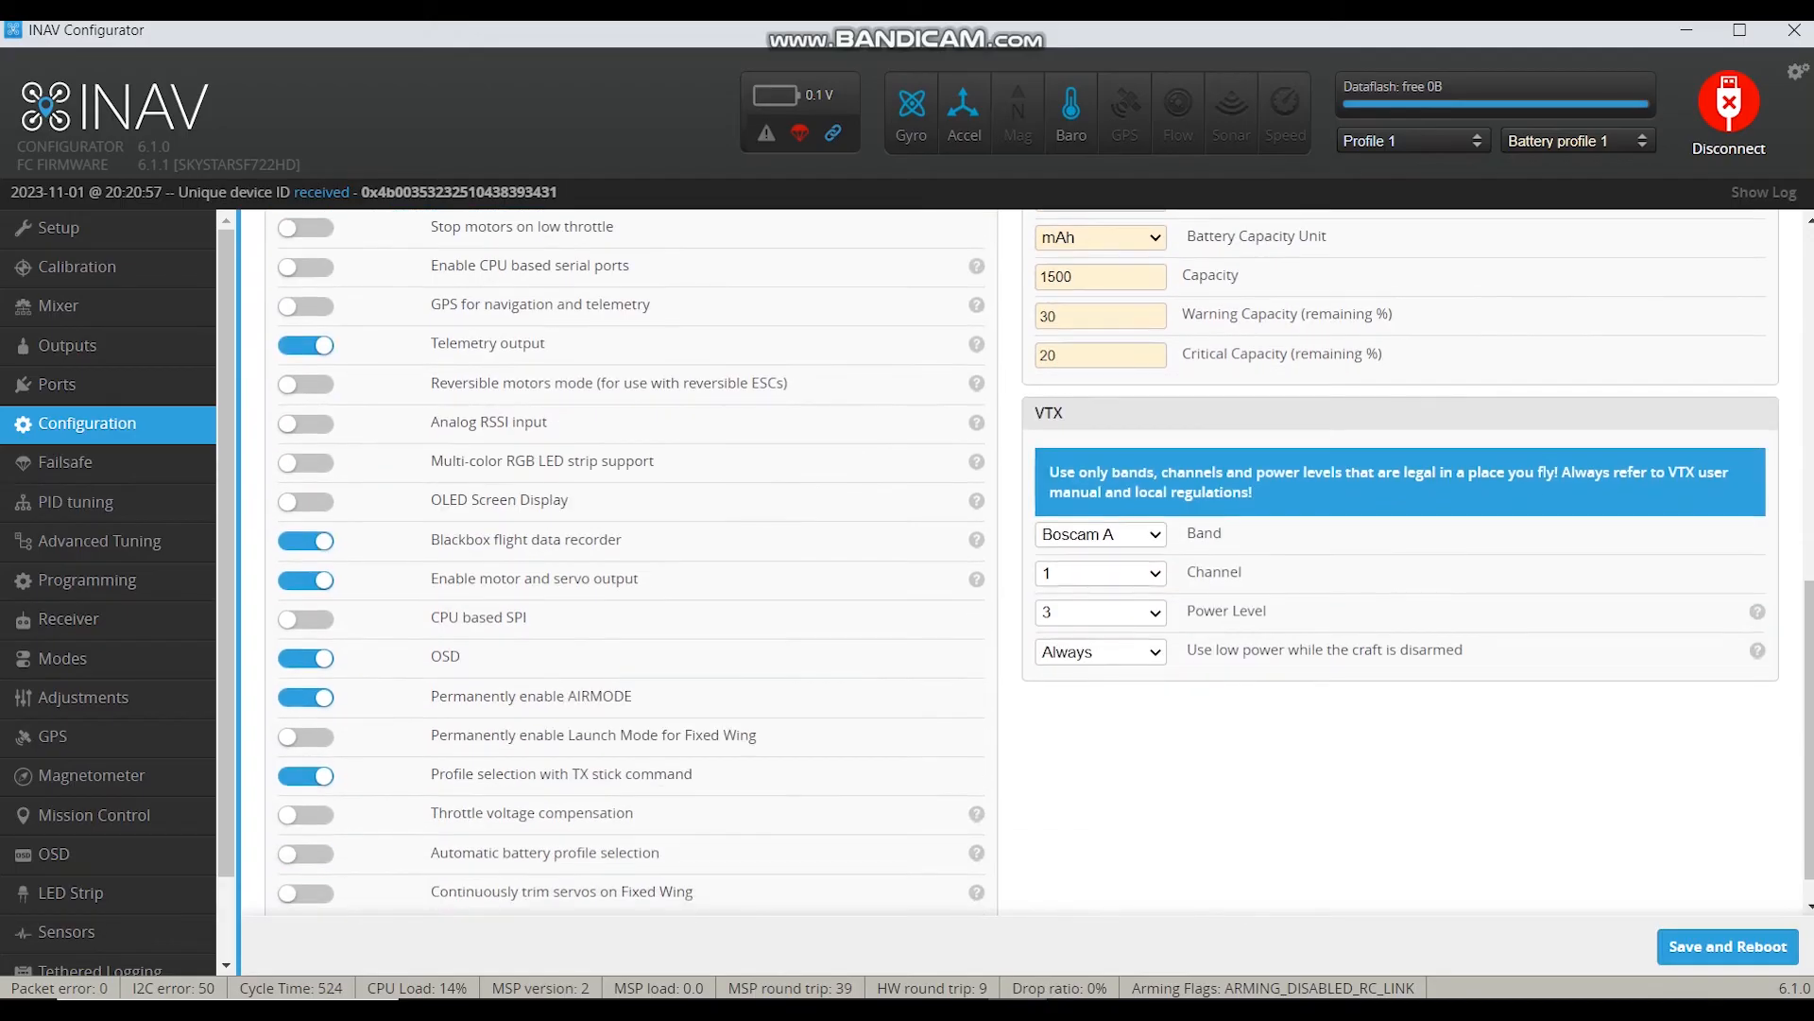
left_click(1101, 535)
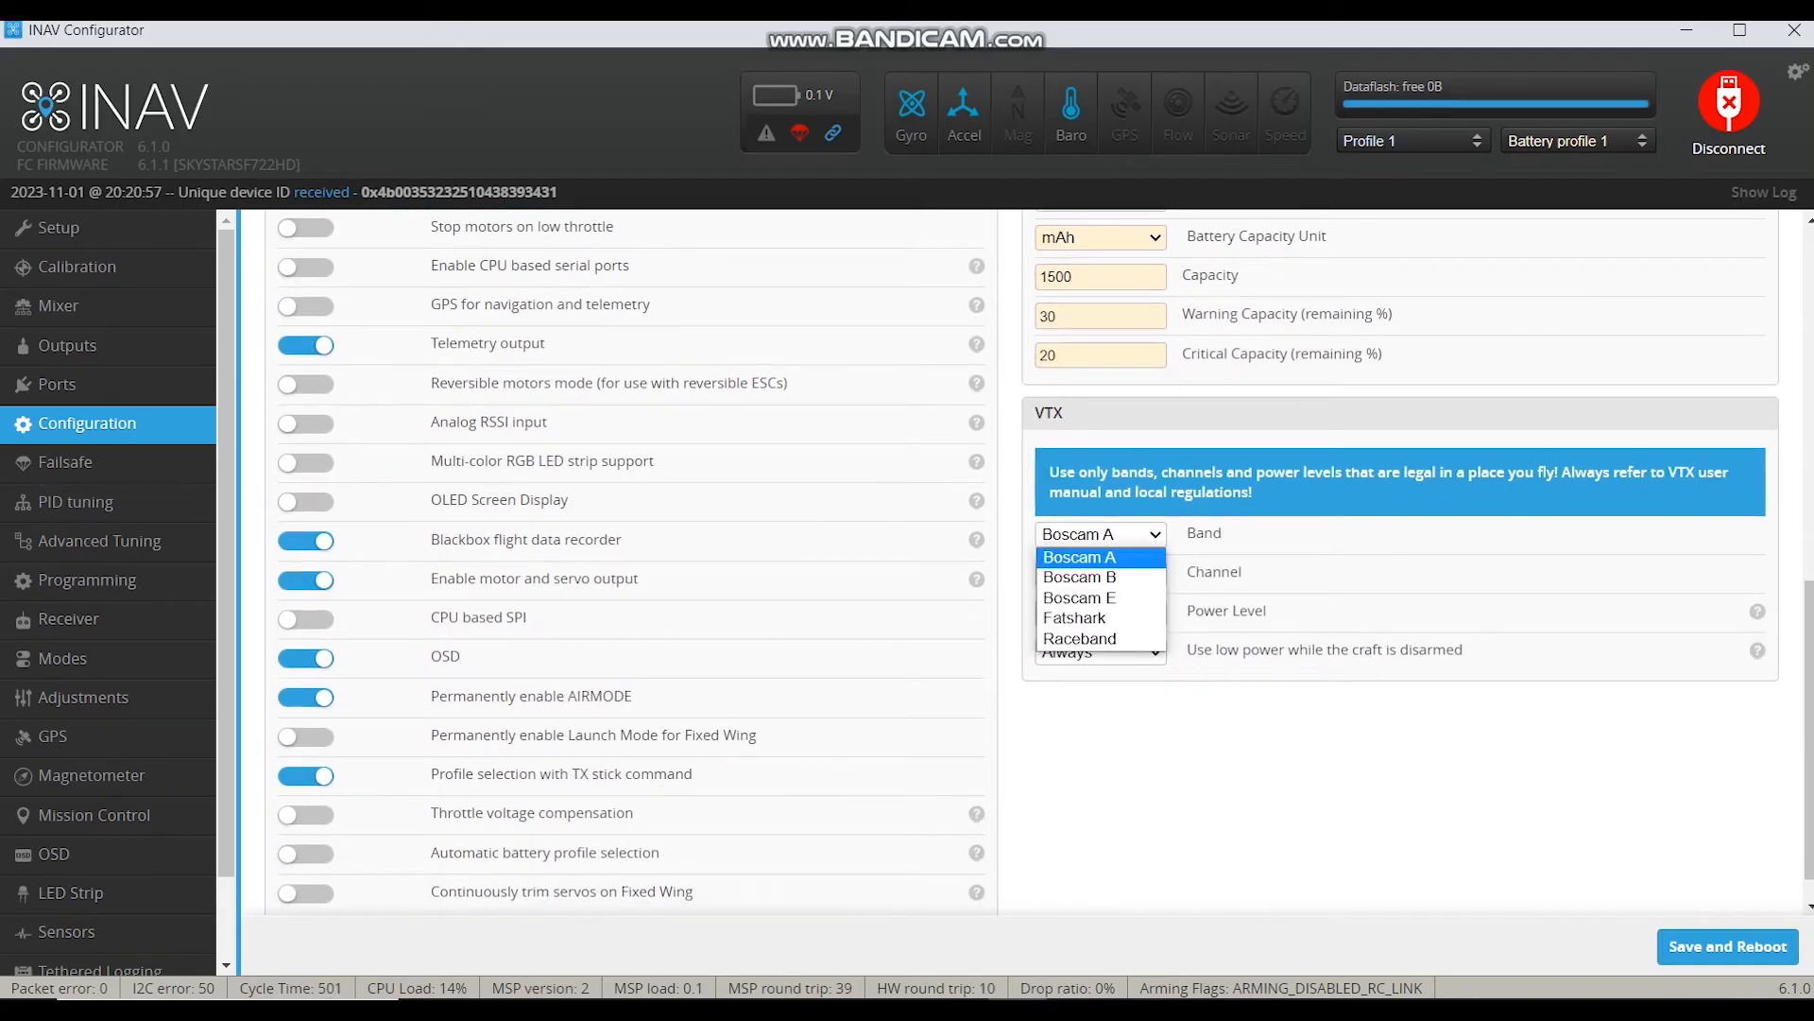
left_click(1101, 535)
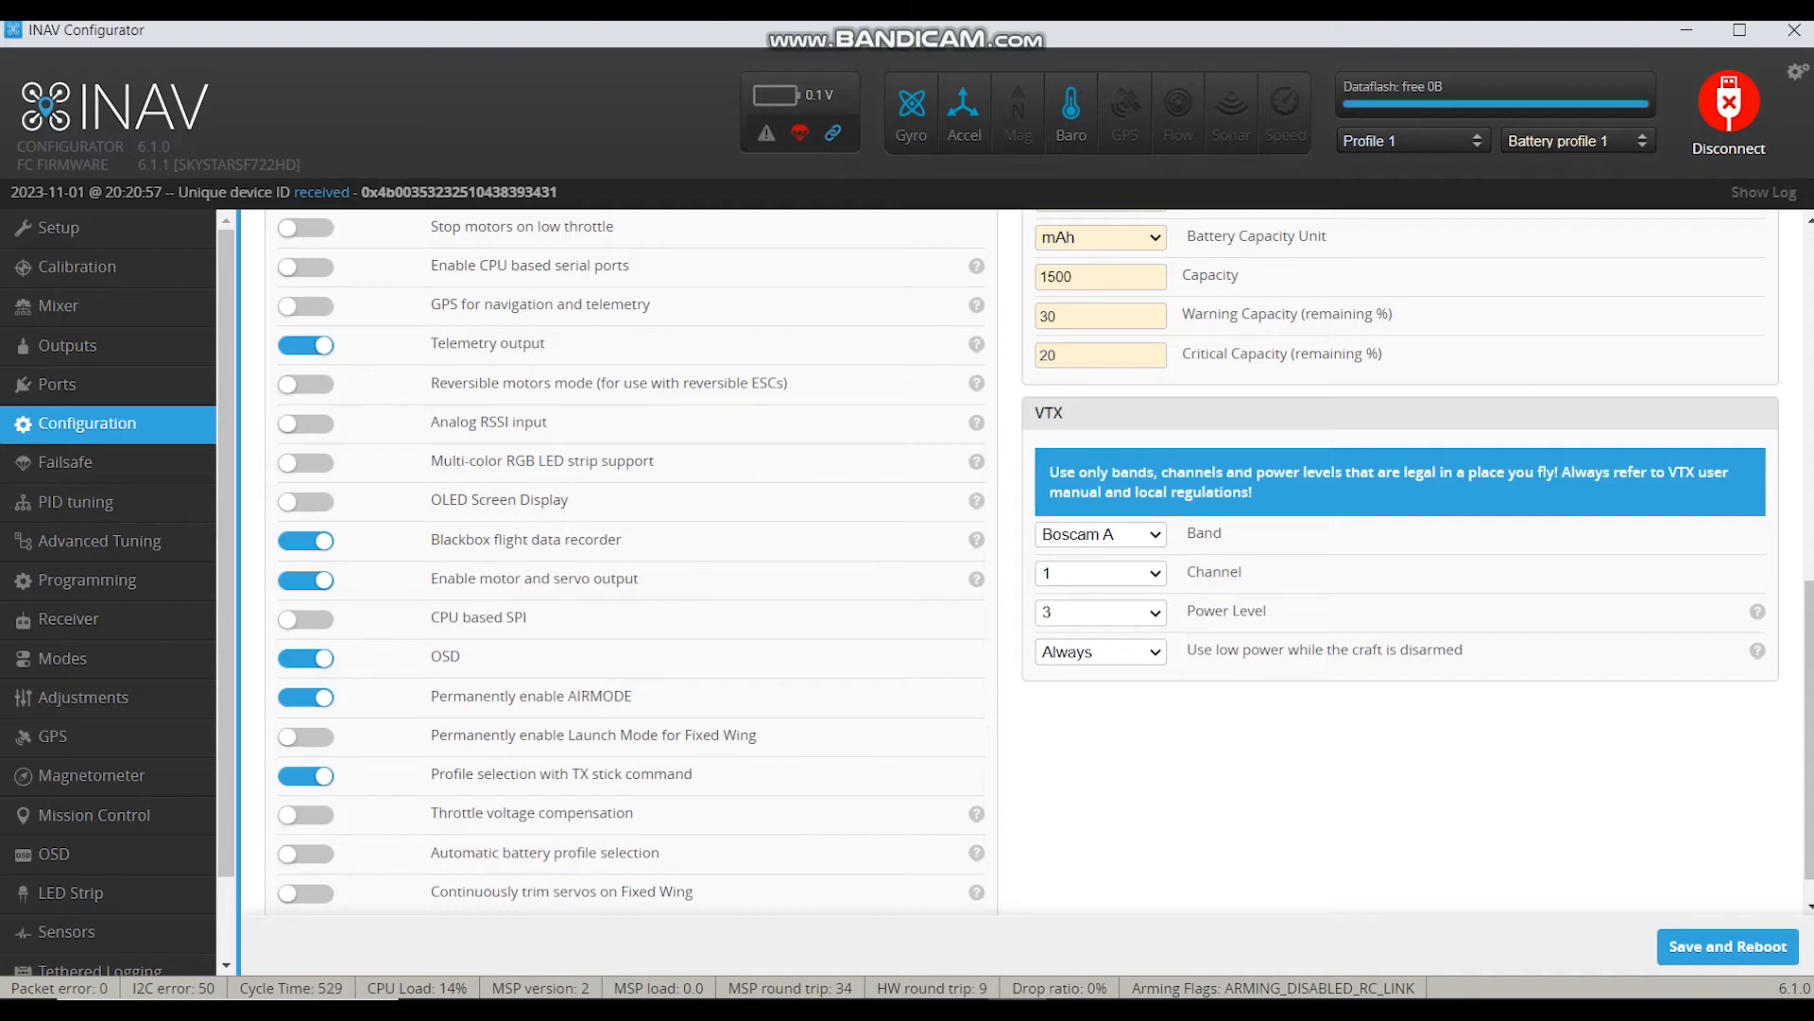
left_click(1101, 535)
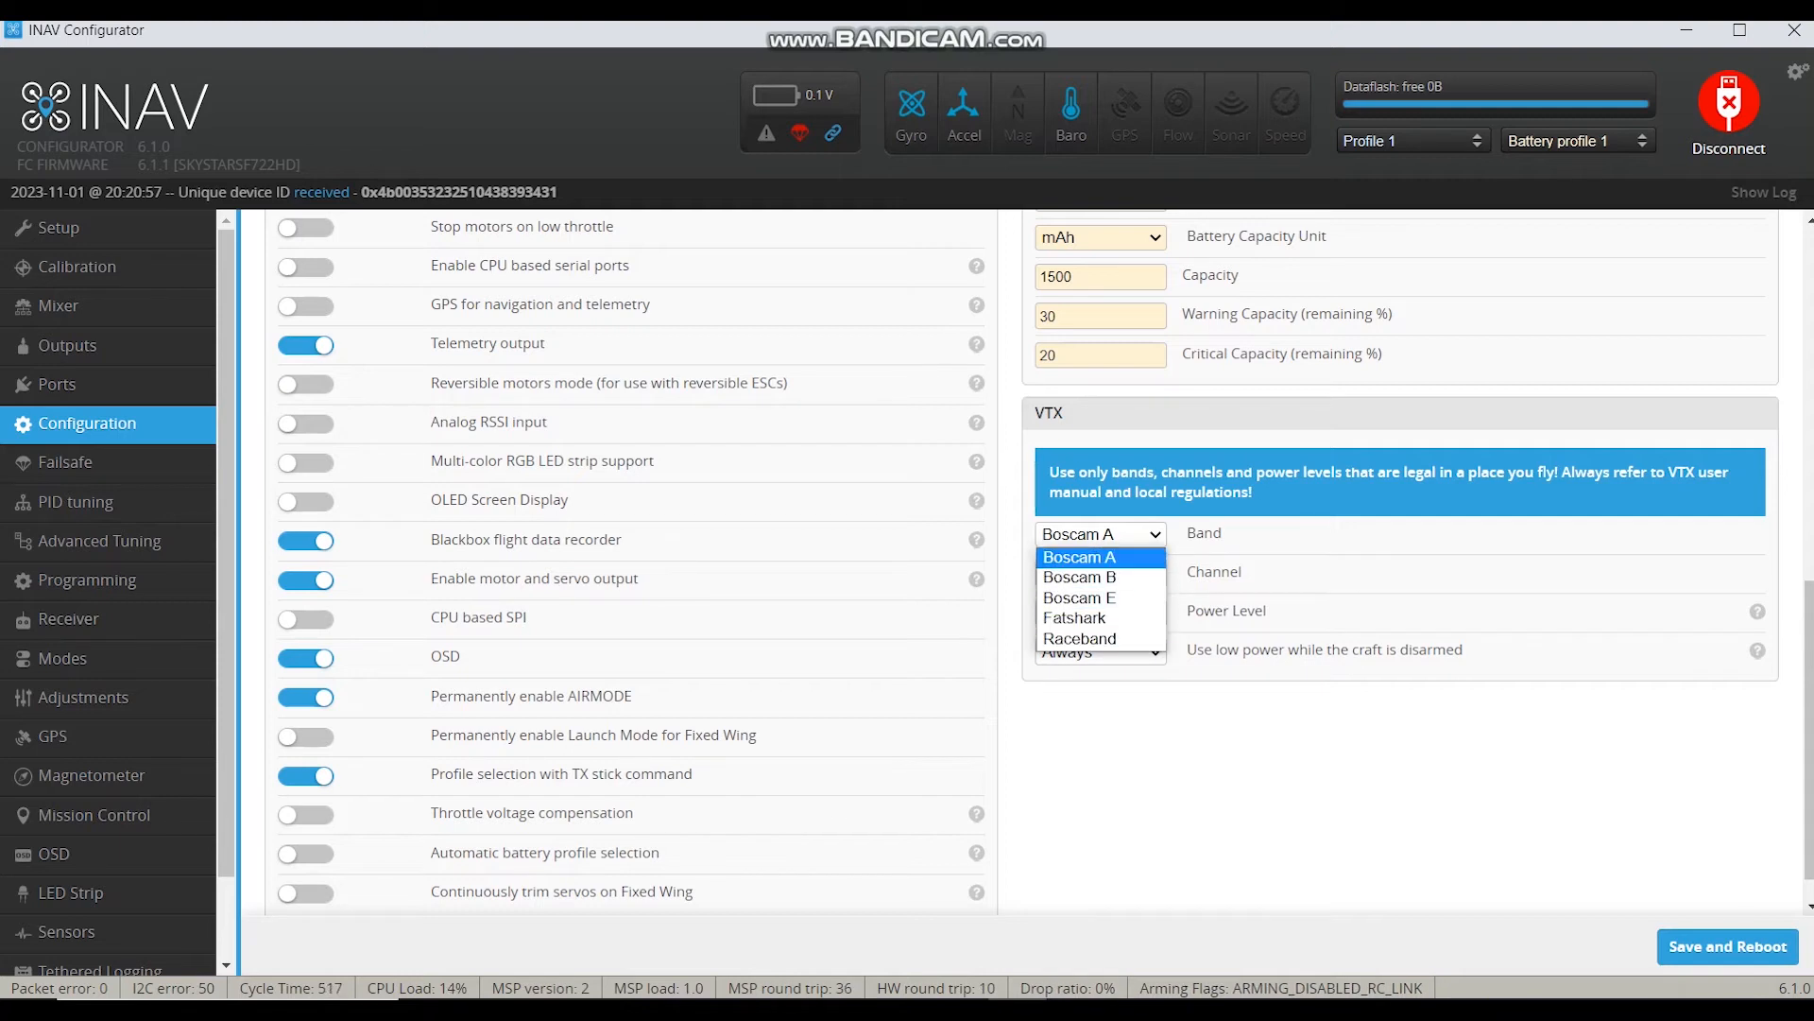
left_click(1101, 557)
left_click(1101, 574)
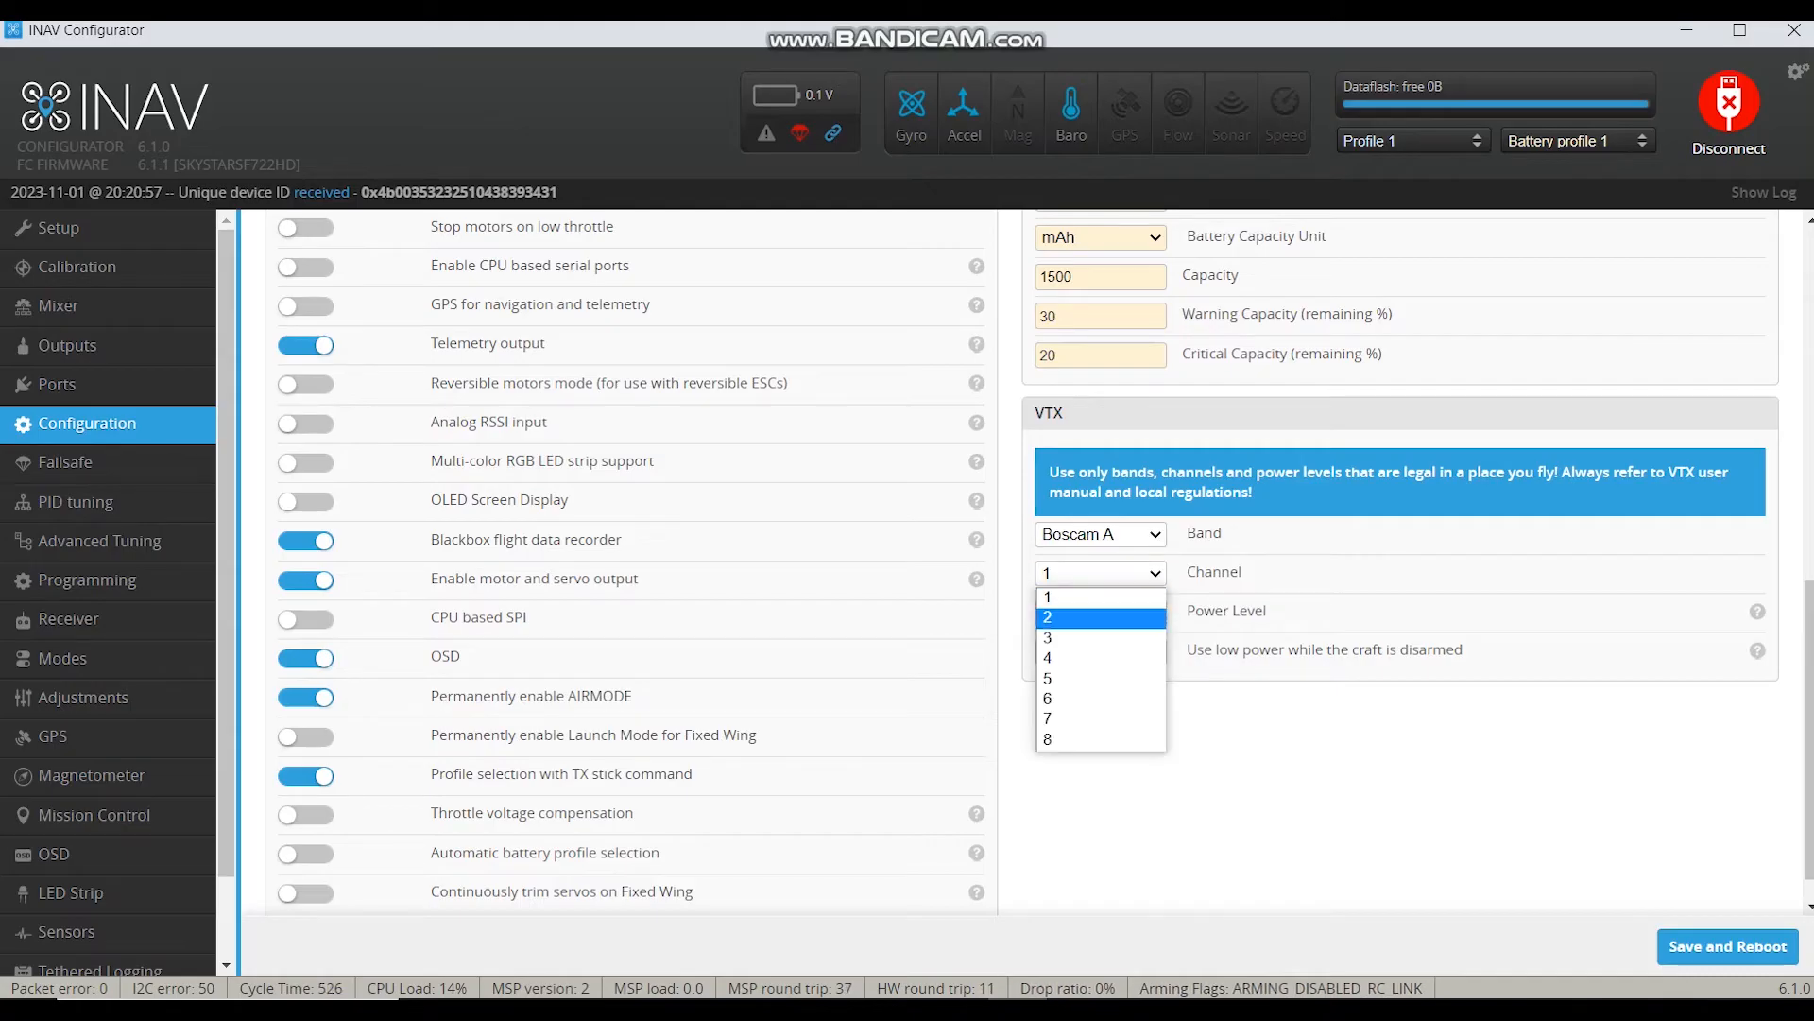
left_click(1101, 596)
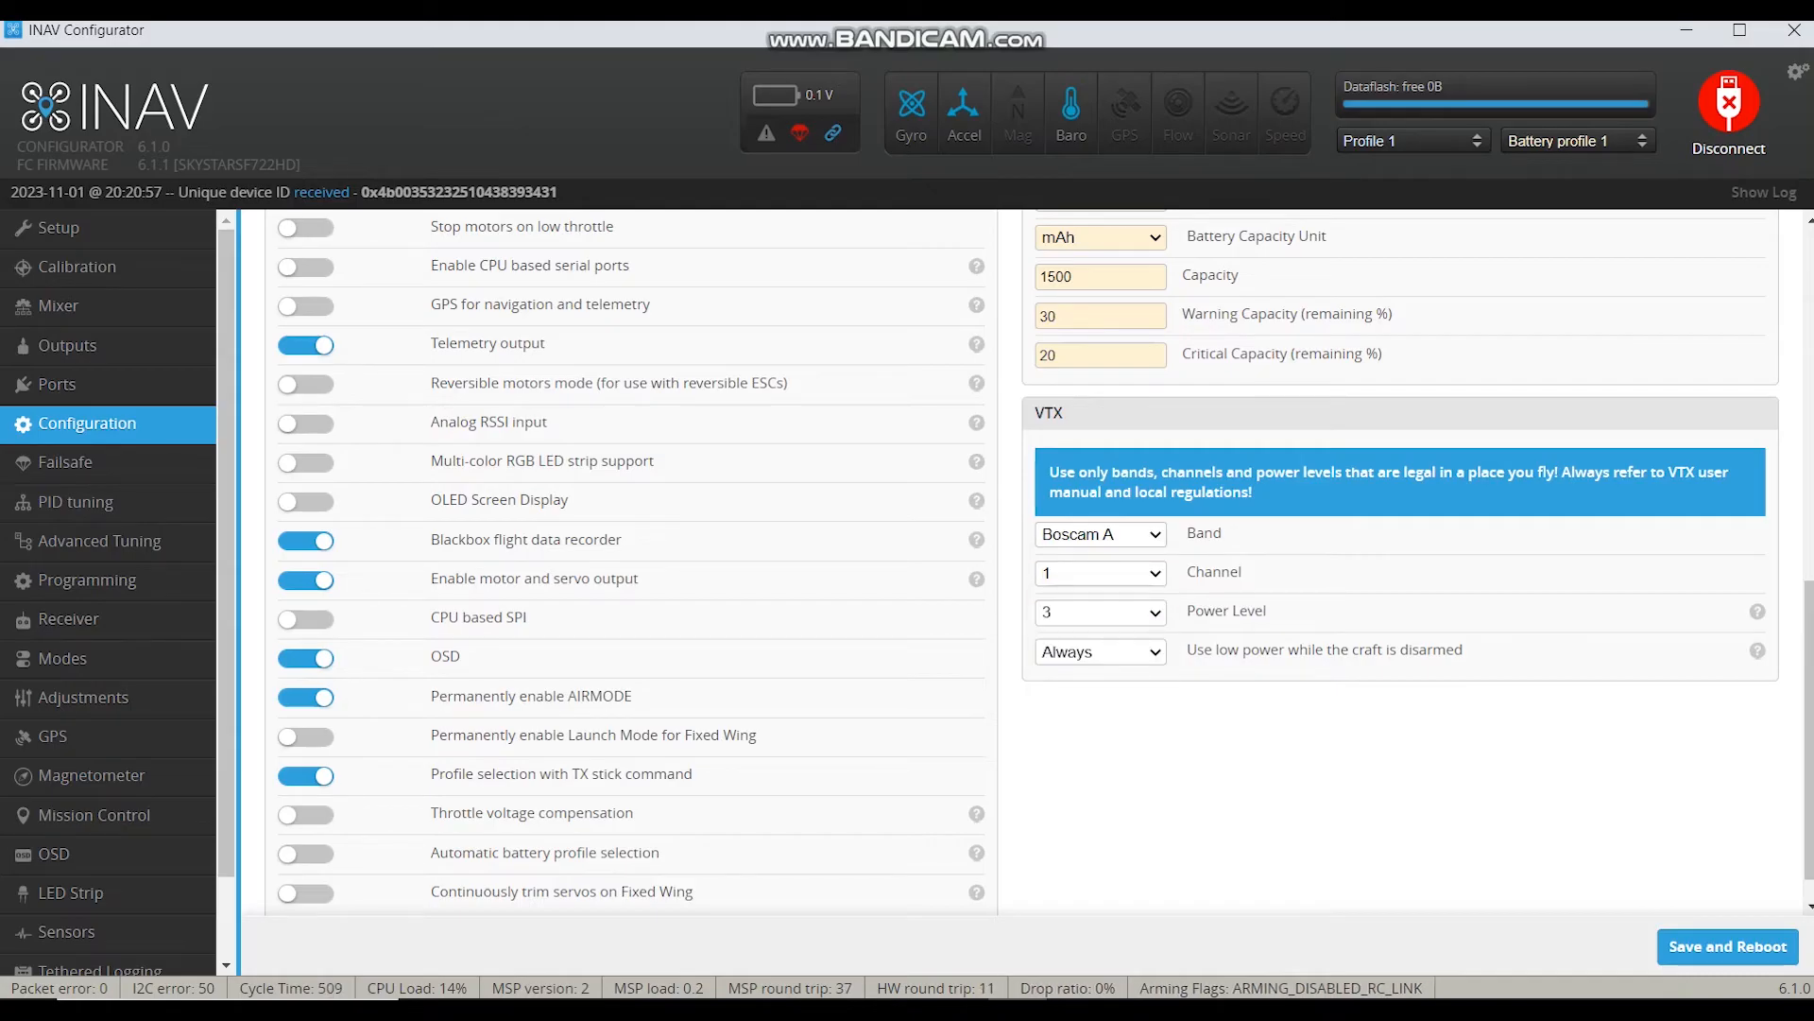
Step: Try VTX power levels 1 and 2, and set the power level to 3
left_click(1100, 612)
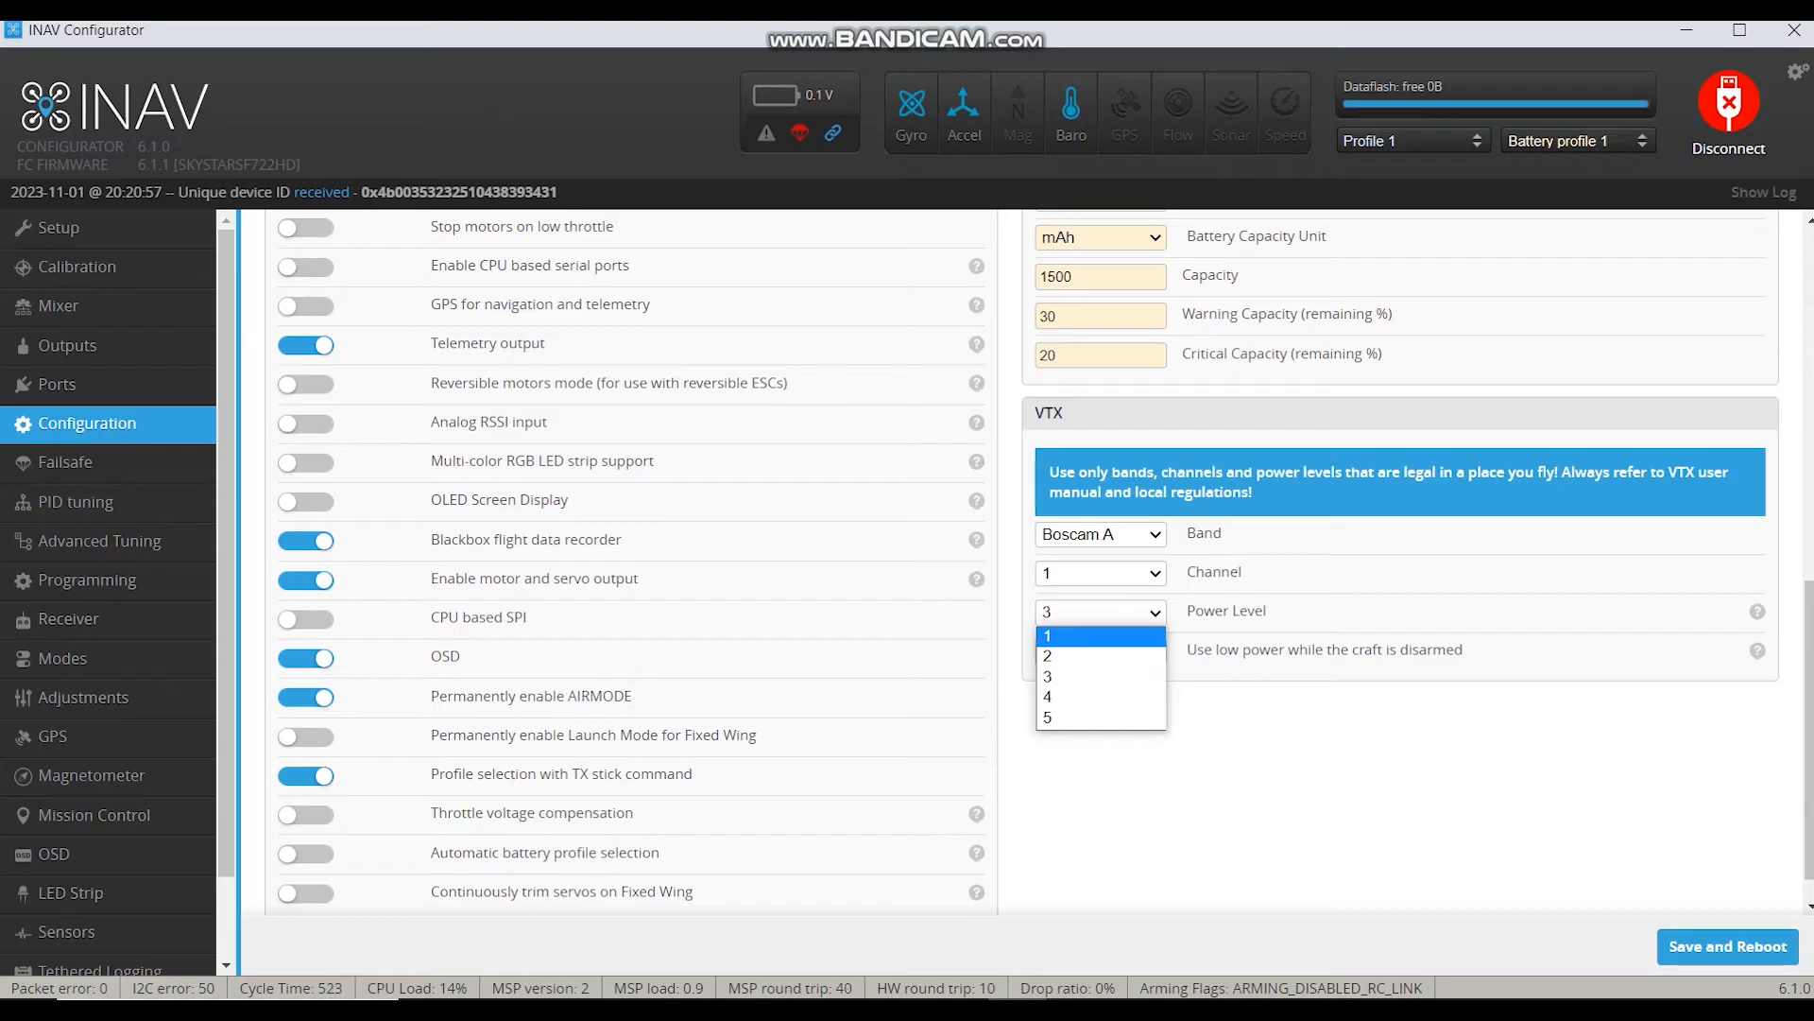
left_click(1101, 636)
left_click(1101, 612)
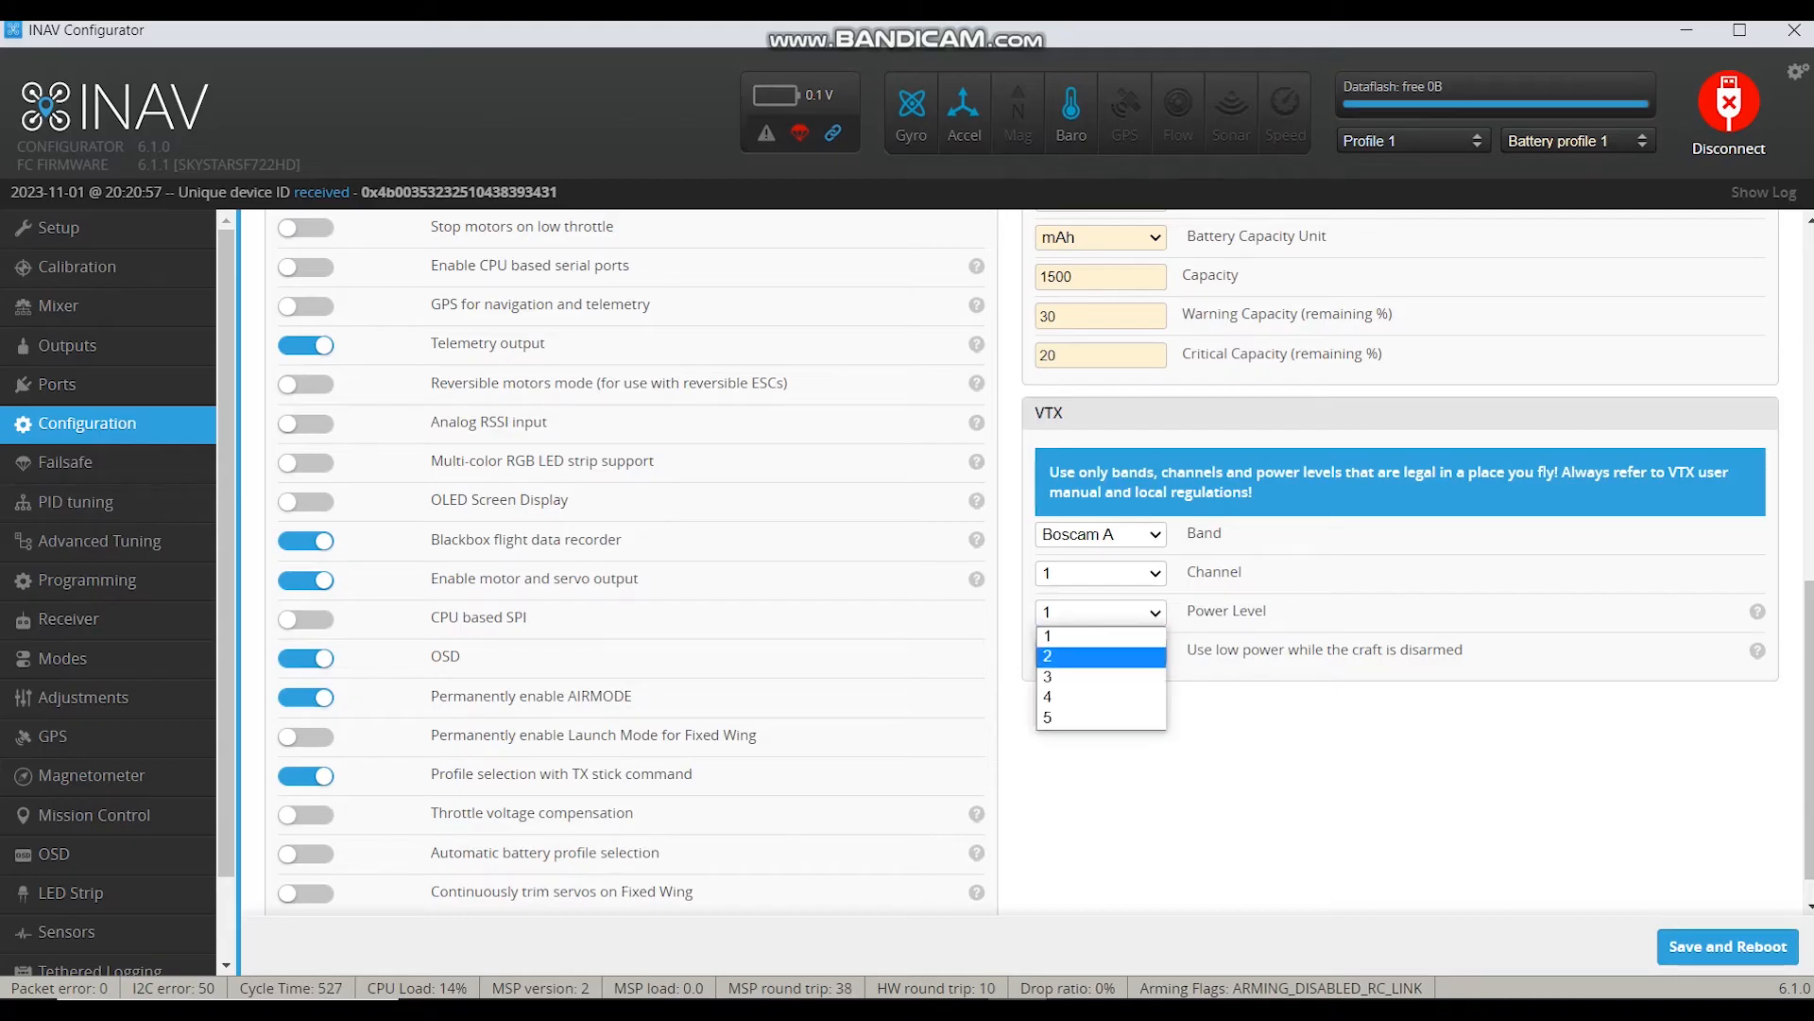
left_click(1101, 636)
left_click(1101, 612)
left_click(1100, 652)
left_click(1101, 612)
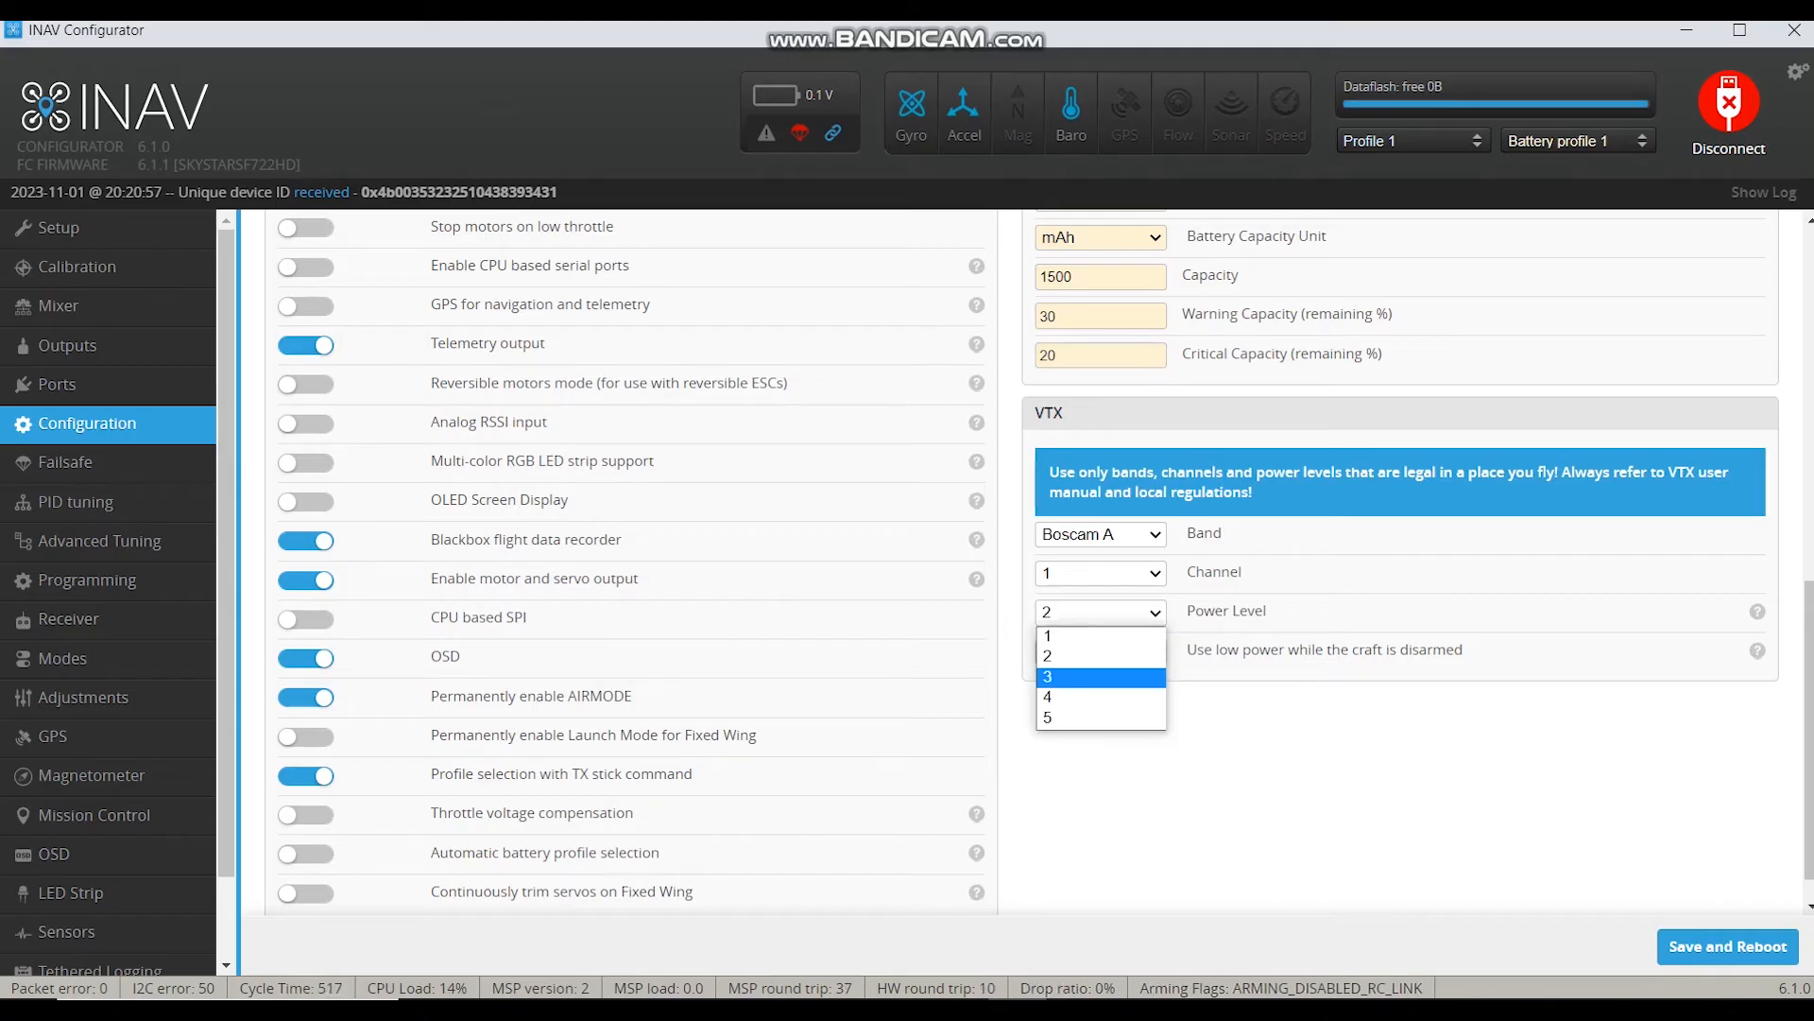
left_click(1101, 677)
left_click(1101, 613)
left_click(1101, 677)
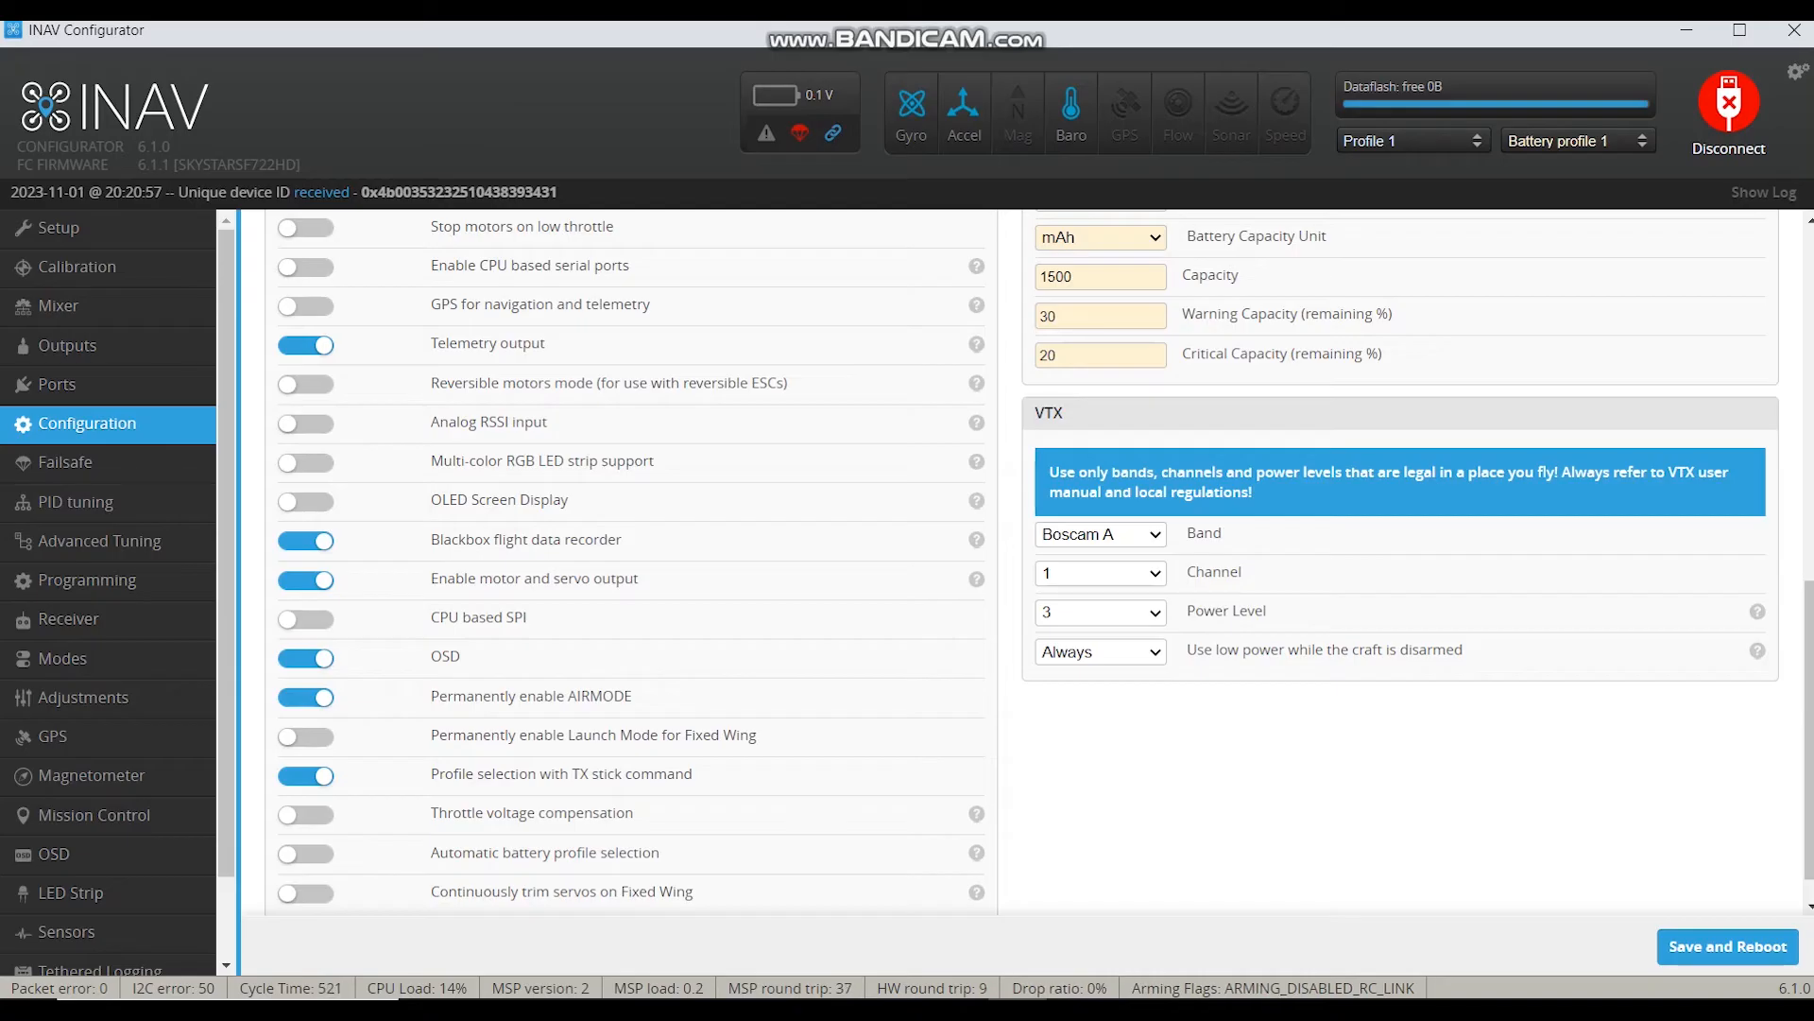
Step: Set the VTX low power while disarmed option to Always and save the configuration with a reboot
left_click(1101, 653)
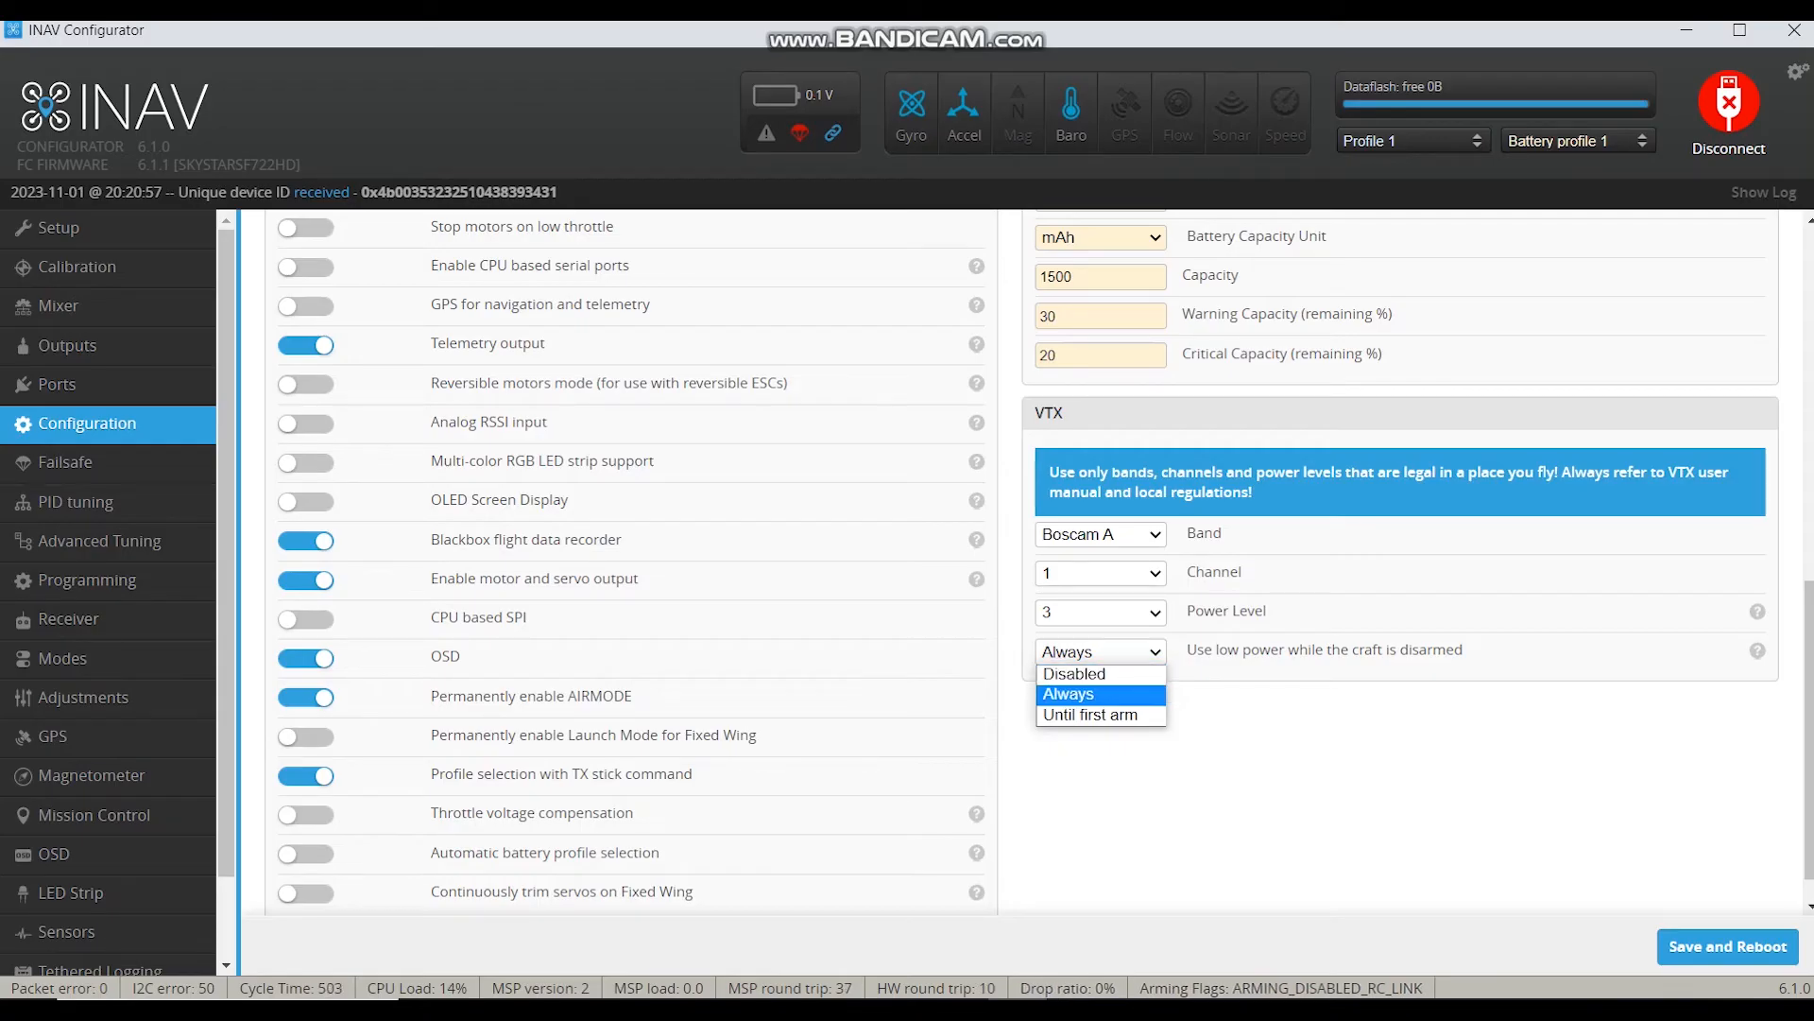
left_click(1100, 695)
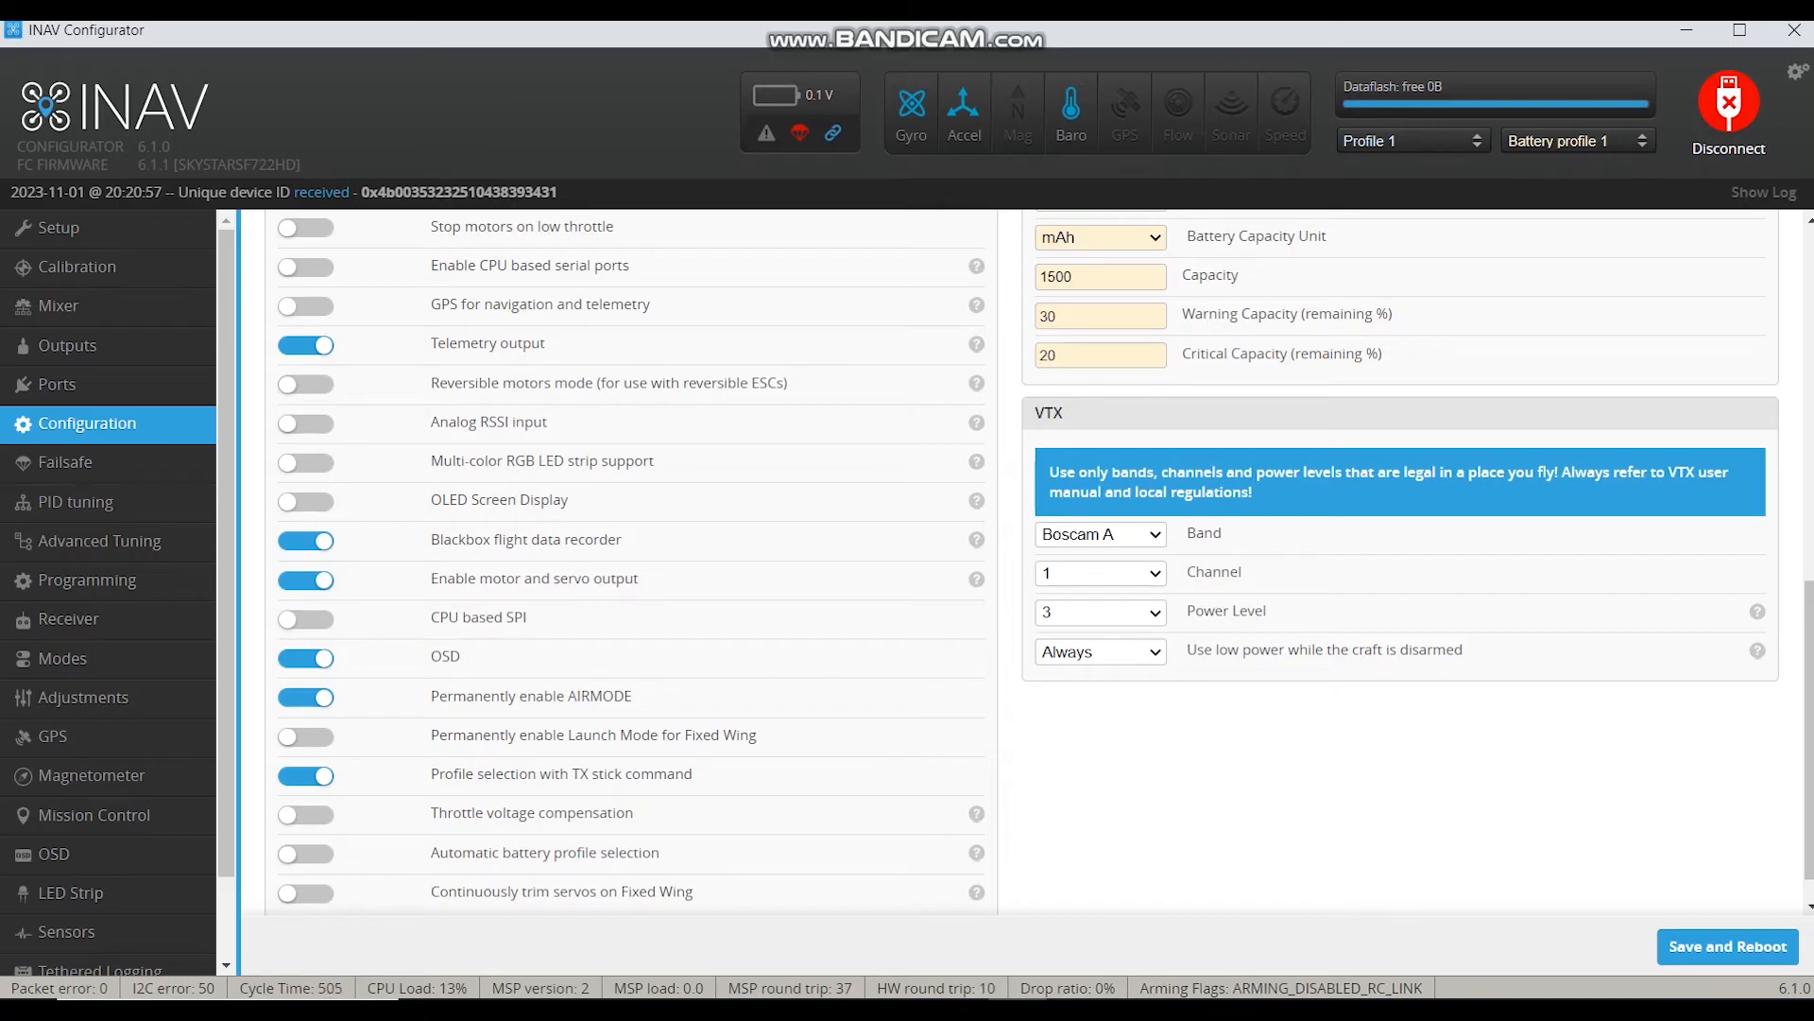
left_click(1100, 651)
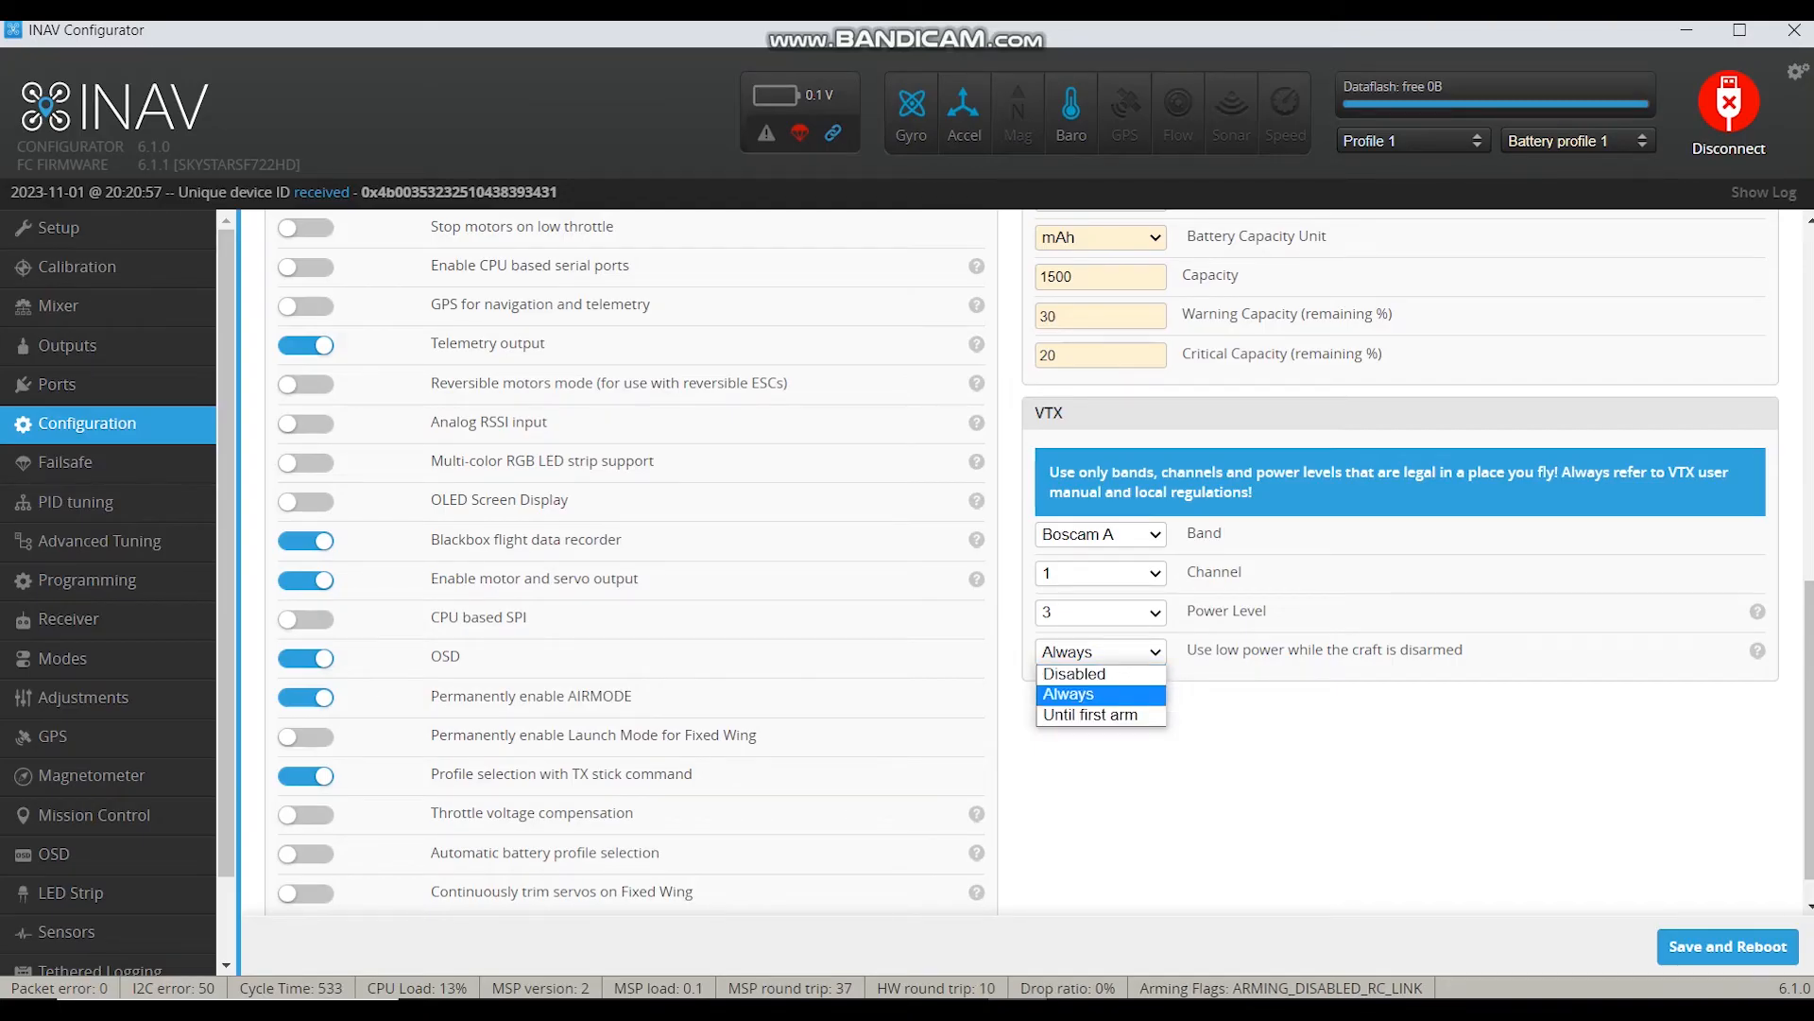
left_click(1100, 693)
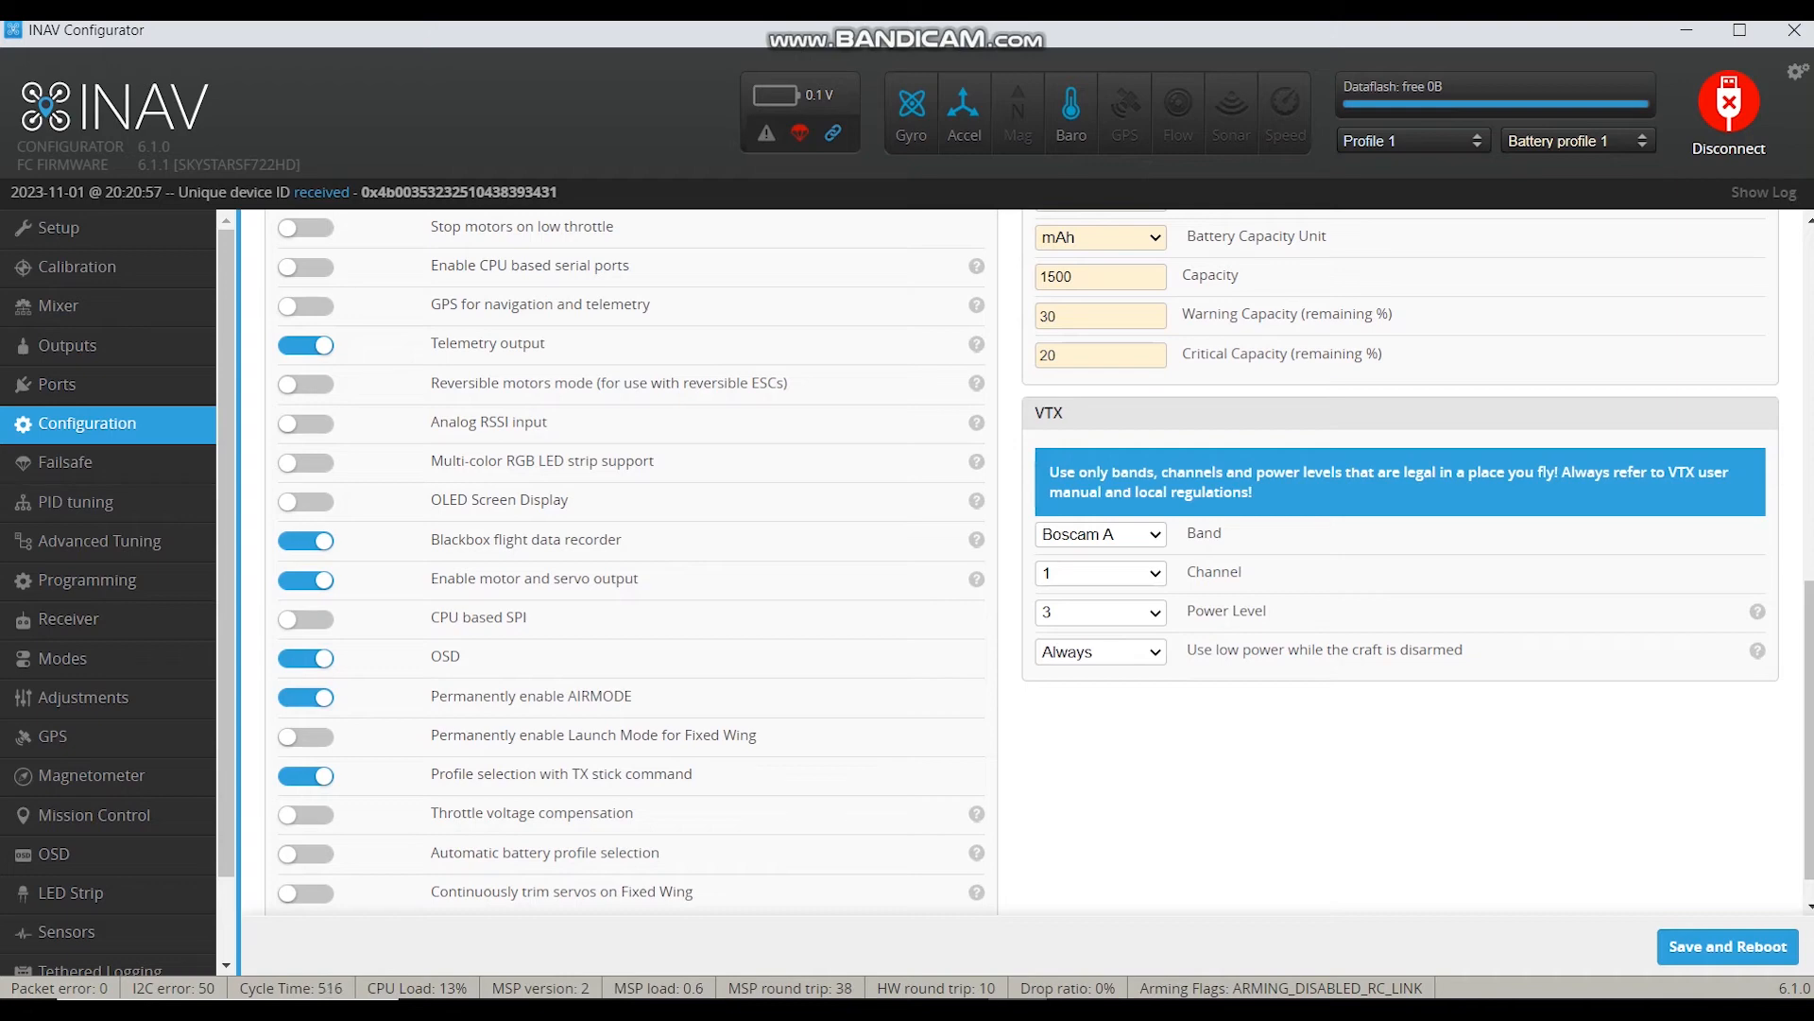
left_click(1728, 947)
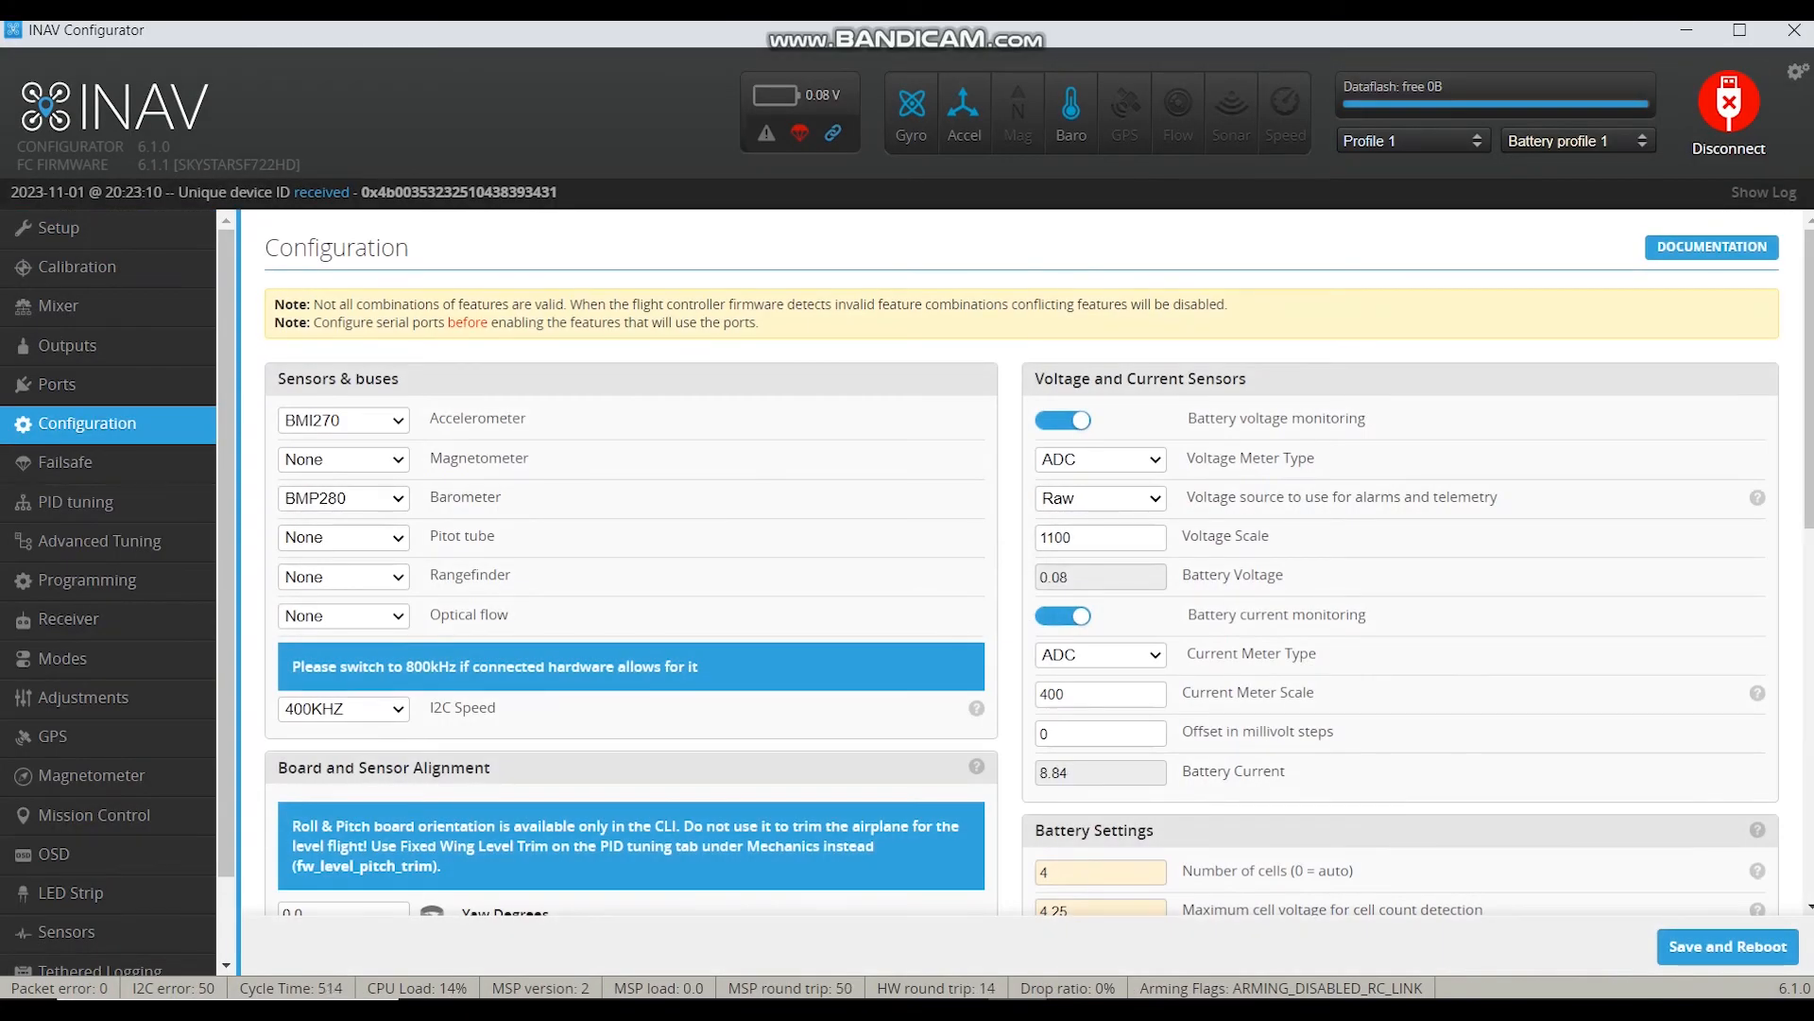
Step: Review the remaining configuration settings, failsafe procedure, PID gains, advanced tuning and programming logic conditions
scroll(1039, 567, "down", 6)
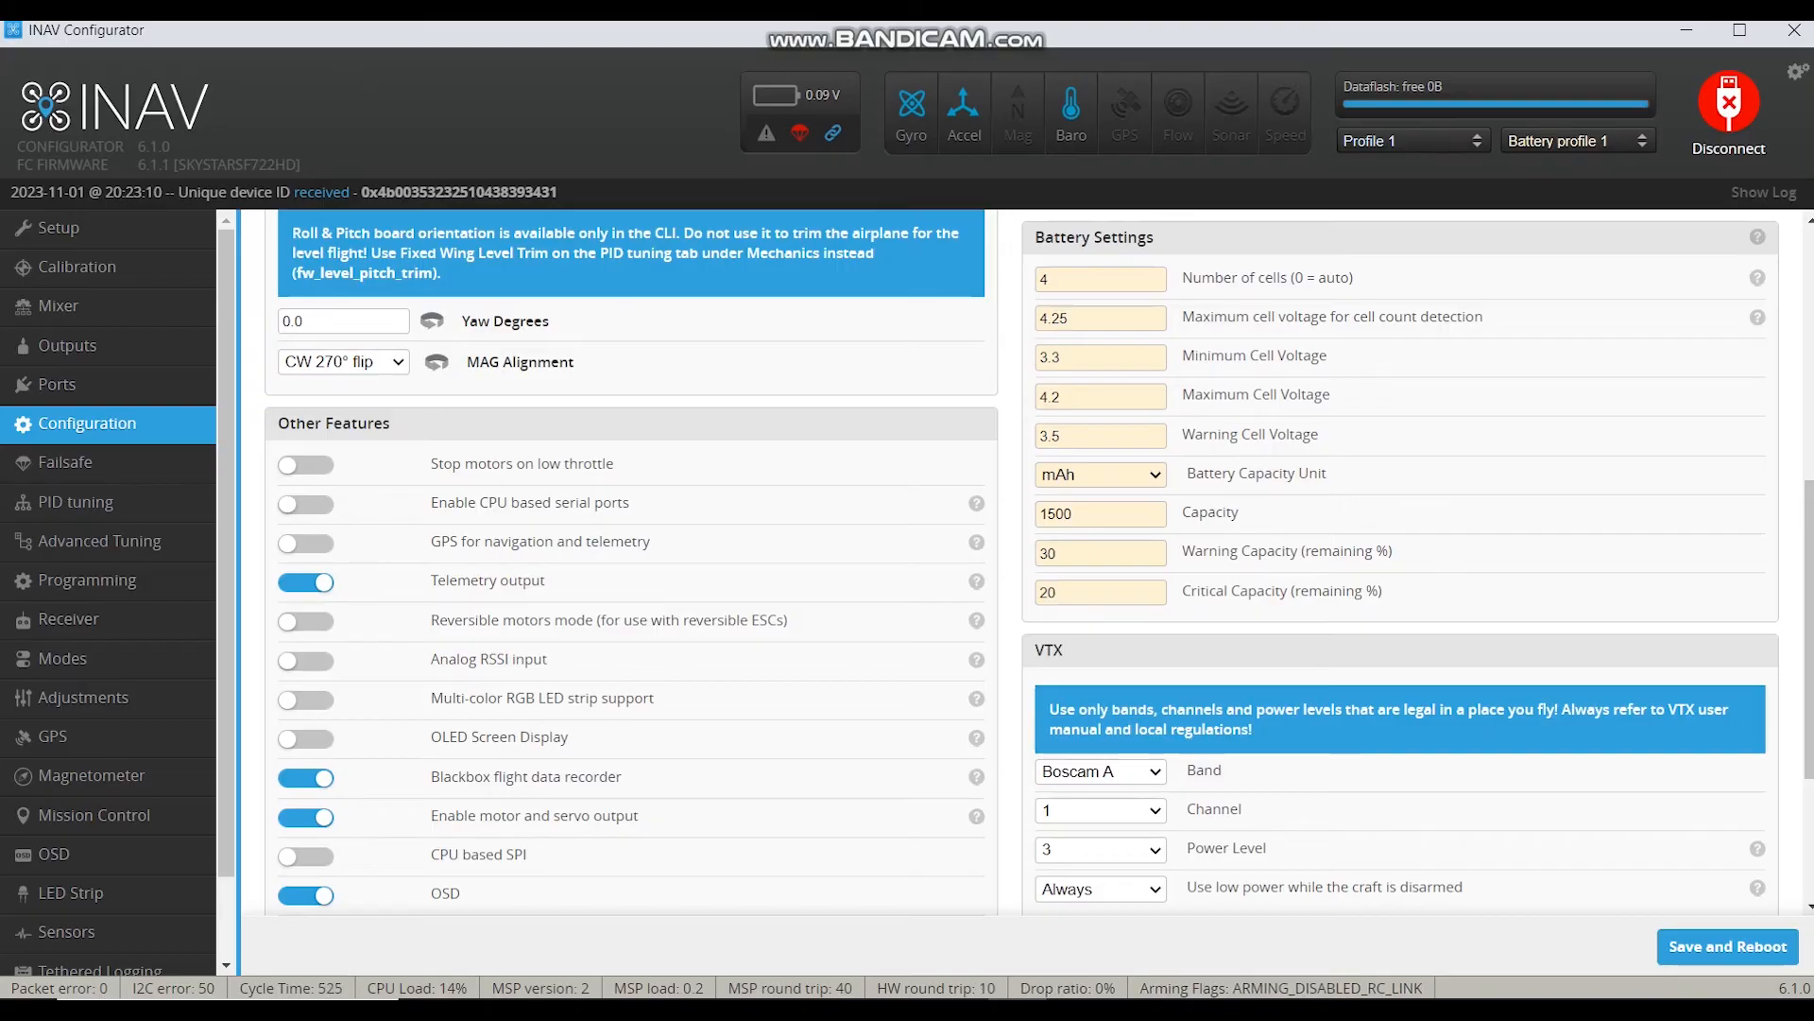
left_click(65, 462)
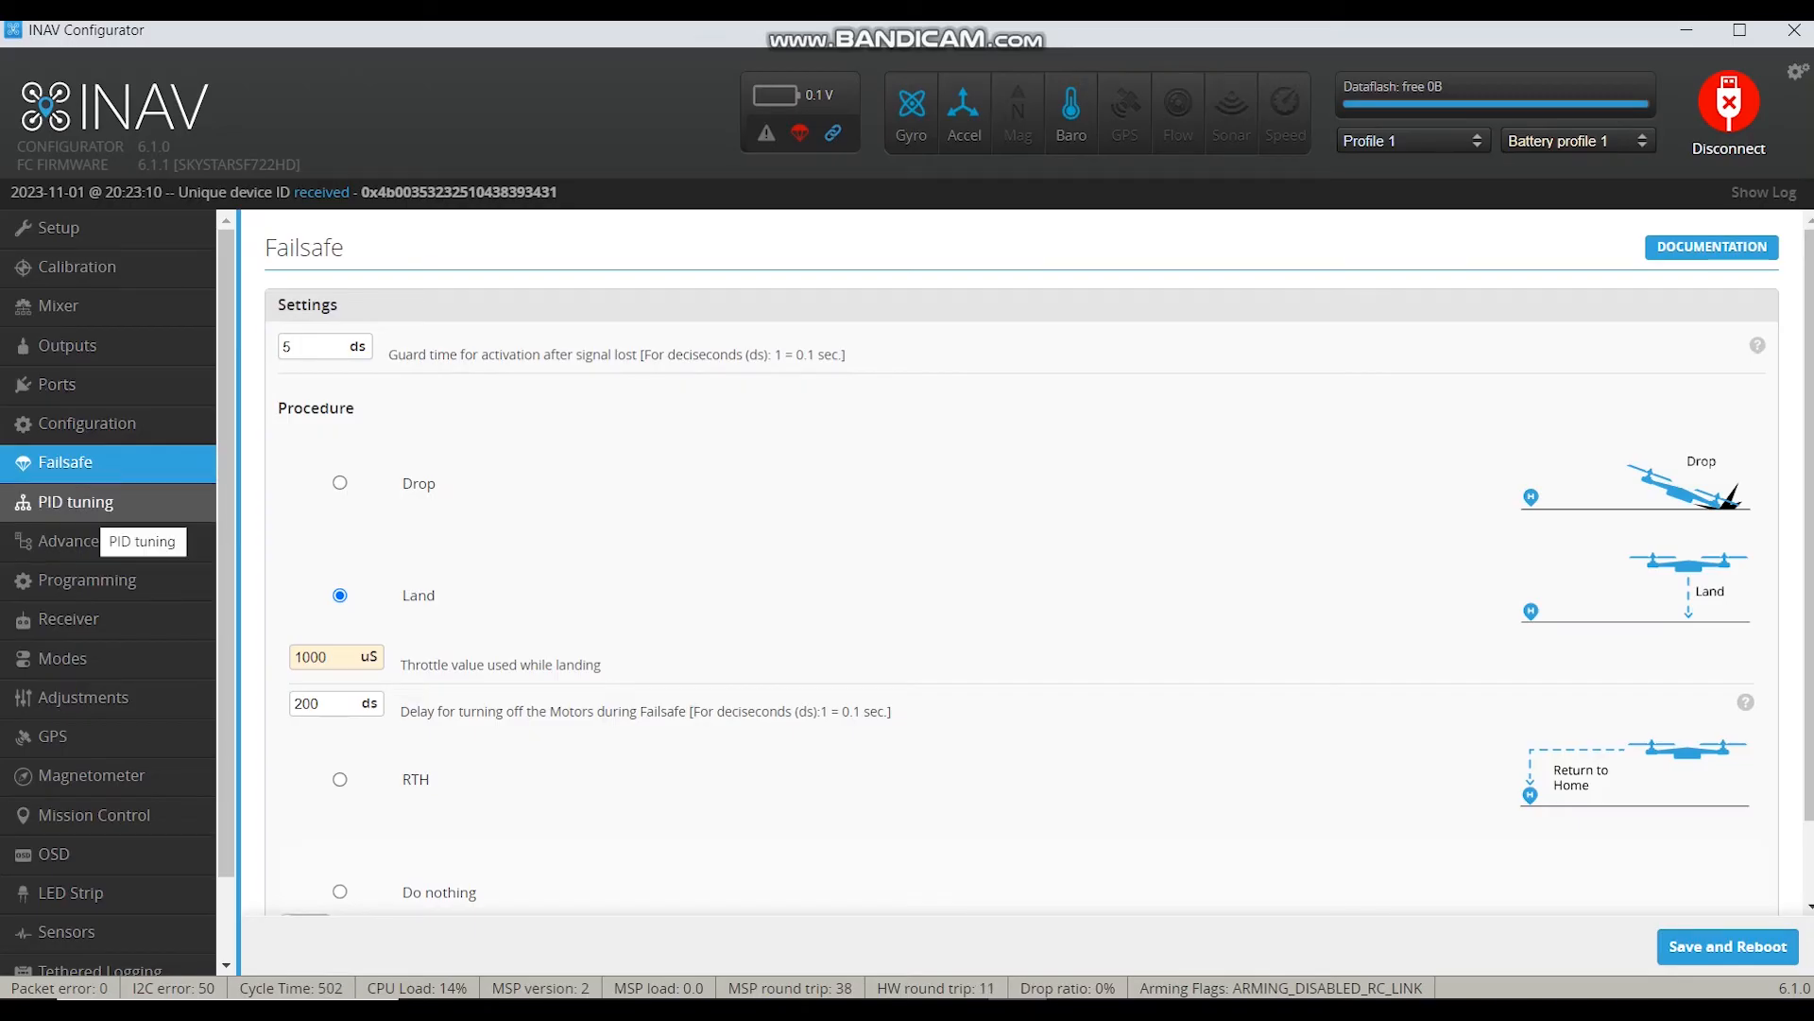
left_click(76, 502)
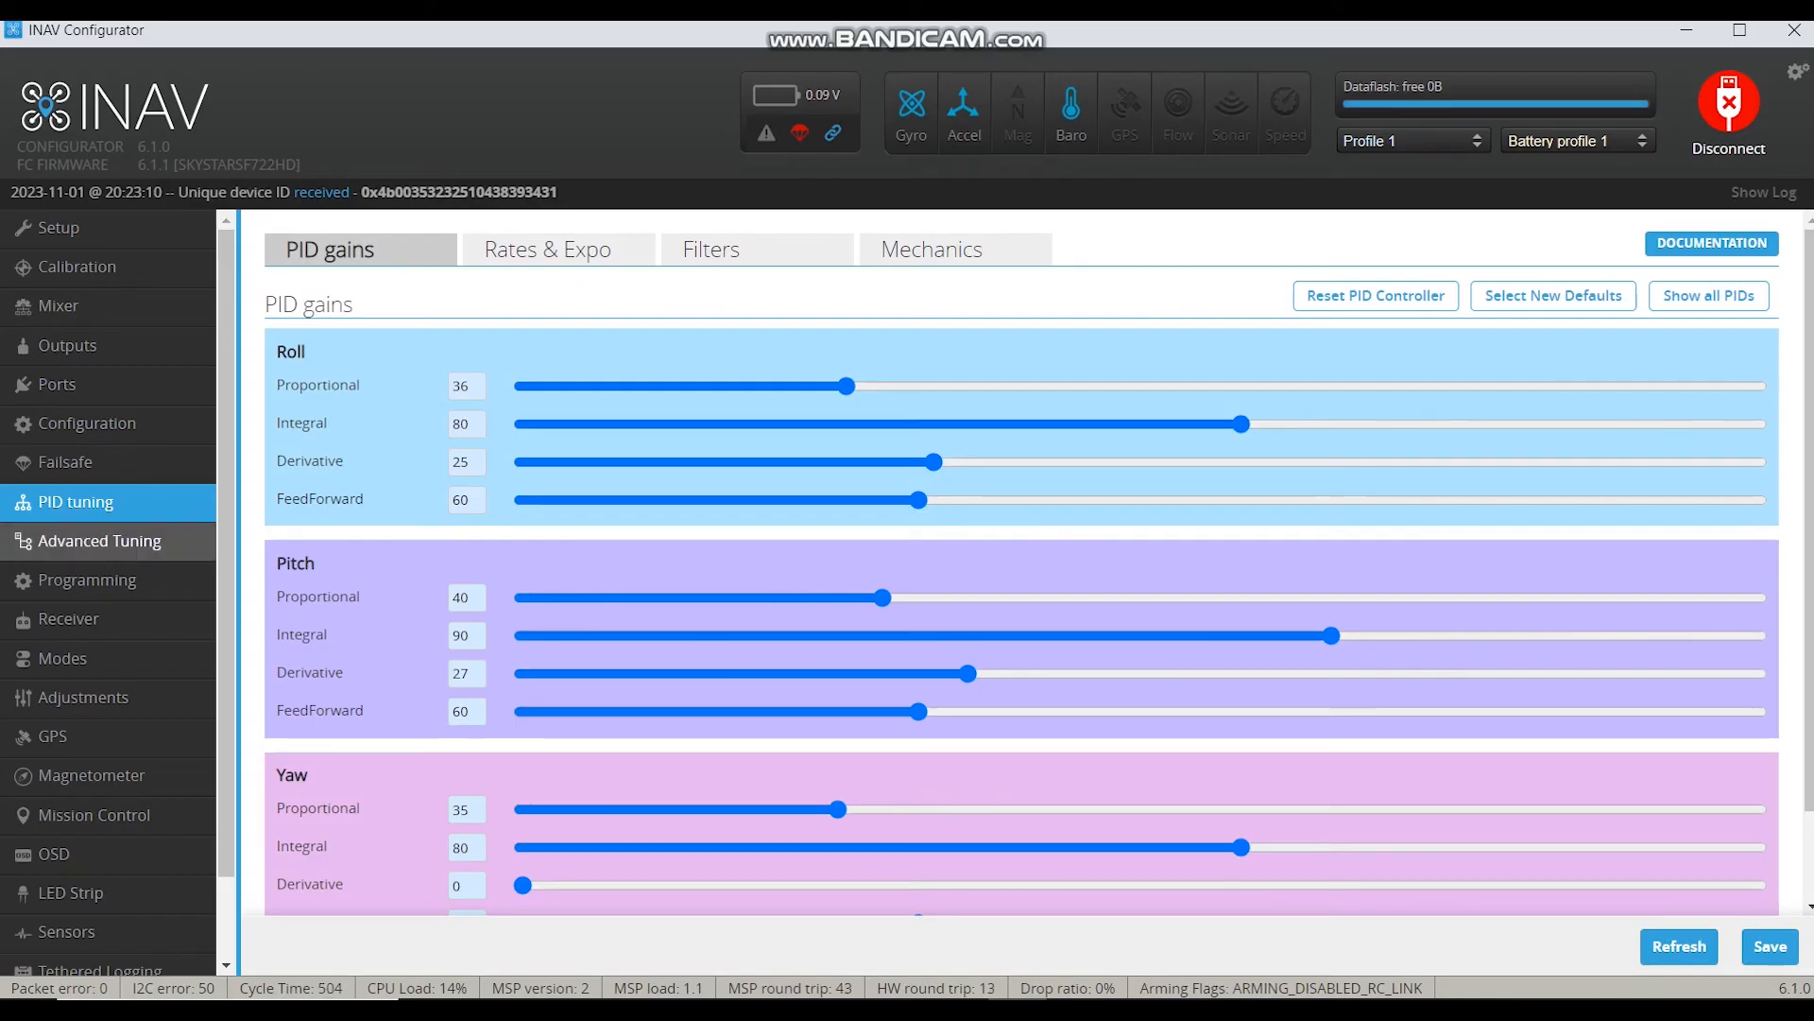
left_click(100, 540)
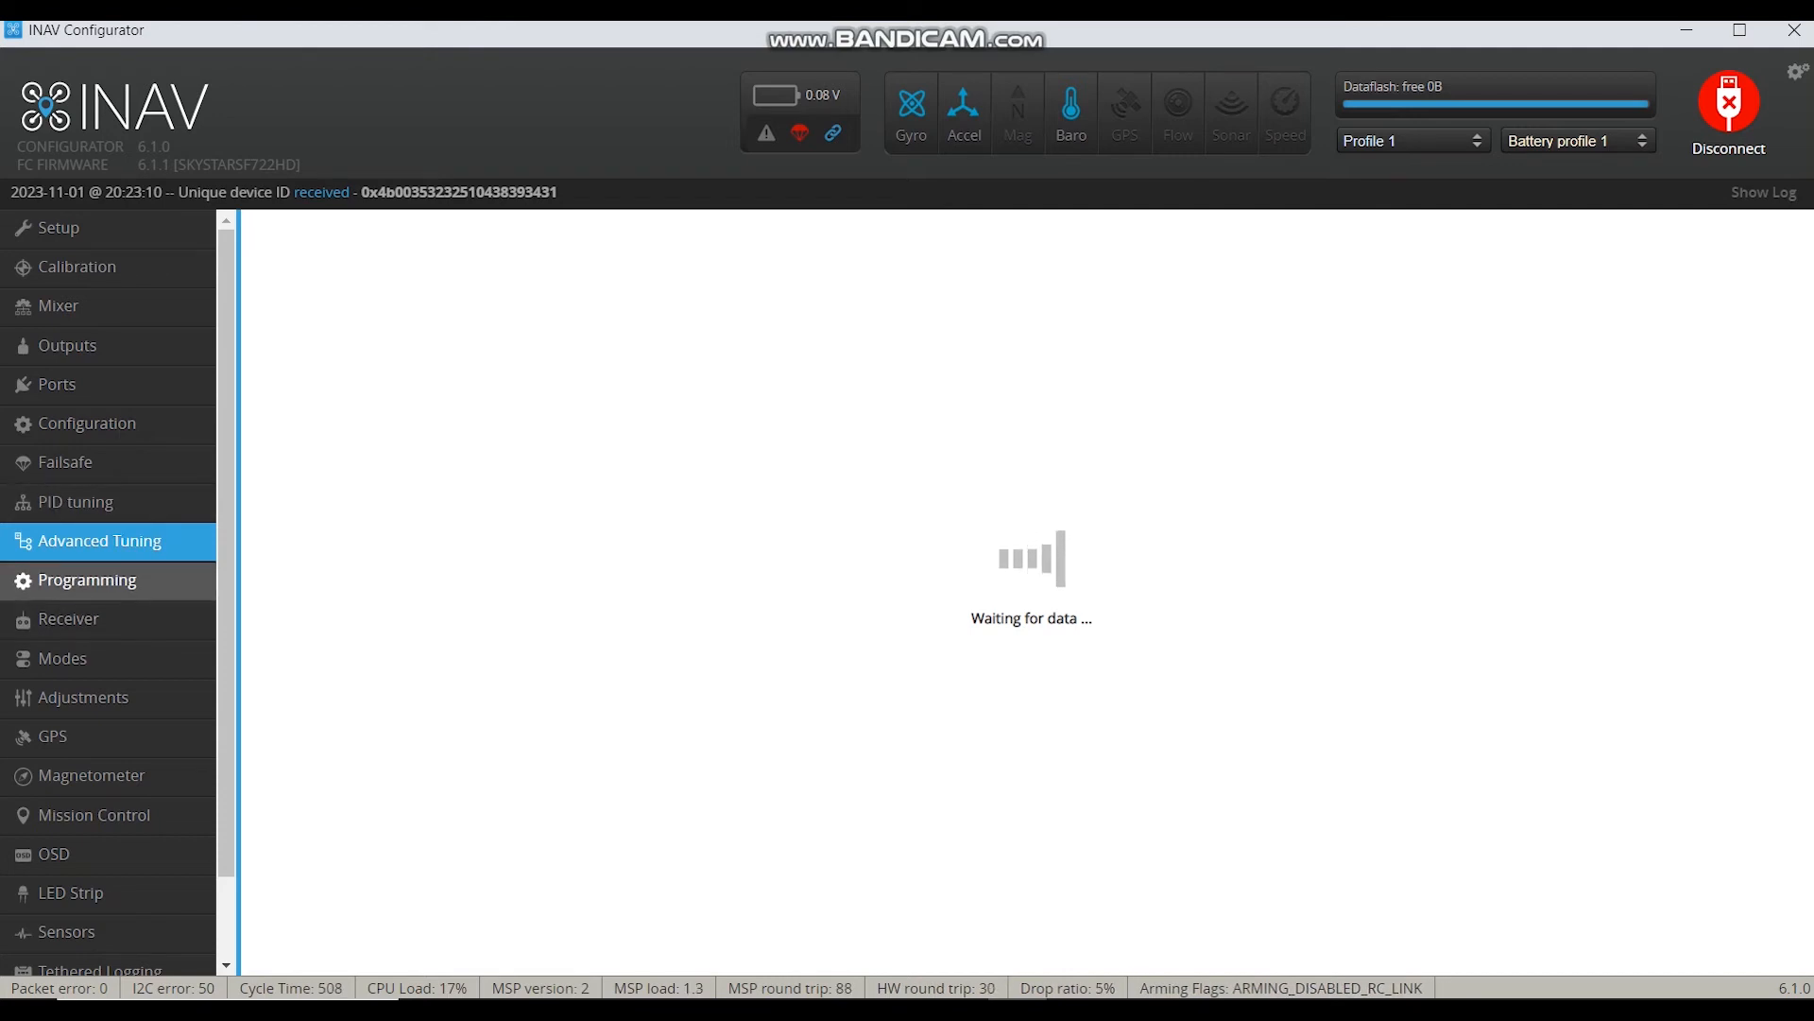
left_click(87, 580)
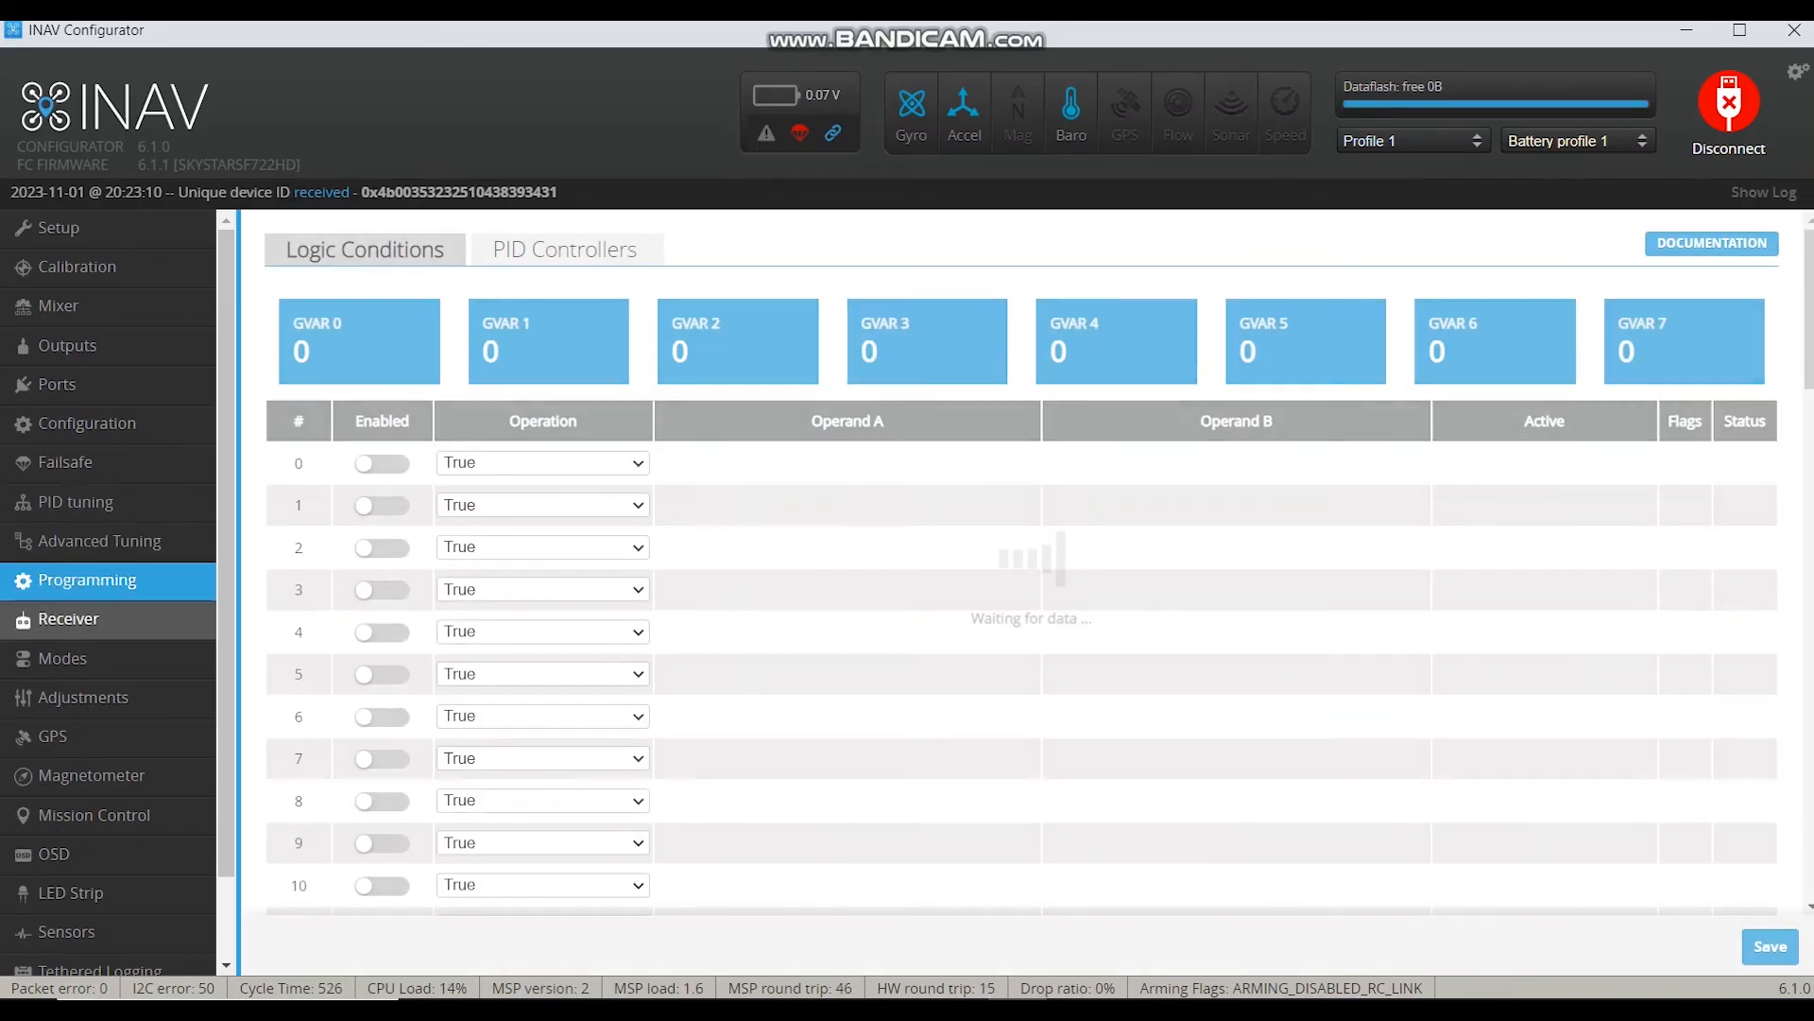
Step: Set the receiver type to SERIAL and the serial receiver provider to SBUS
left_click(68, 619)
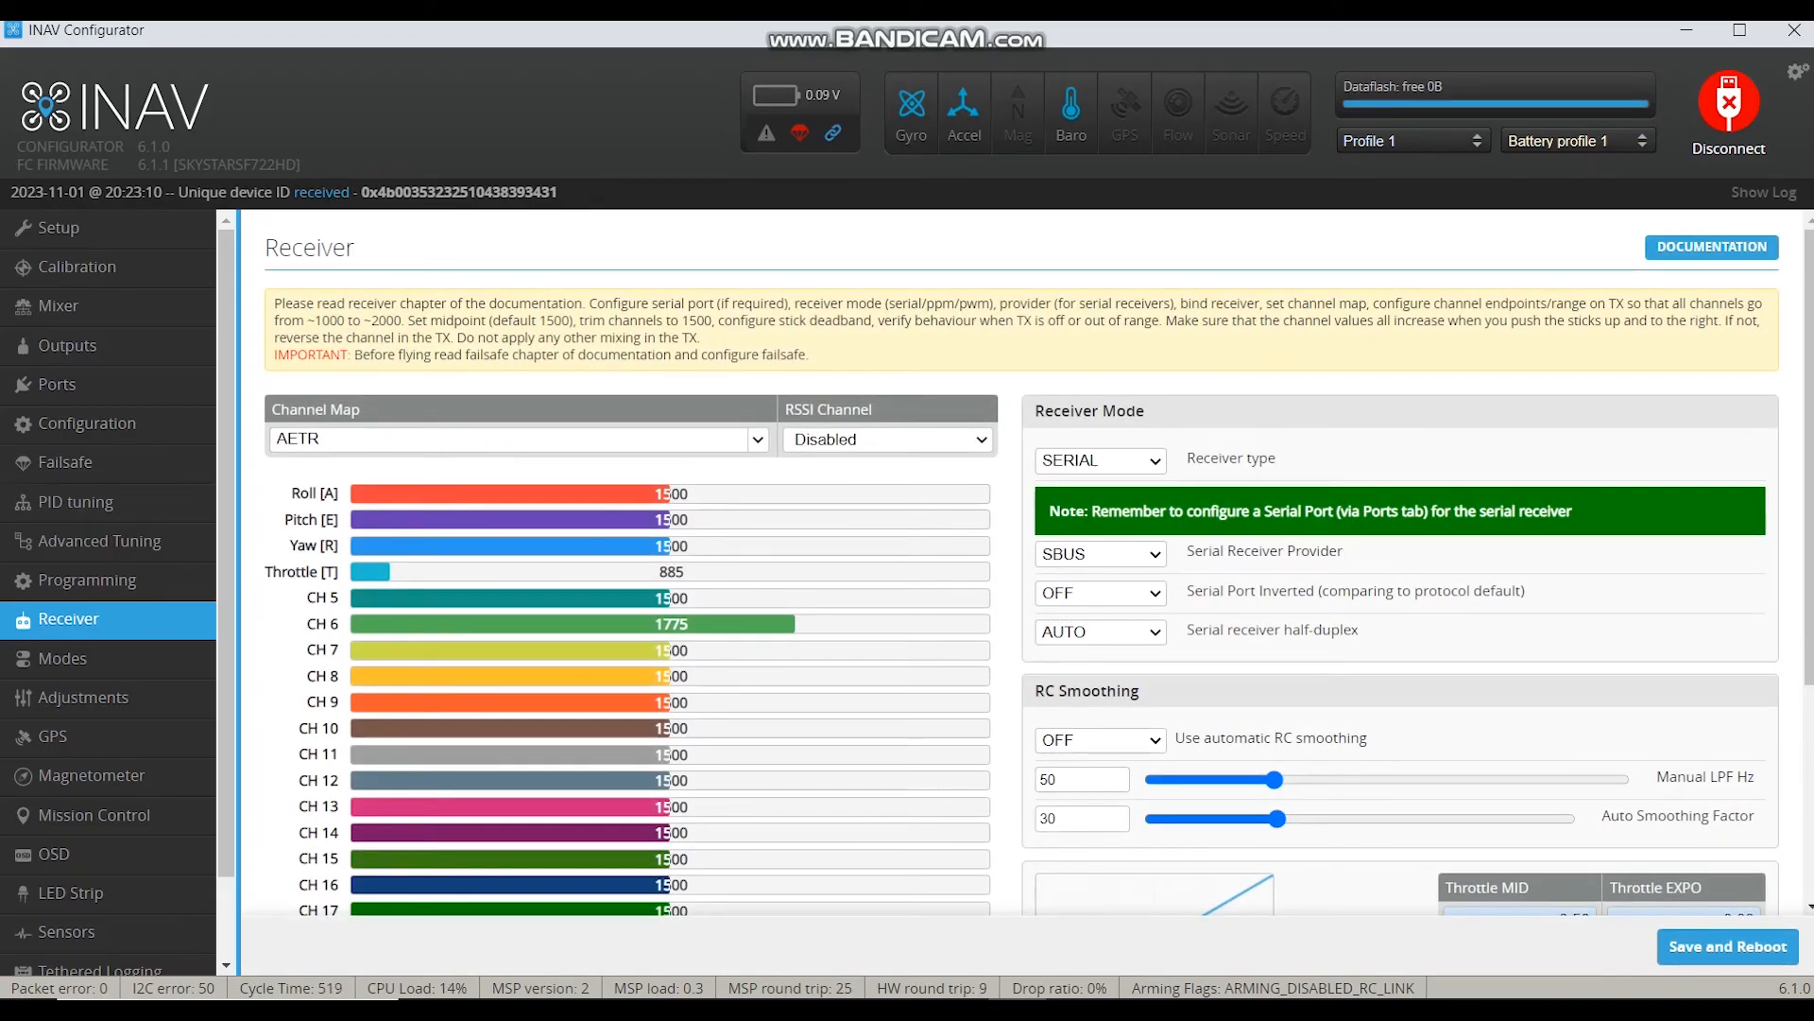
left_click(1101, 462)
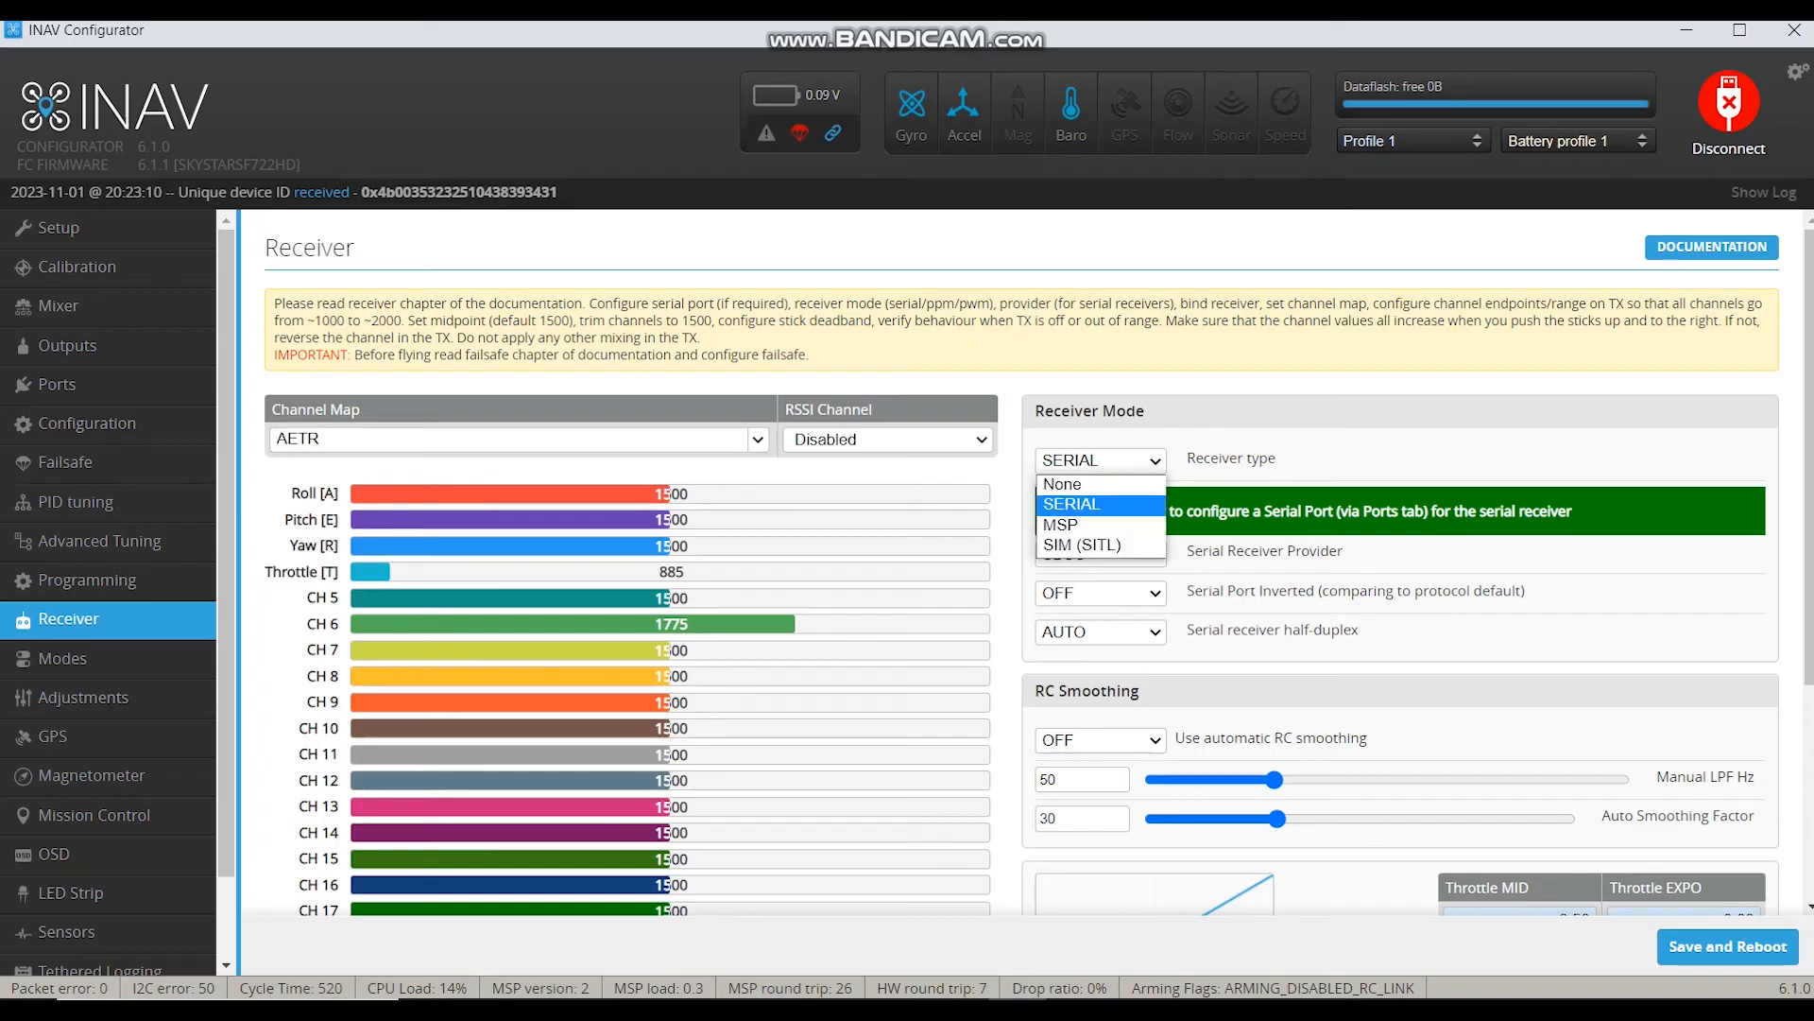
left_click(1101, 505)
left_click(1101, 555)
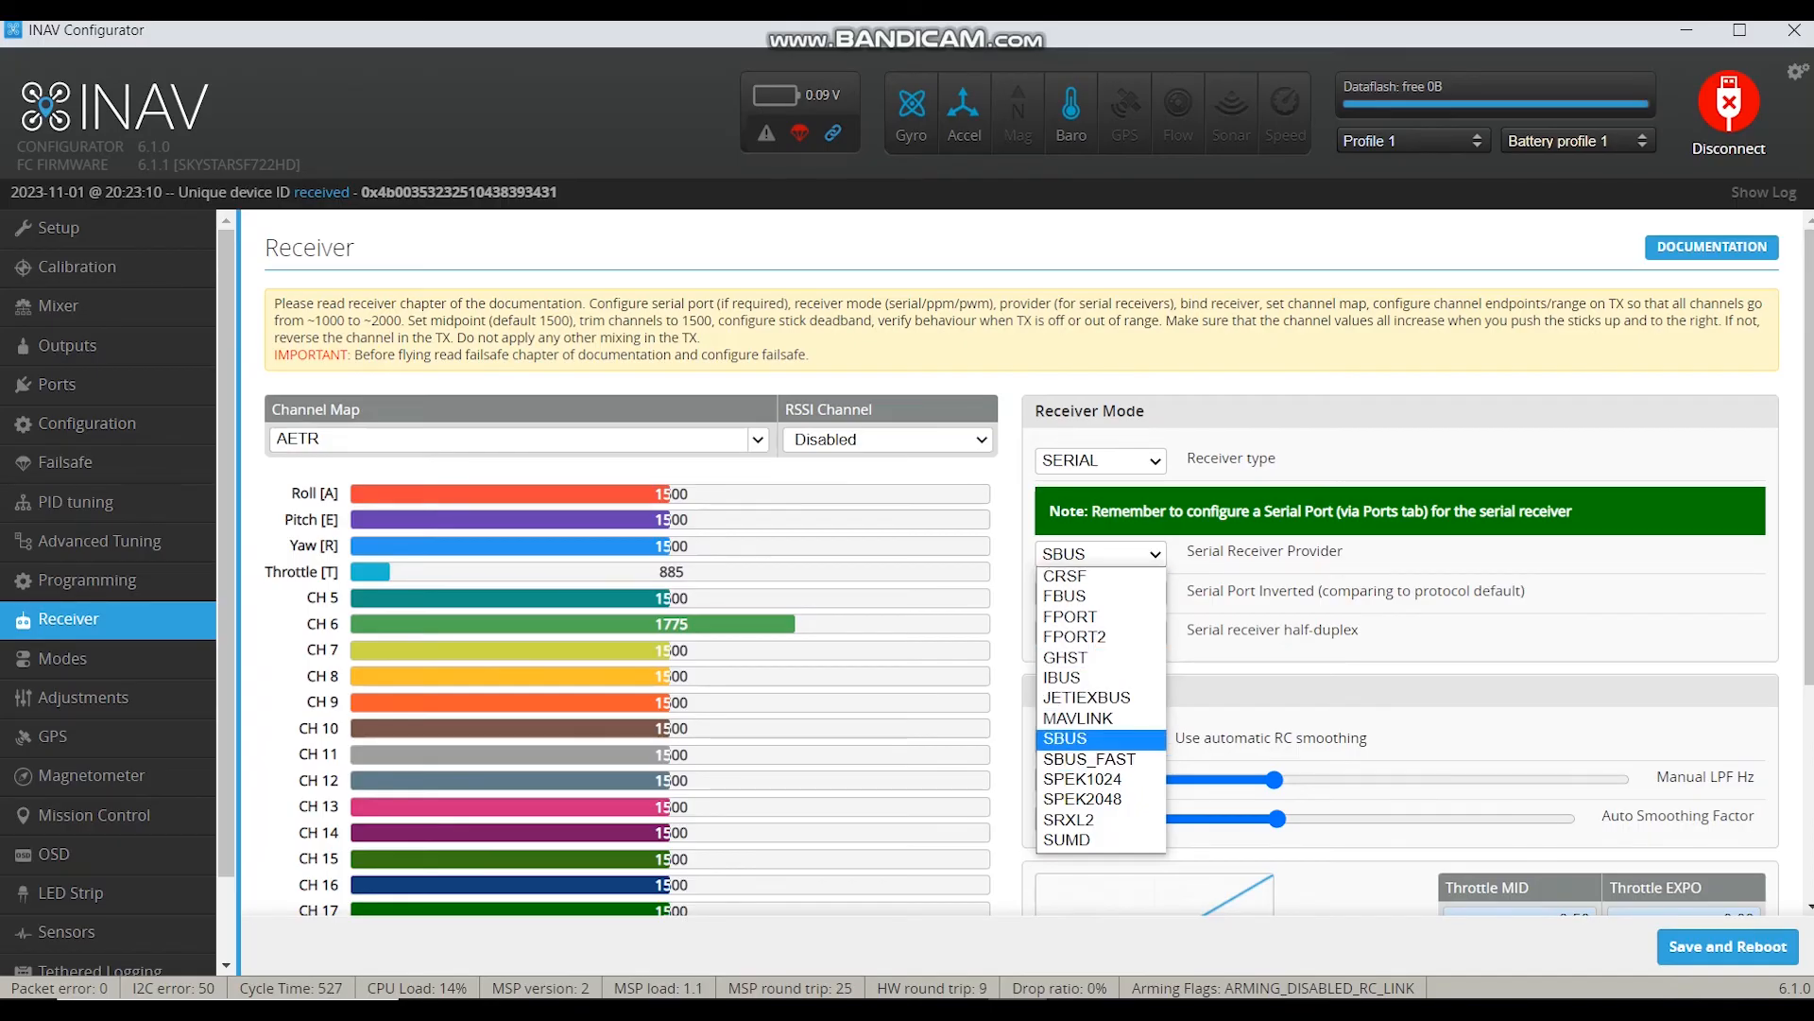
key("Return")
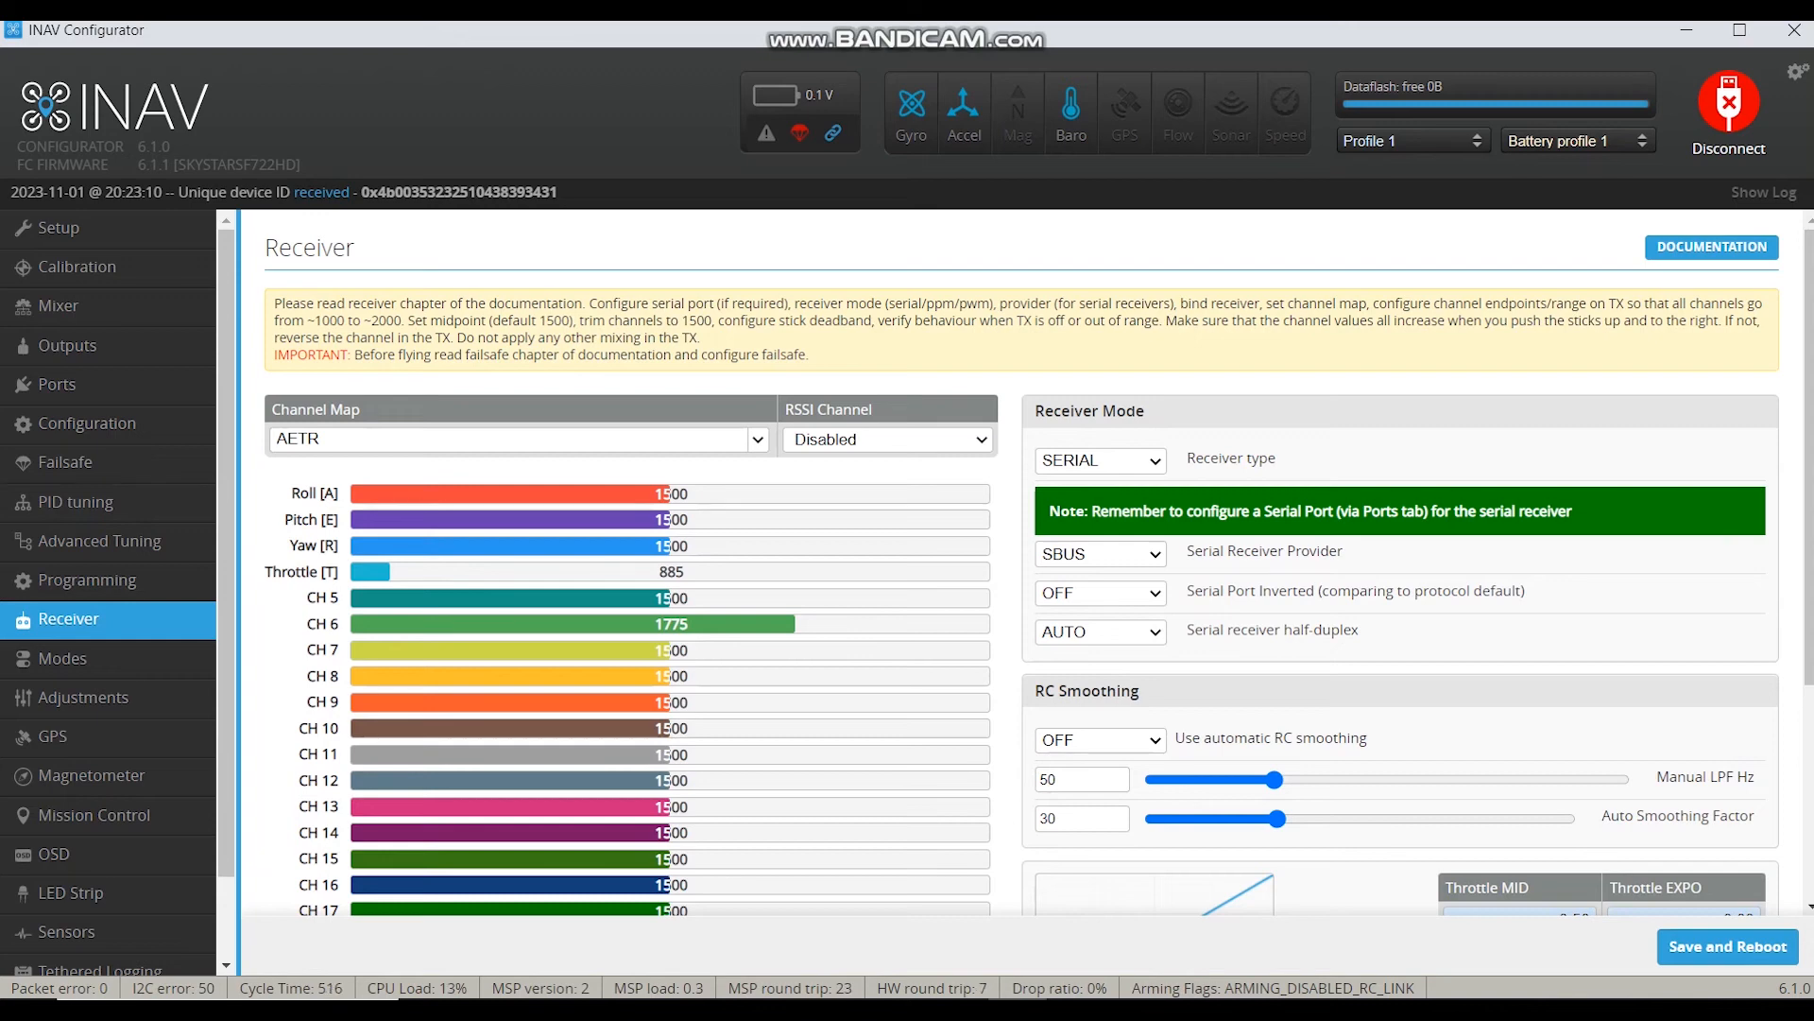
Step: Try CRSF as the serial receiver provider, and return it to SBUS
left_click(1101, 555)
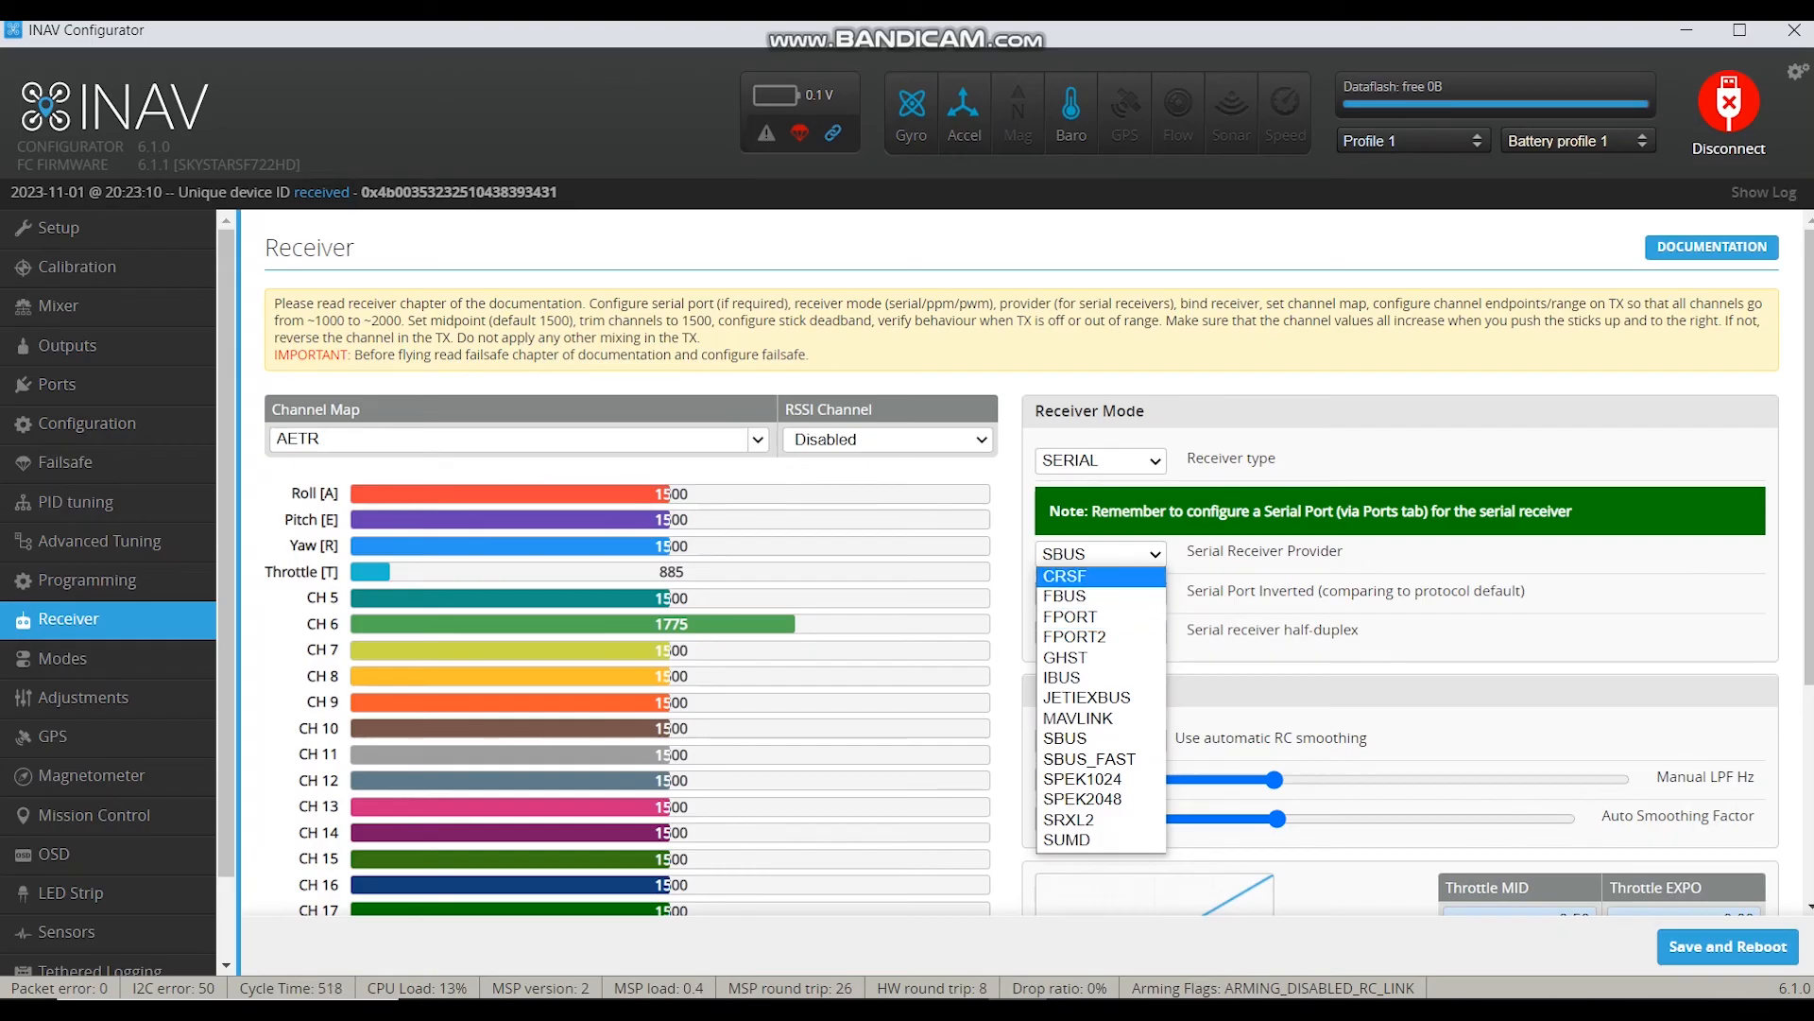
left_click(1101, 576)
left_click(1101, 554)
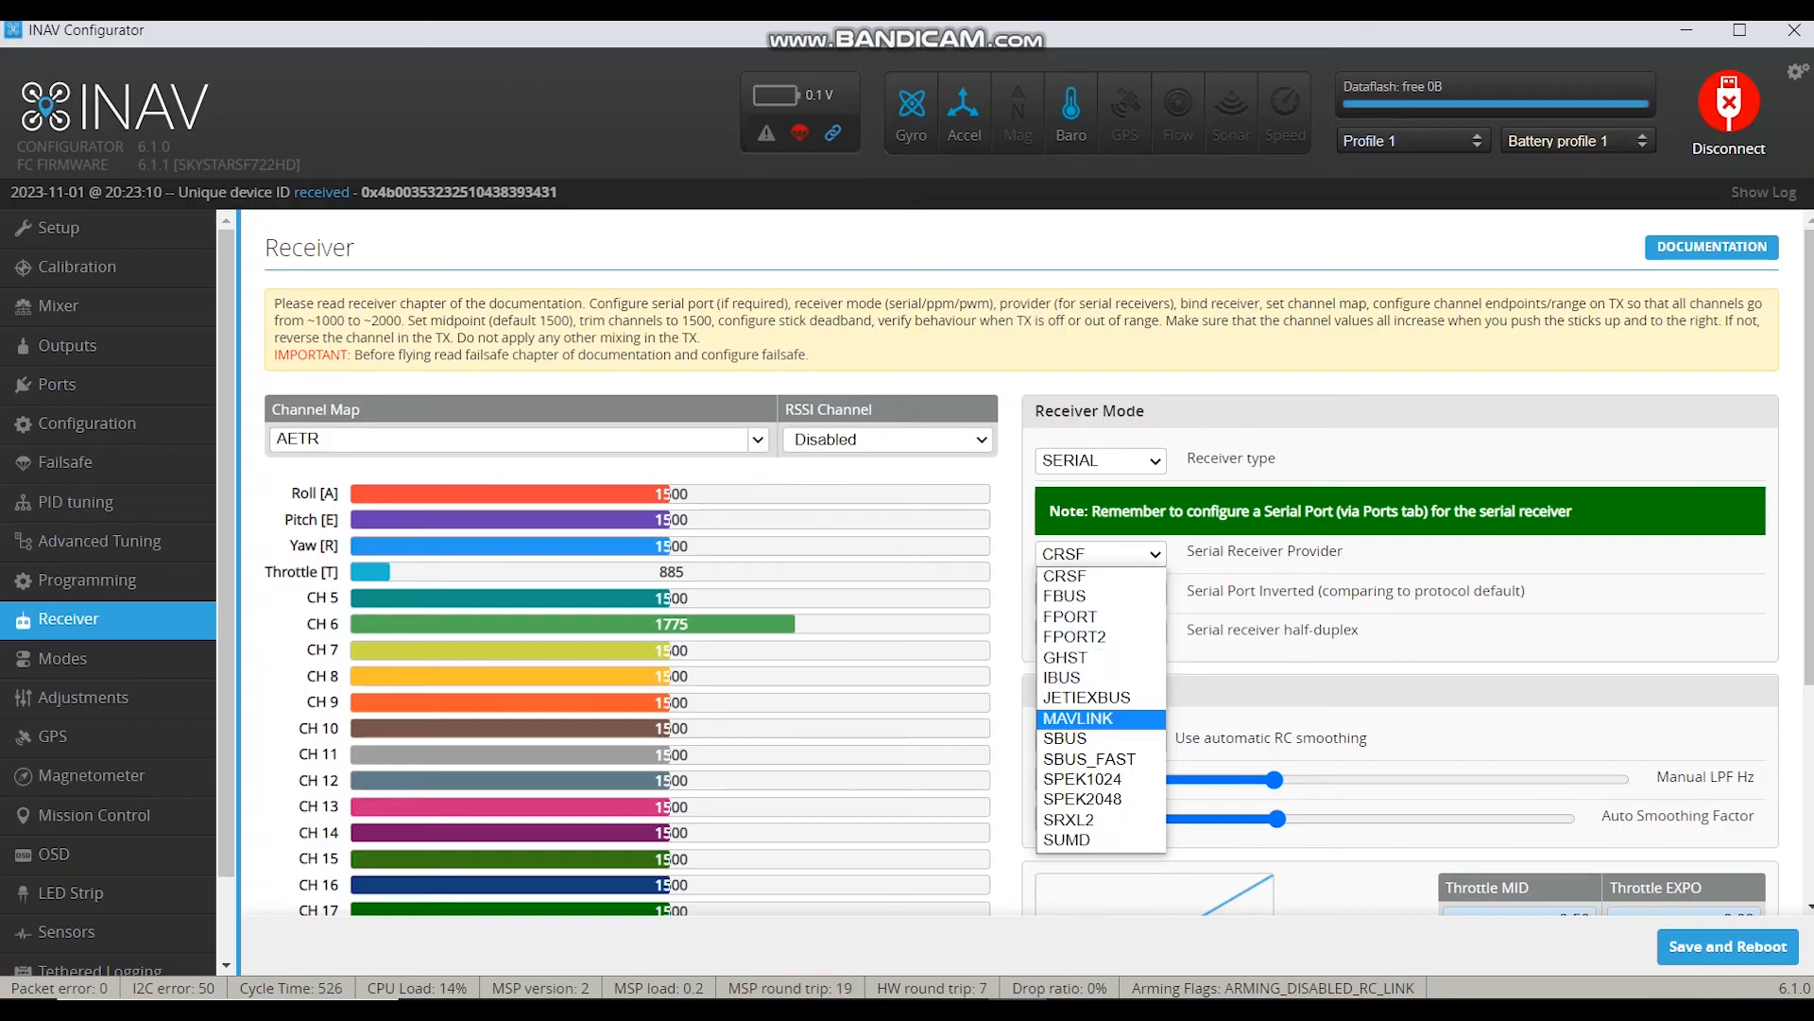
left_click(1101, 738)
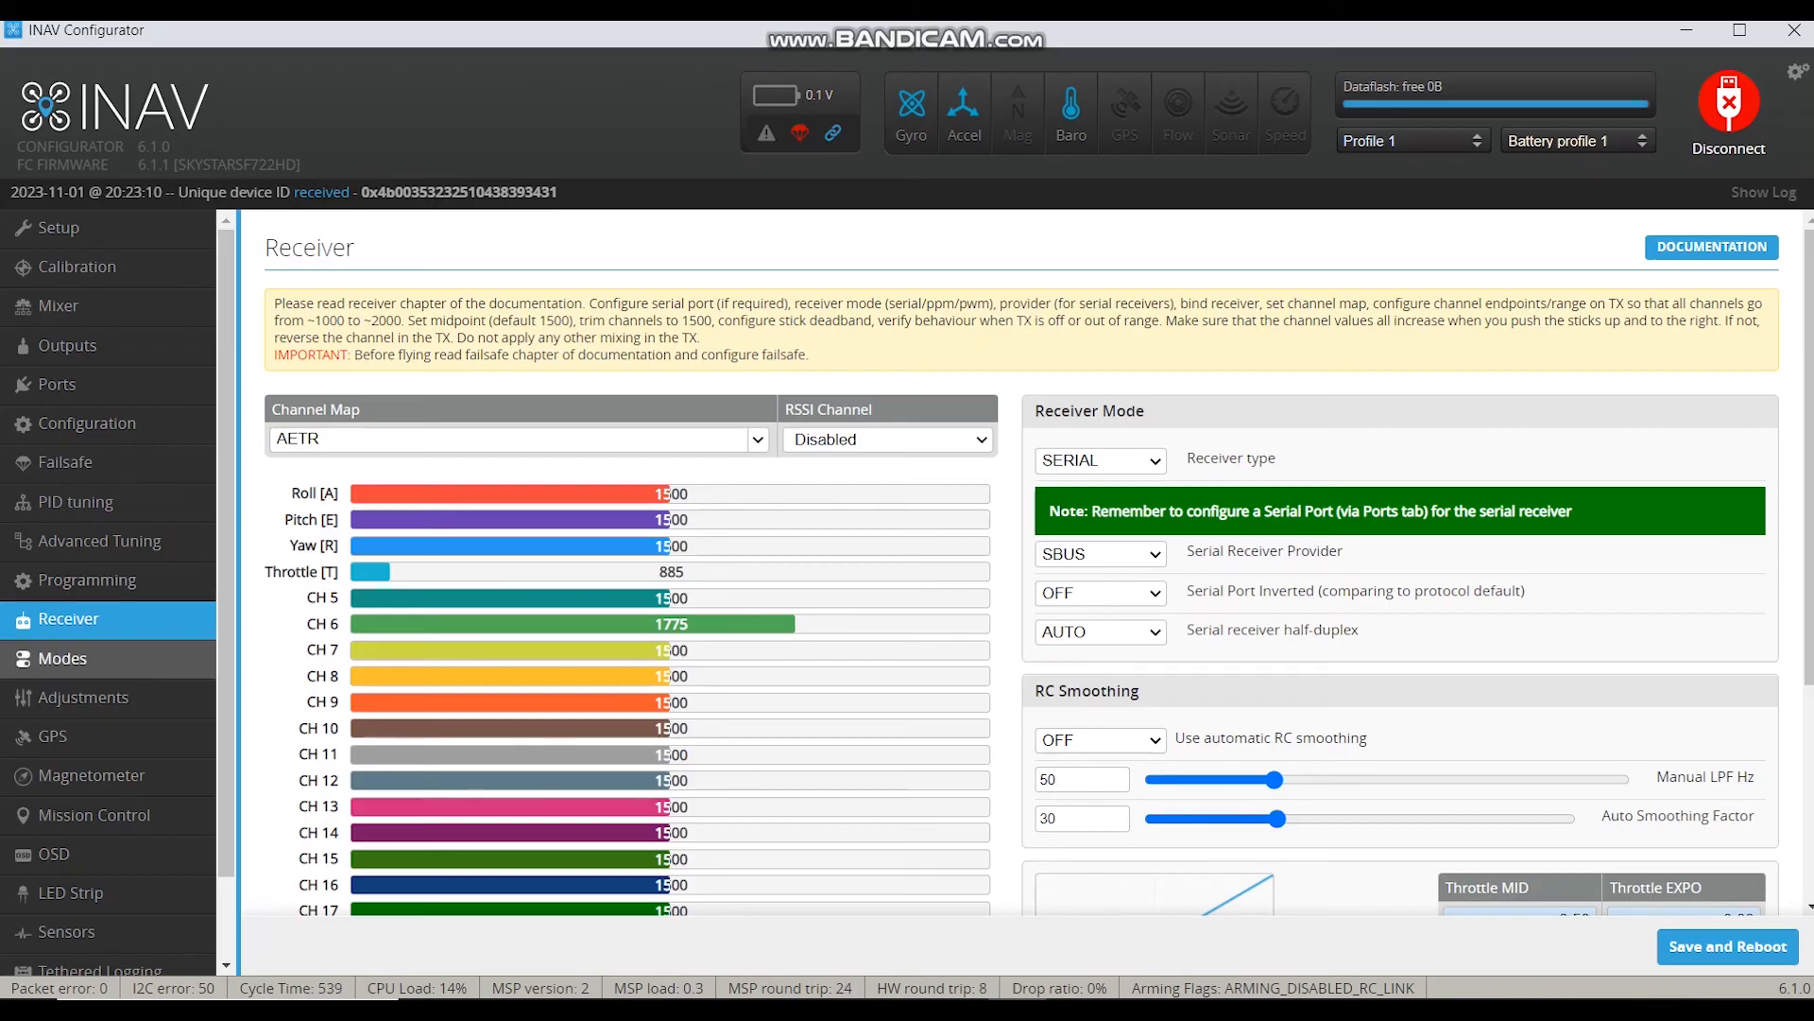
Step: Delete the existing ARM mode range and add a new one spanning 1800 to 2100
left_click(63, 658)
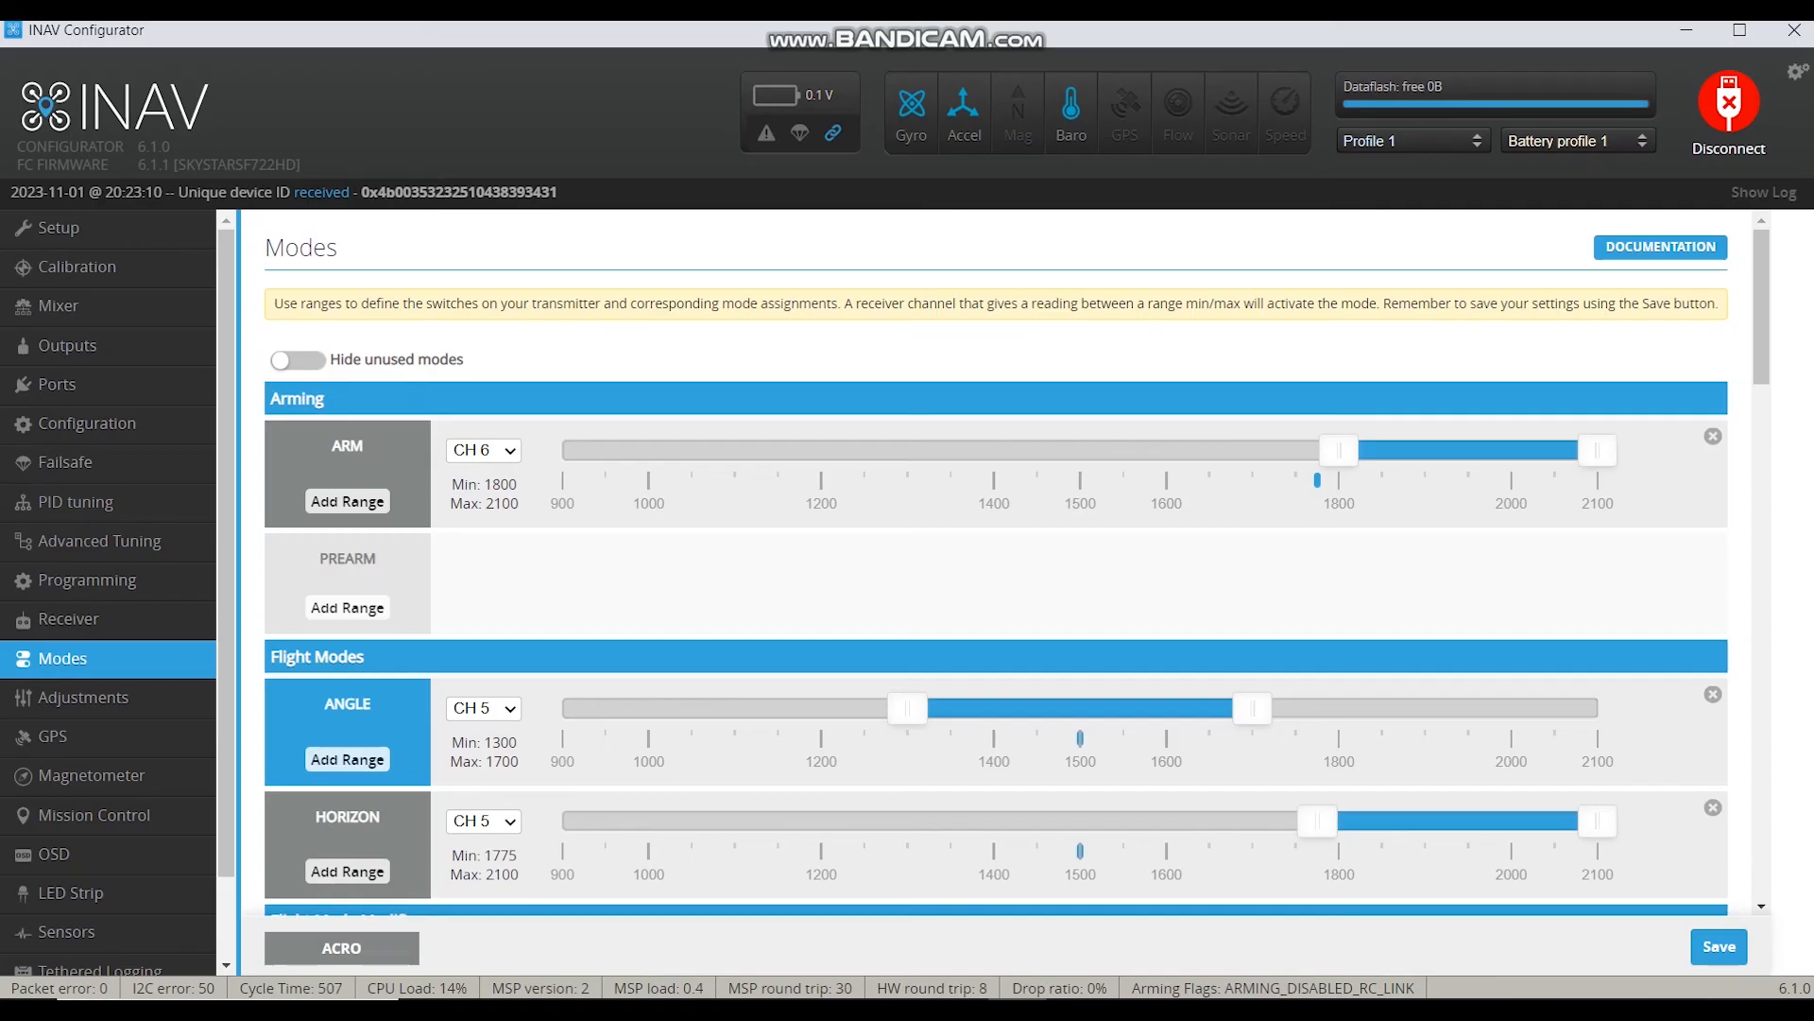
left_click(1712, 435)
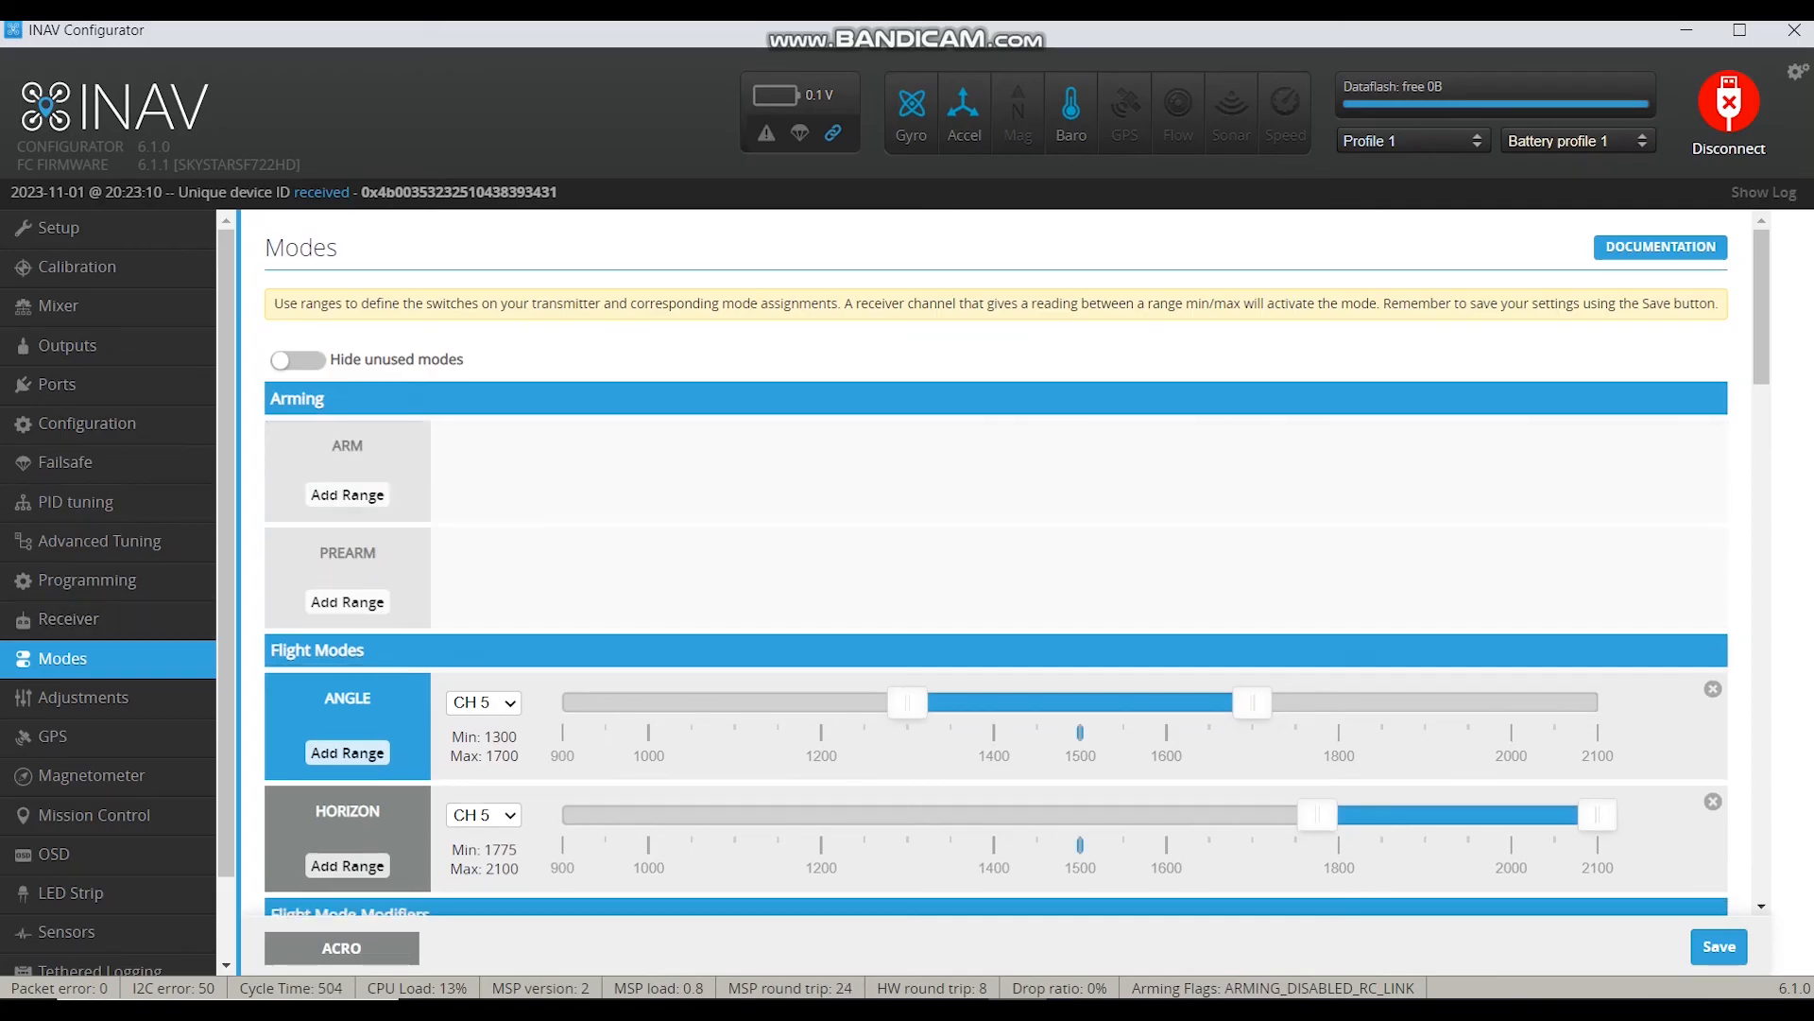
left_click(347, 501)
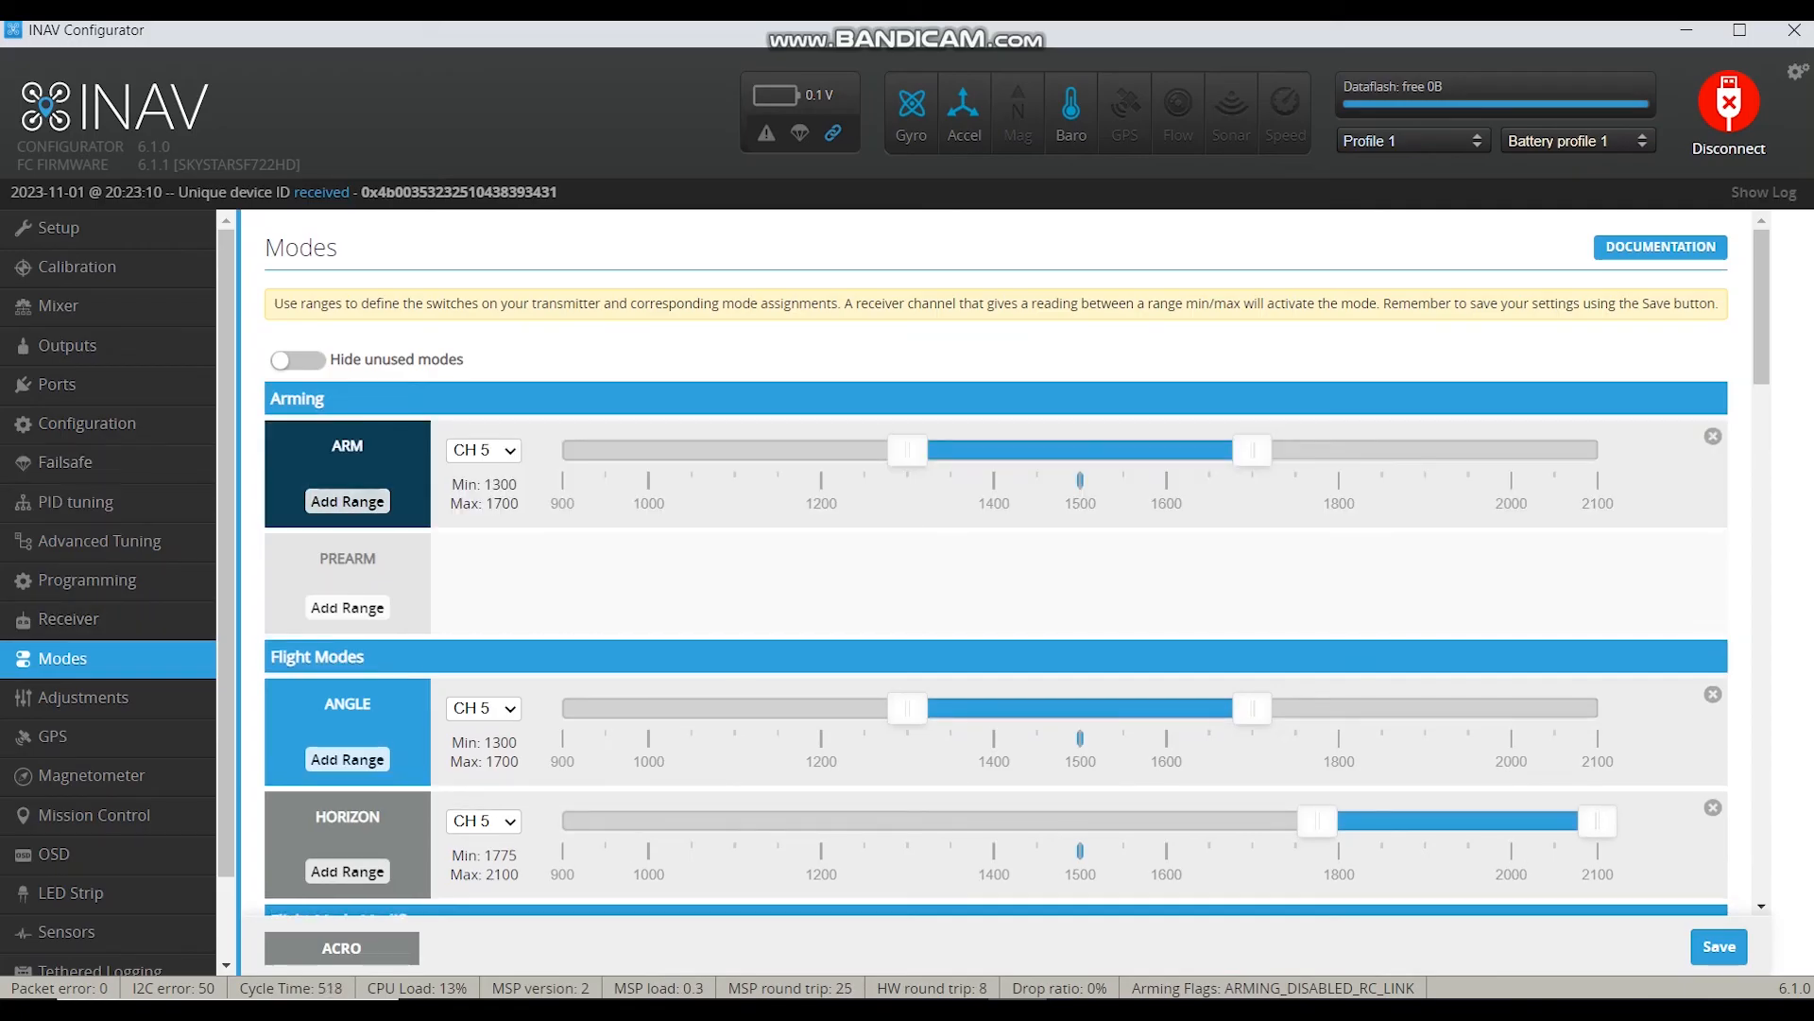
left_click(483, 449)
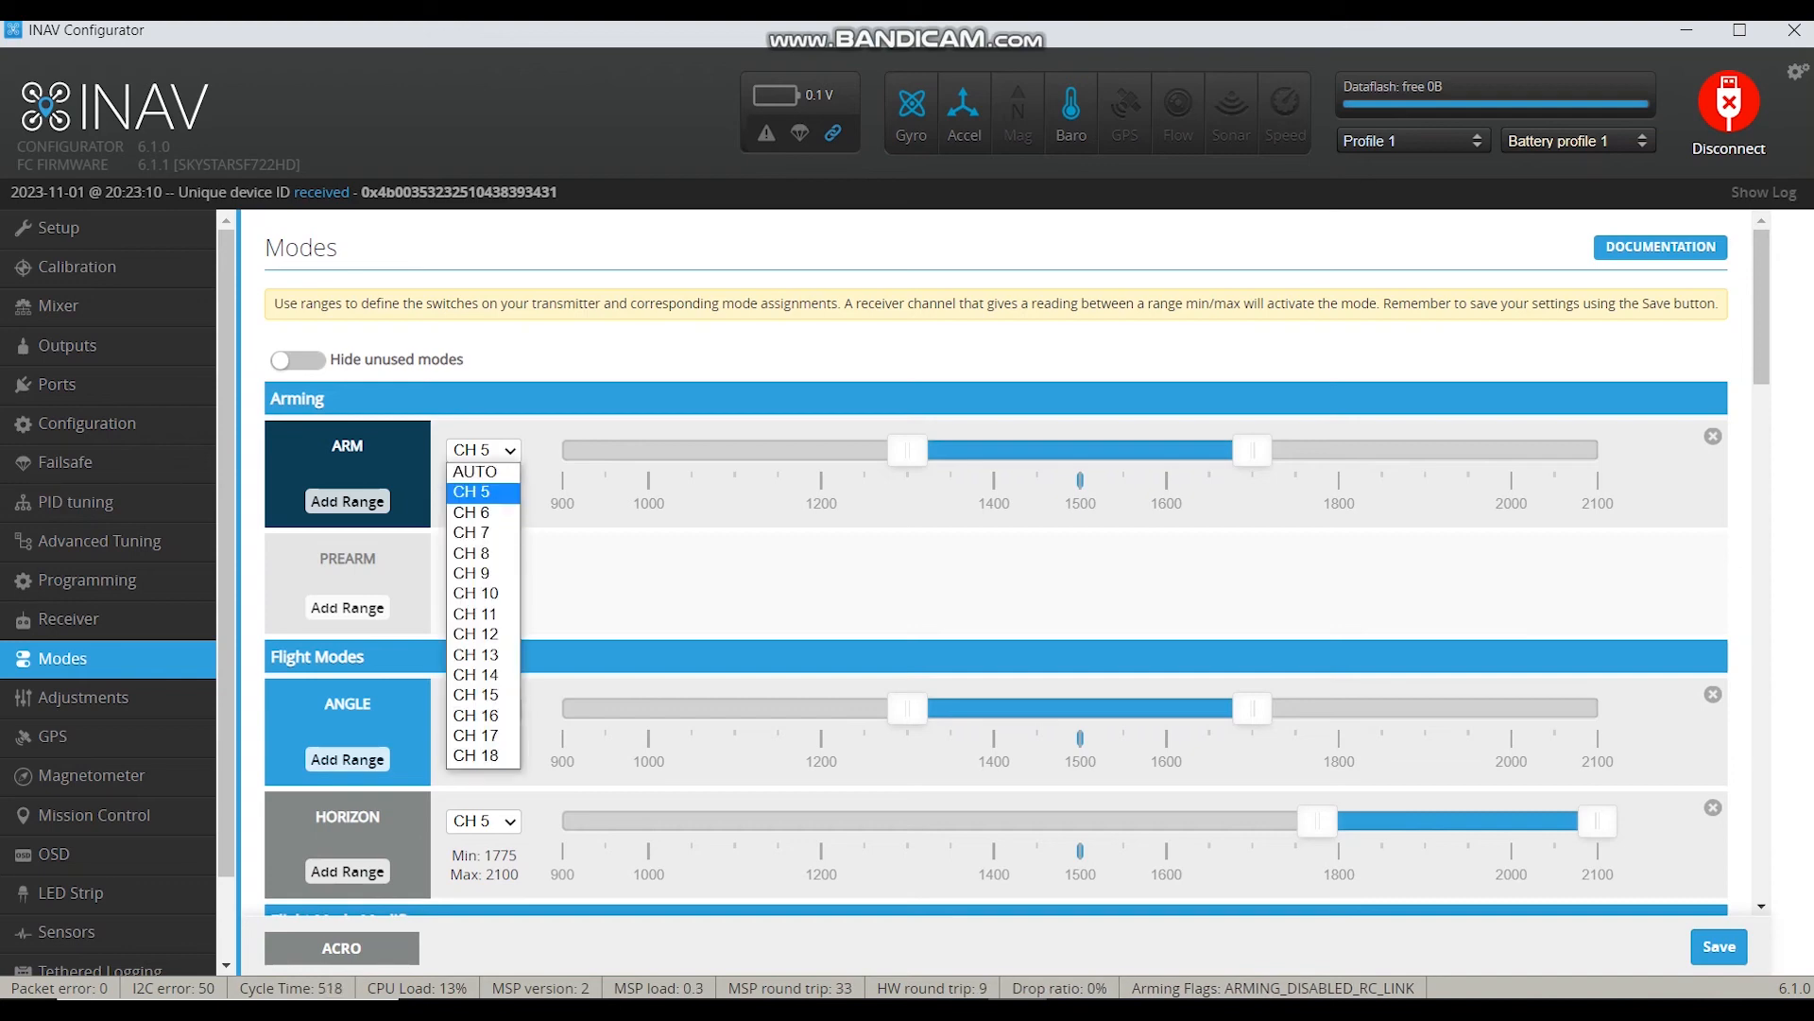
left_click_drag(1253, 450, 1598, 450)
left_click_drag(908, 450, 1339, 449)
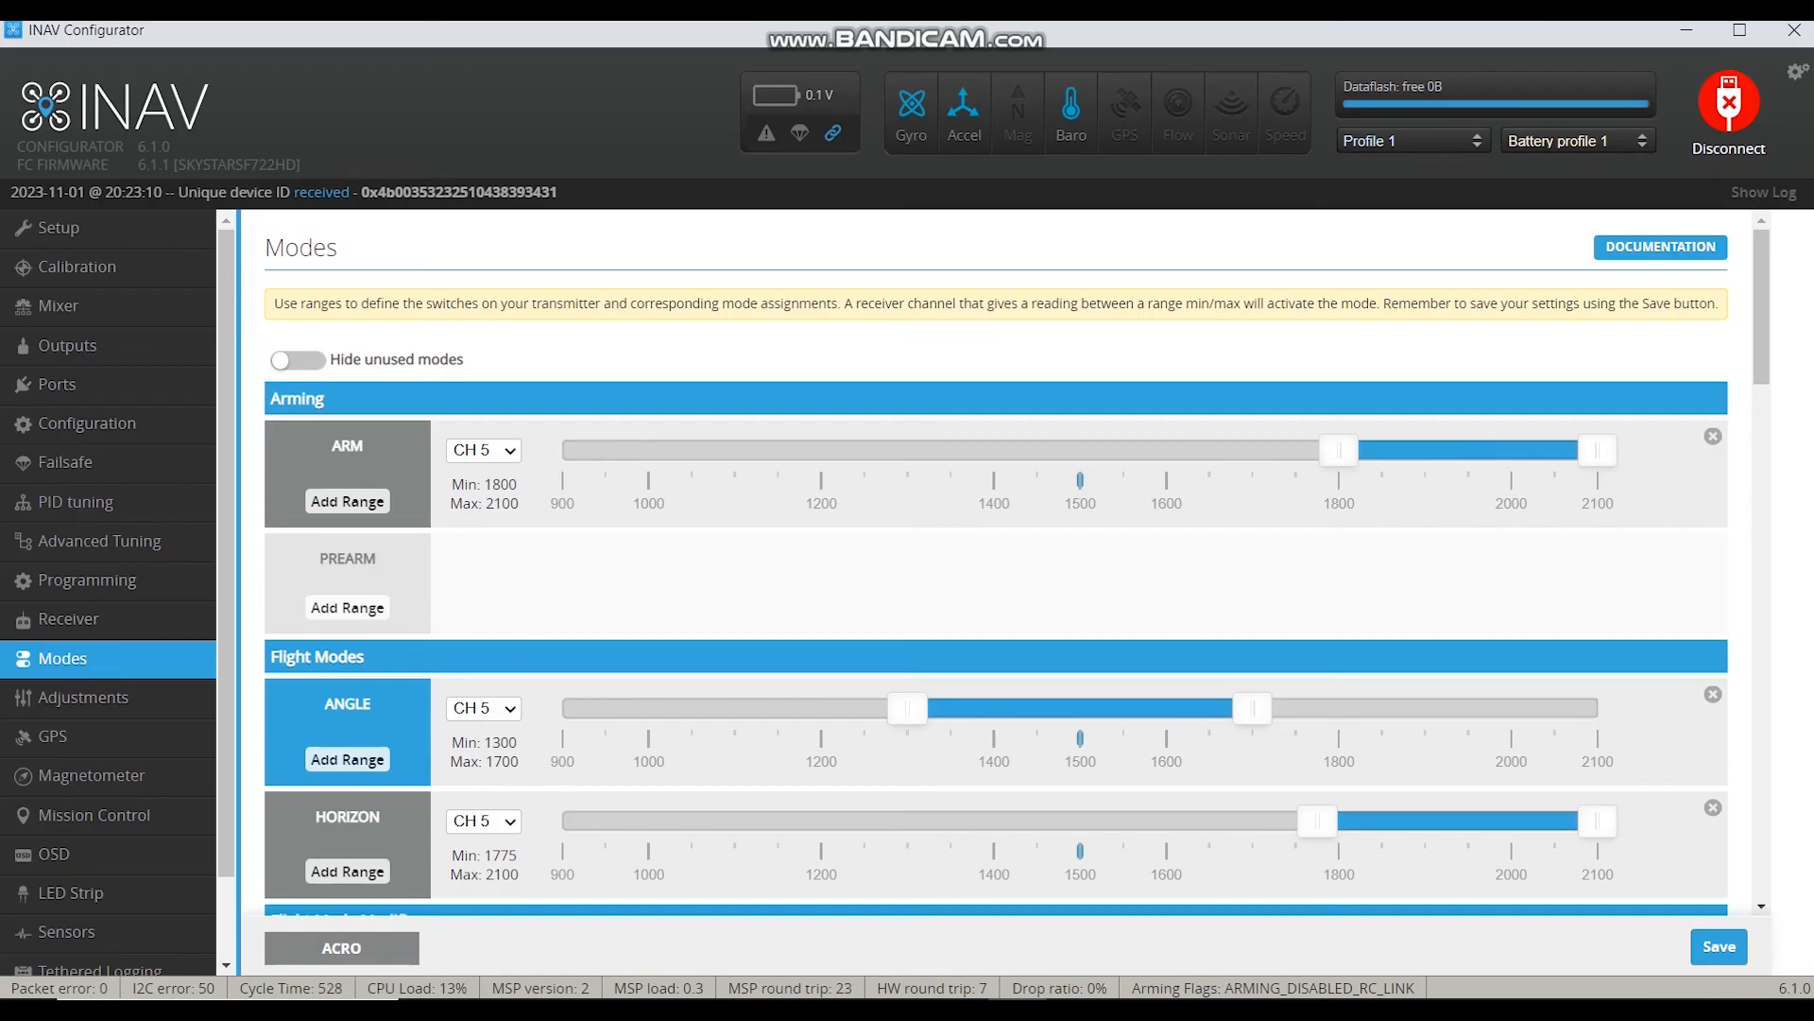
Step: Try AUTO as the channel of the ARM range, and set it to CH 6
left_click(484, 450)
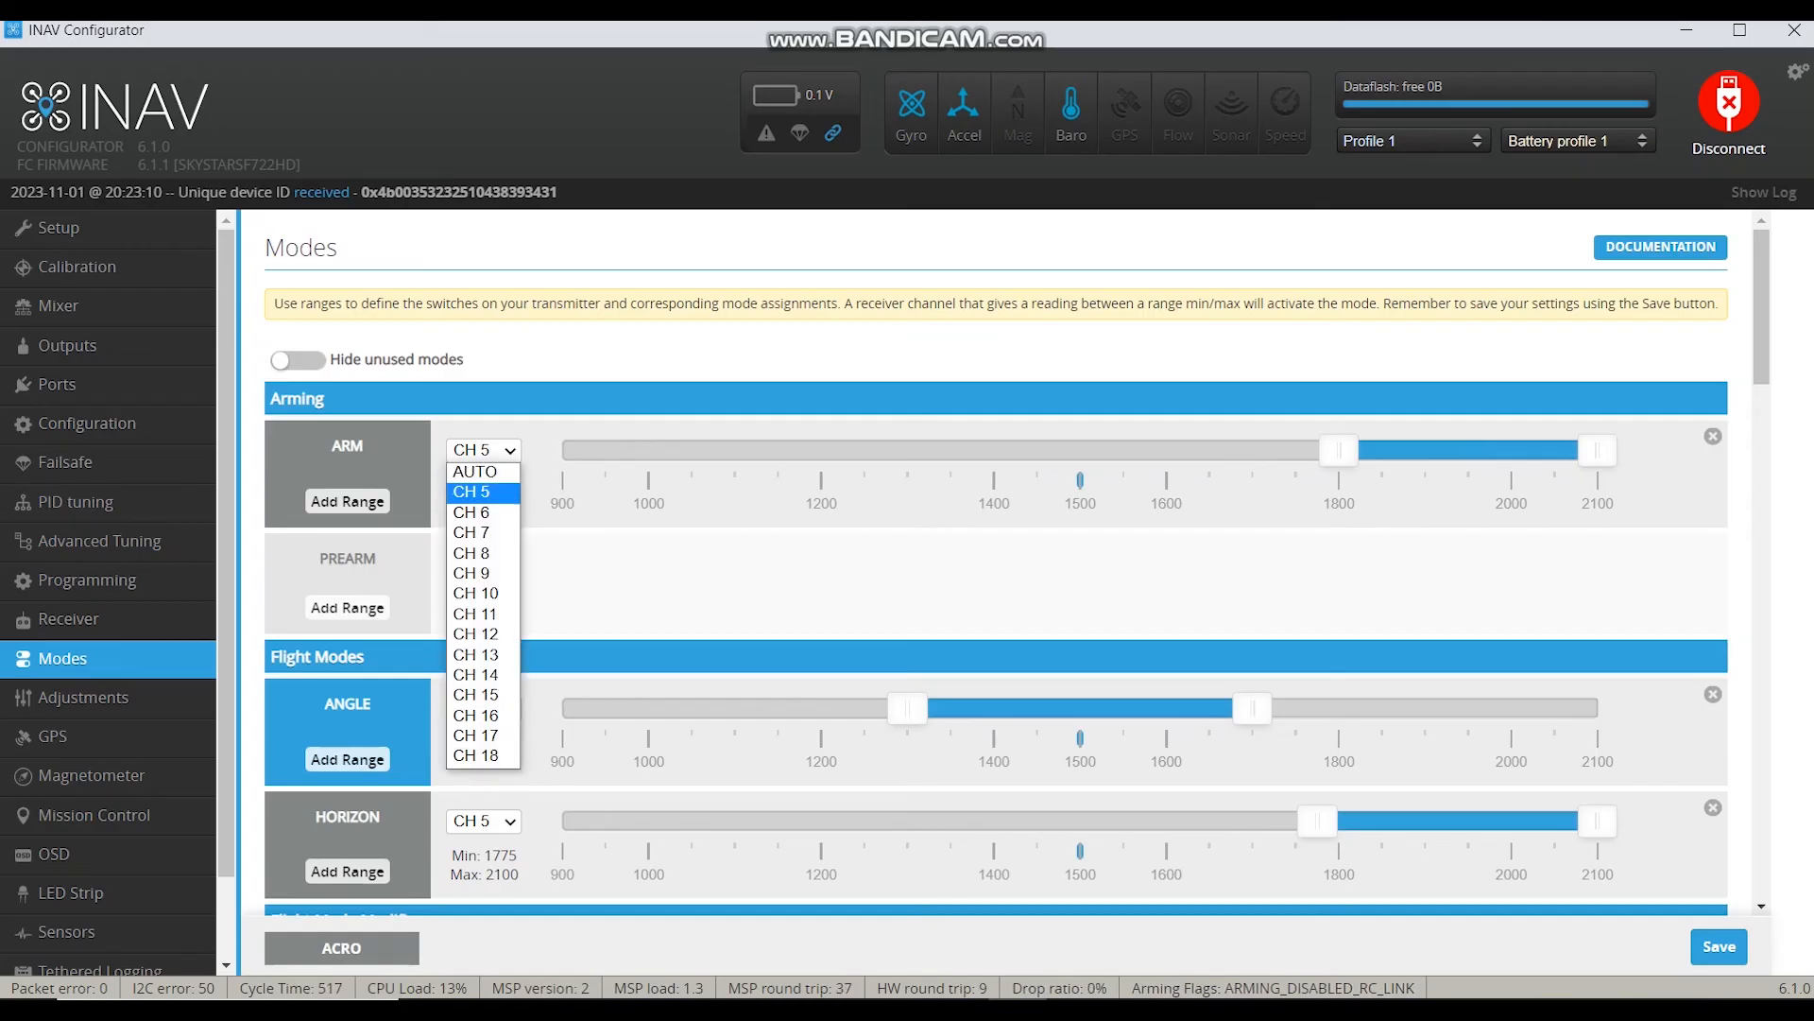
key("Down")
key("Up")
key("Up")
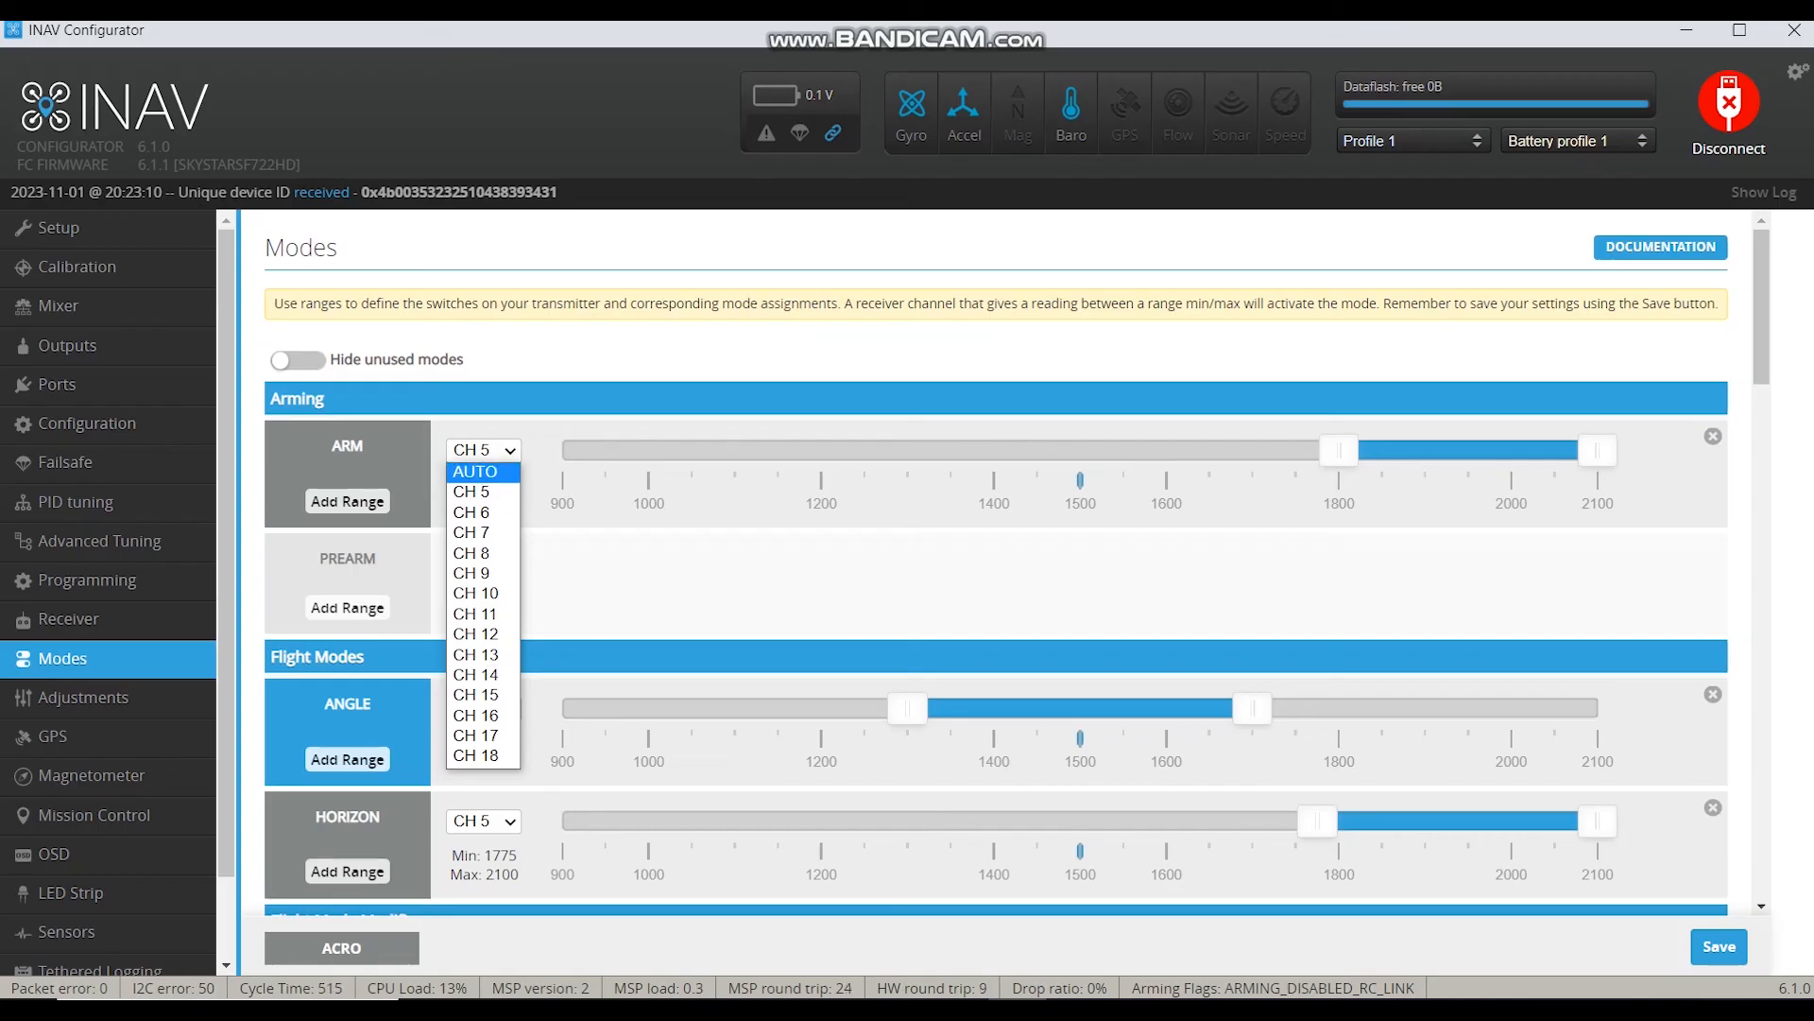
key("Return")
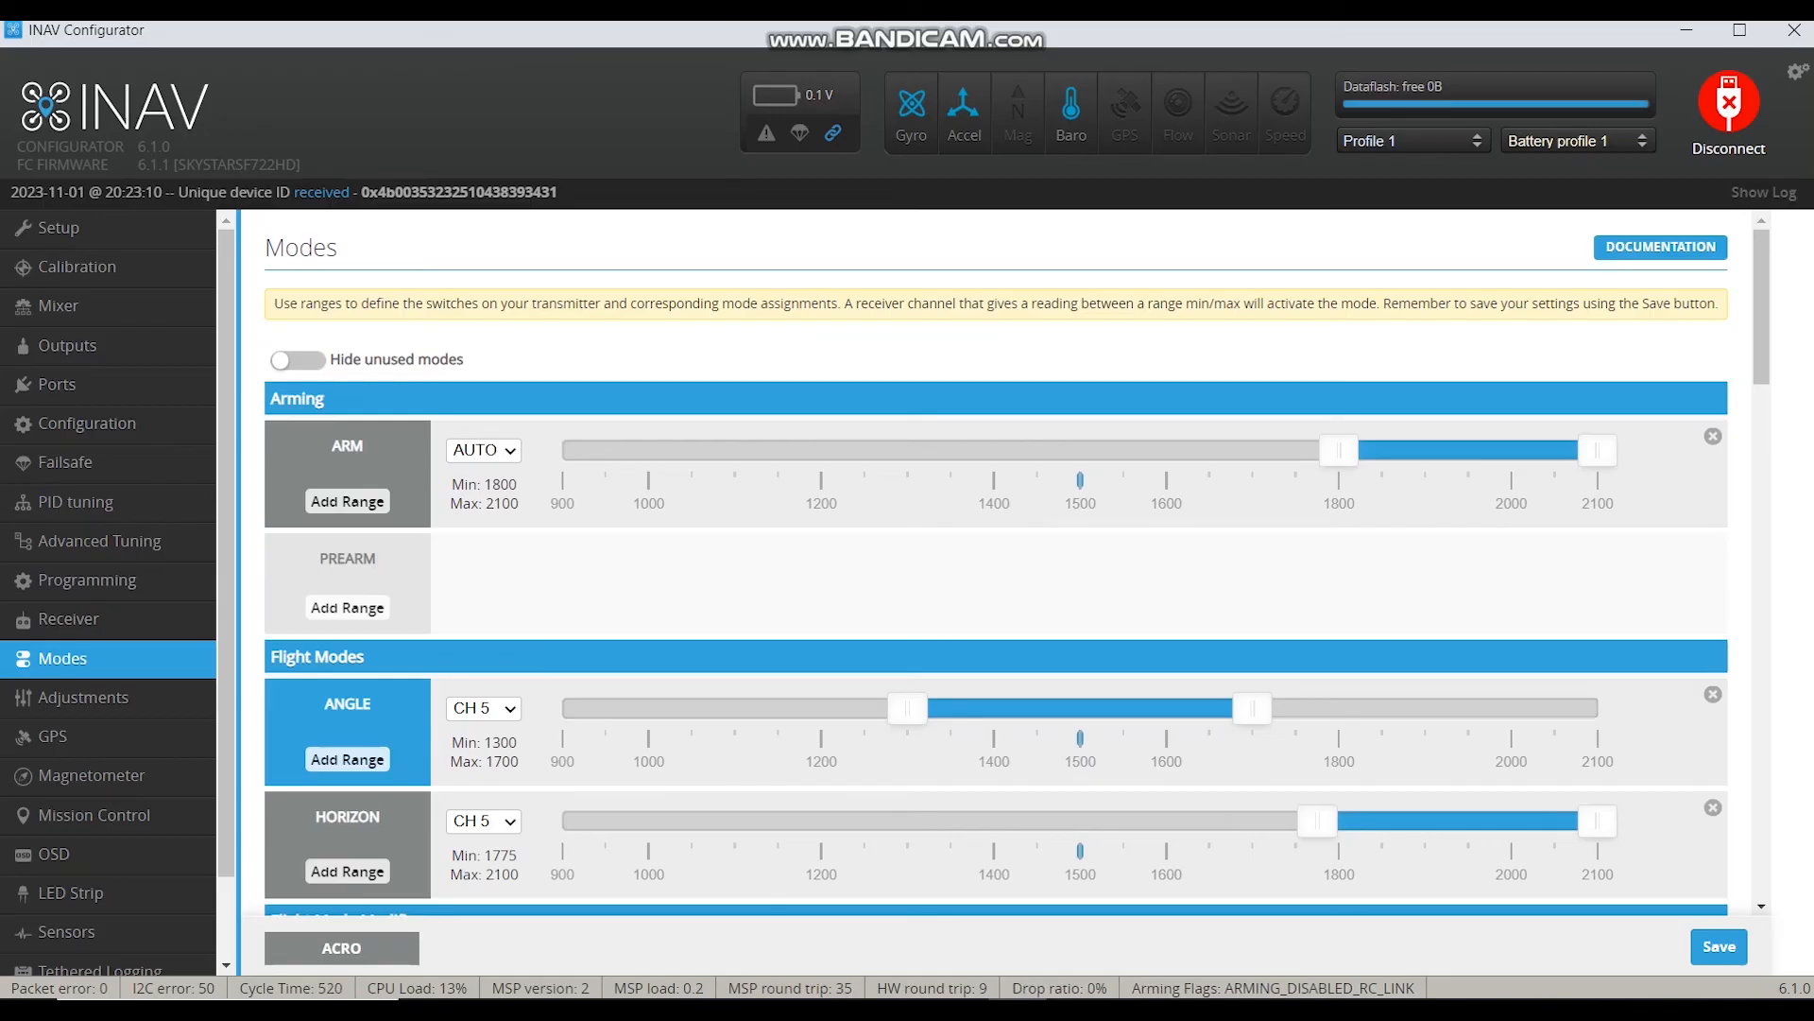
left_click(484, 451)
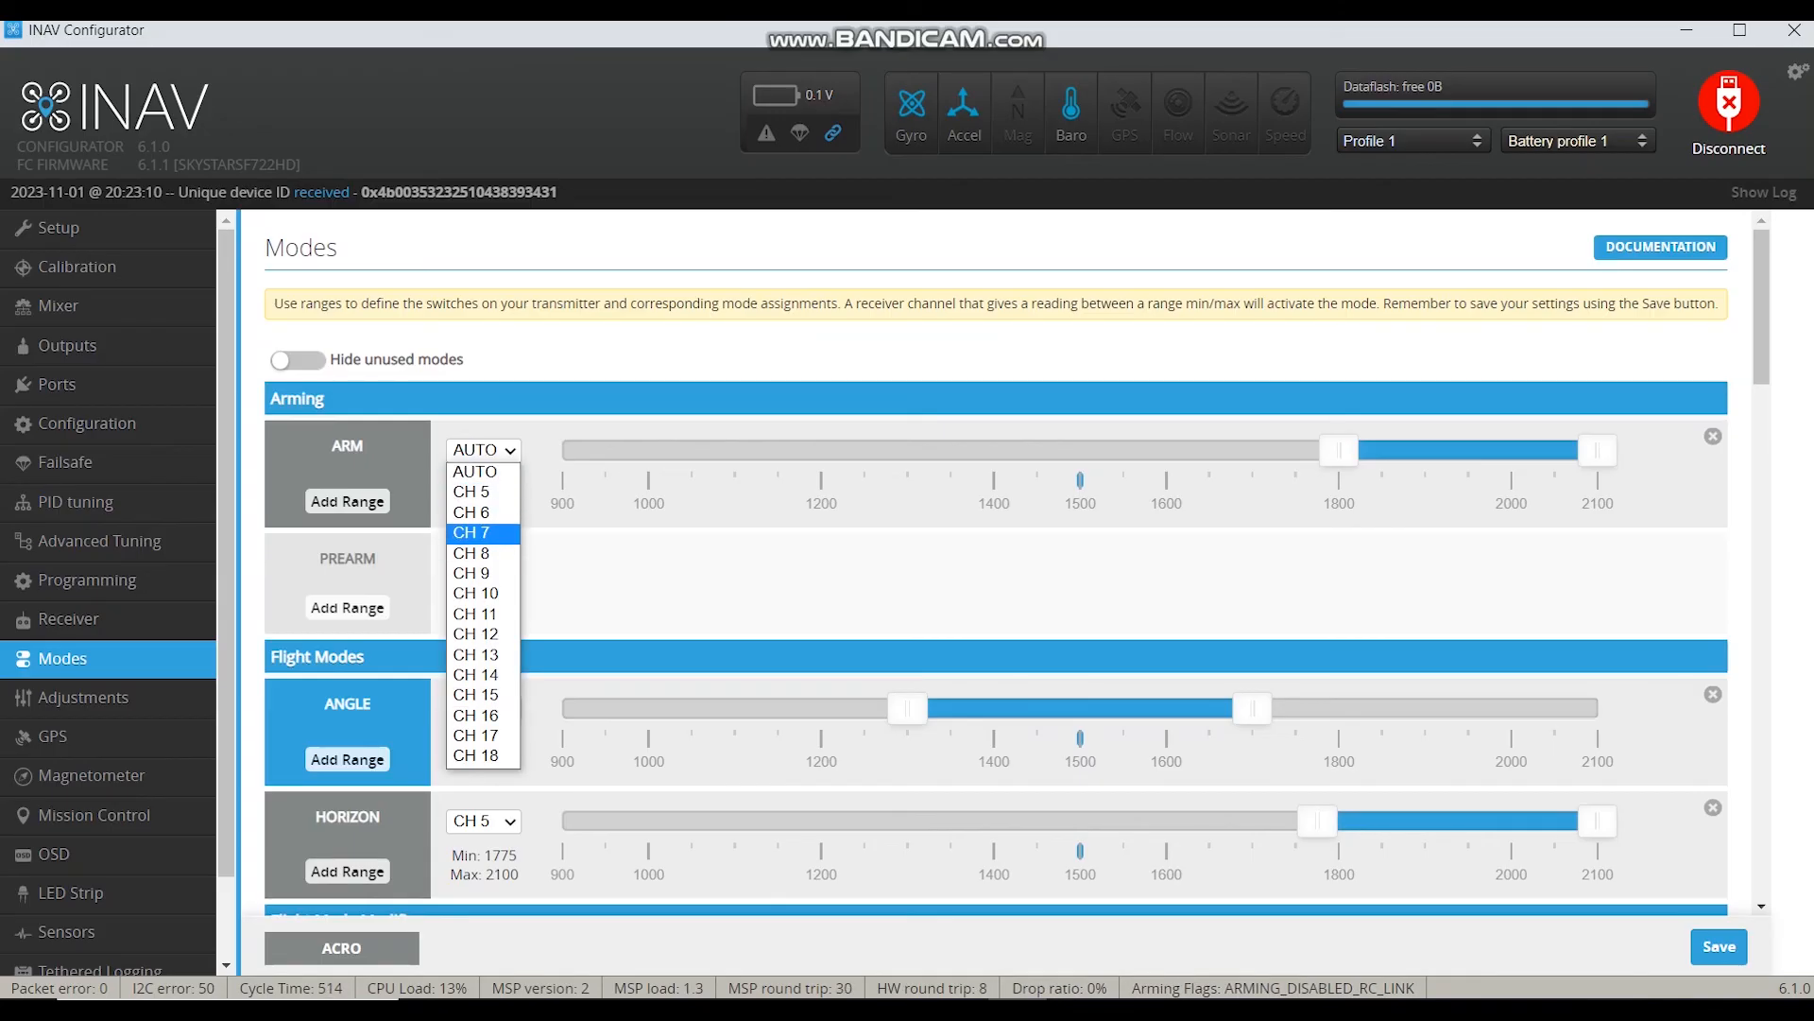
left_click(483, 512)
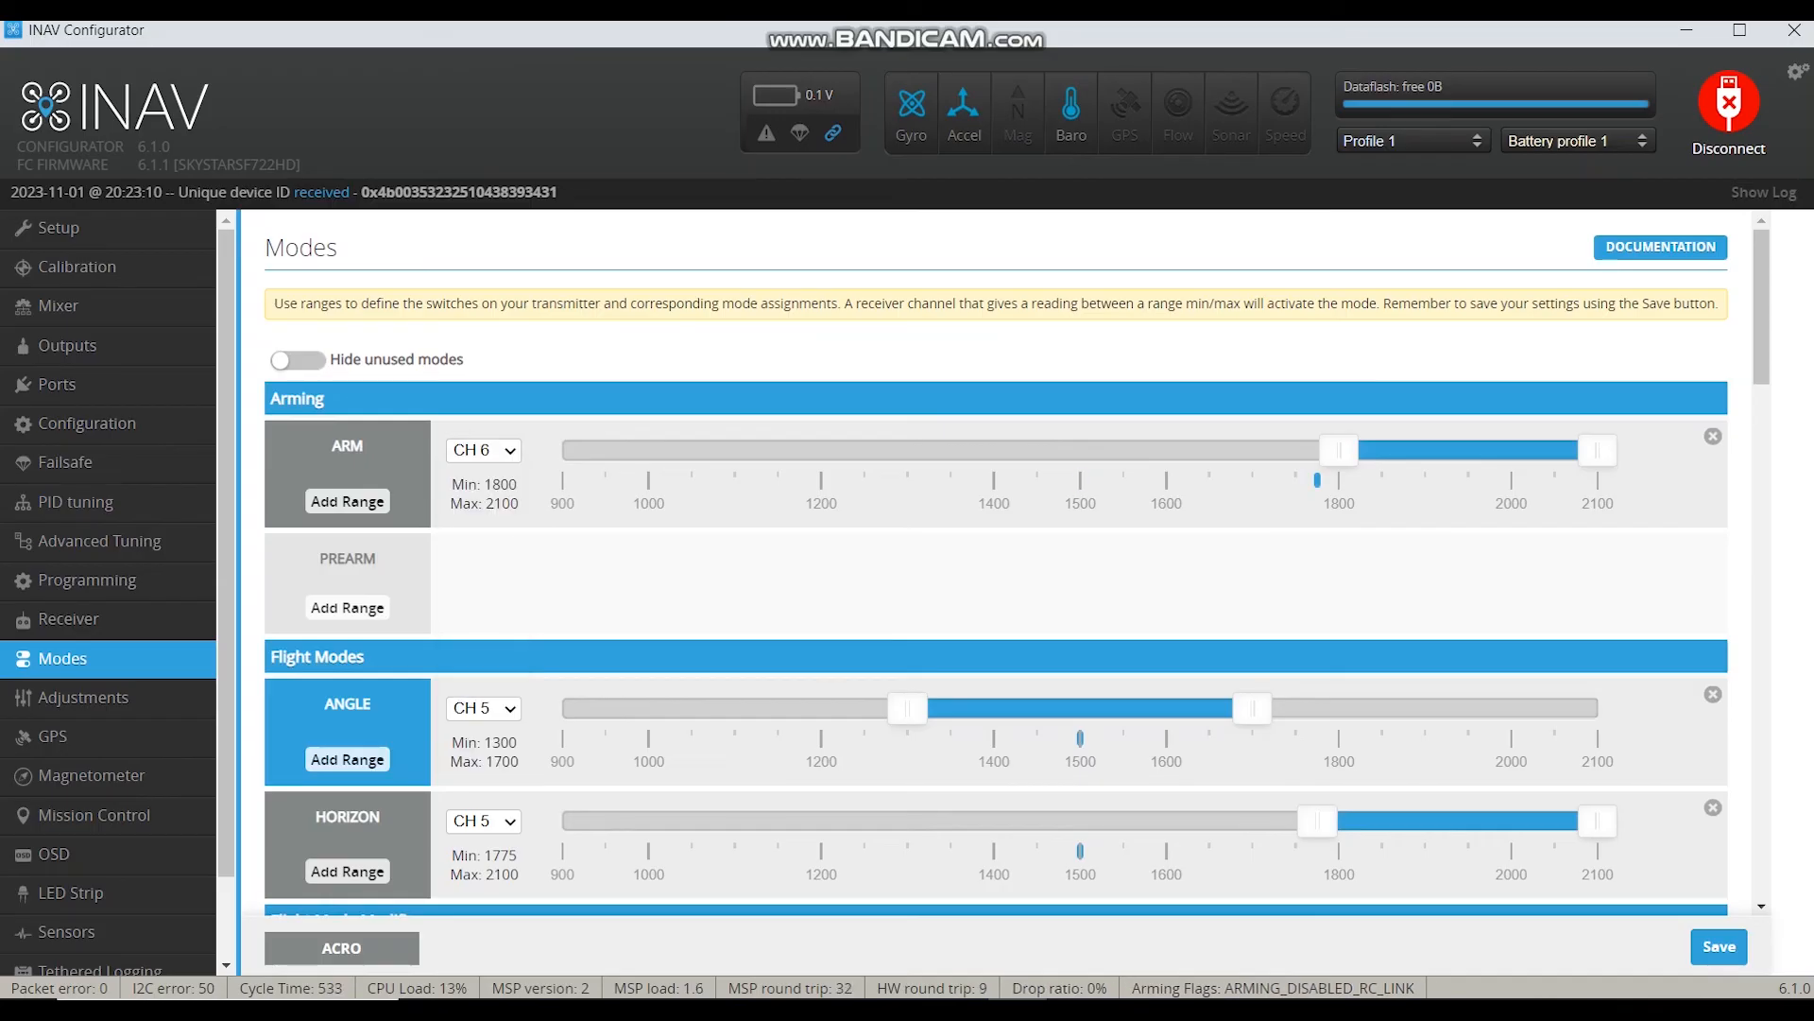
Step: Review the mode assignments from arming and flight modes down to the OSD, camera and miscellaneous modes
scroll(996, 563, "down", 15)
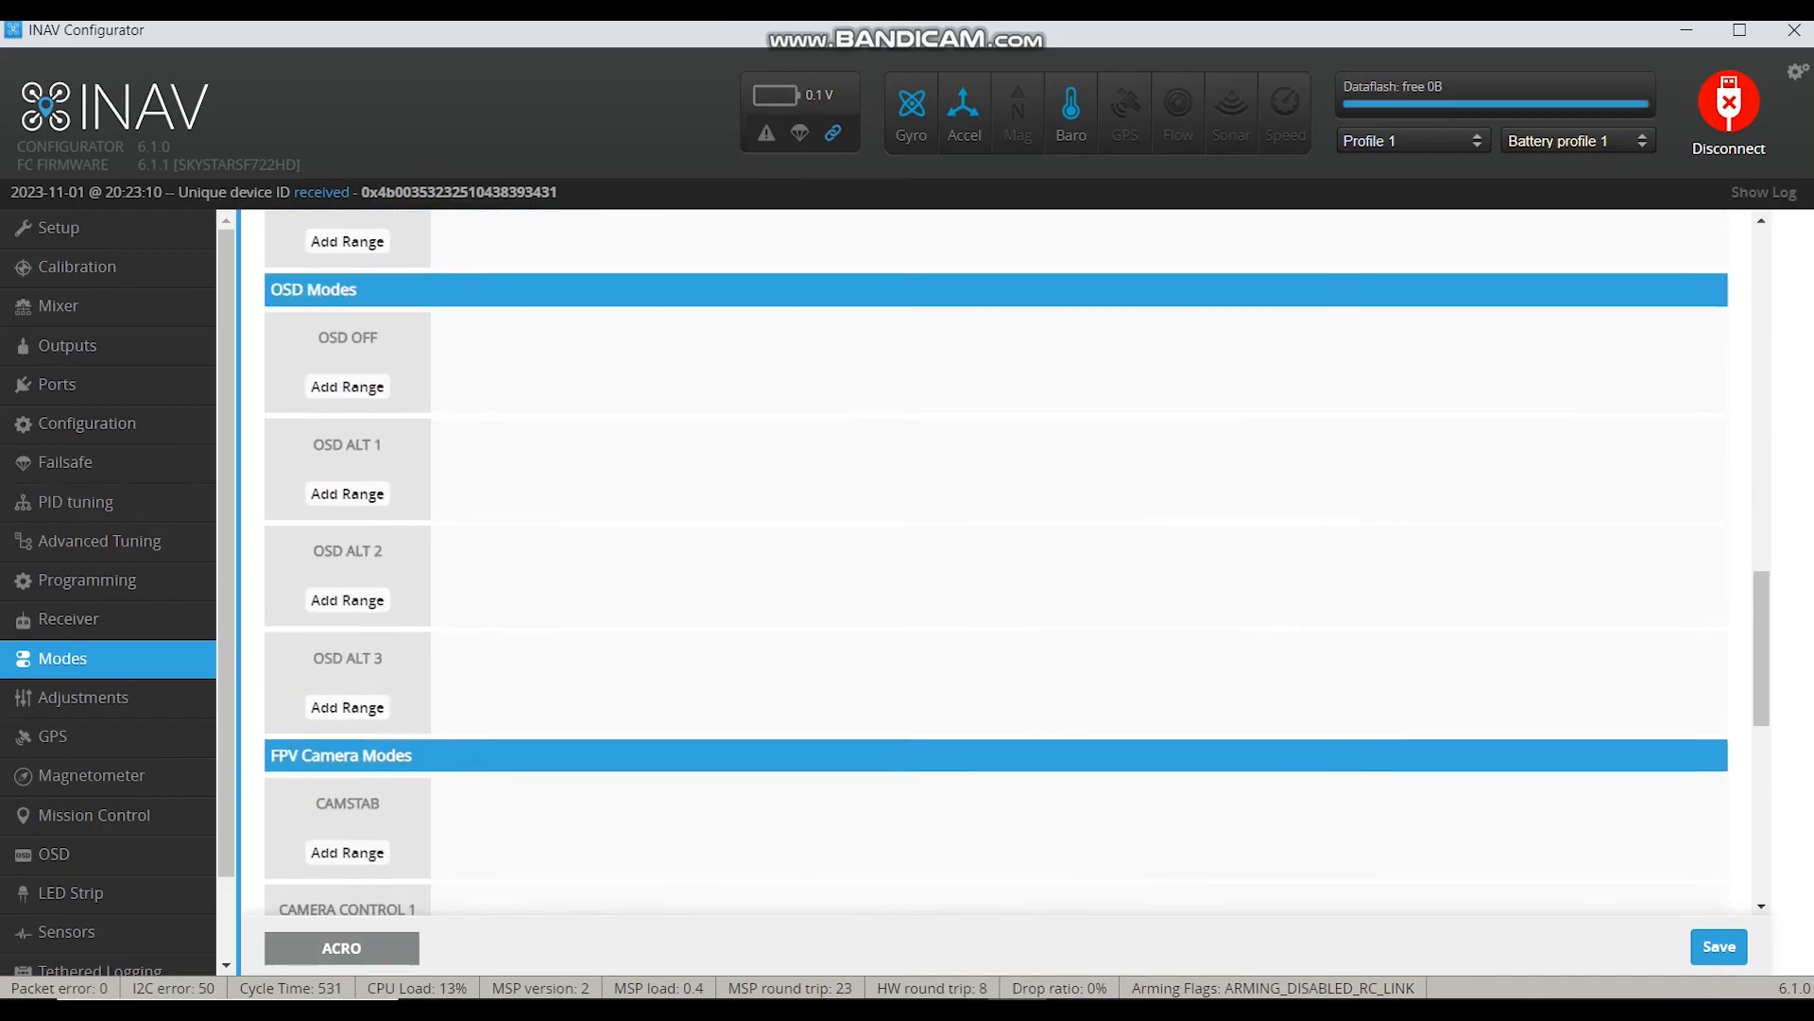
scroll(996, 562, "up", 15)
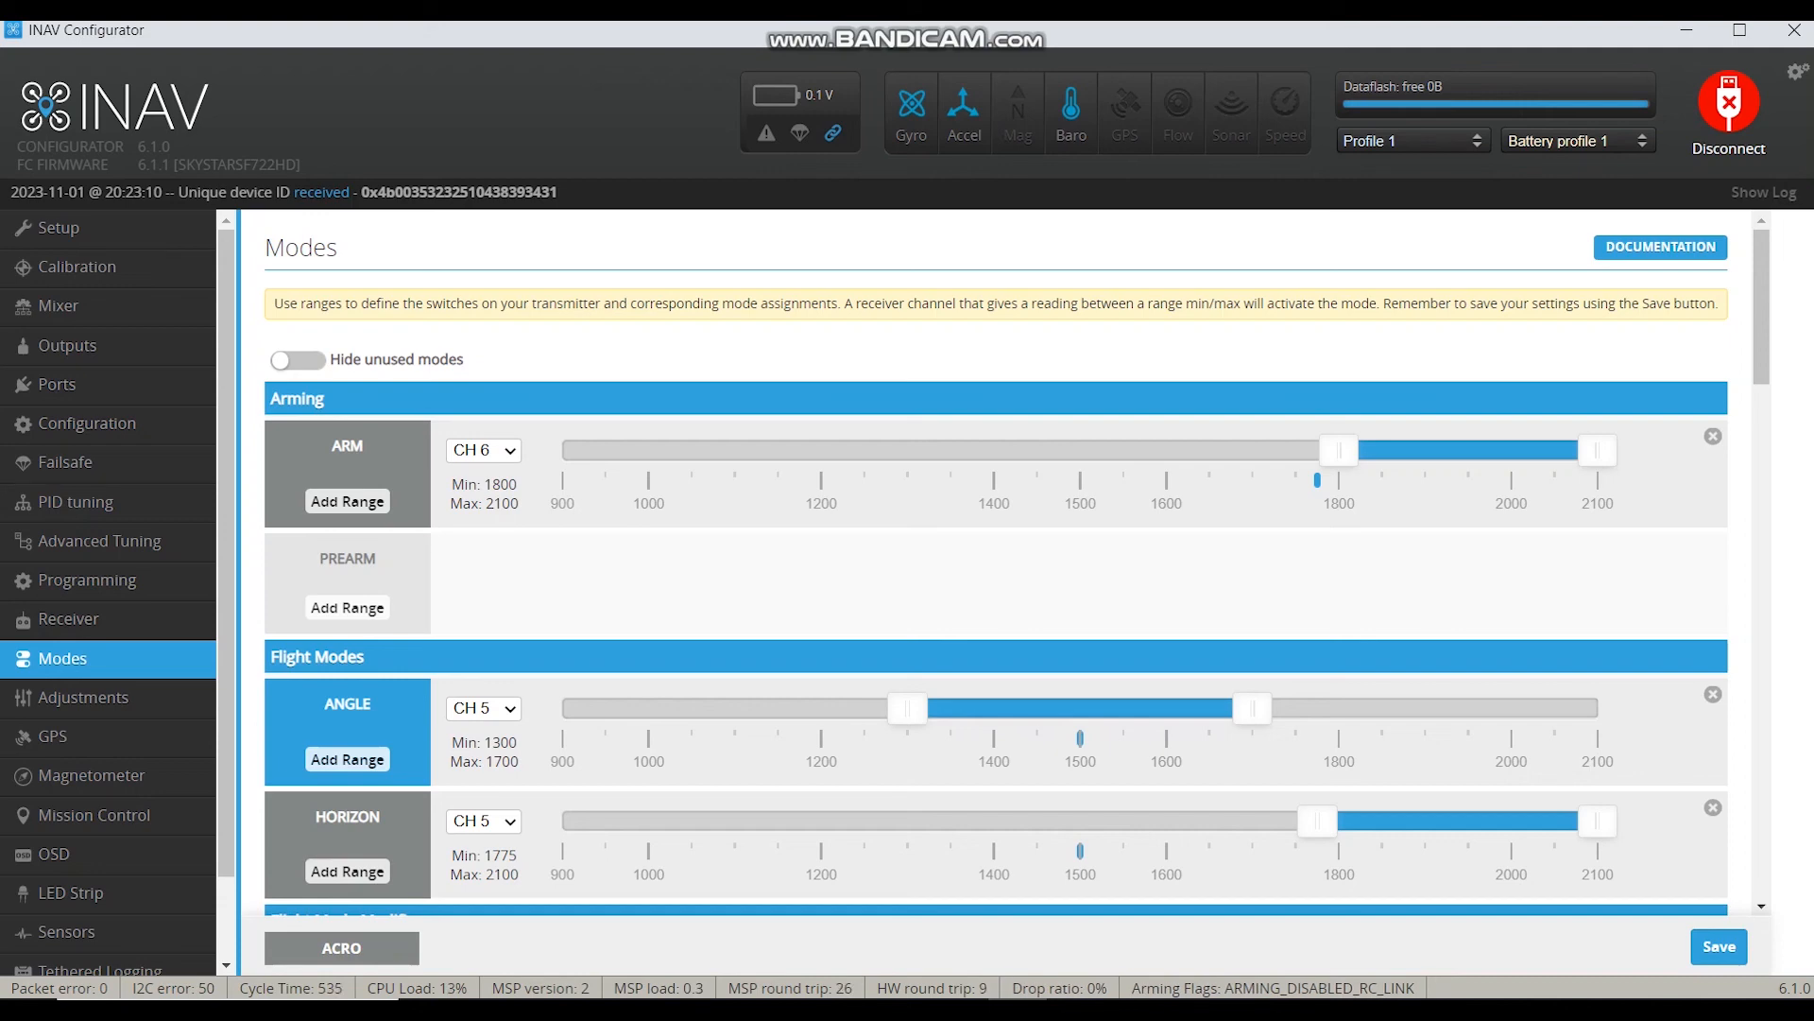
scroll(996, 562, "down", 1)
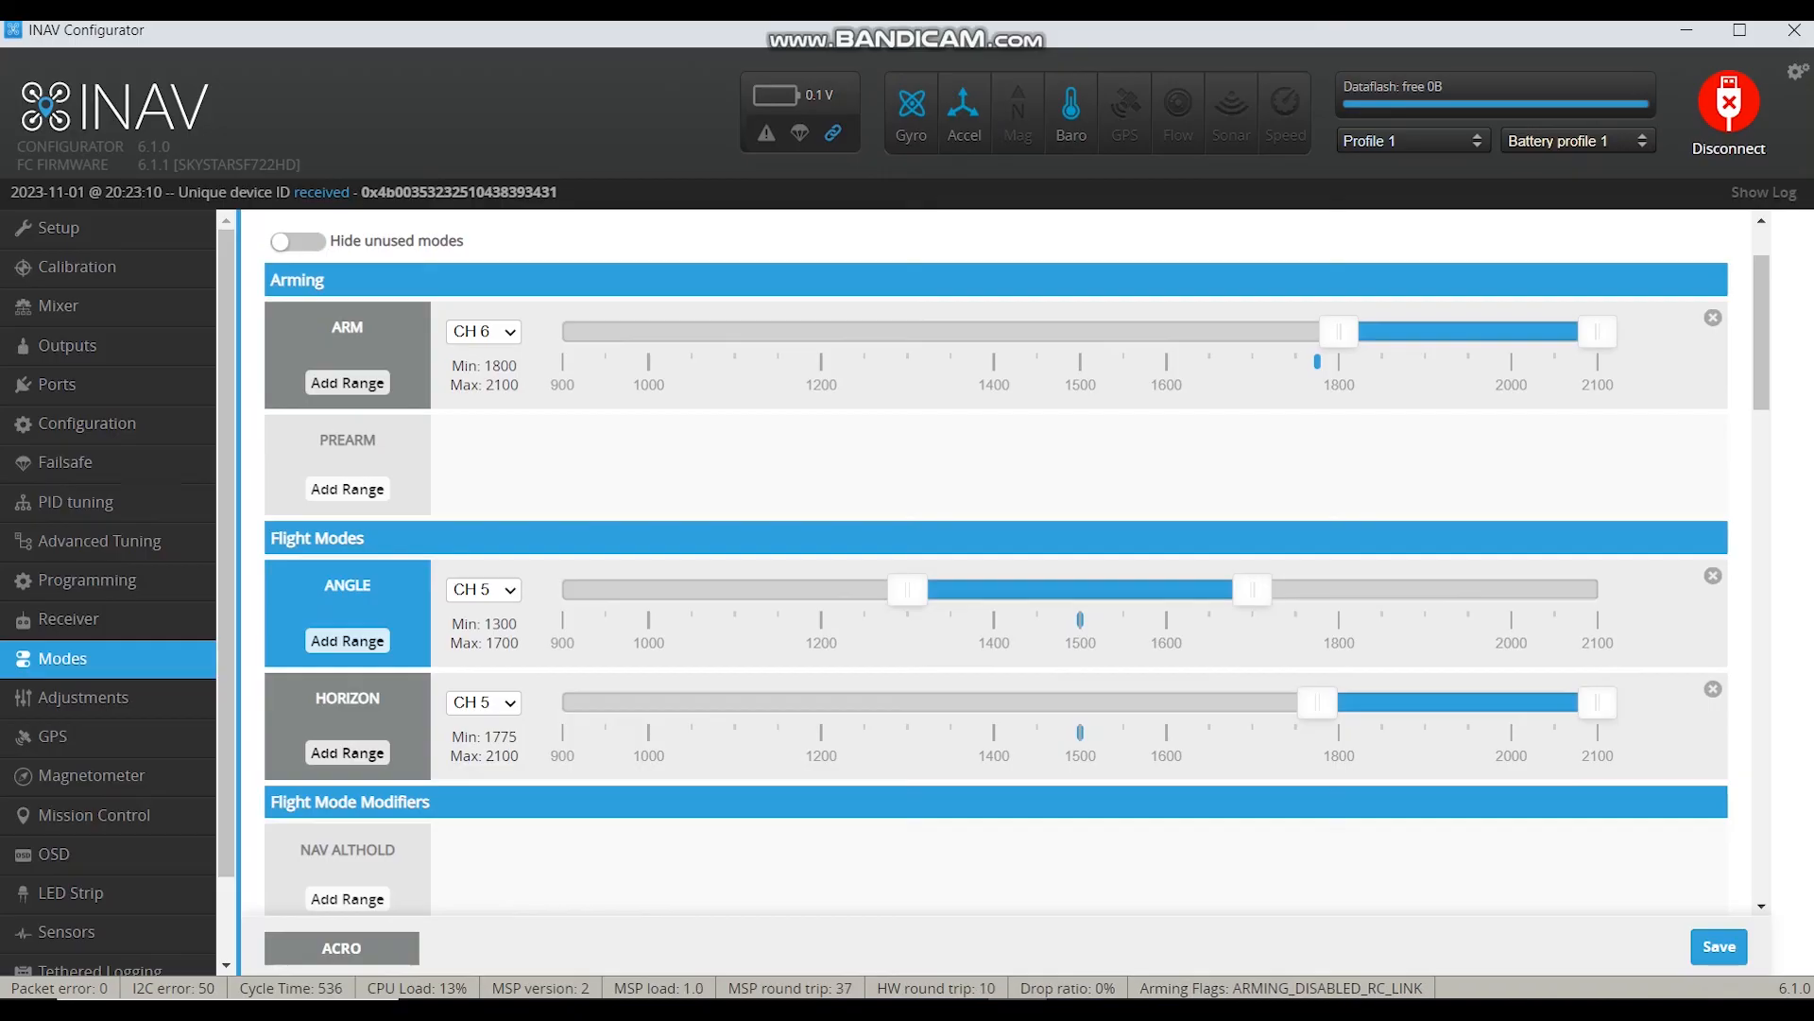
scroll(996, 559, "down", 15)
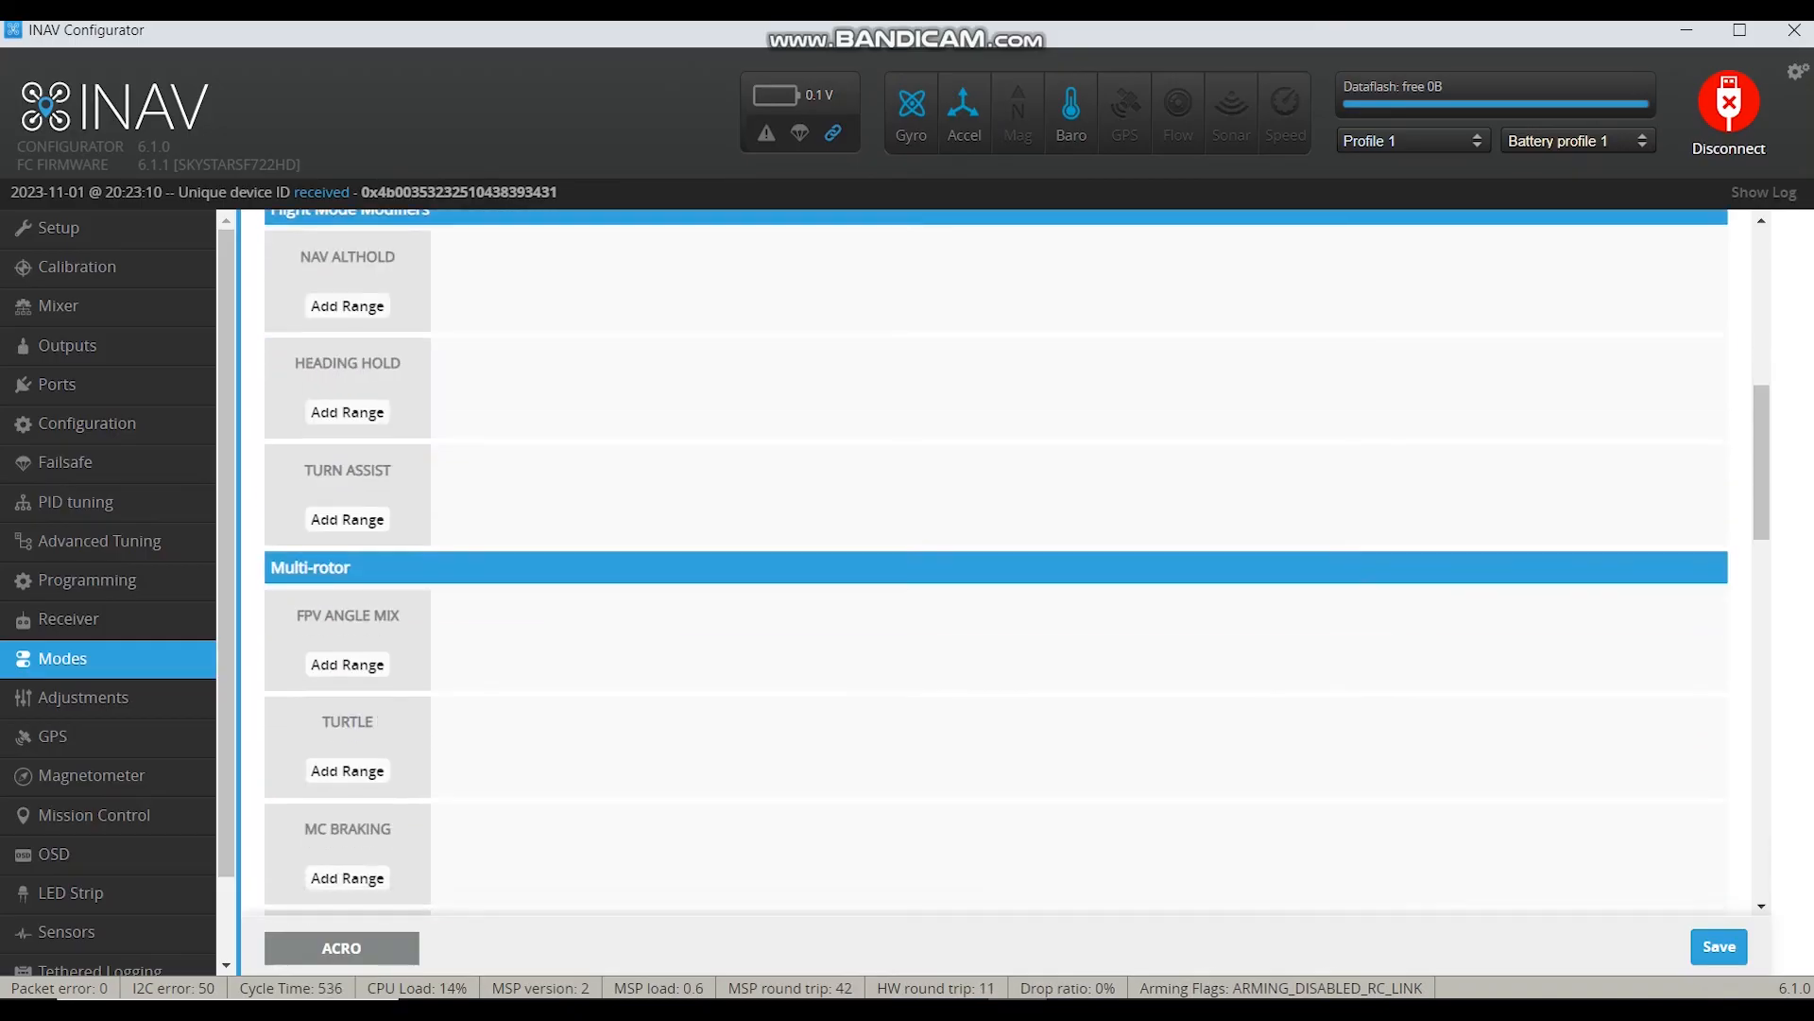
scroll(996, 560, "down", 8)
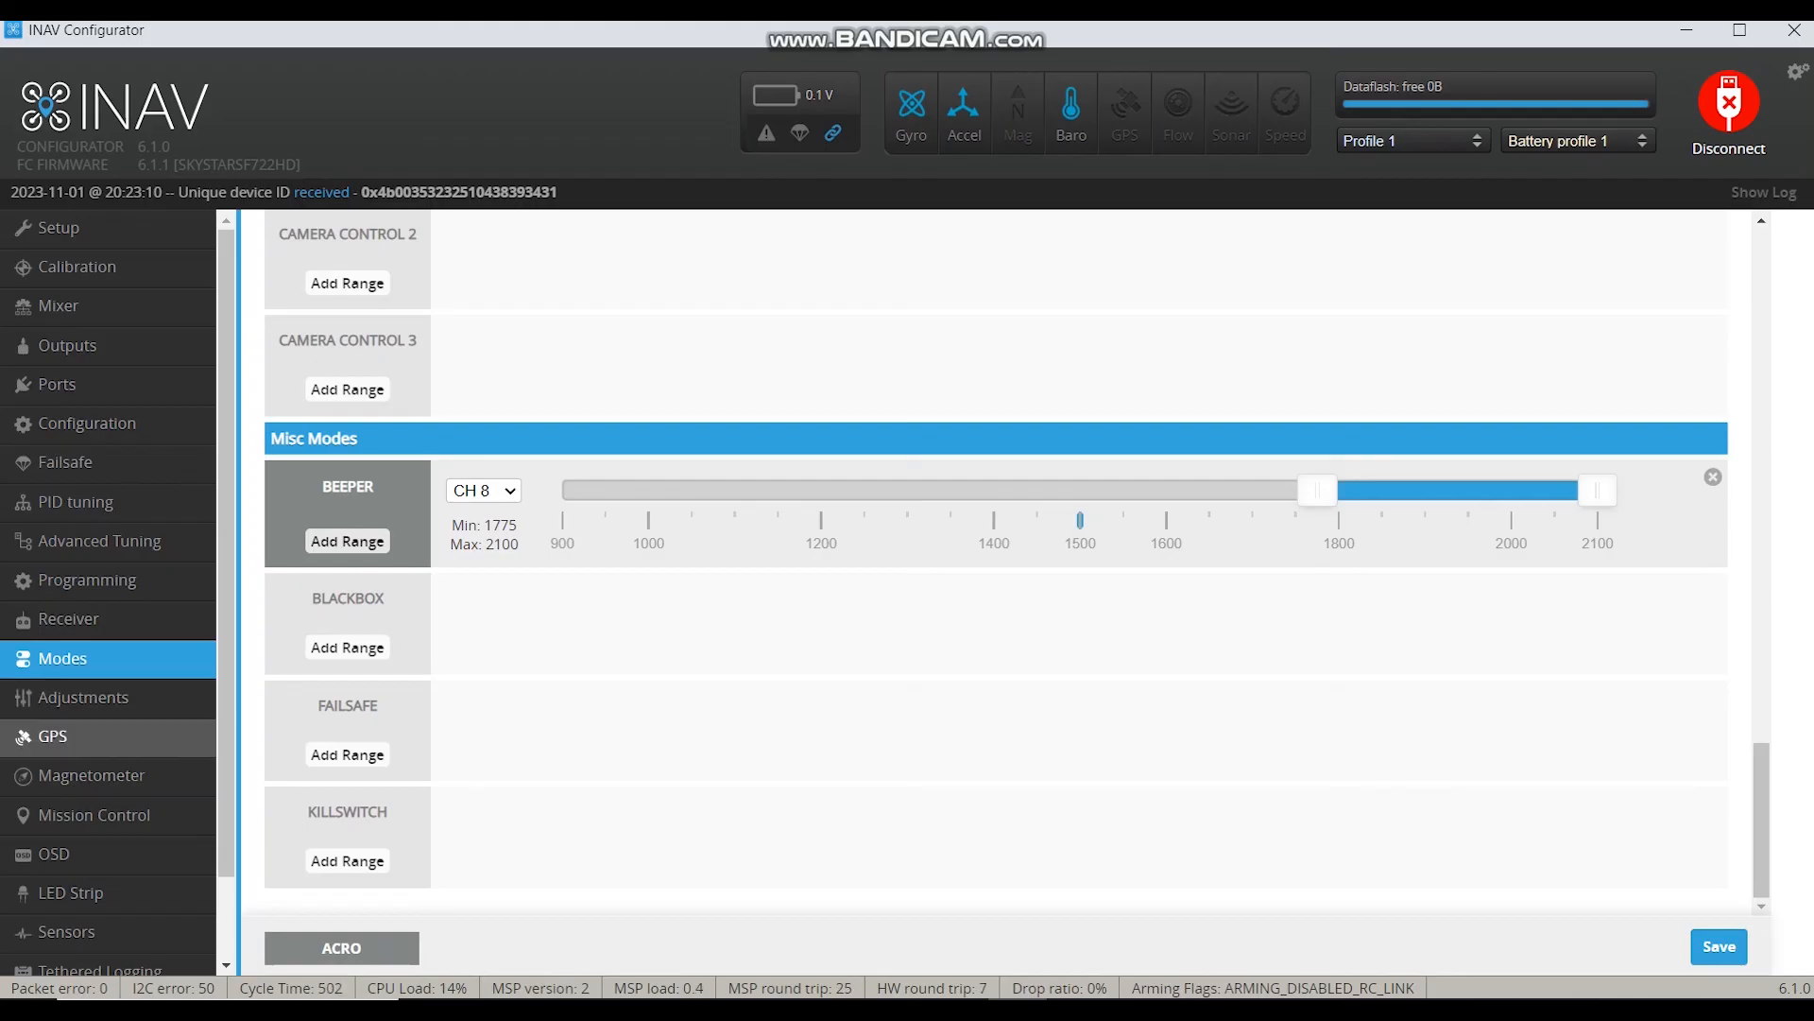
Step: Review the GPS configuration, the magnetometer alignment and the mission control page
left_click(66, 738)
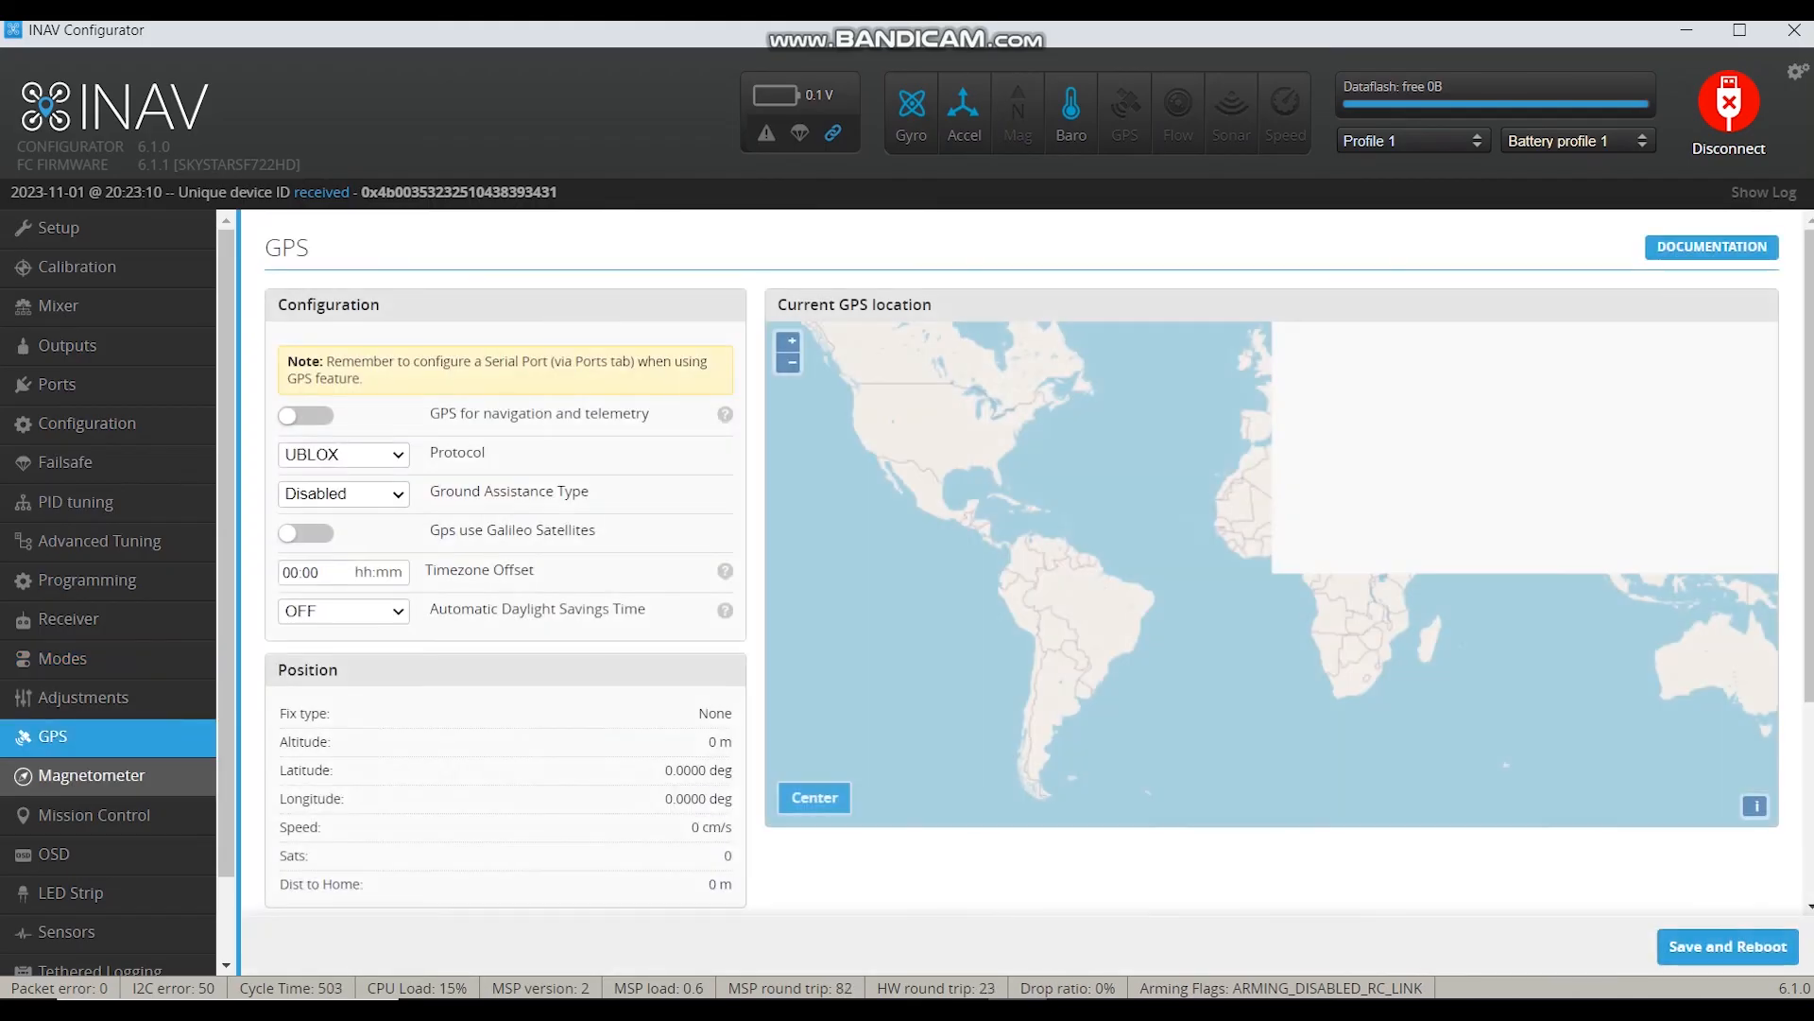
left_click(92, 775)
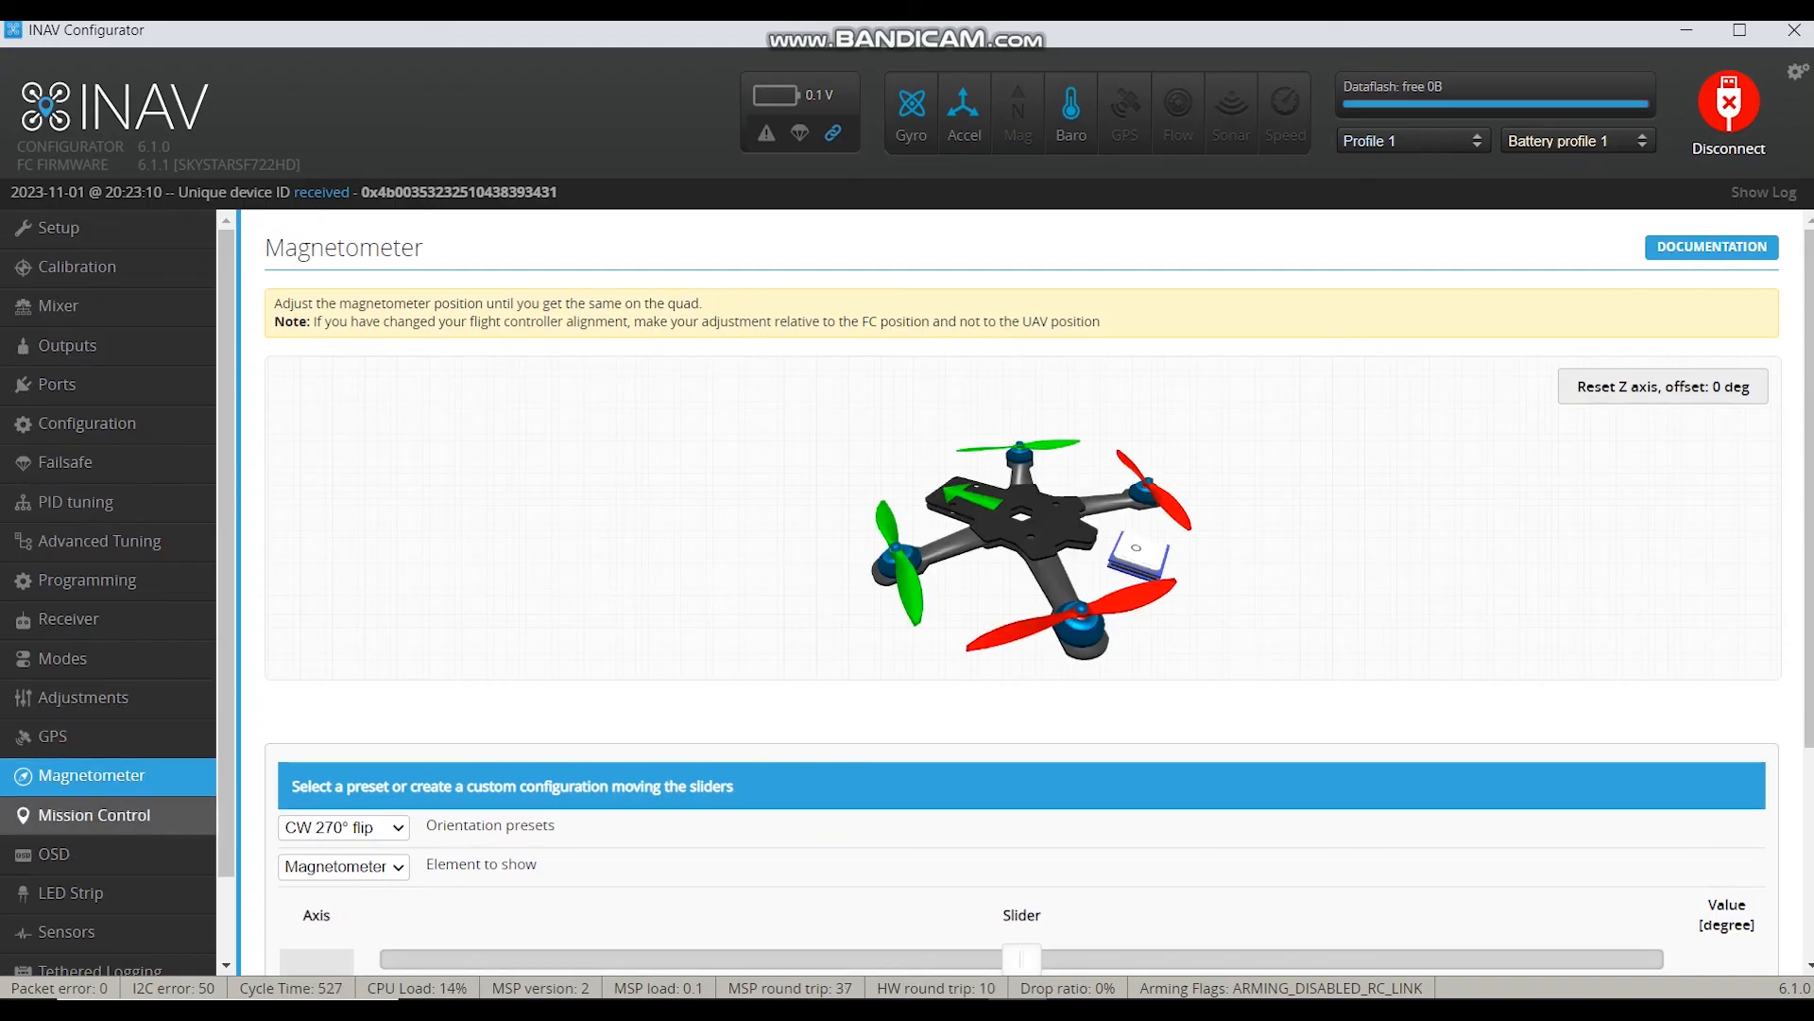
left_click(94, 814)
Step: Reposition the heading graph in the OSD preview, placing it centrally above the flight mode text
left_click(57, 853)
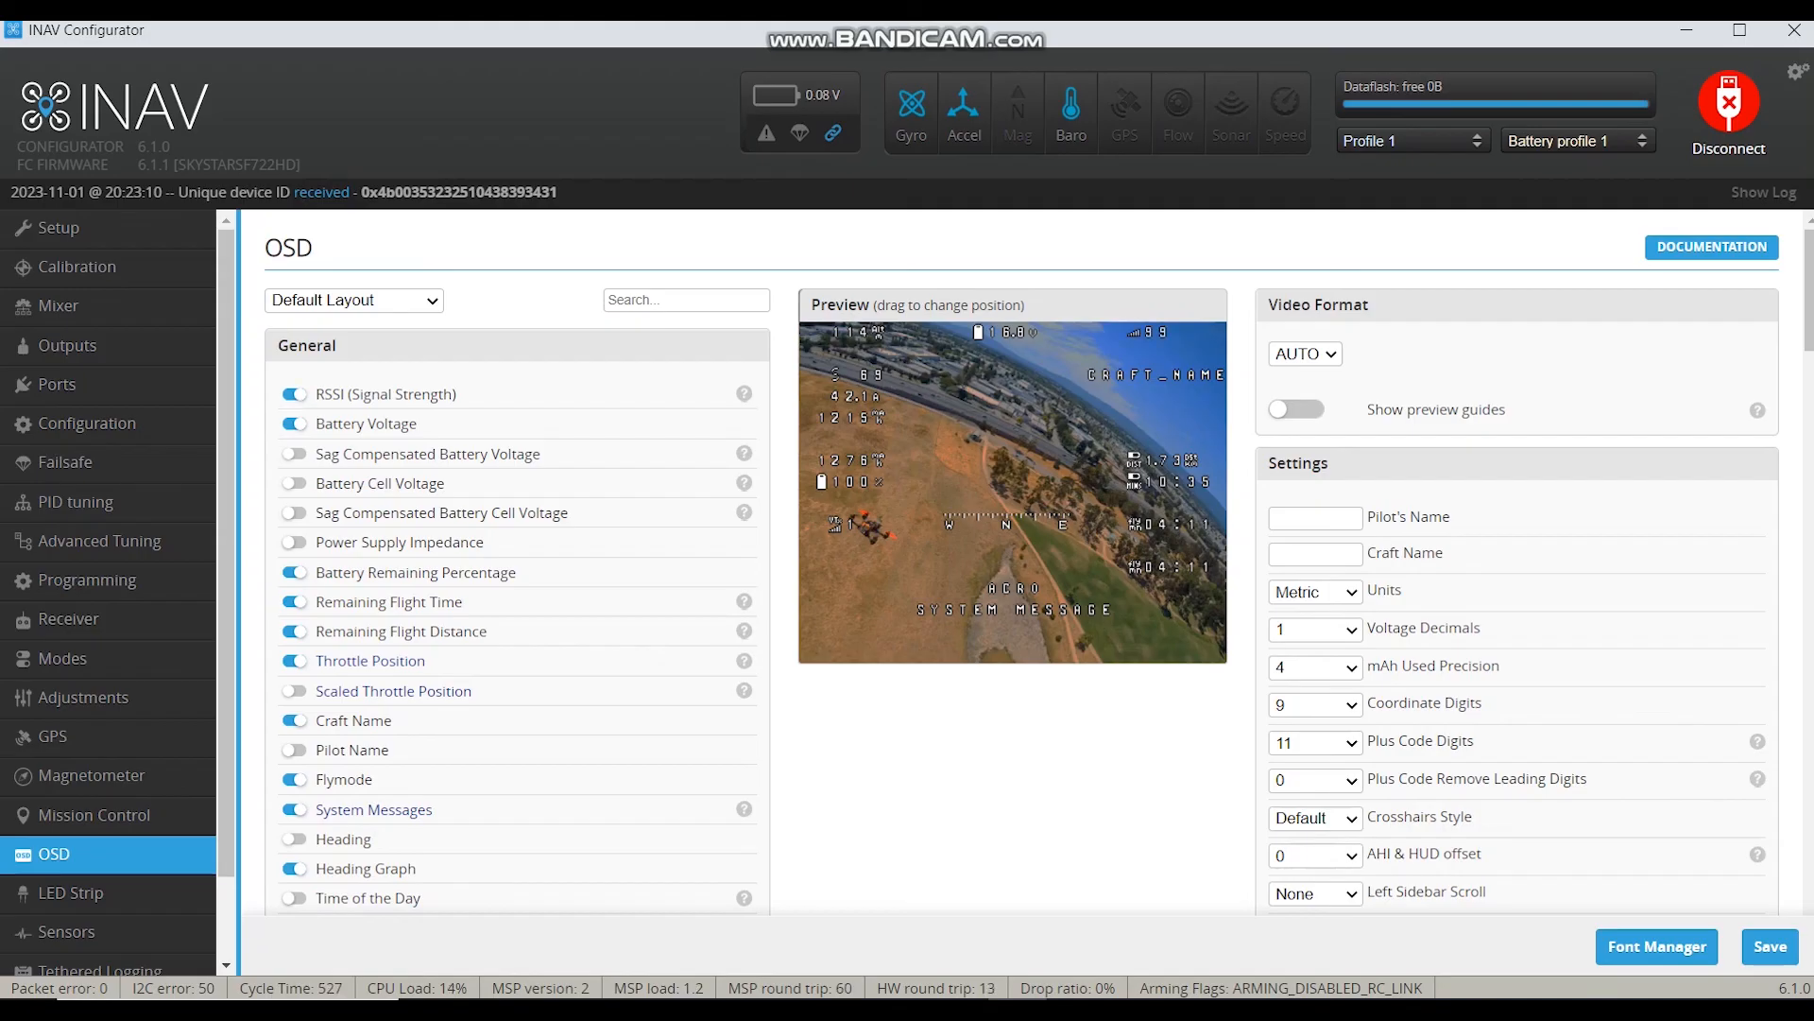
scroll(1021, 567, "down", 4)
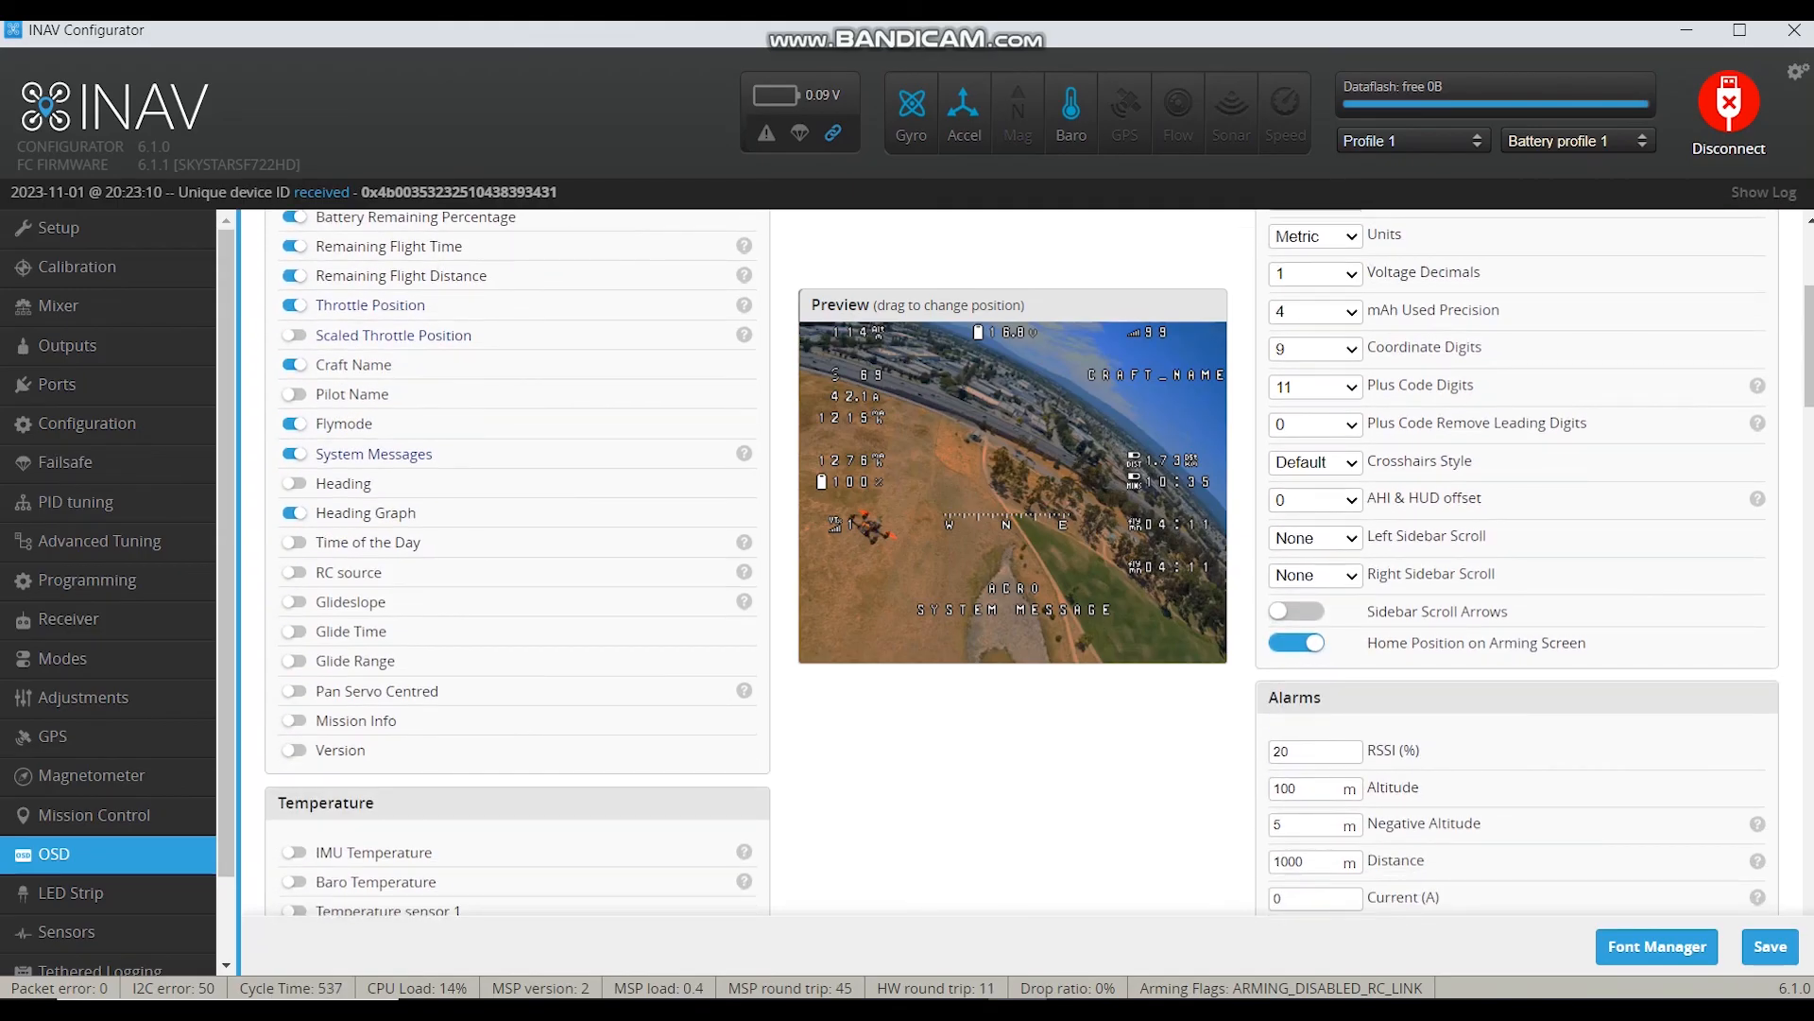
left_click_drag(1006, 522, 1063, 459)
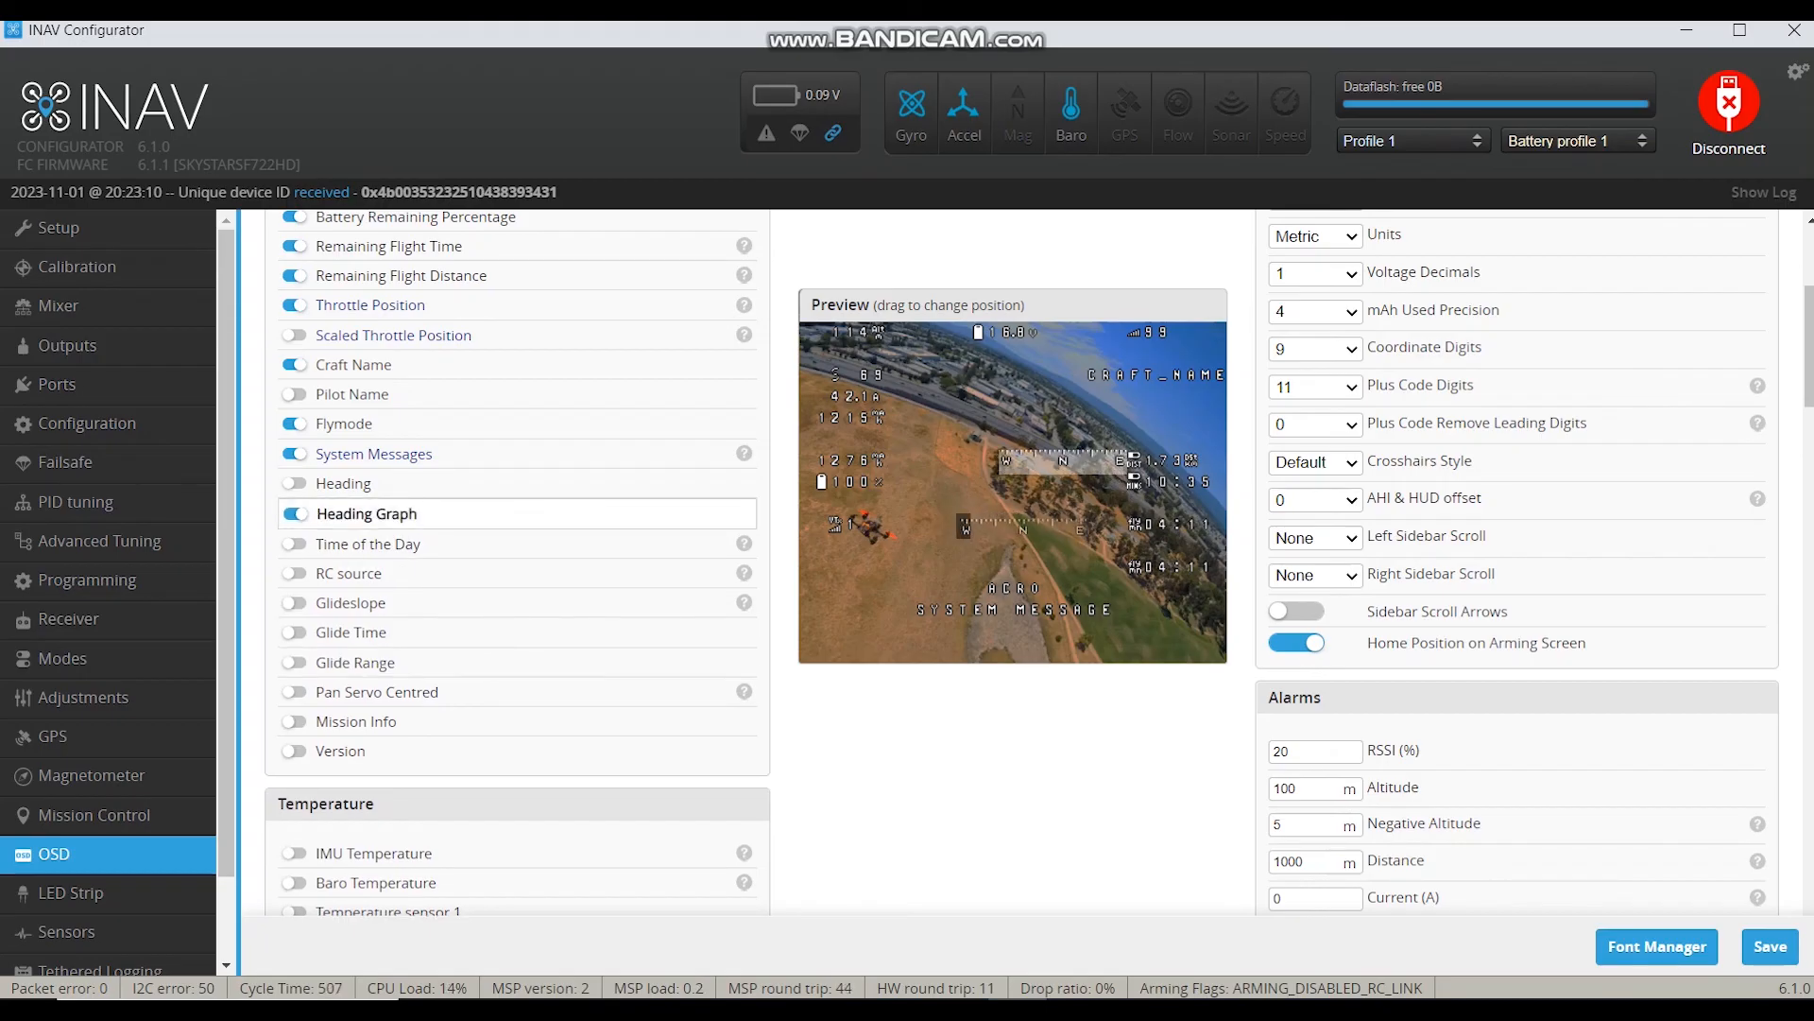
left_click_drag(1064, 459, 1021, 521)
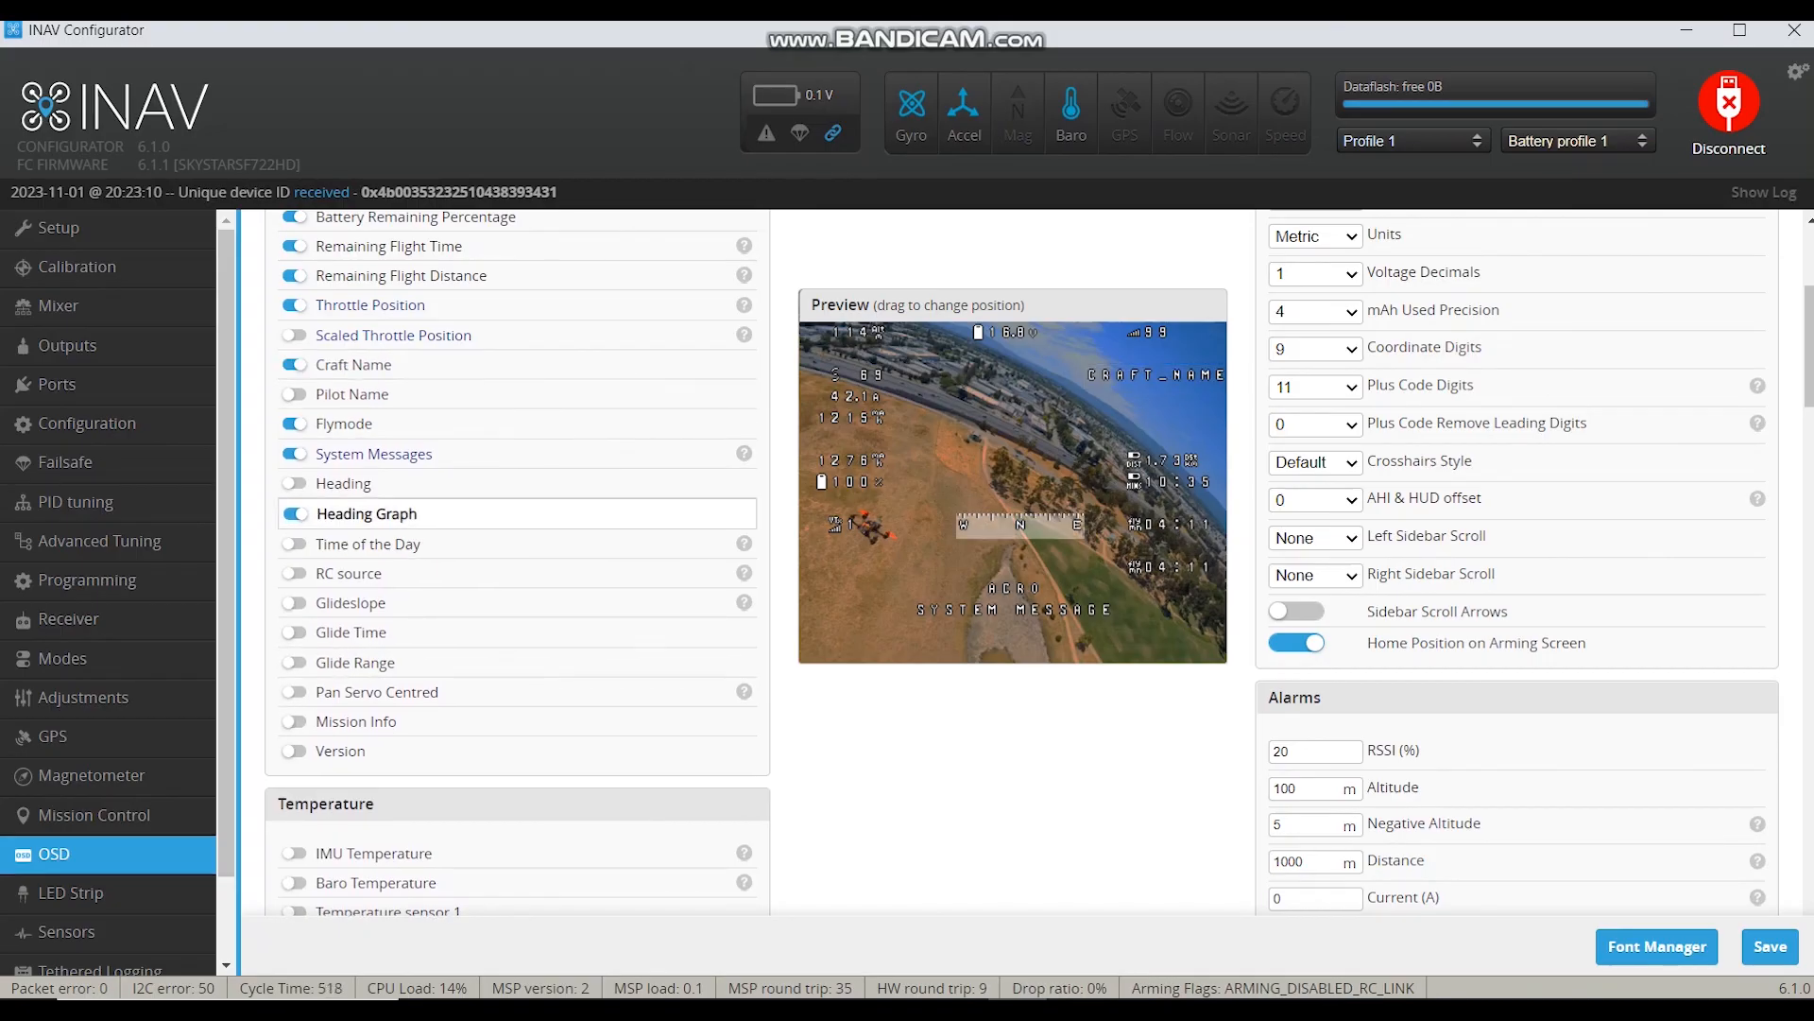
Step: Review the remaining OSD elements and alarm settings, and the LED strip functions and wiring options
scroll(1011, 567, "down", 10)
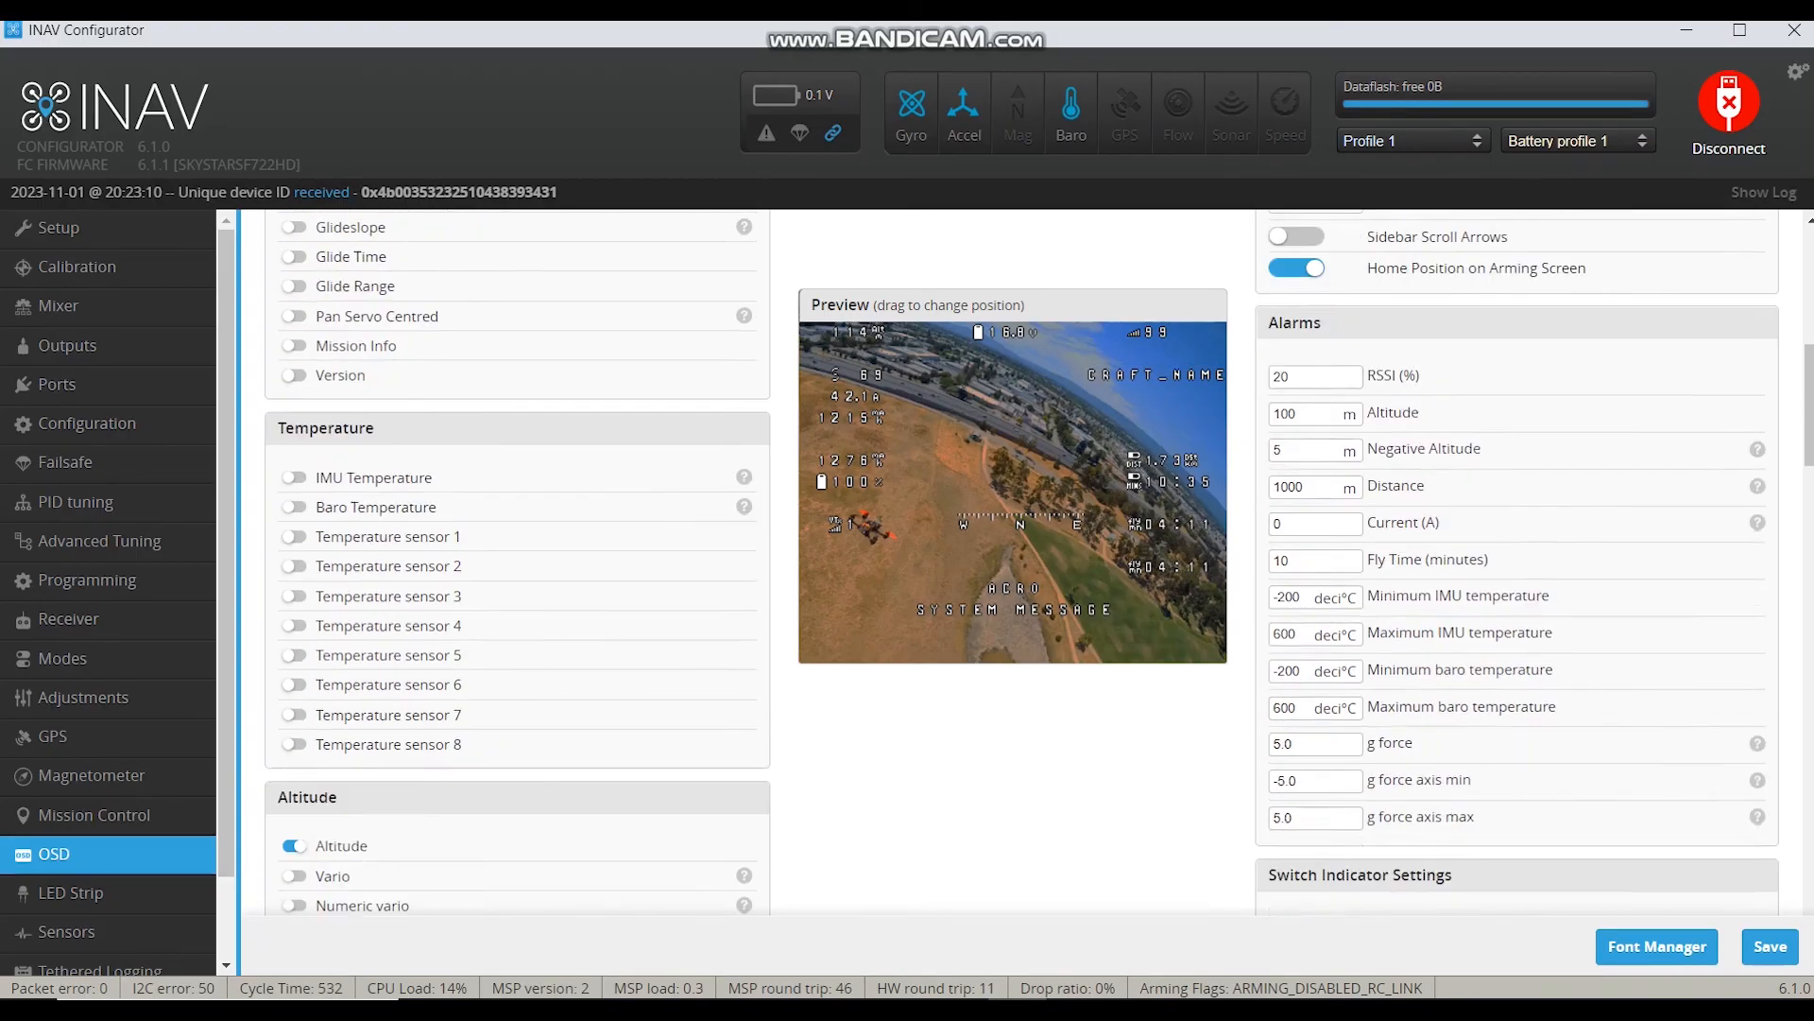
scroll(1039, 567, "up", 11)
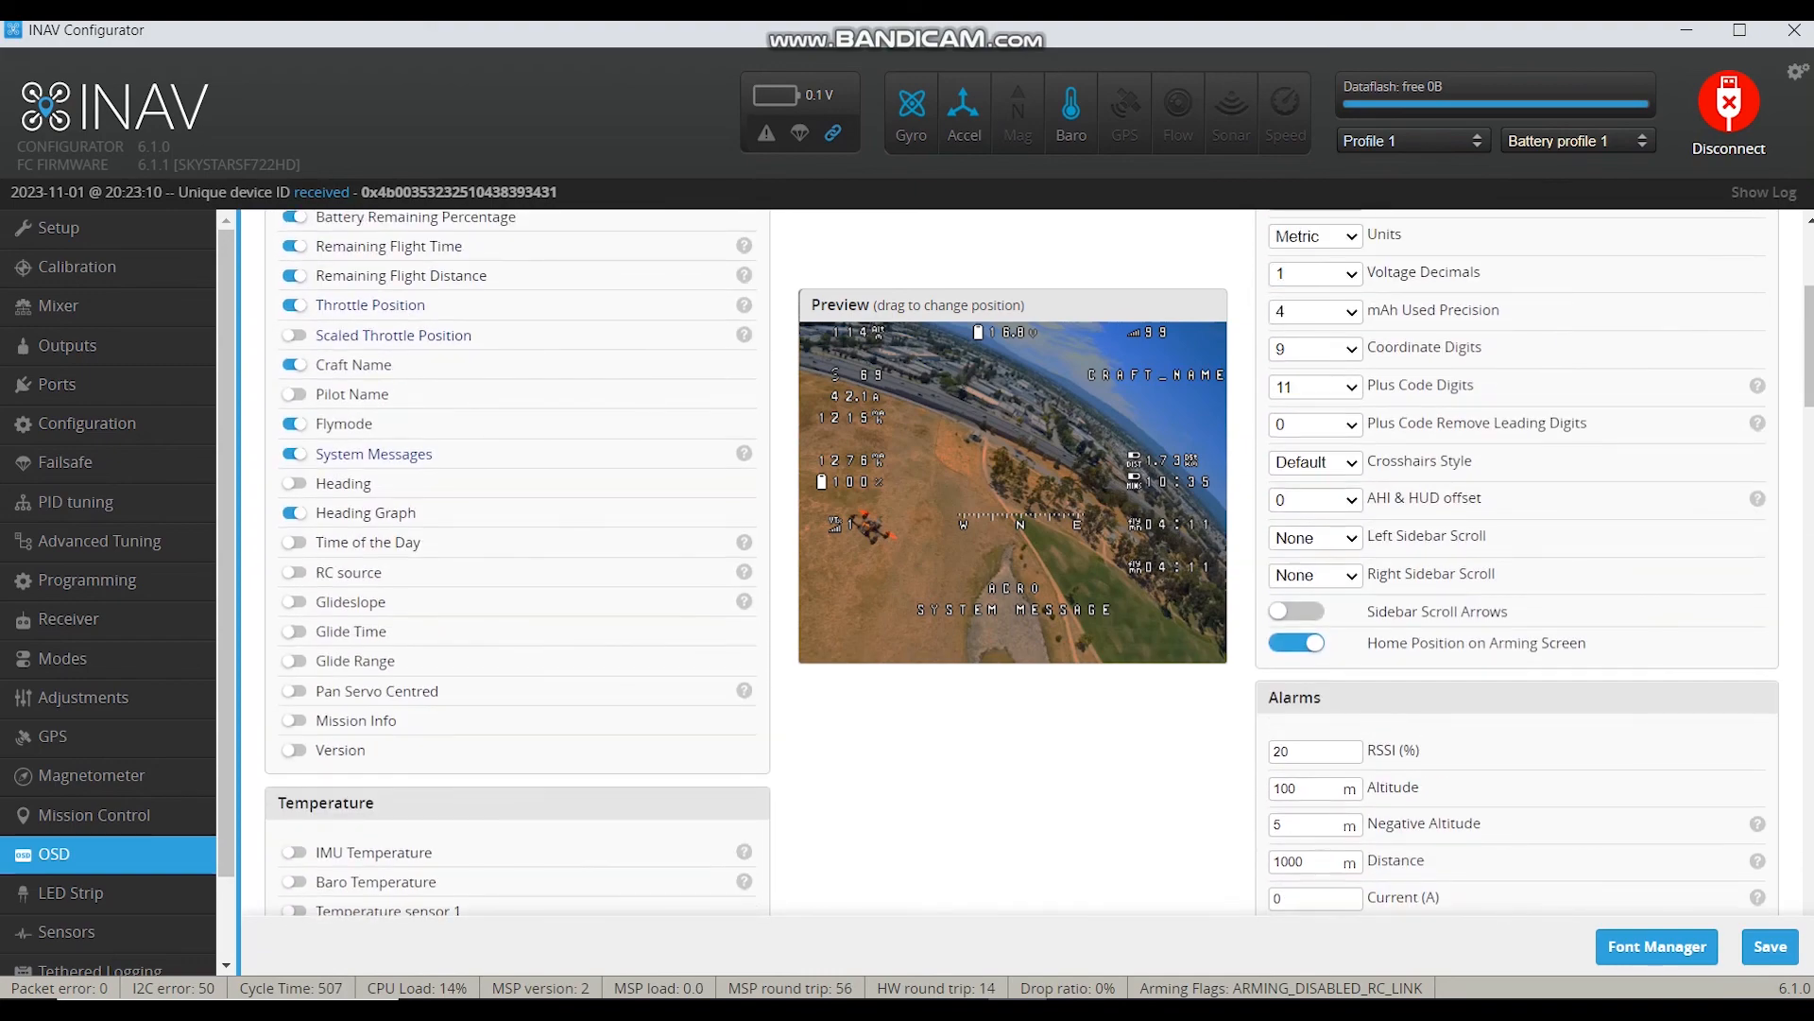
scroll(1040, 567, "down", 5)
left_click(71, 893)
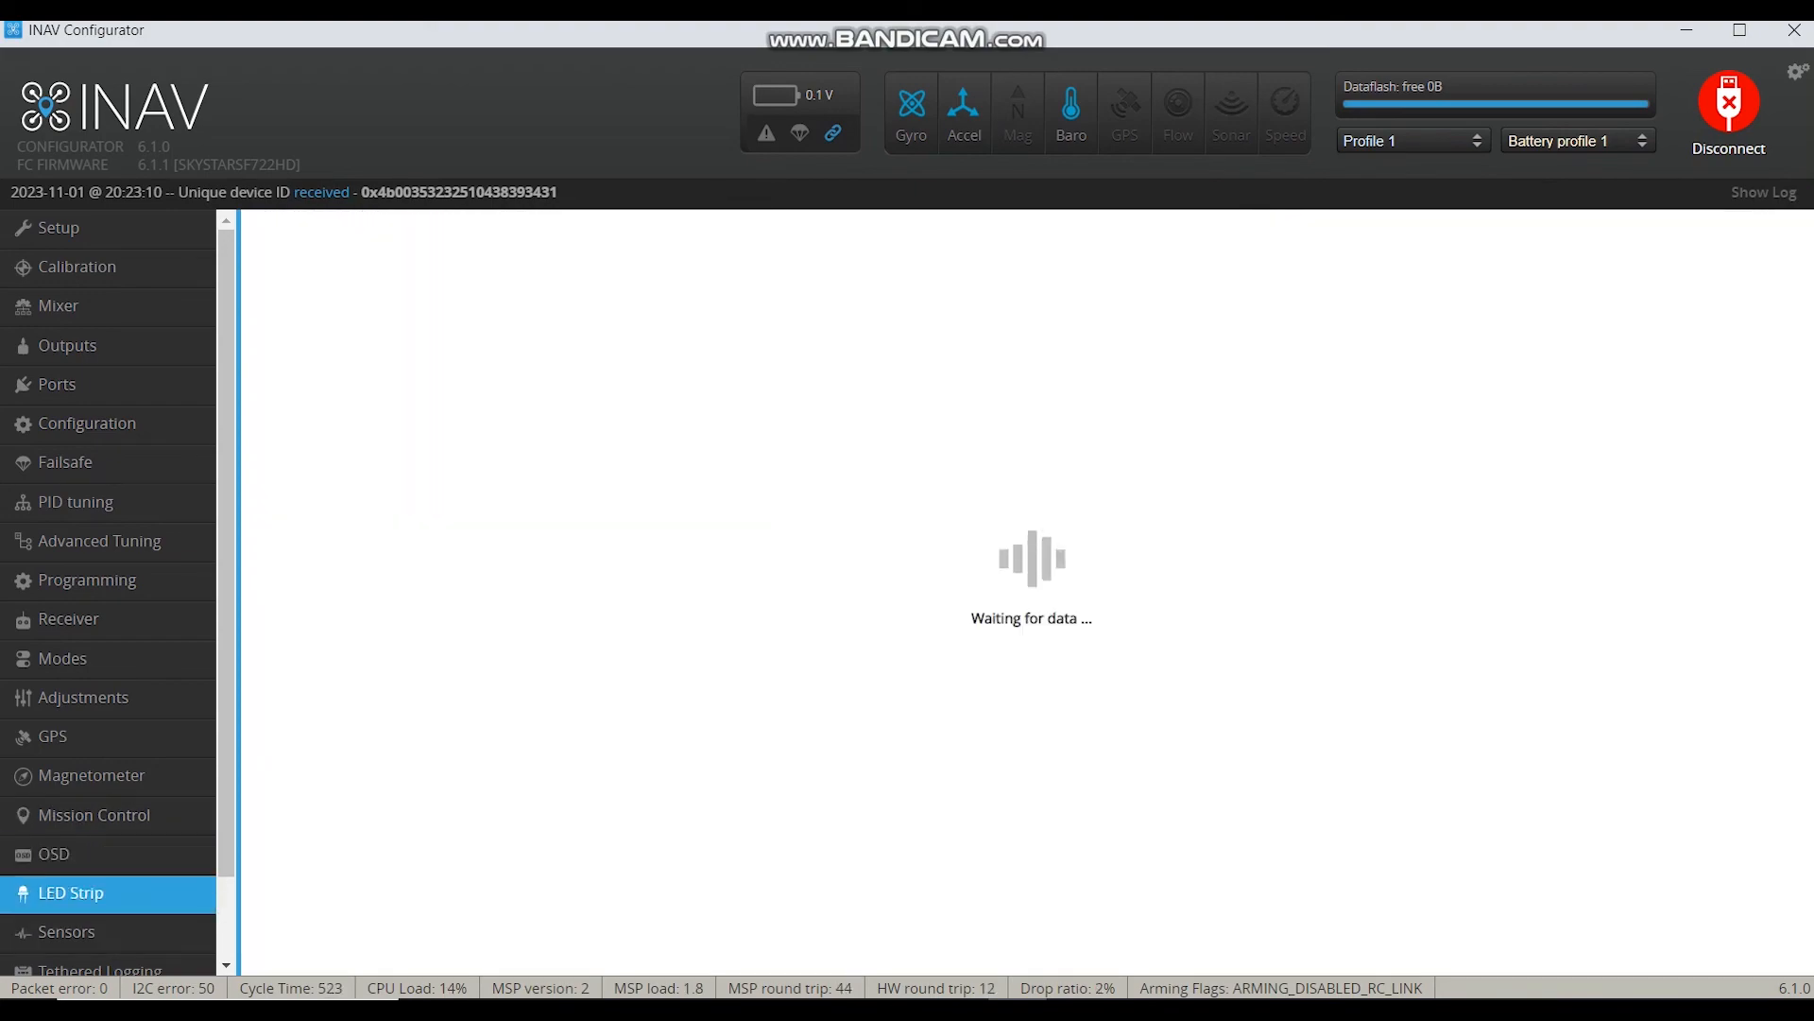
scroll(1021, 567, "down", 1)
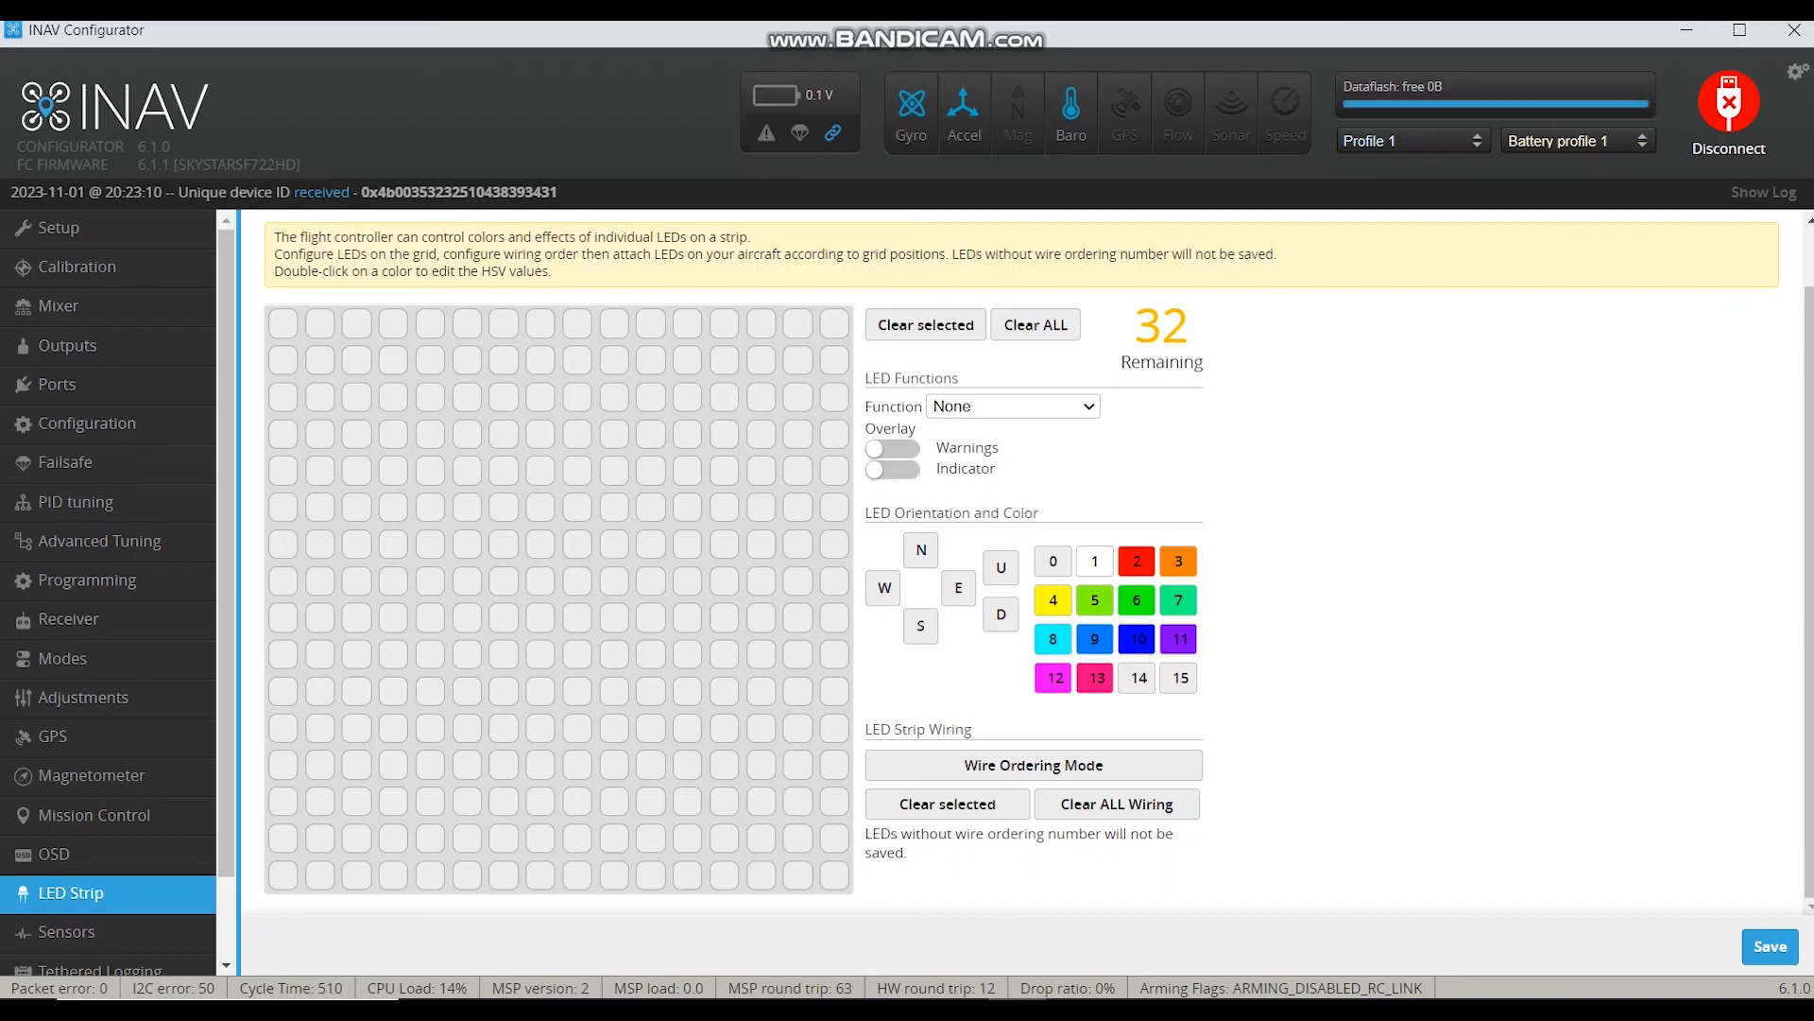
scroll(108, 680, "down", 1)
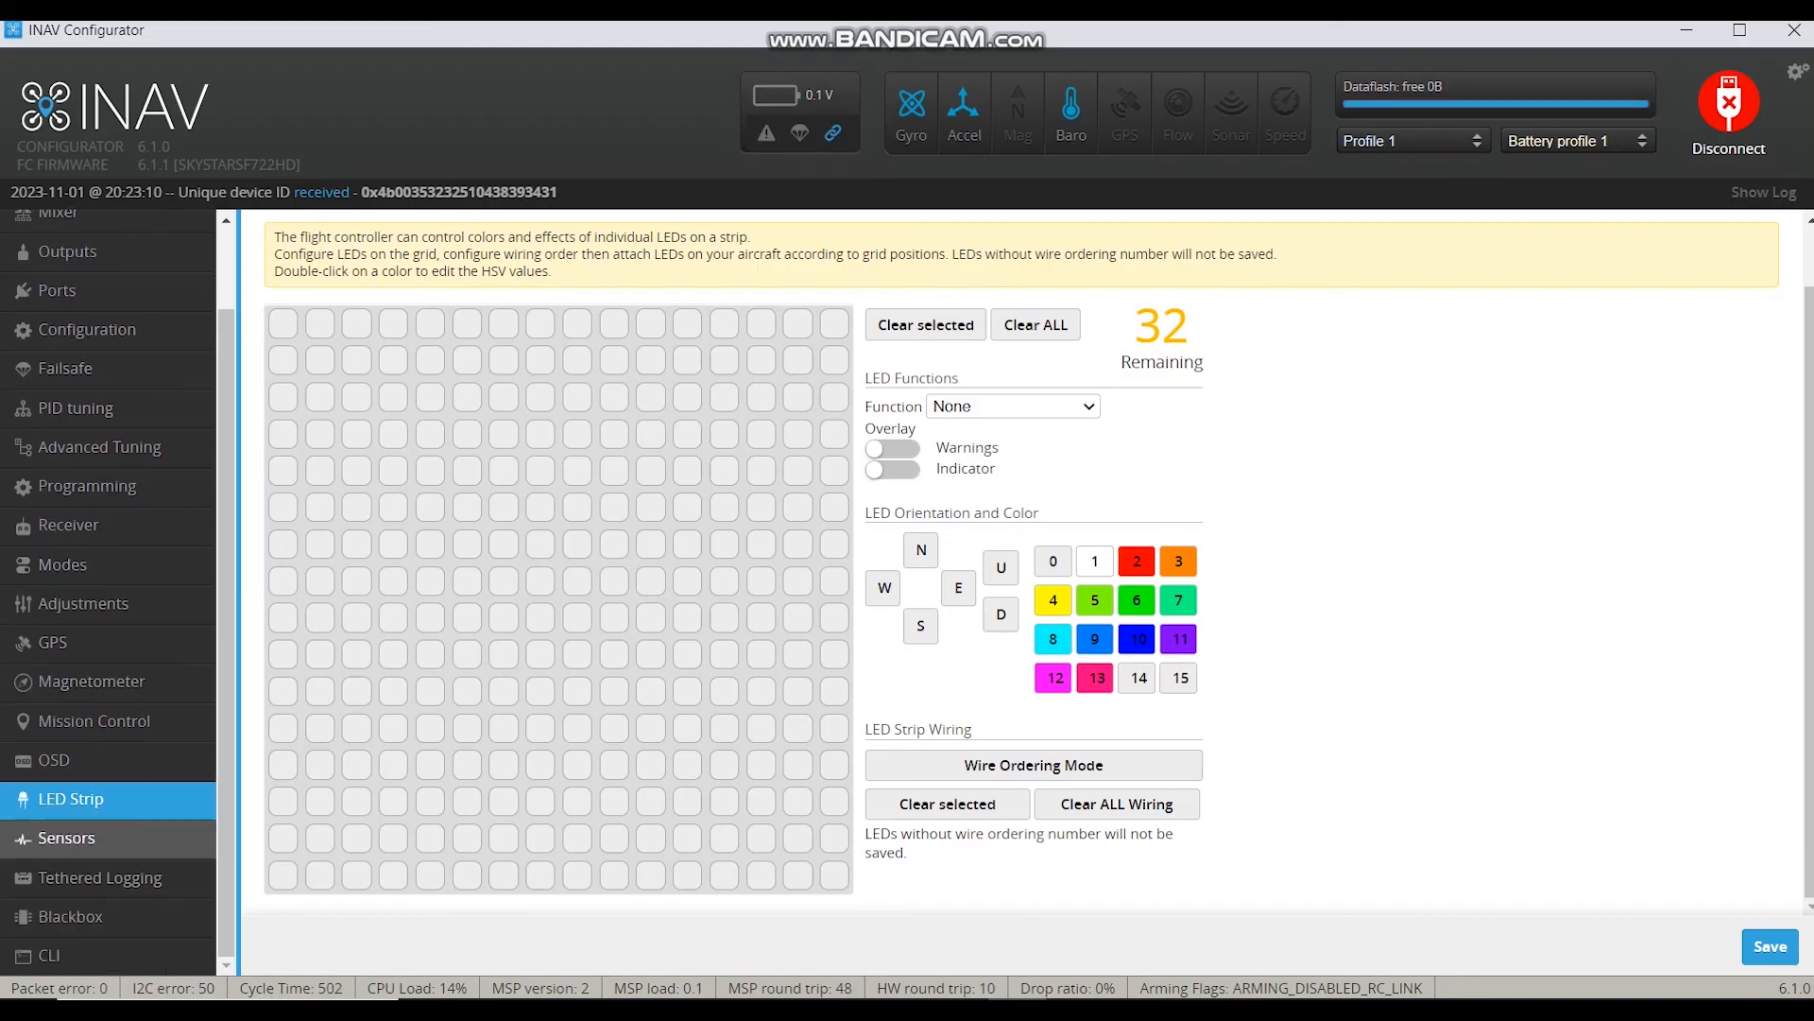
Step: Check the gyroscope, accelerometer and barometer graphs, and return to the Setup page
left_click(66, 838)
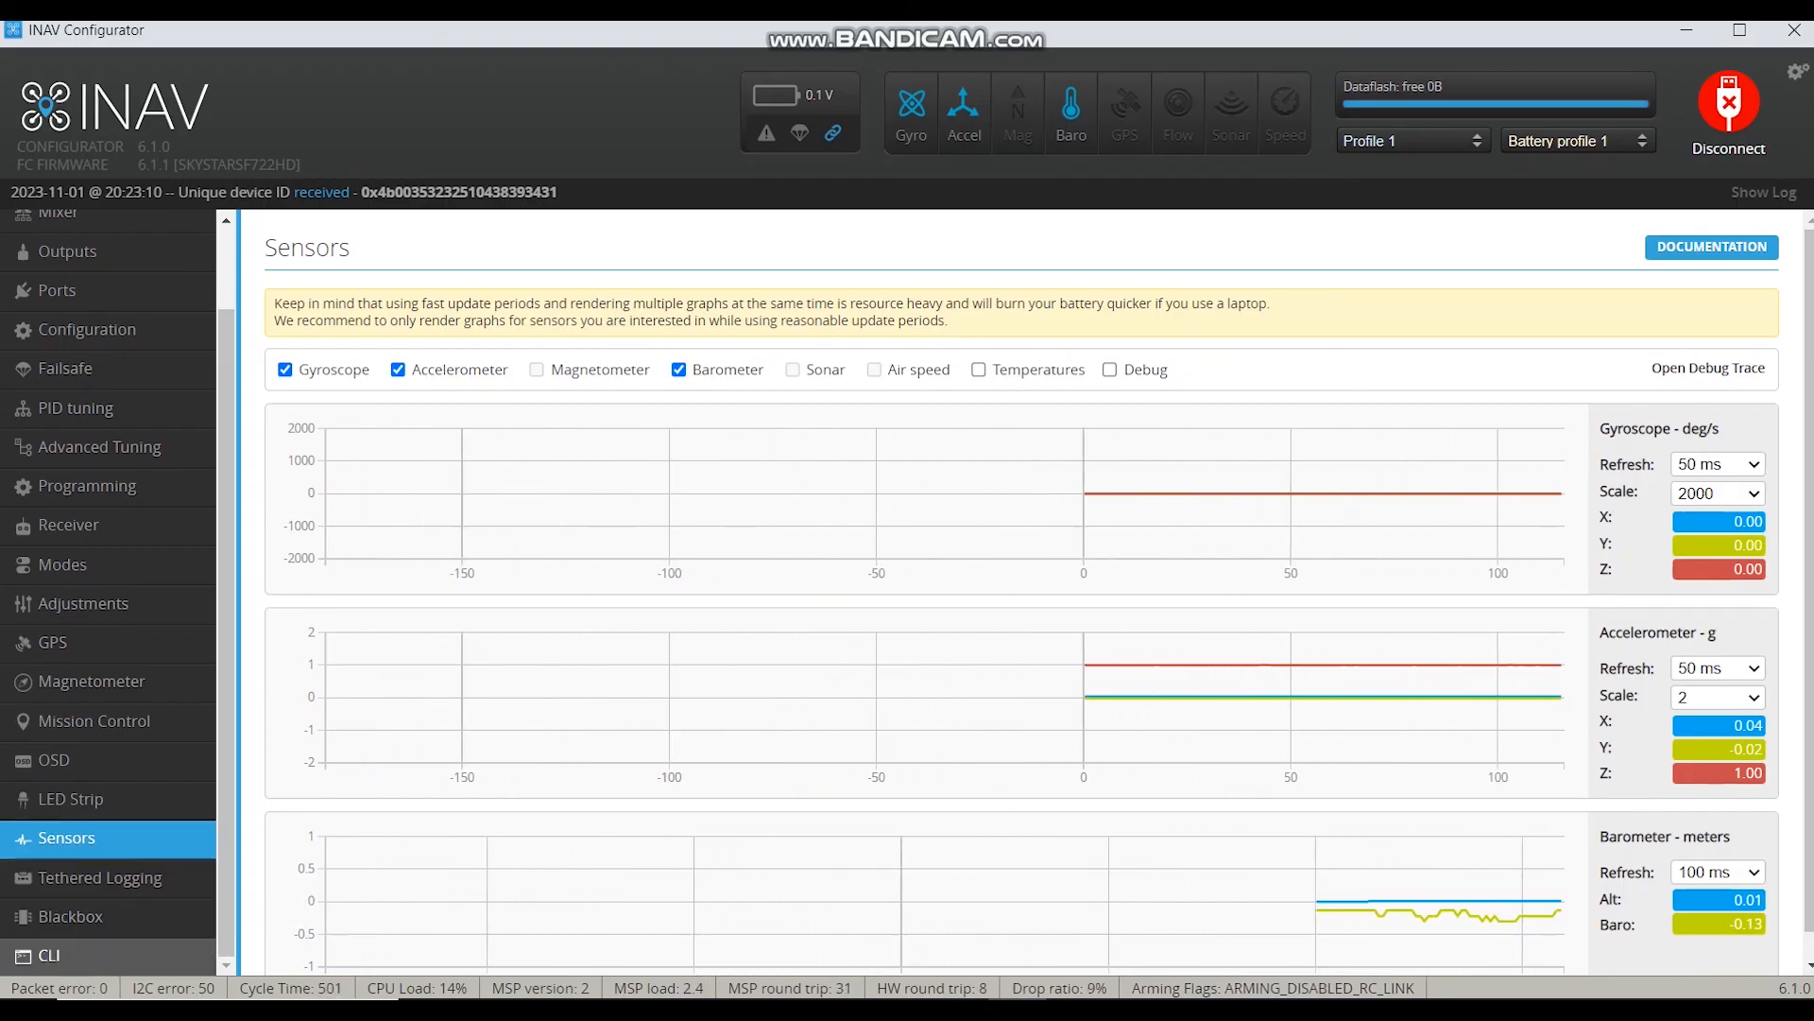
scroll(109, 567, "up", 2)
left_click(59, 228)
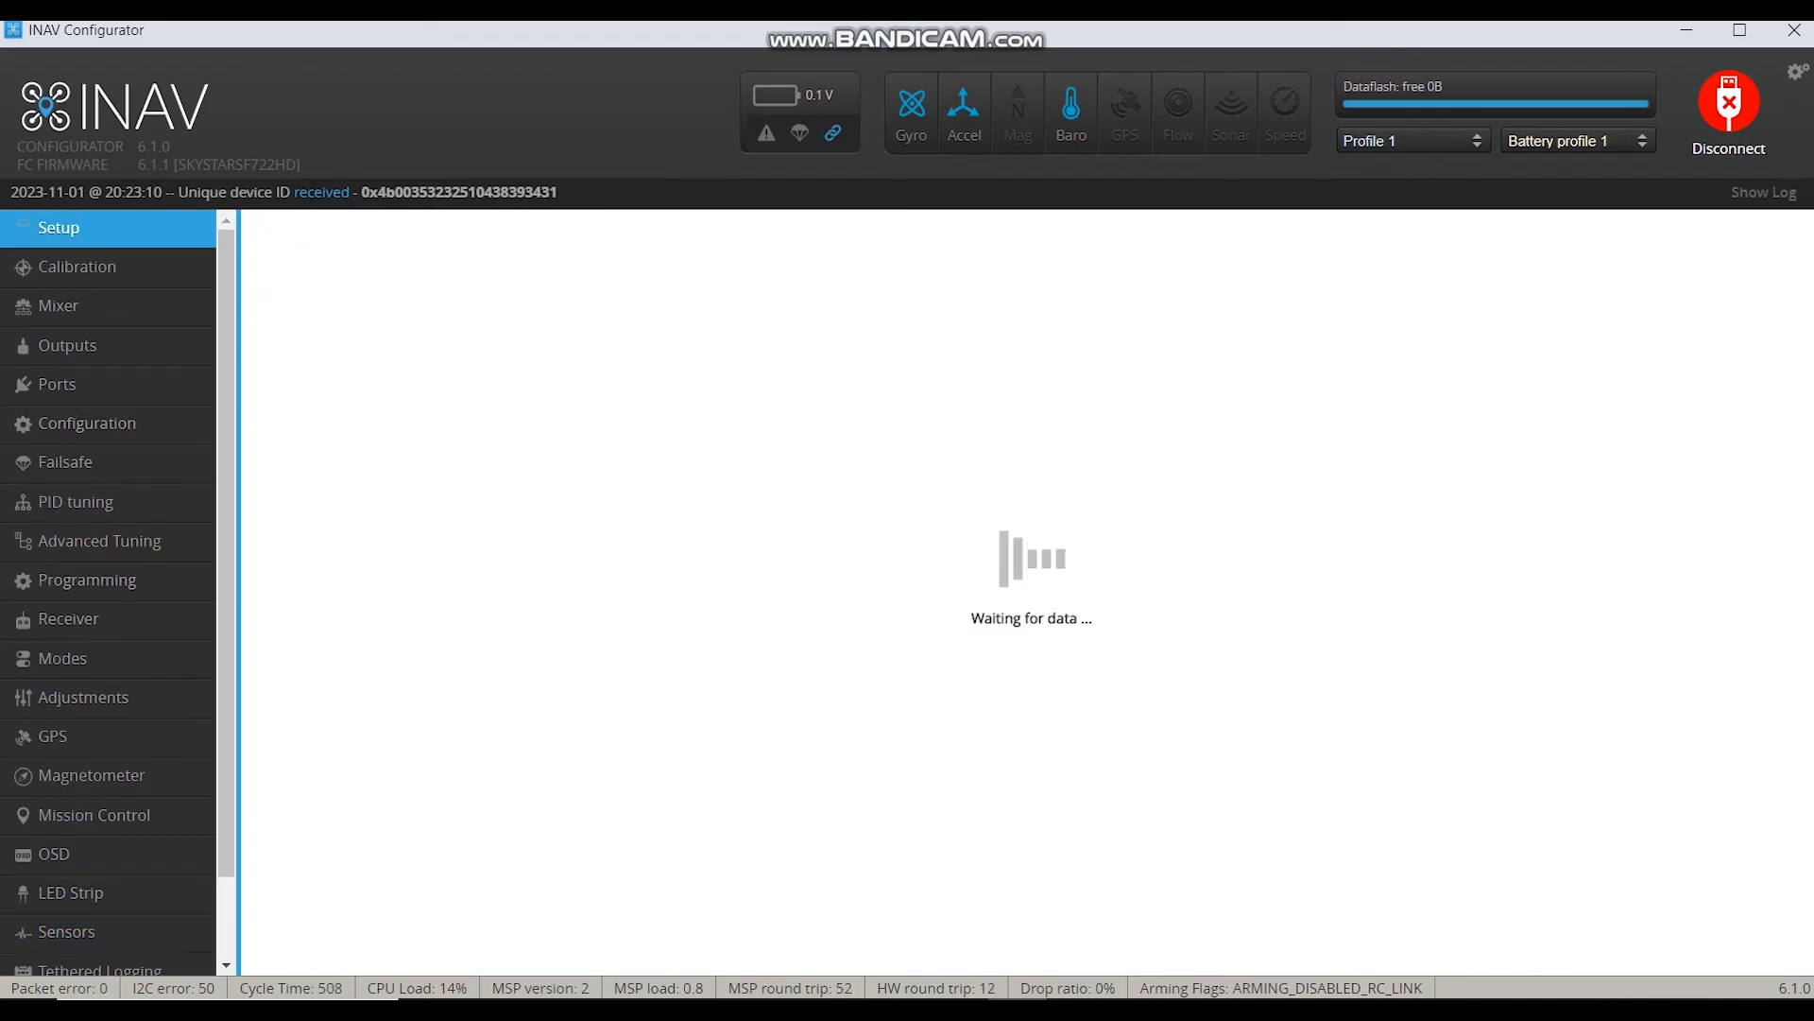